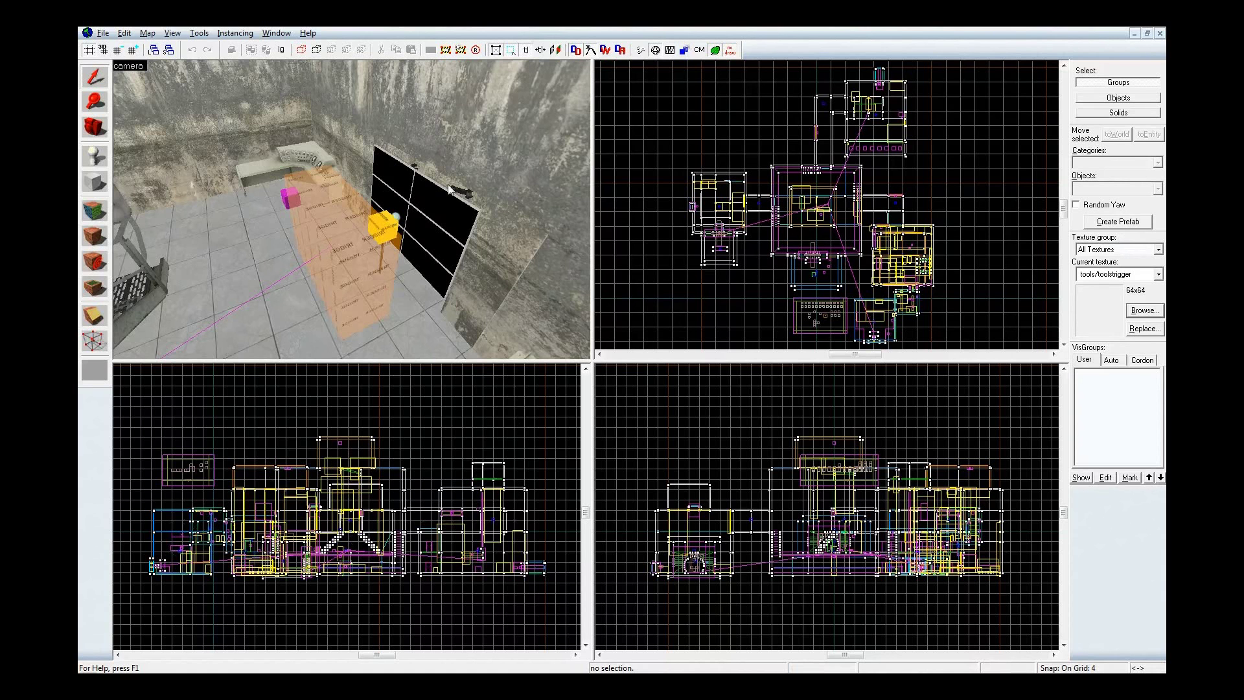
Examine the properties of the wall monitor's prop_static frame and its func_monitor screen.
key(w)
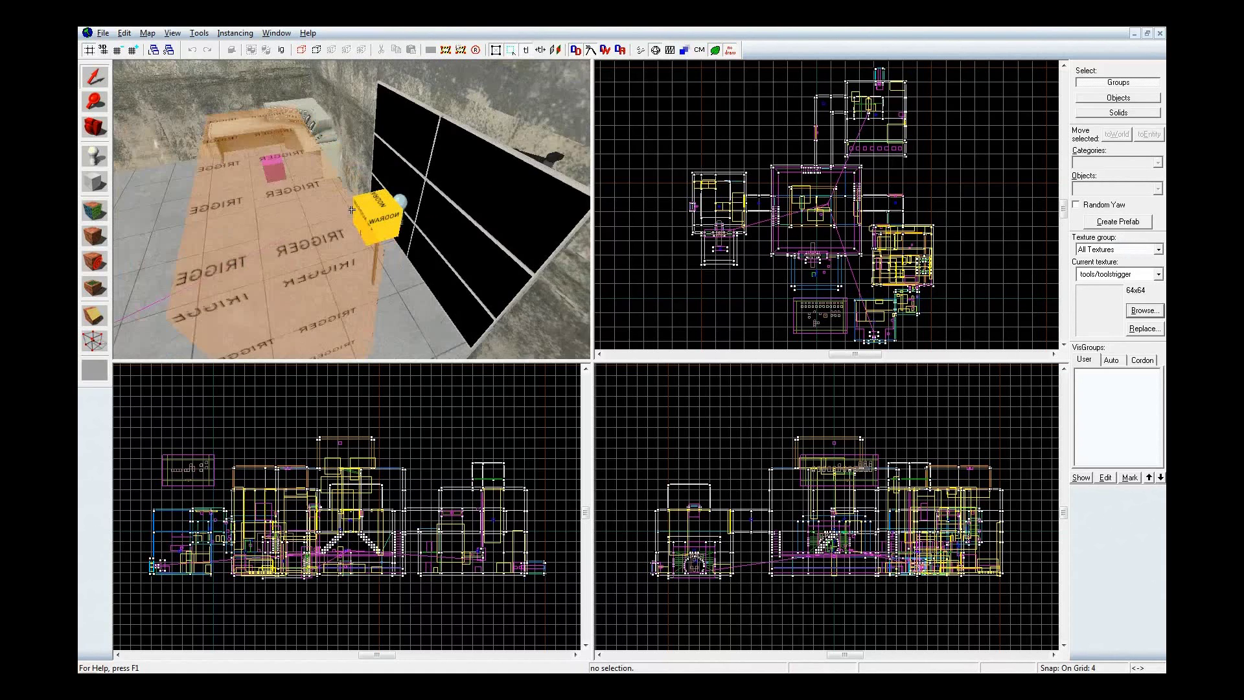
key(z)
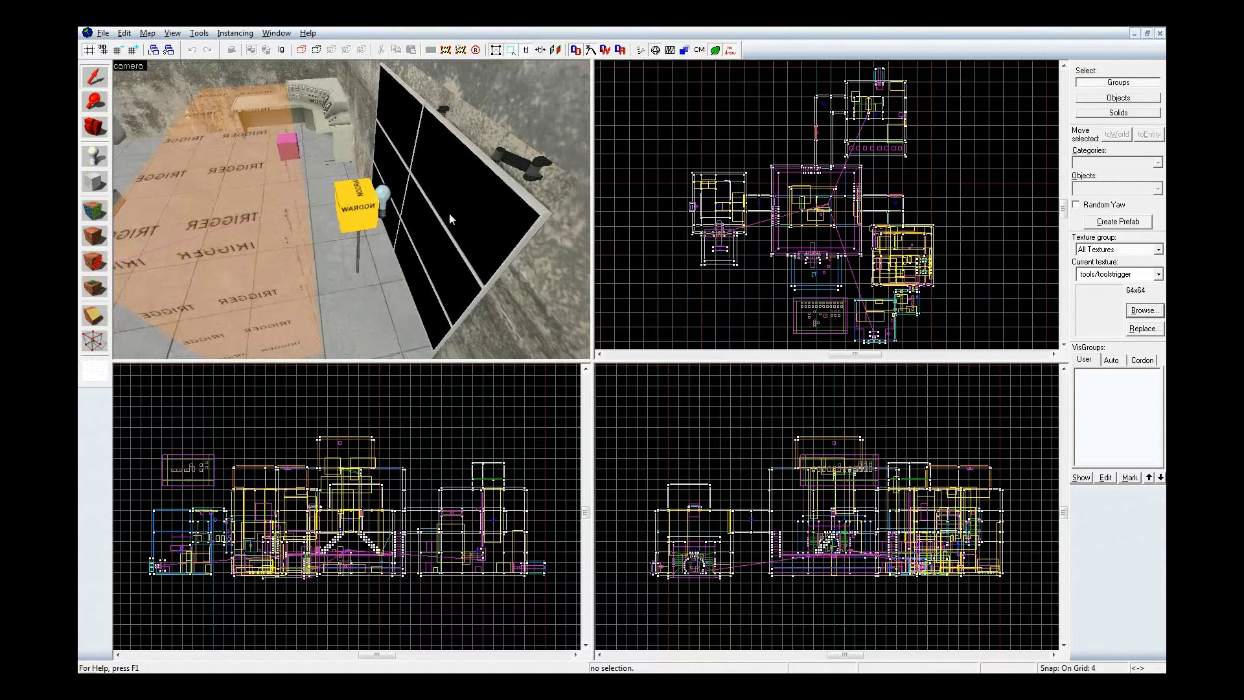
key(z)
key(w)
key(z)
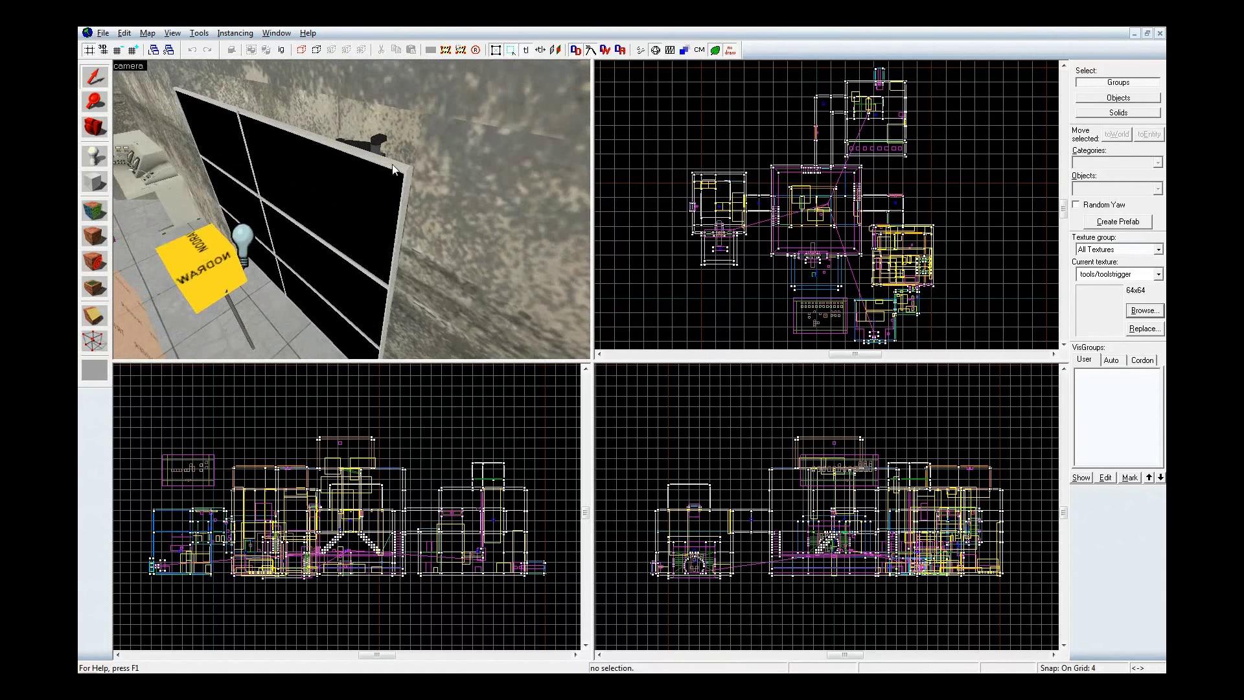
double_click(393, 170)
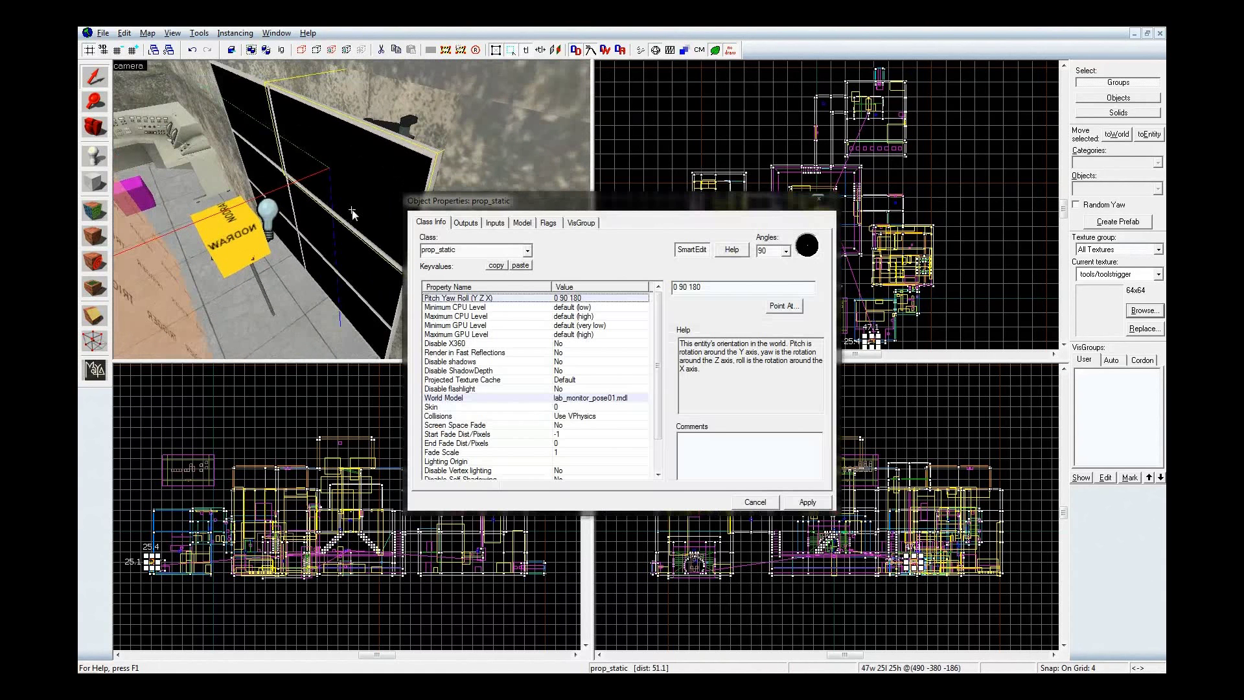
click(365, 182)
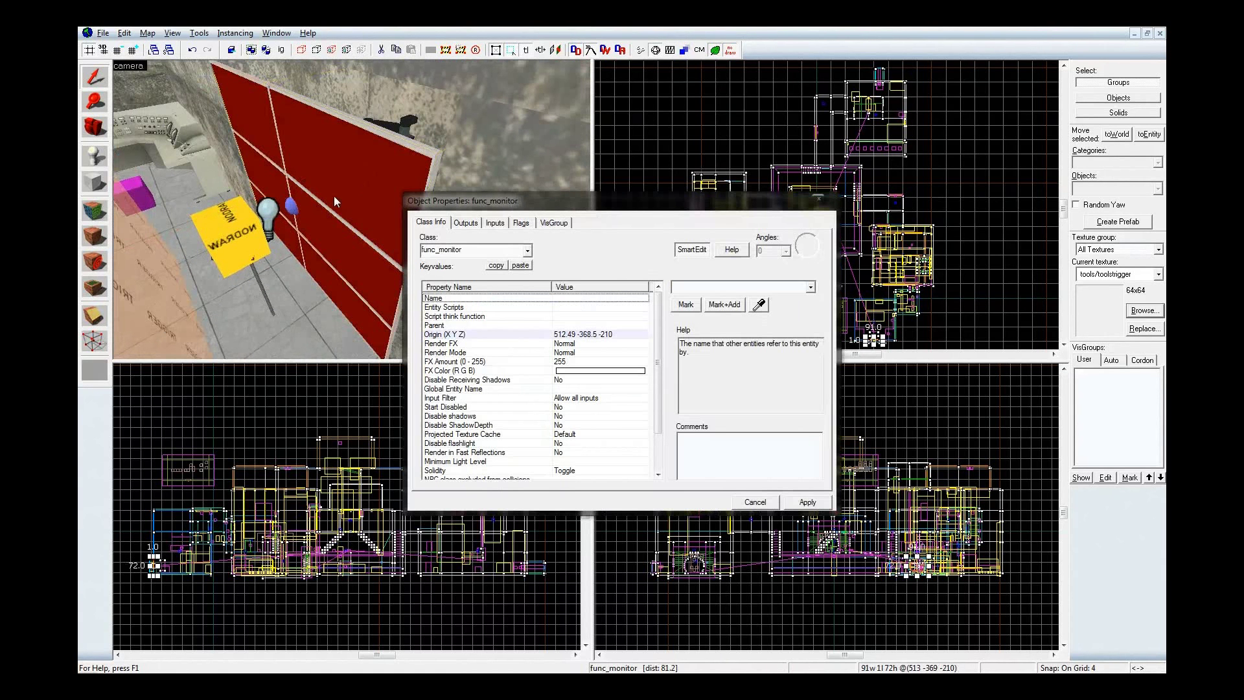
scroll(327, 206, up, 5)
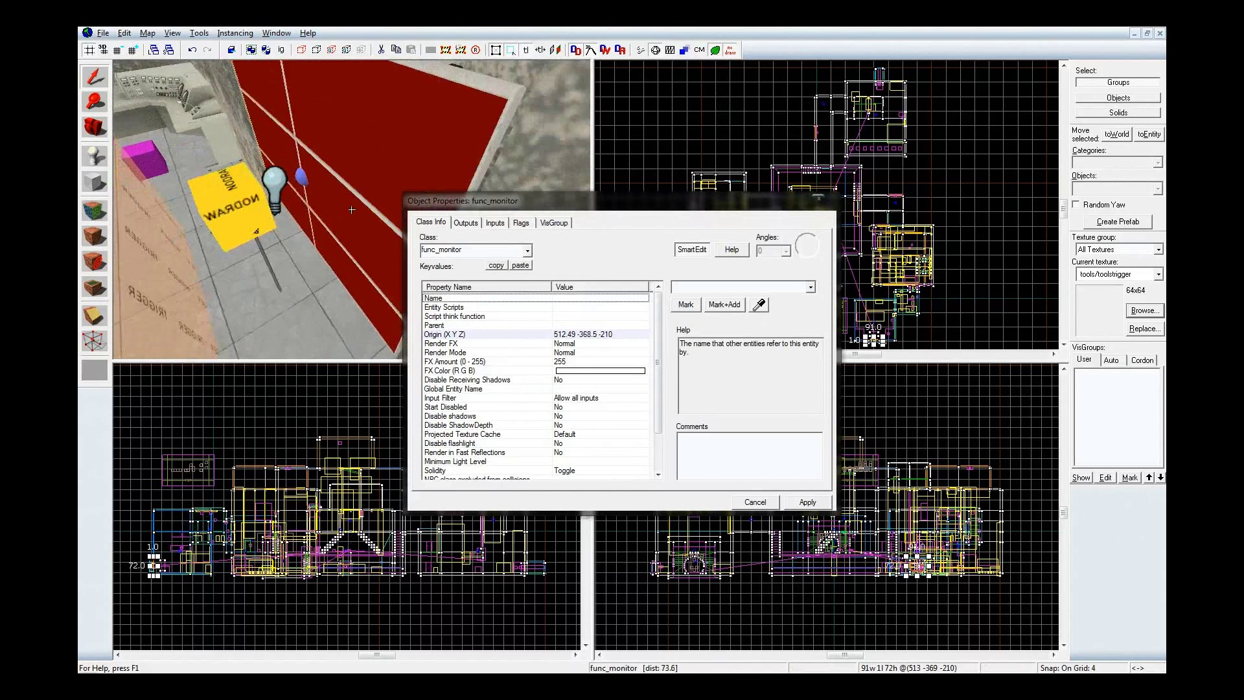
key(w)
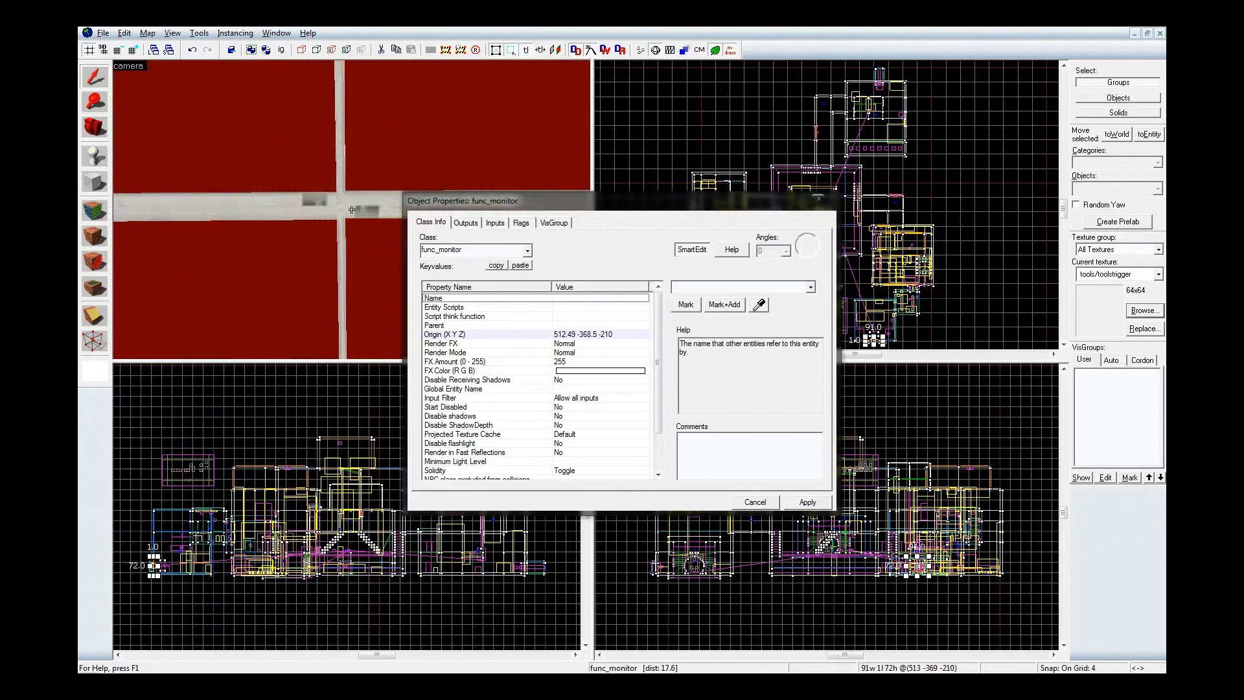
key(s)
key(z)
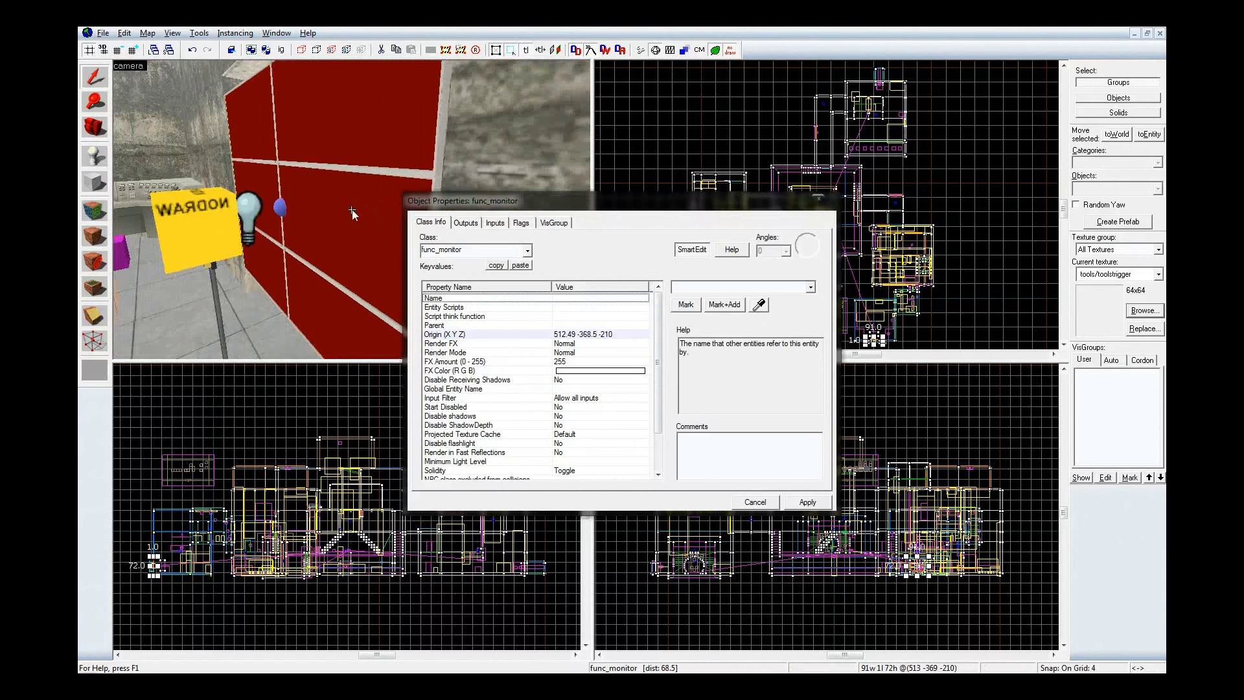
Check the texture applied to the monitor's screen face, and close the face editing and object properties windows.
key(shift+a)
click(350, 206)
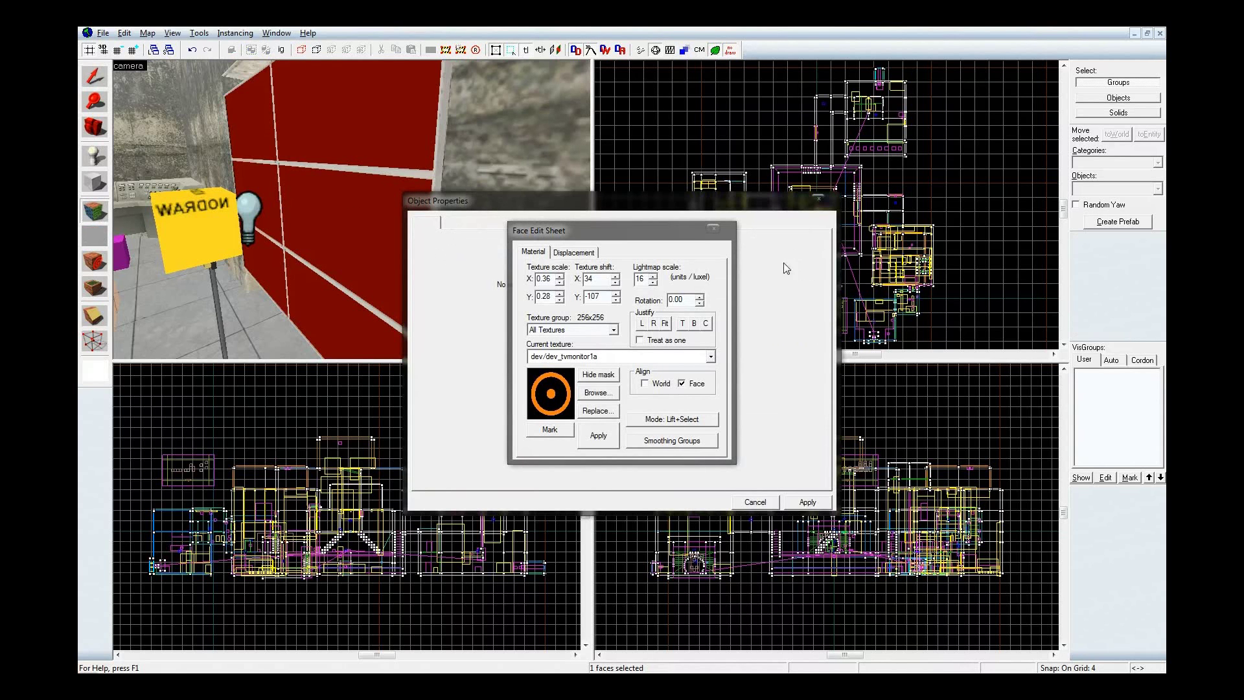
click(714, 228)
click(819, 203)
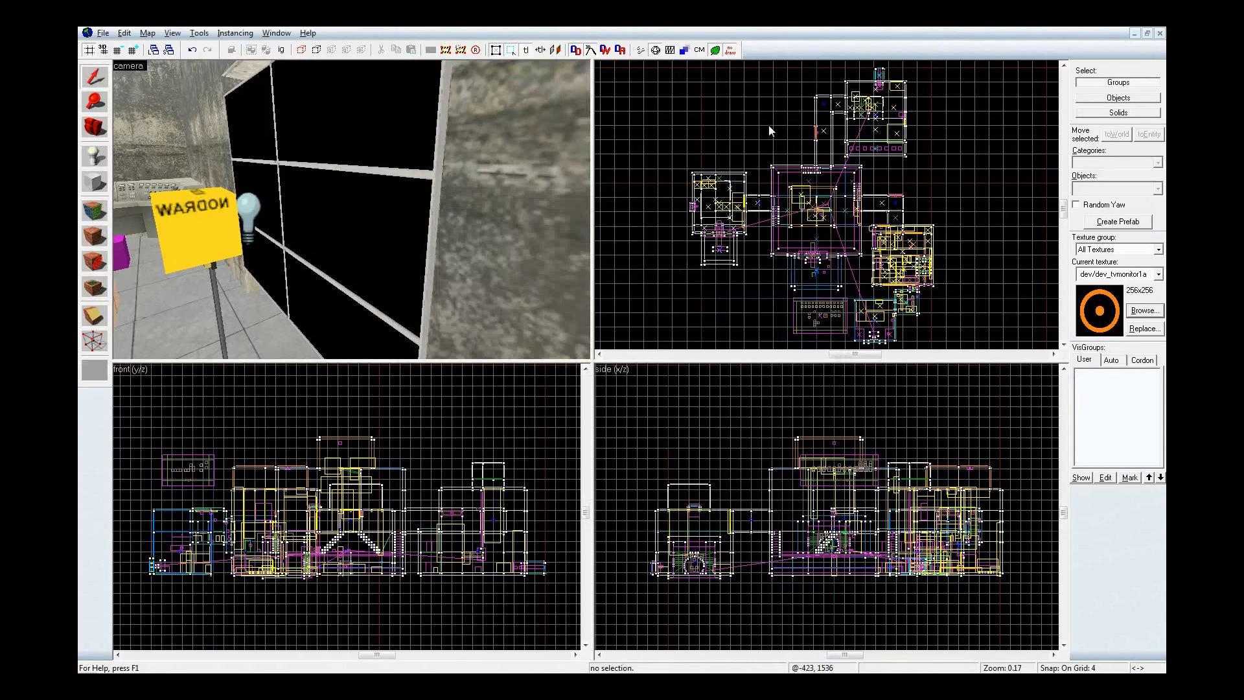
Compare the properties of the yellow nodraw func_tank with those of the trigger_multiple volume beside it.
key(z)
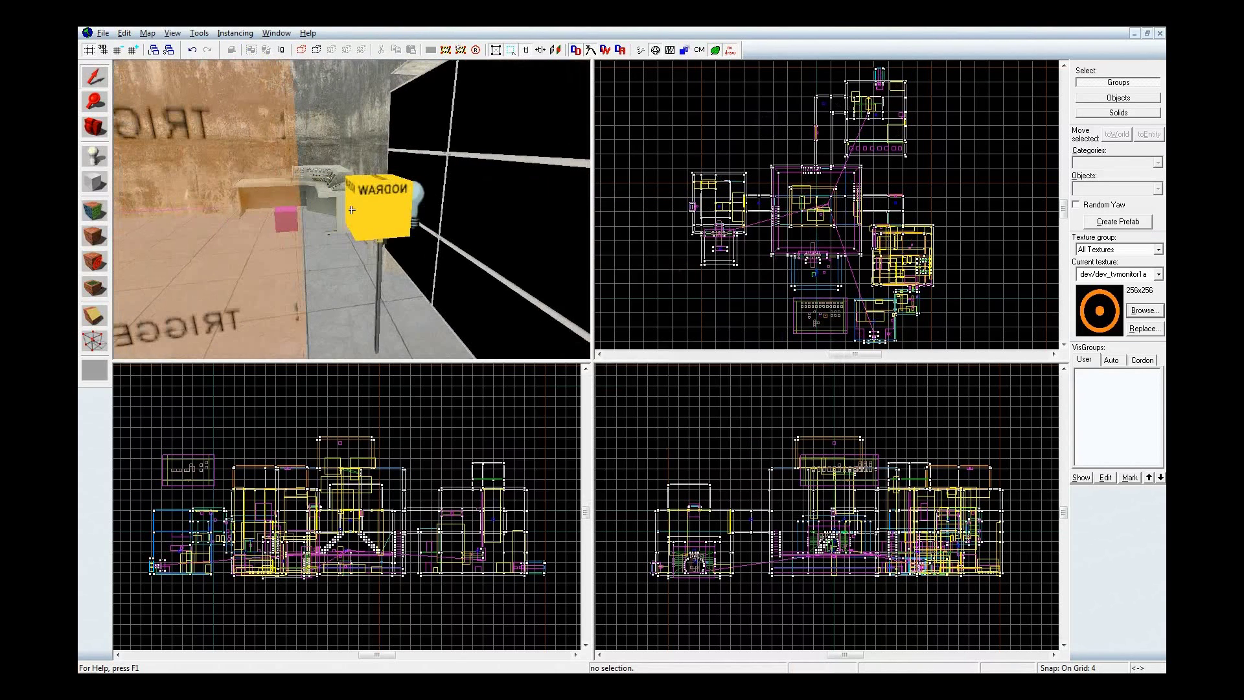
key(z)
key(z)
key(s)
double_click(376, 216)
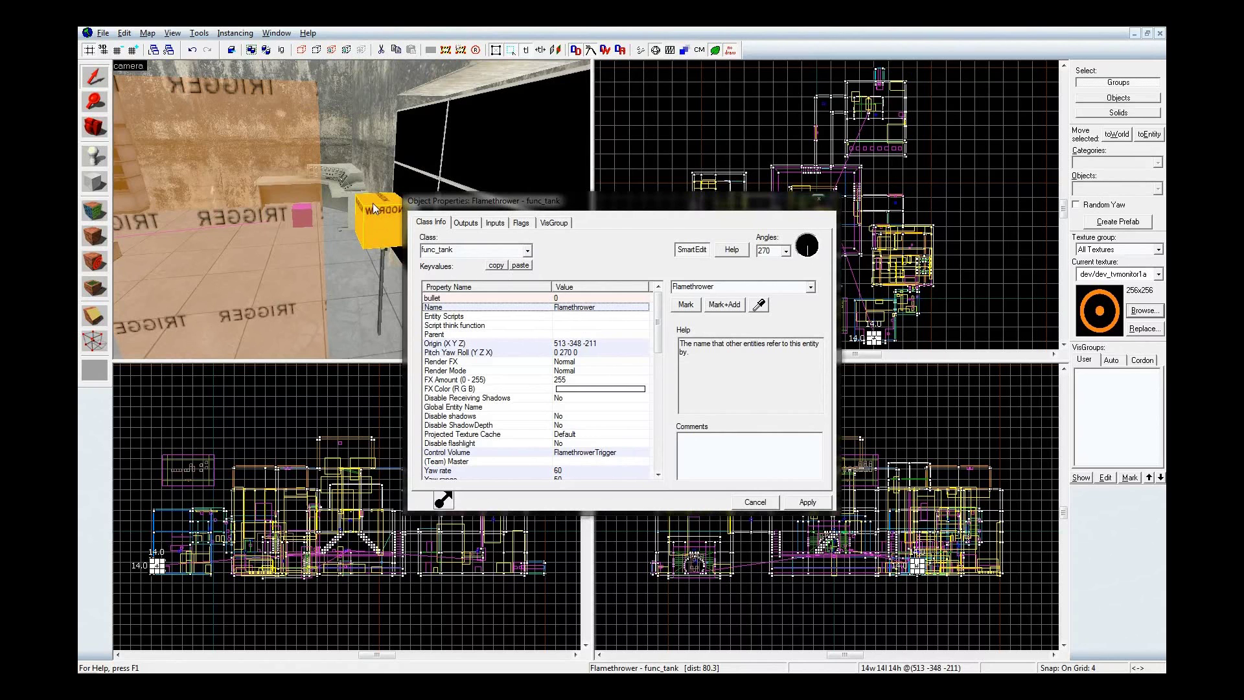
click(239, 158)
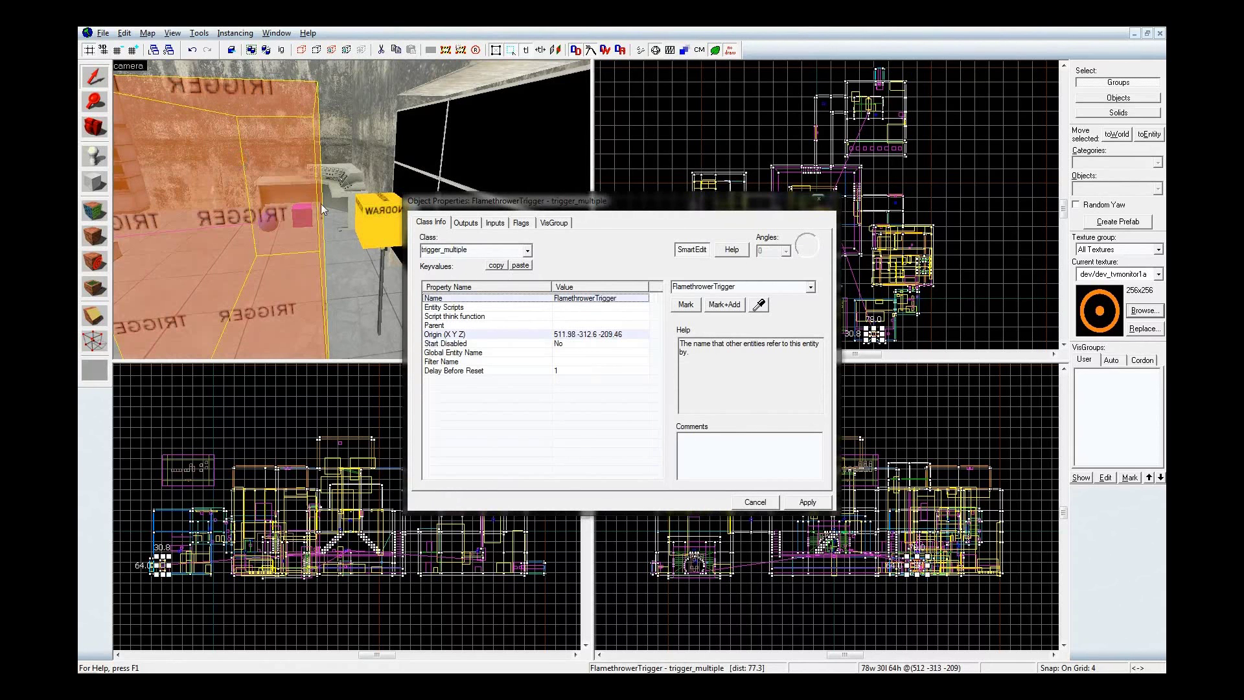
click(368, 210)
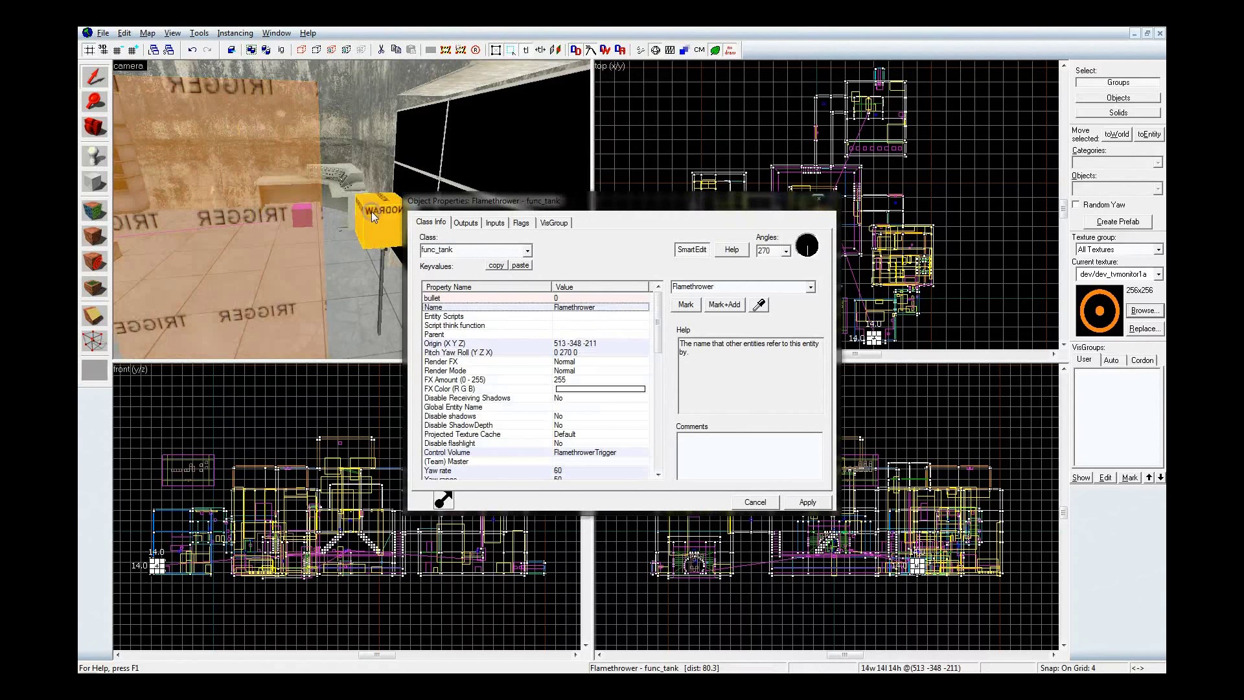
Review the func_tank's outputs and follow its Enable output to the movementMeasure entity.
click(464, 224)
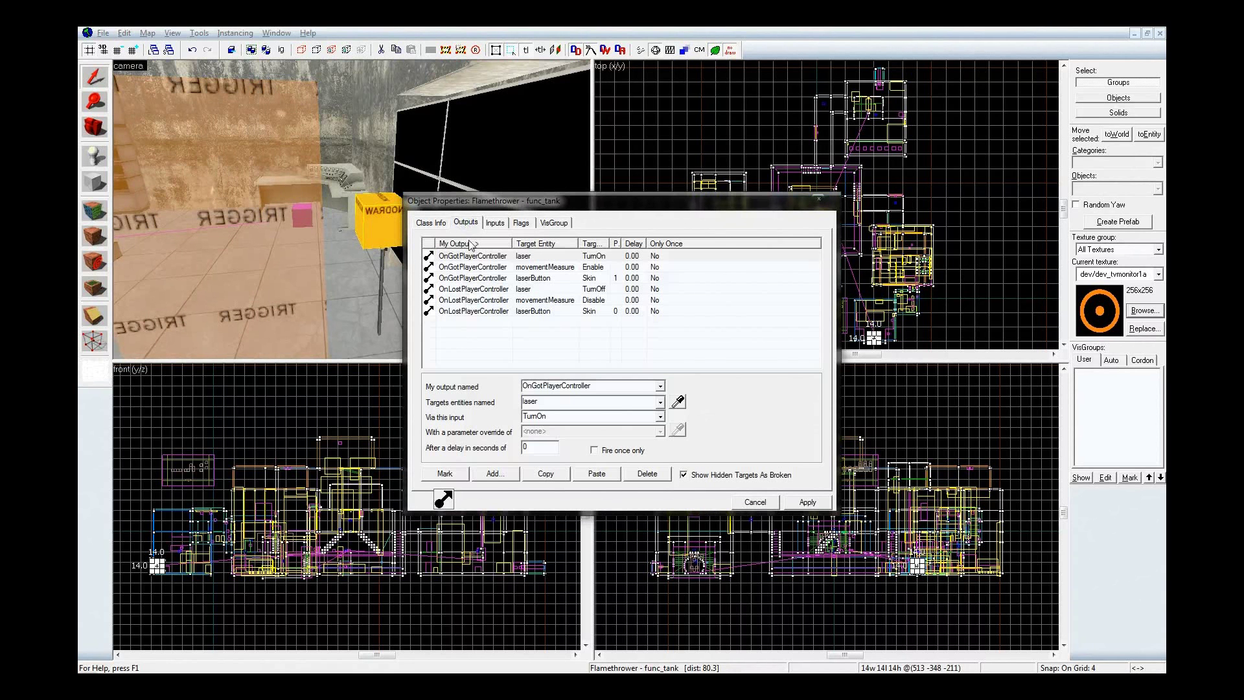
double_click(553, 267)
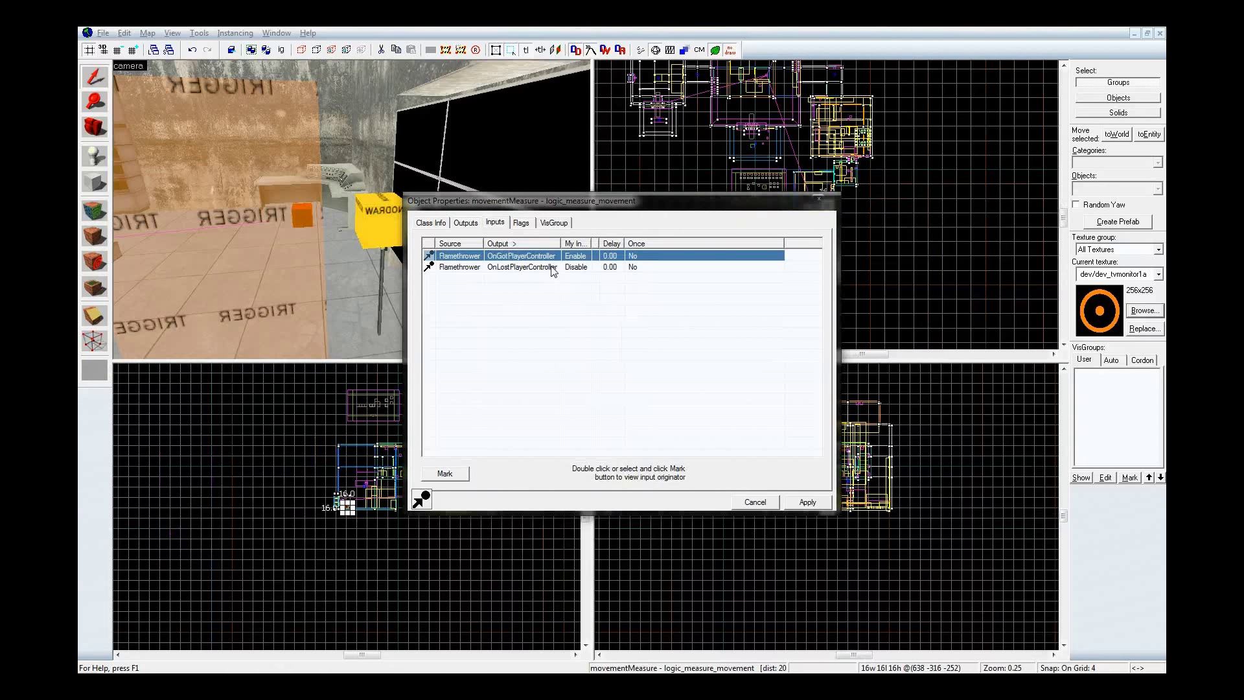
scroll(385, 228, up, 3)
key(z)
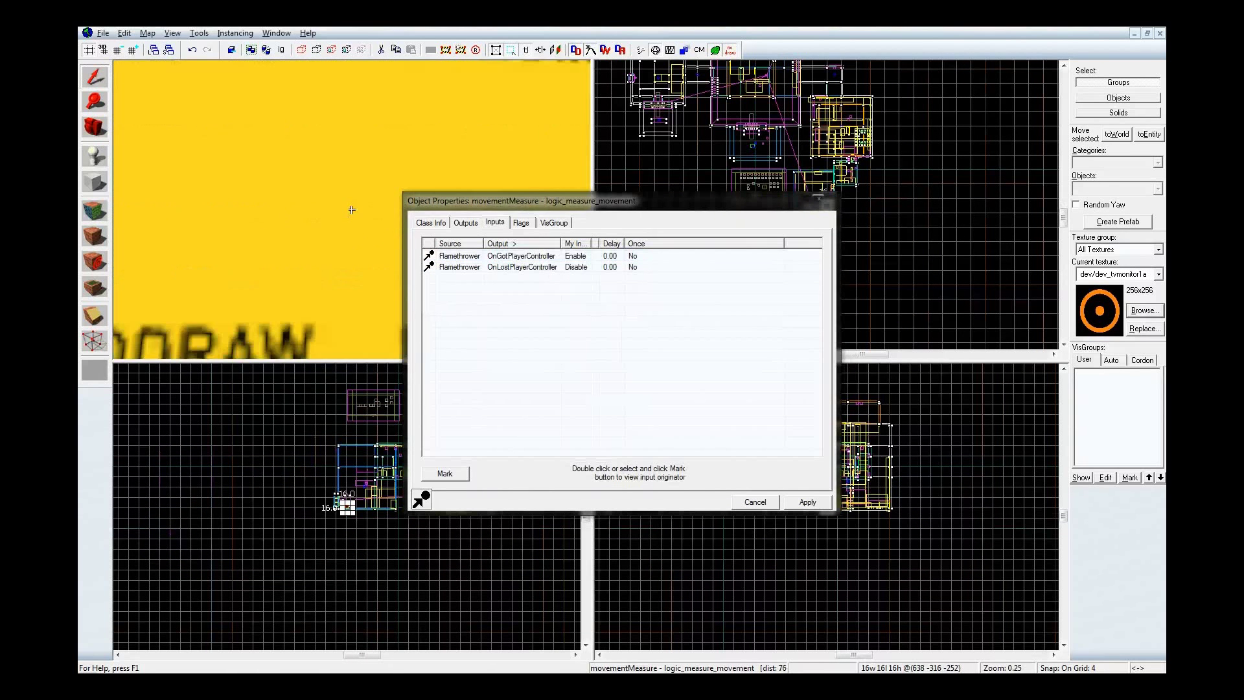
key(w)
key(z)
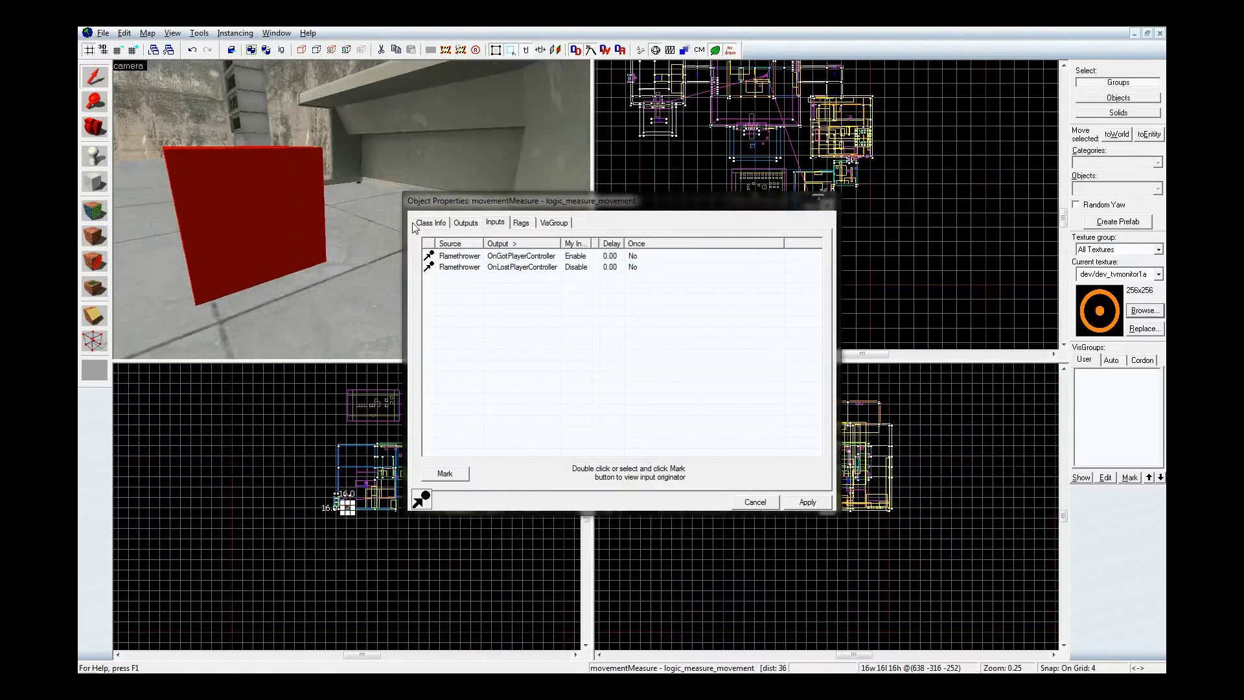
Examine the Entity to Measure and Entity to Move keyvalues of the movementMeasure entity.
click(419, 223)
key(z)
key(w)
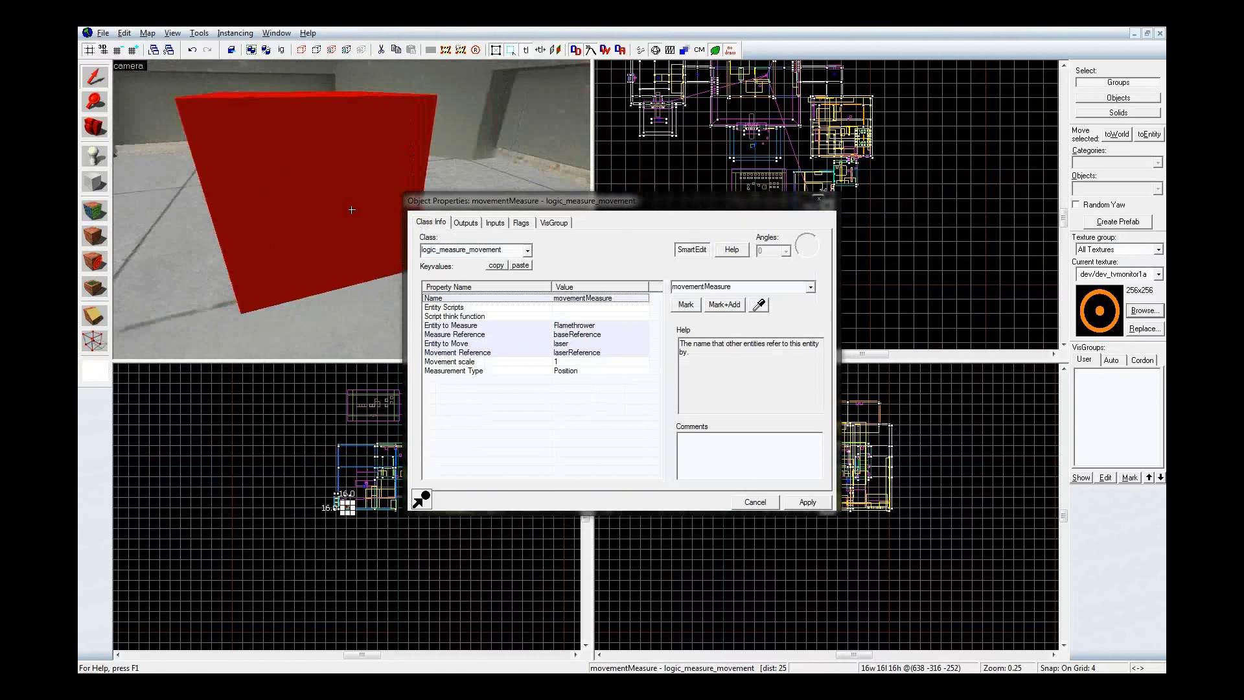
key(s)
key(w)
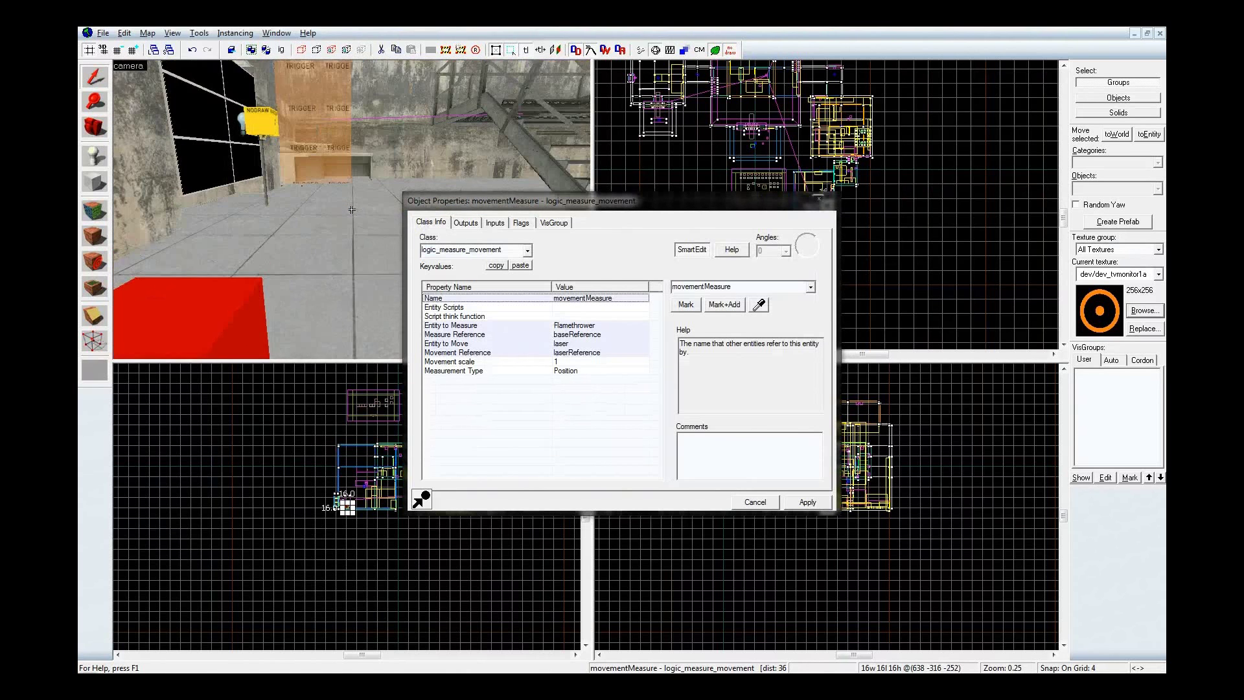
drag(351, 209, 351, 209)
click(523, 326)
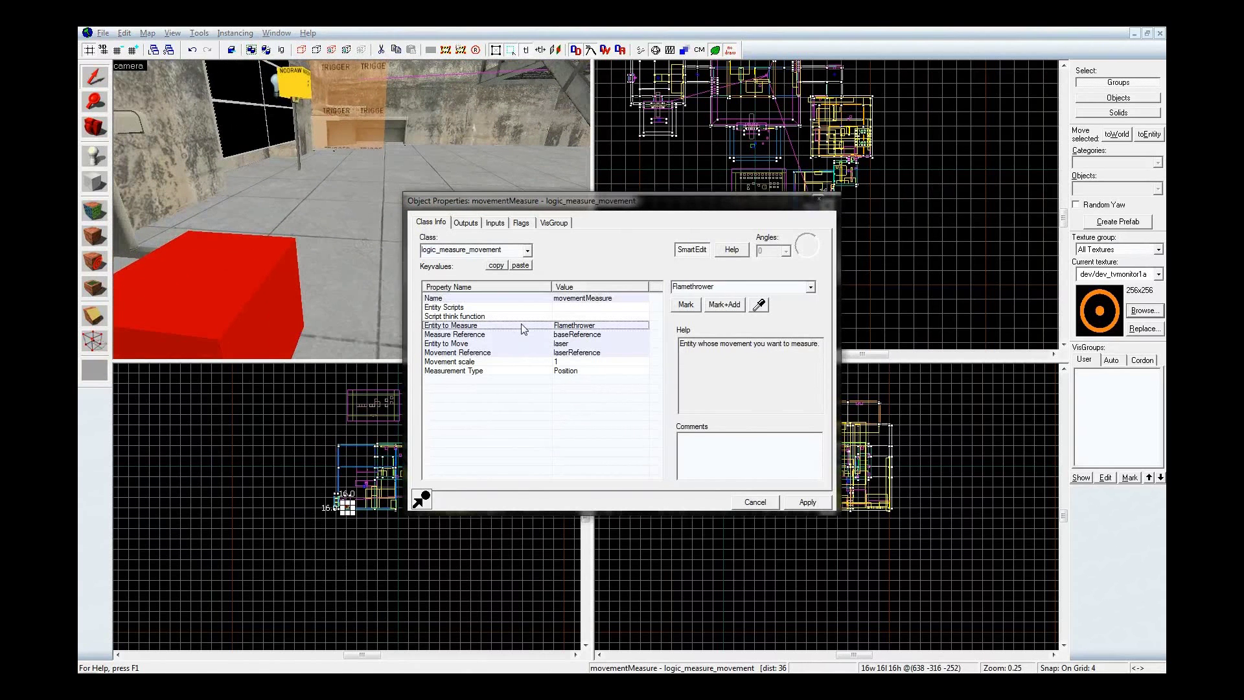
click(513, 345)
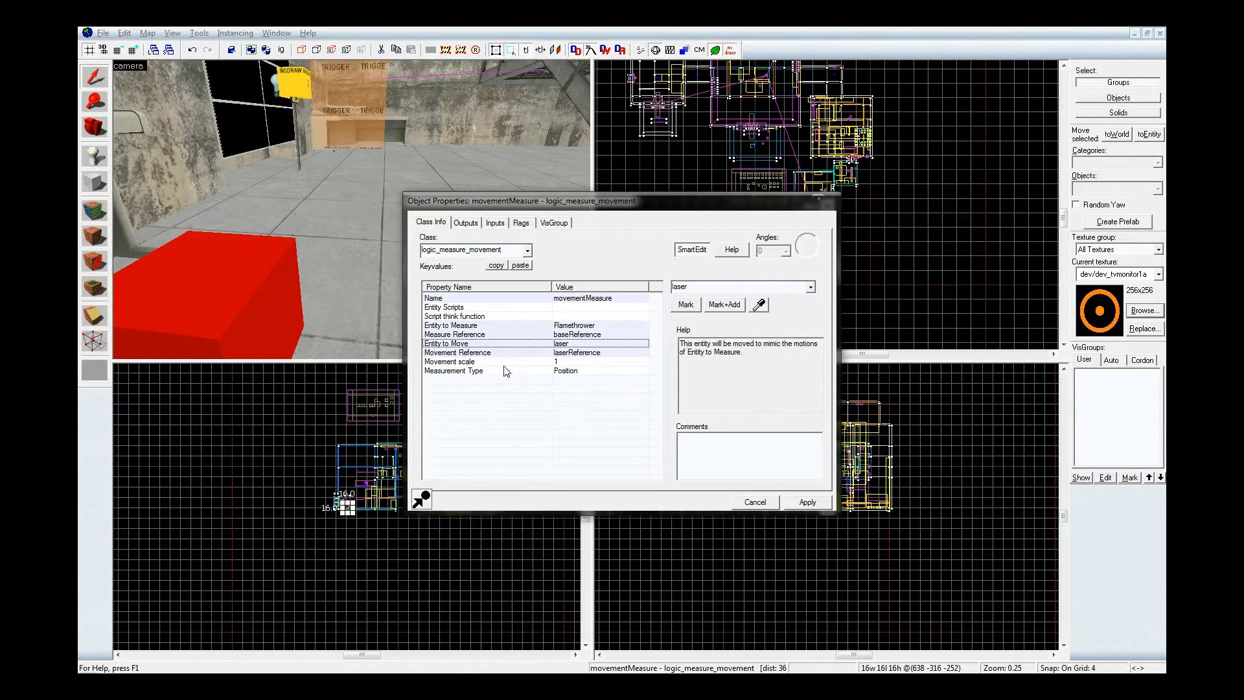
Locate movementMeasure's Measure Reference target in the map and inspect the func_tank surrounding it.
click(523, 333)
click(688, 310)
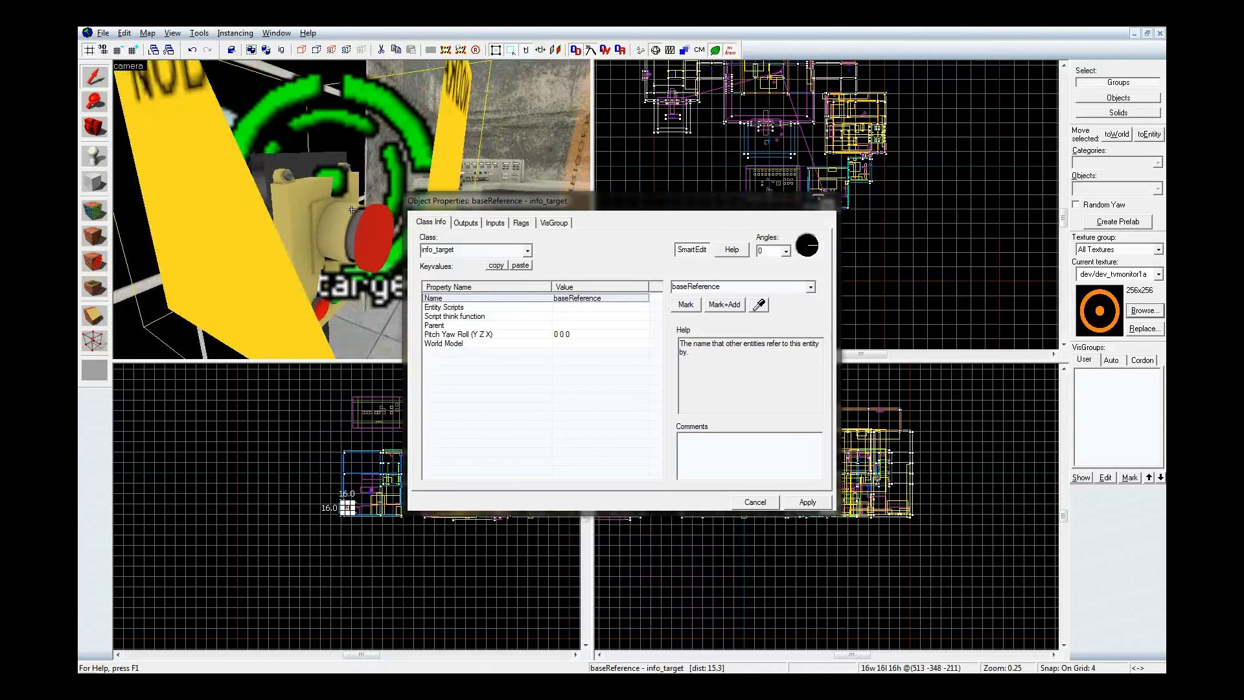
click(293, 217)
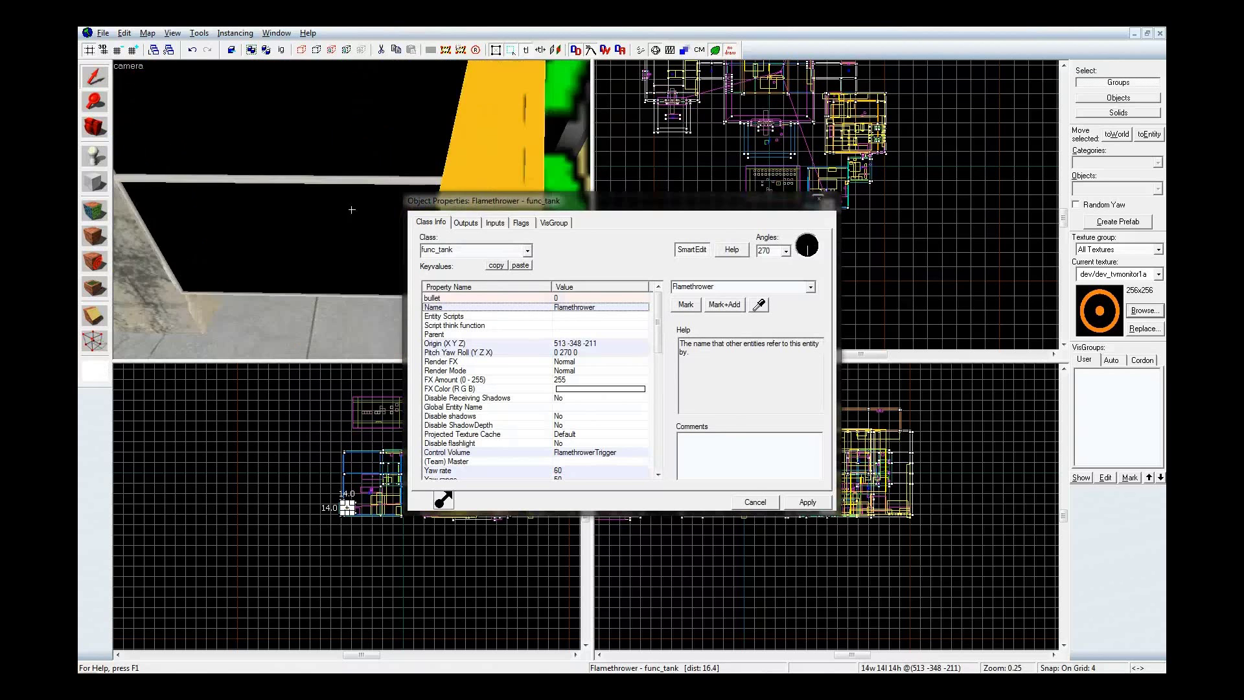
Reselect movementMeasure, mark its Entity to Move, and centre the 3D view on that laser entity.
click(290, 219)
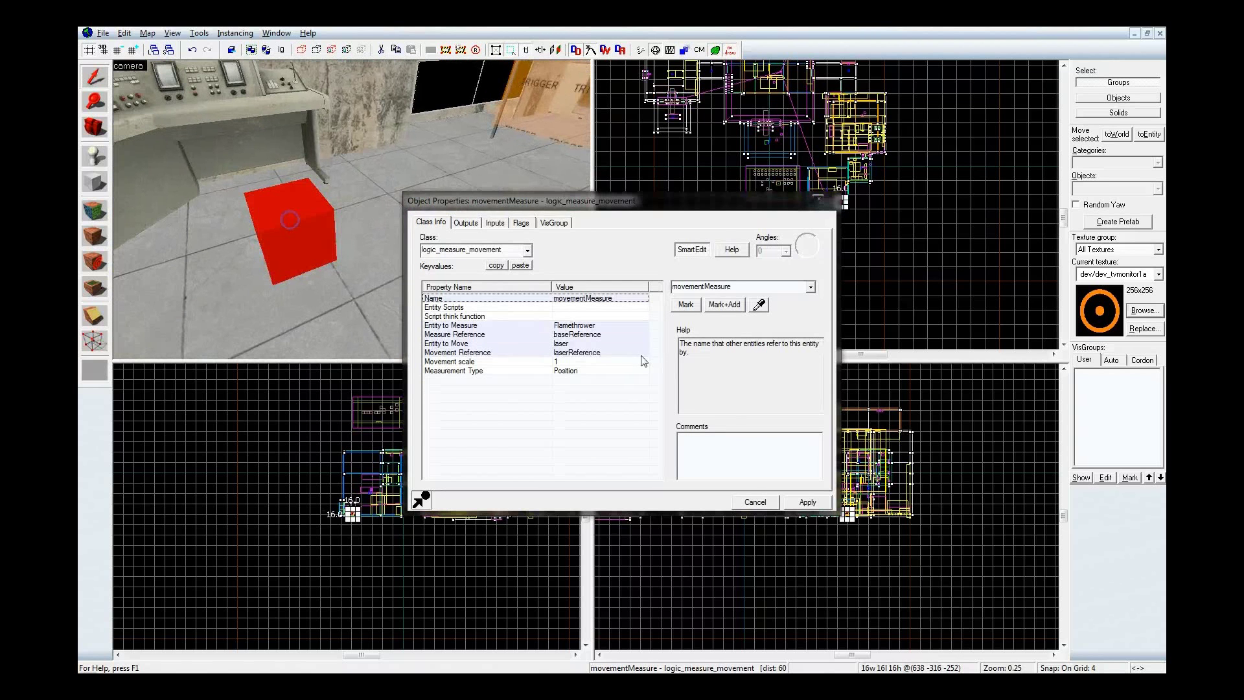
click(573, 344)
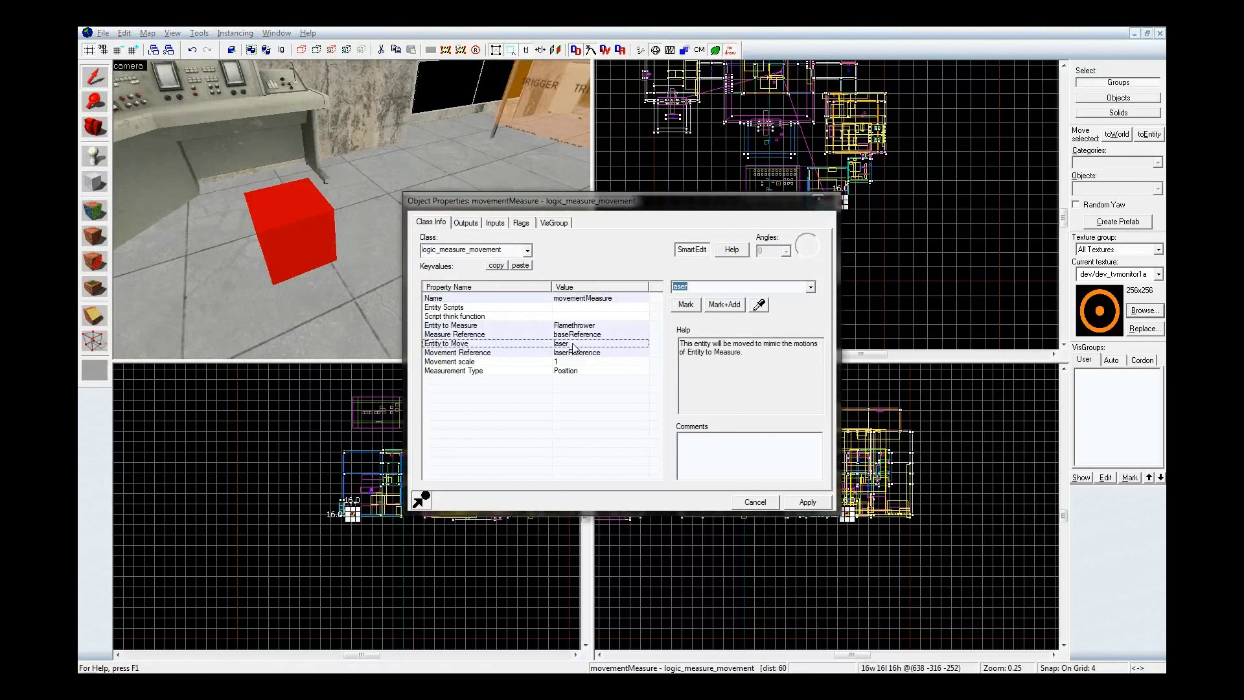
click(685, 304)
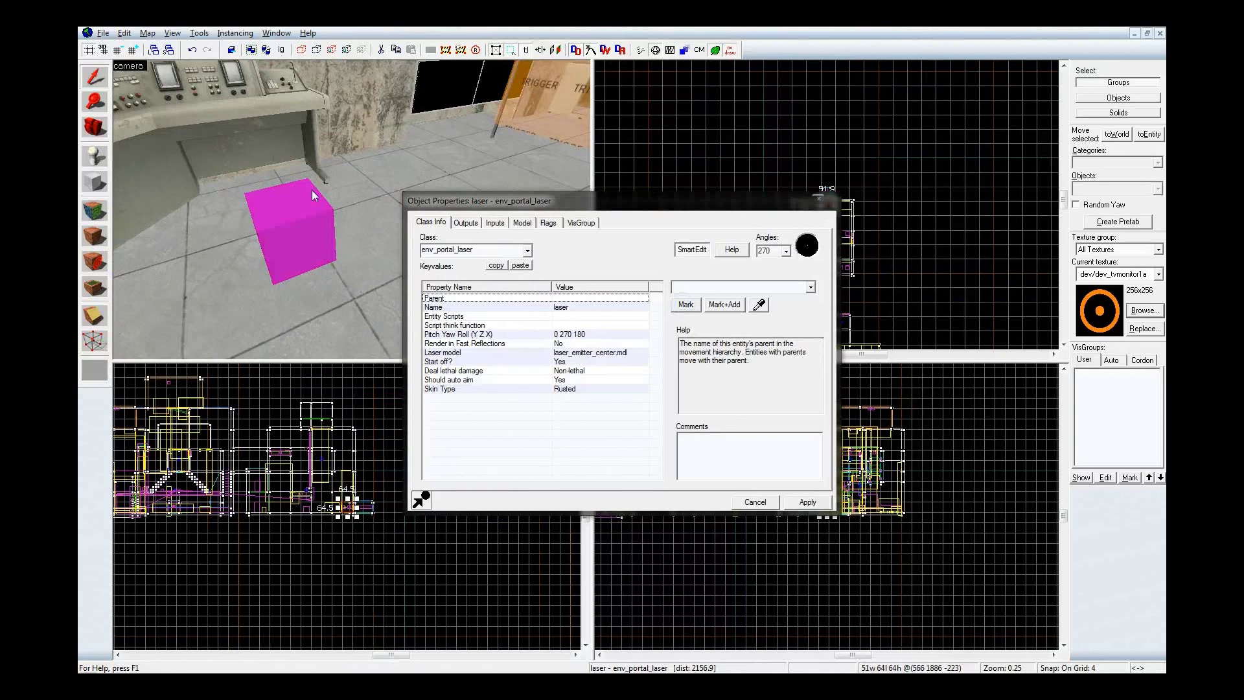
key(ctrl+shift+e)
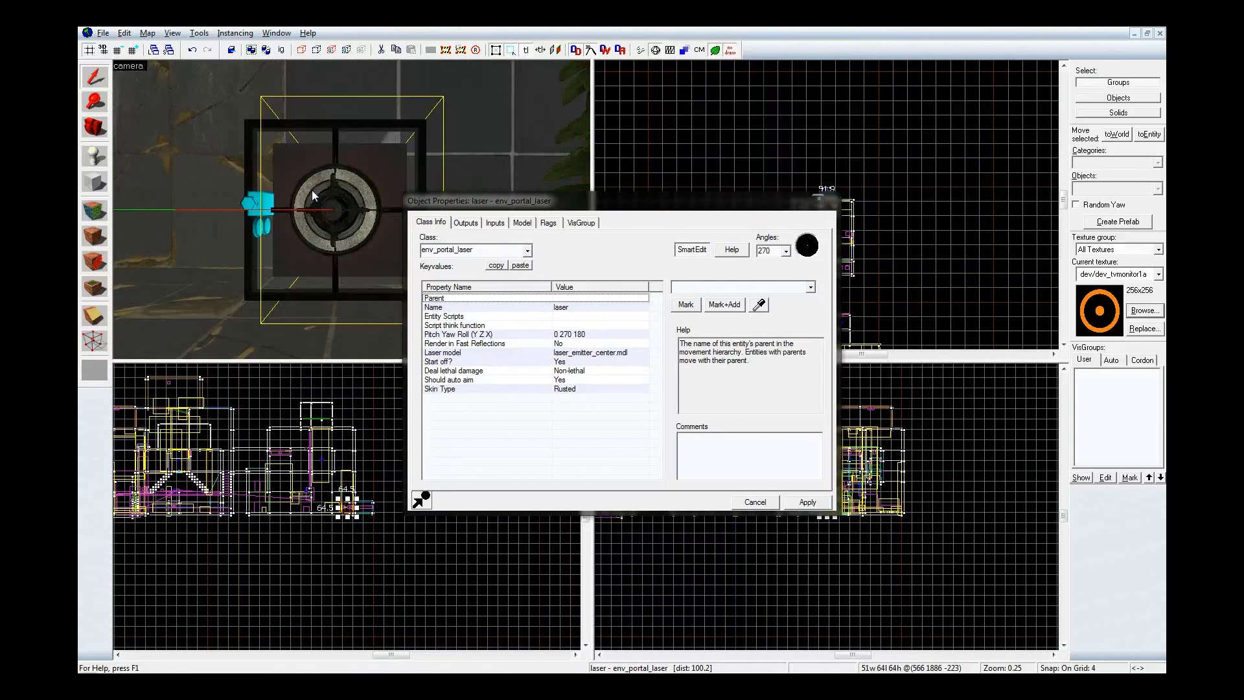
Close the object properties and inspect the laser emitter from the side and its location in the map.
click(818, 199)
key(z)
key(w)
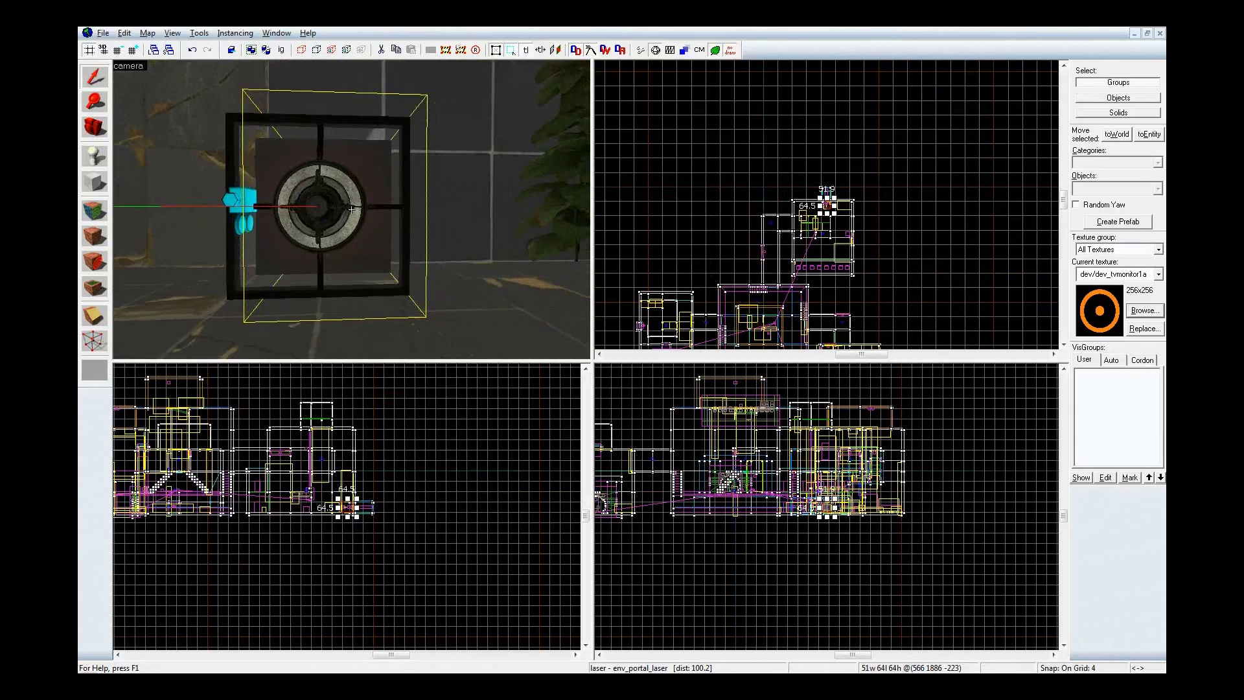
key(a)
drag(350, 209, 477, 219)
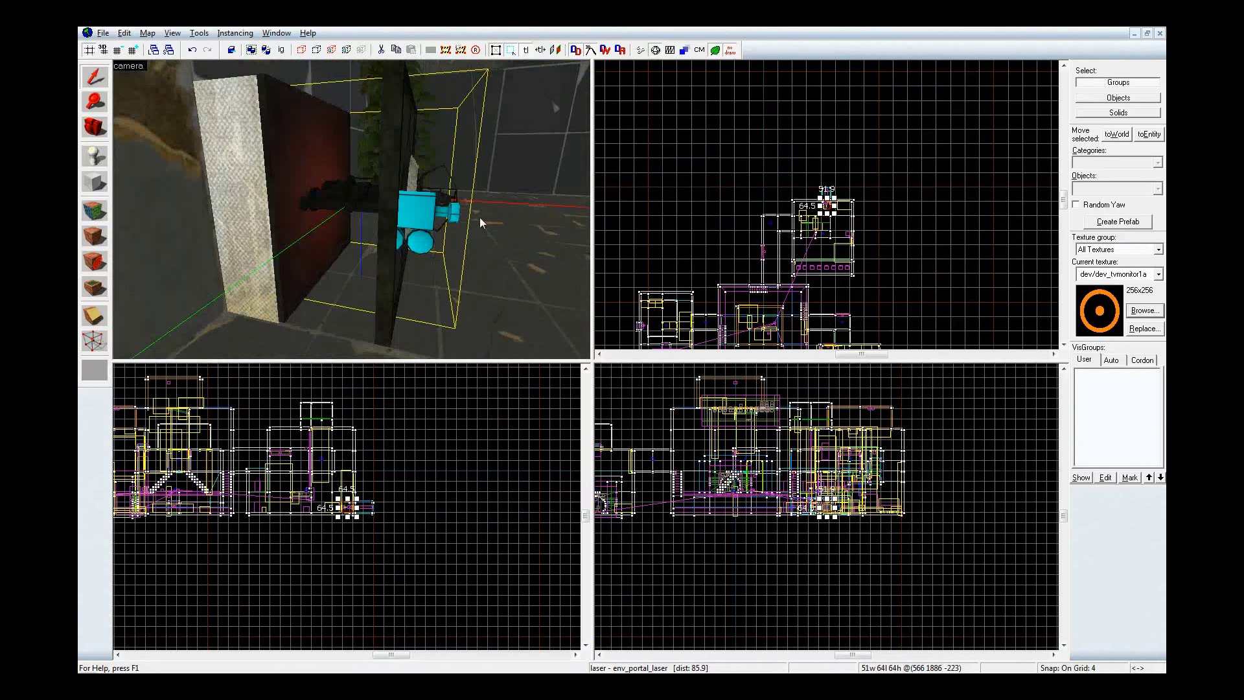
scroll(857, 229, down, 5)
scroll(857, 228, up, 2)
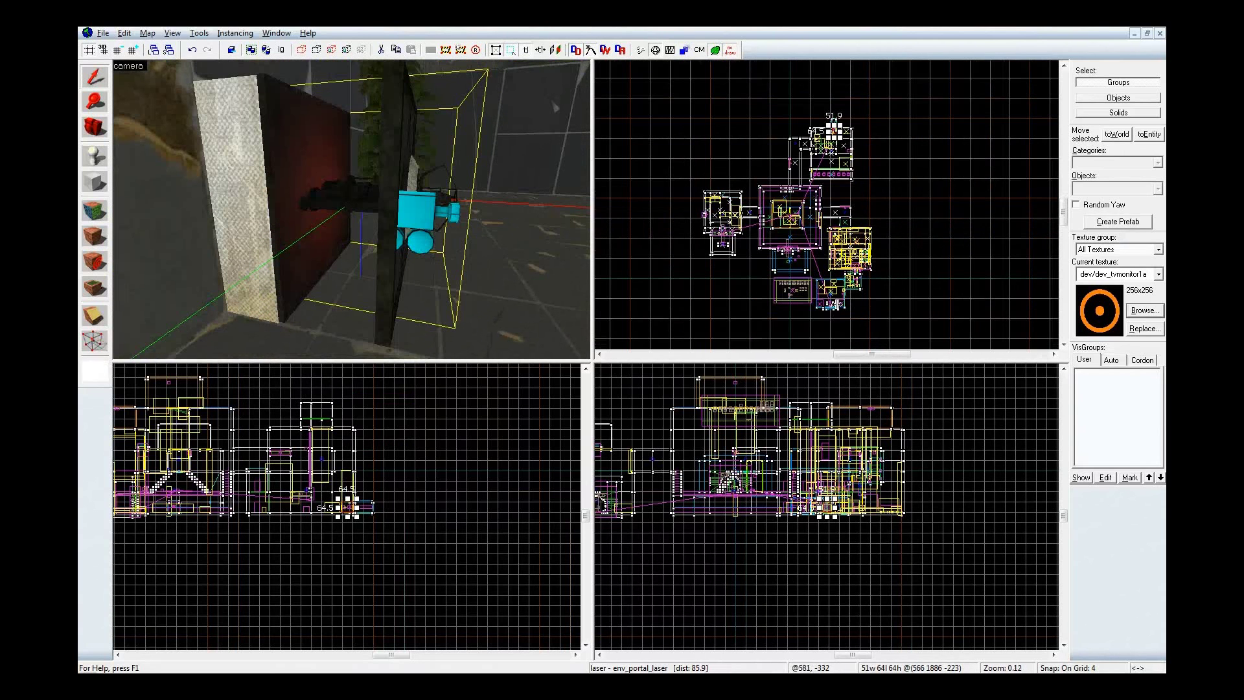
Select the laserReference info_target inside the laser emitter and inspect its placement in the 2D views.
key(z)
key(w)
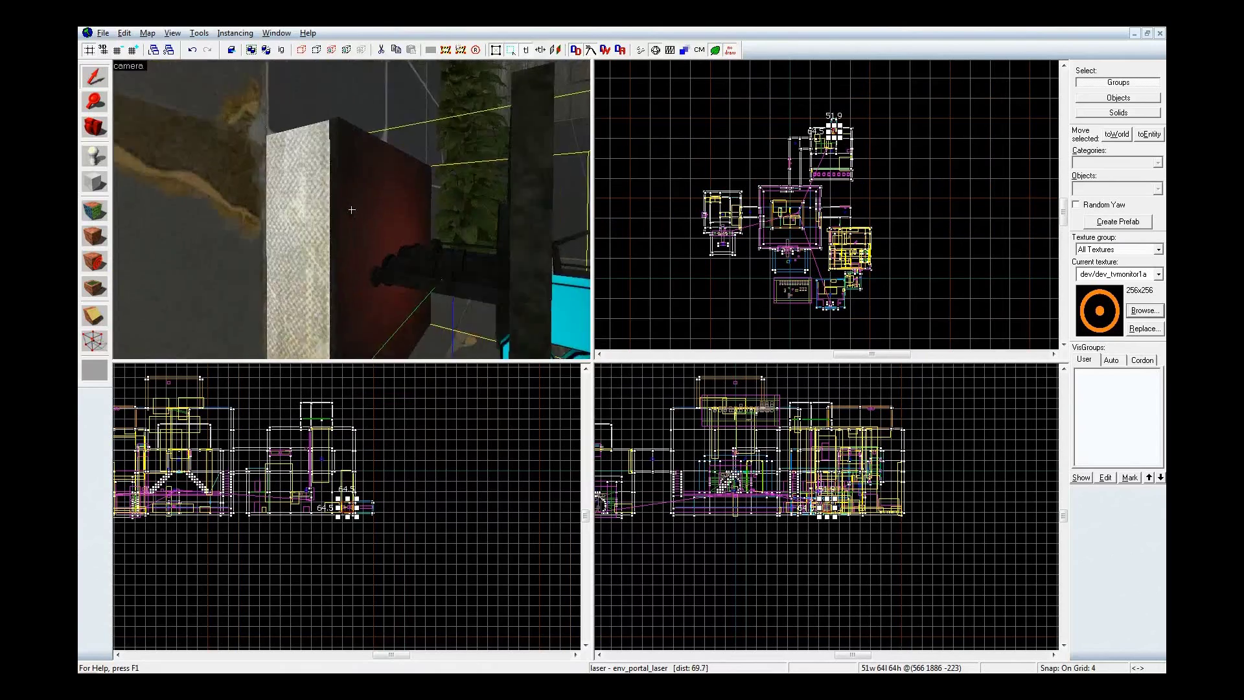
key(a)
key(d)
key(w)
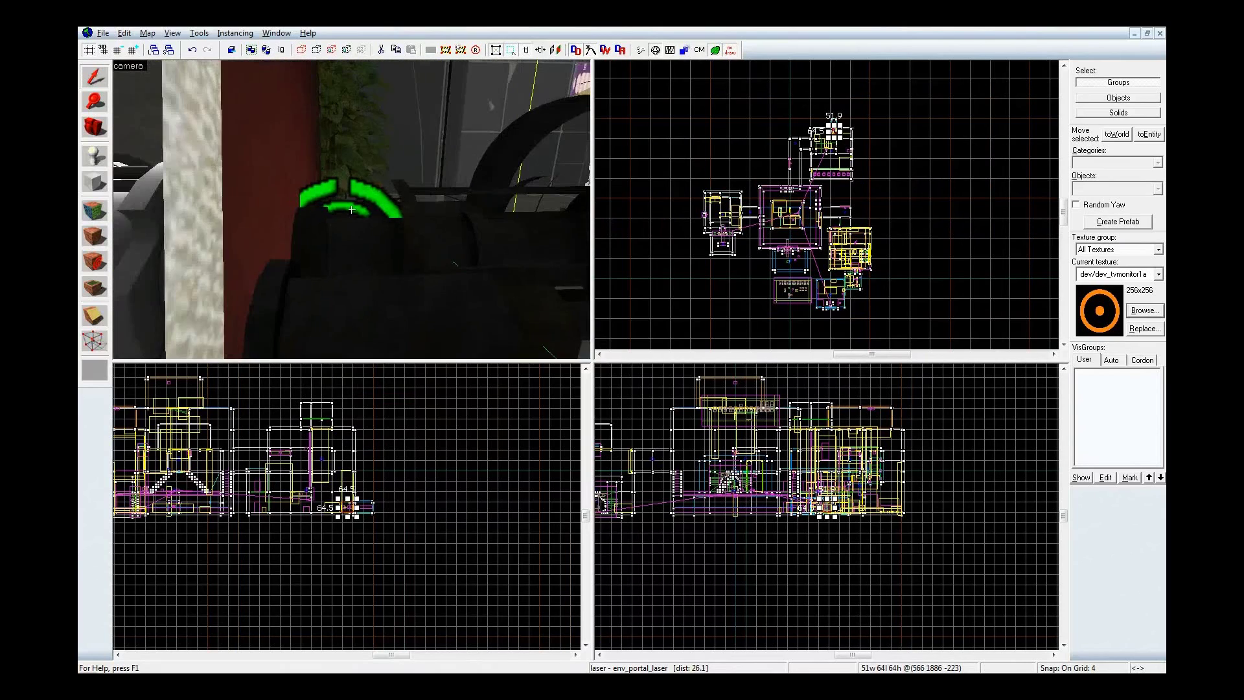
key(z)
click(356, 196)
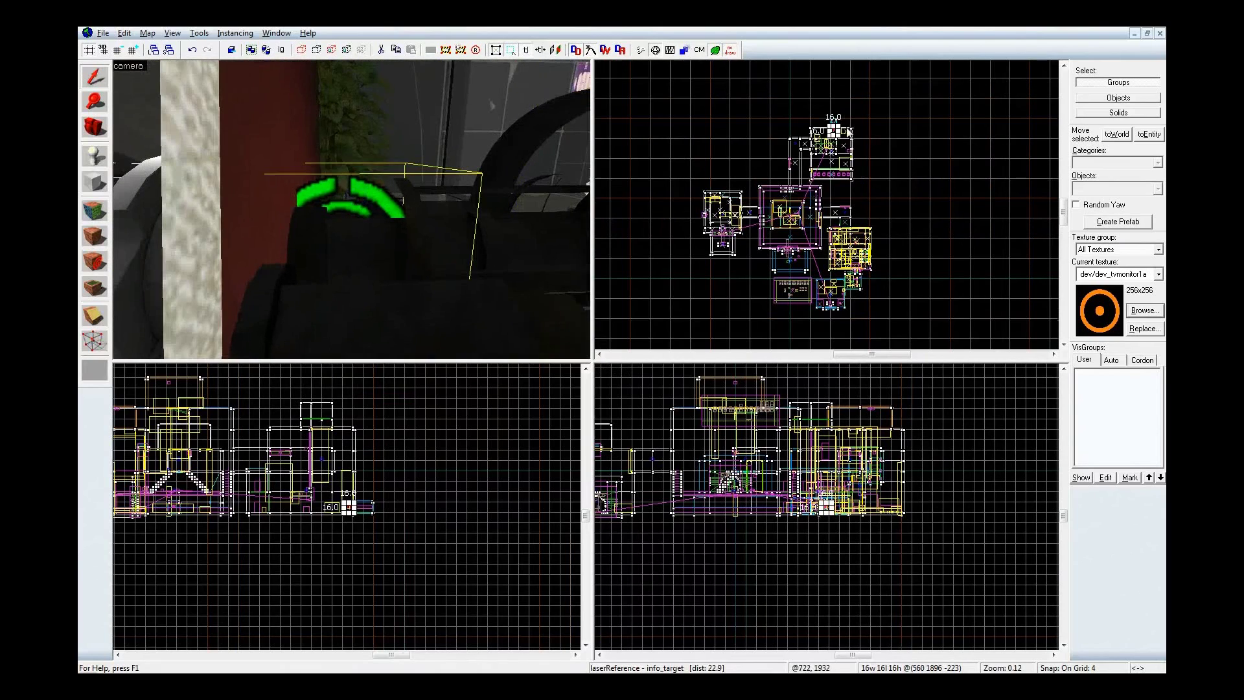
ctrl+scroll(836, 130, up, 11)
ctrl+scroll(825, 132, up, 12)
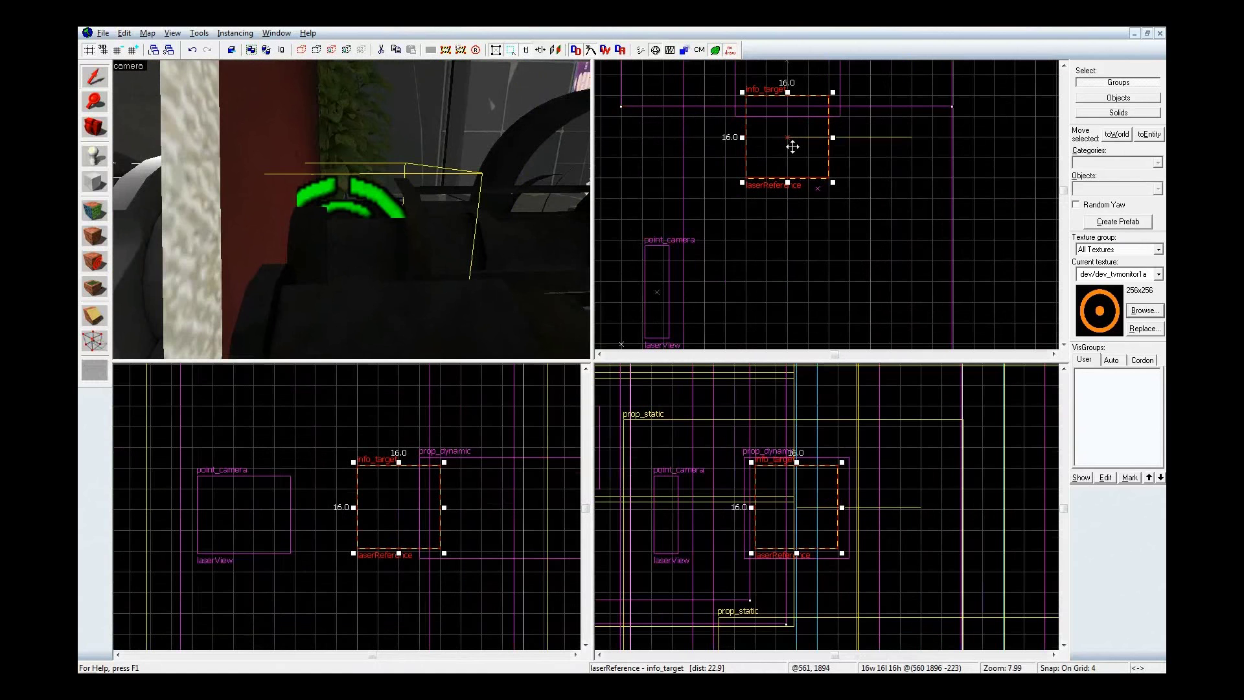
Open the properties of the env_portal_laser entity named laser and inspect its emitter in the 3D view.
key(z)
key(s)
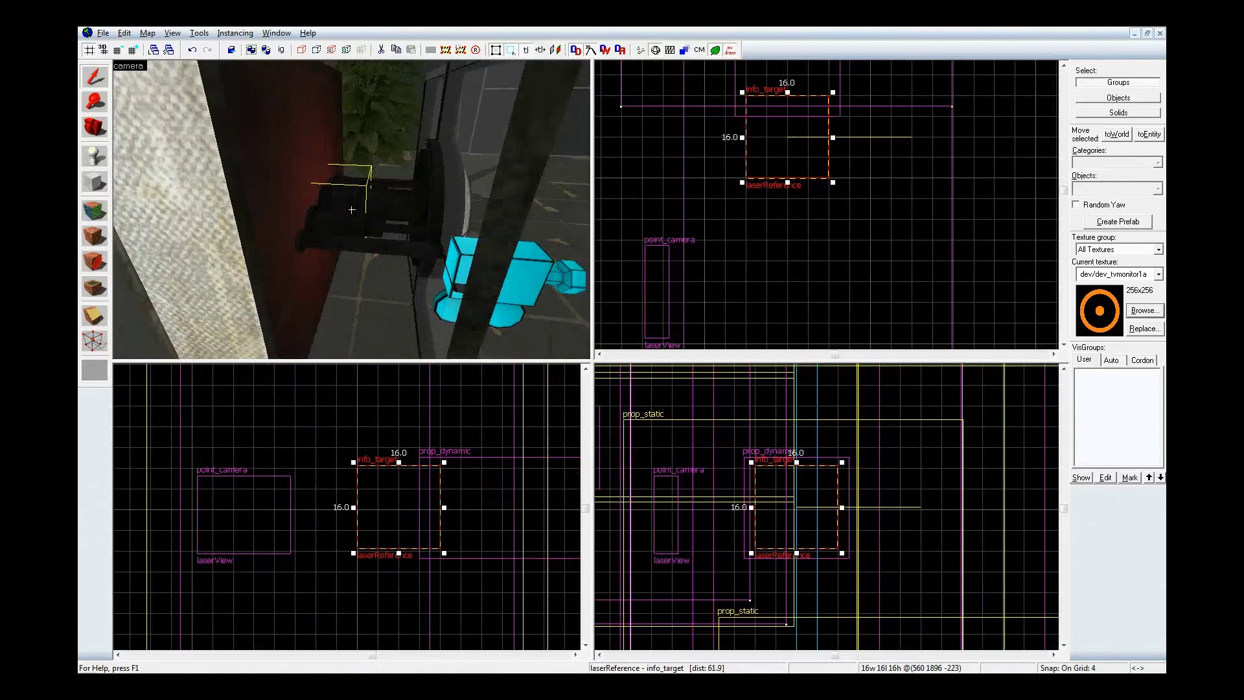
key(d)
key(w)
key(s)
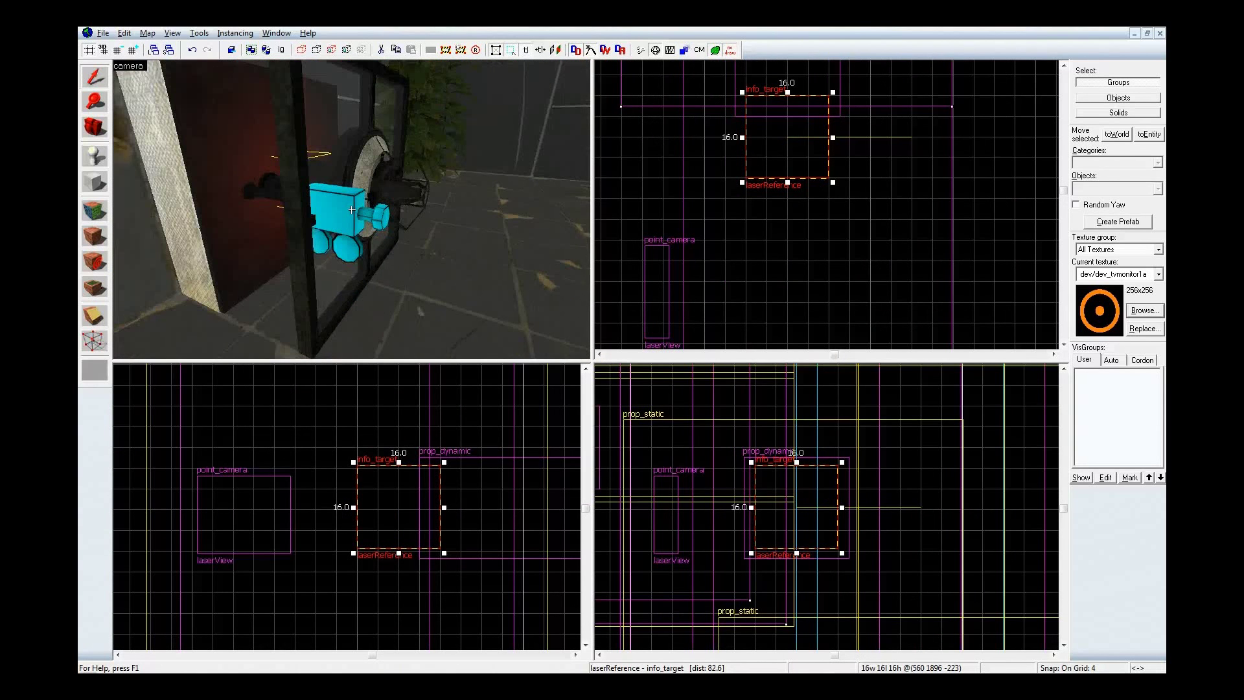
double_click(352, 150)
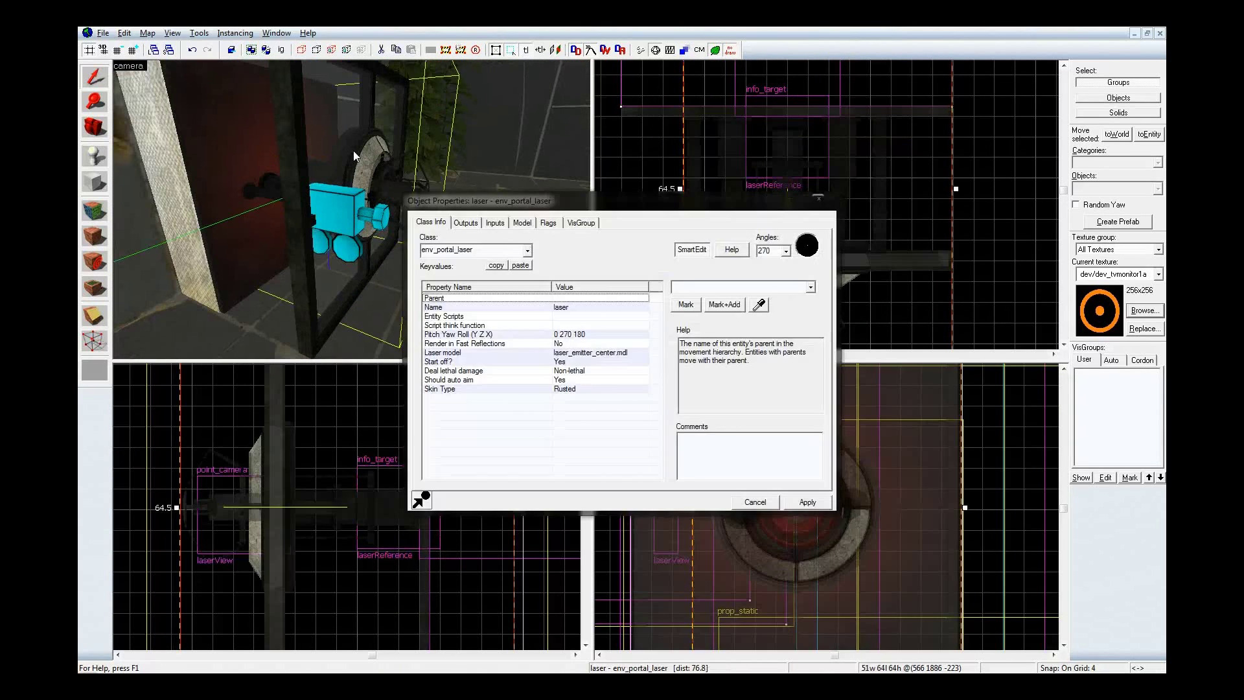
key(z)
key(w)
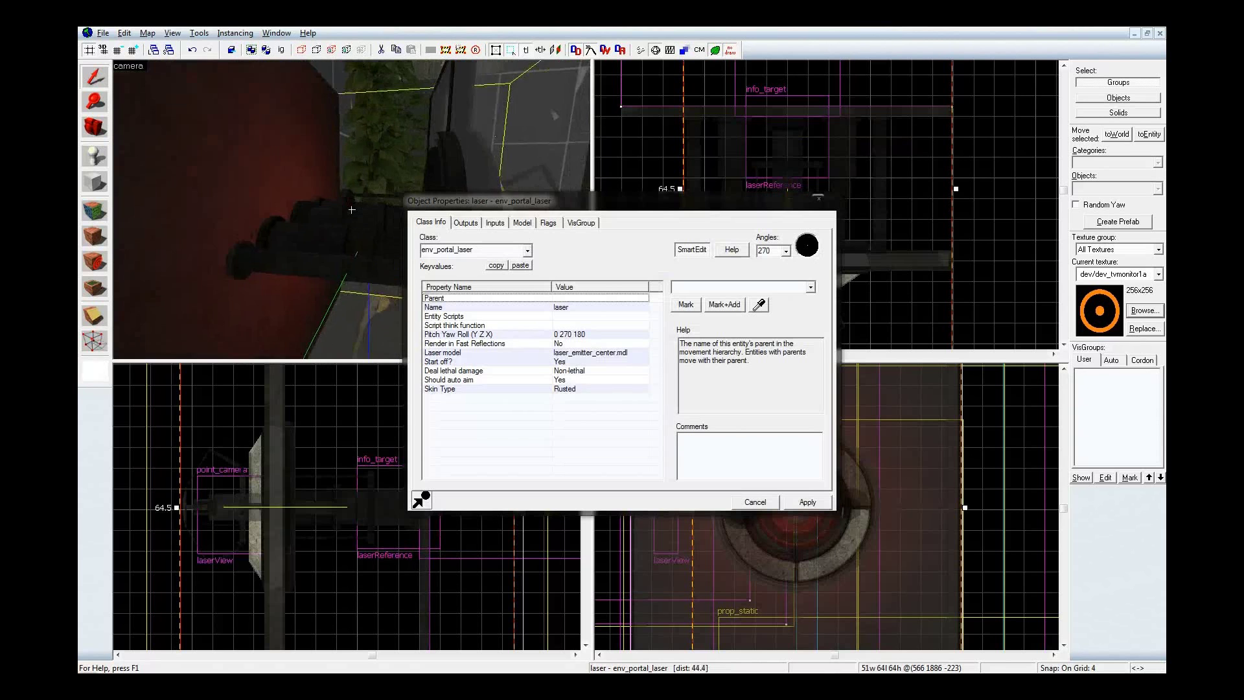
drag(352, 209, 352, 210)
key(s)
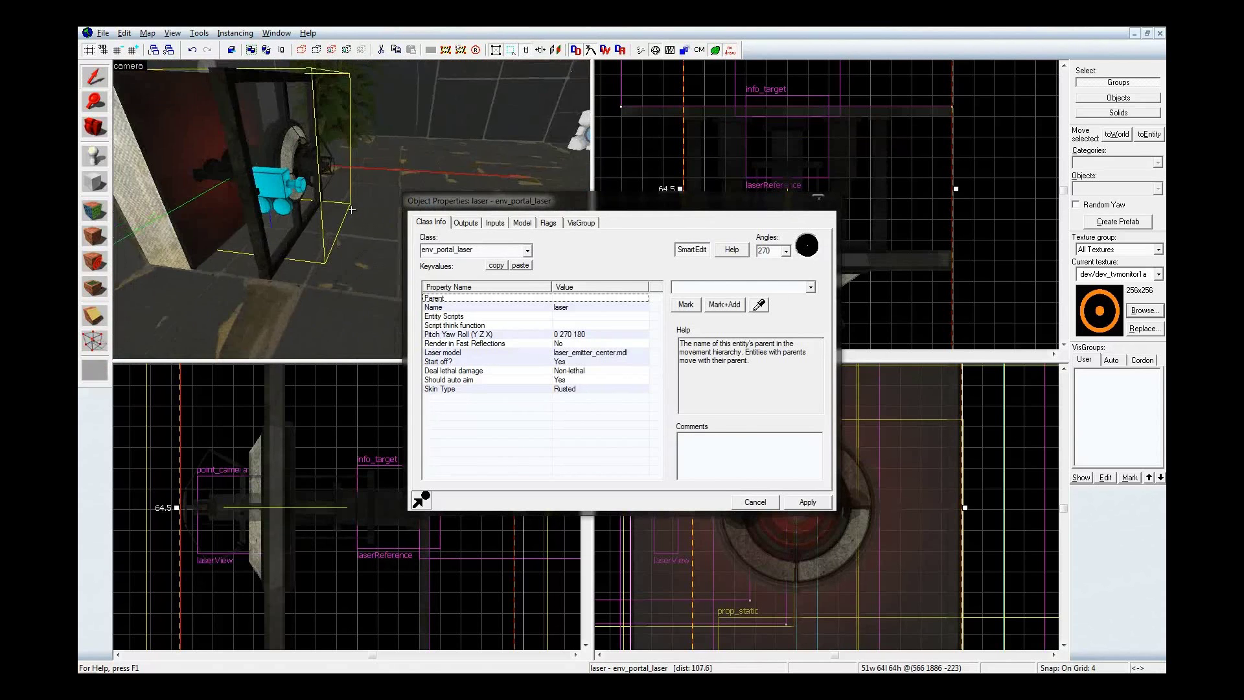
key(z)
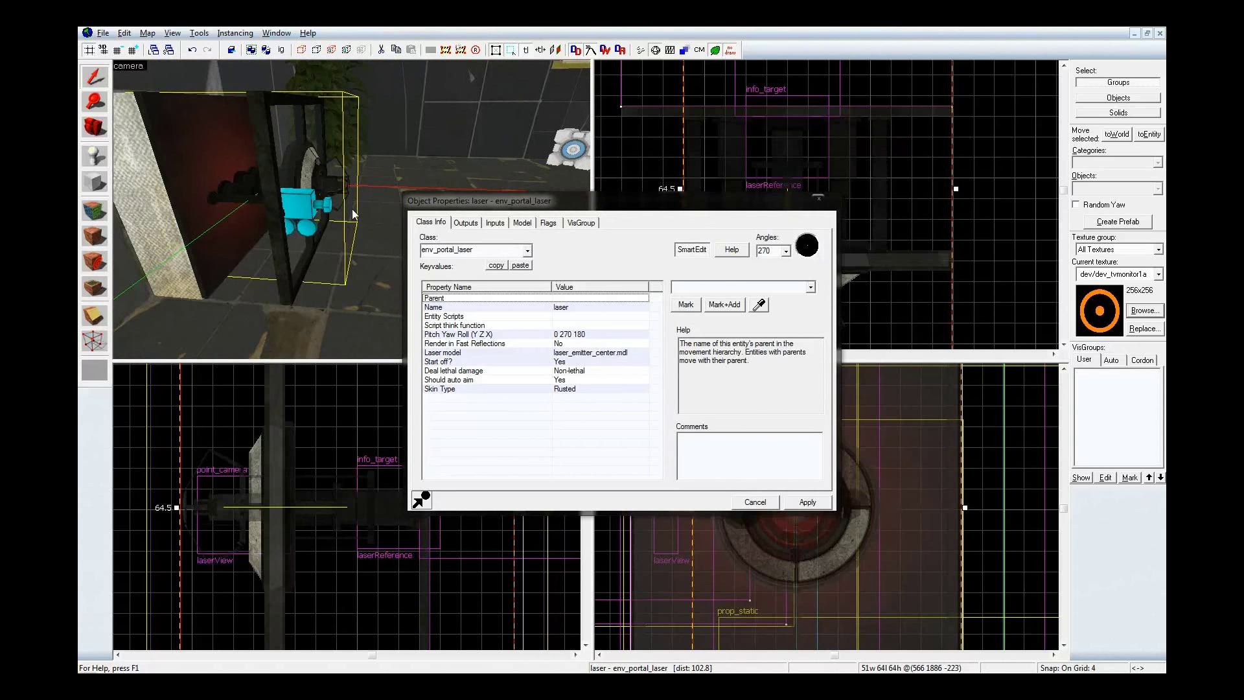
Close the laser's properties, clear the selection and inspect the back of the emitter and its neighbouring camera.
click(820, 199)
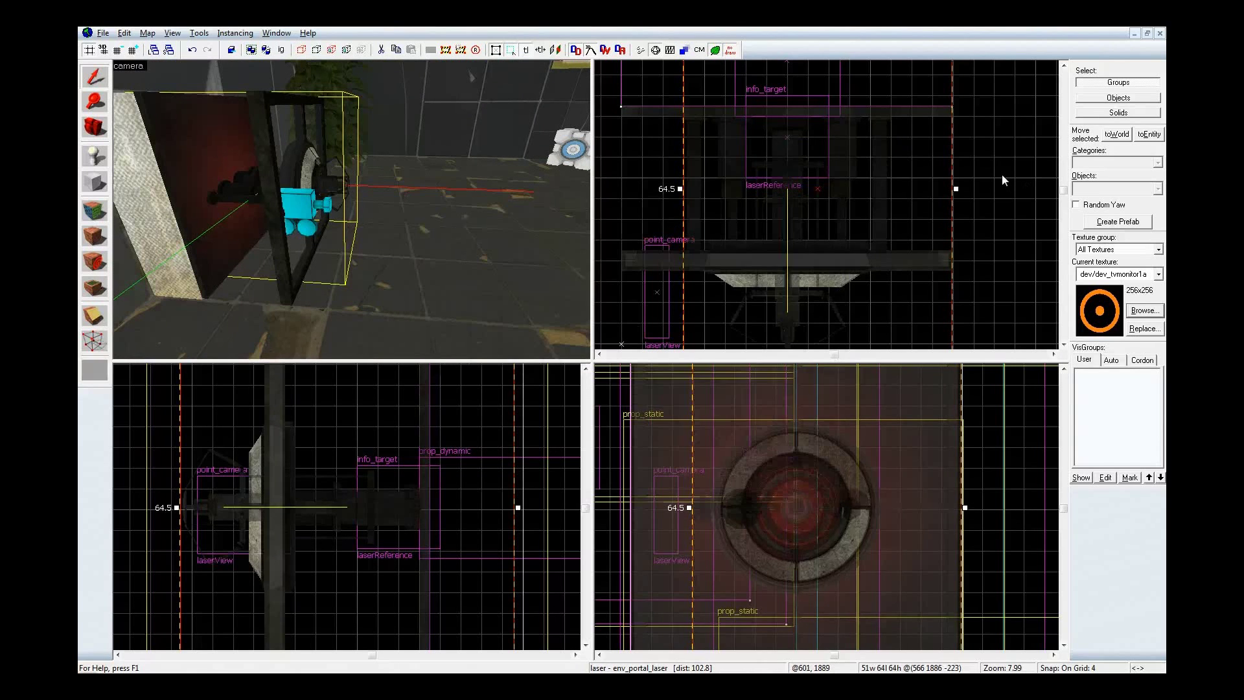
click(1001, 174)
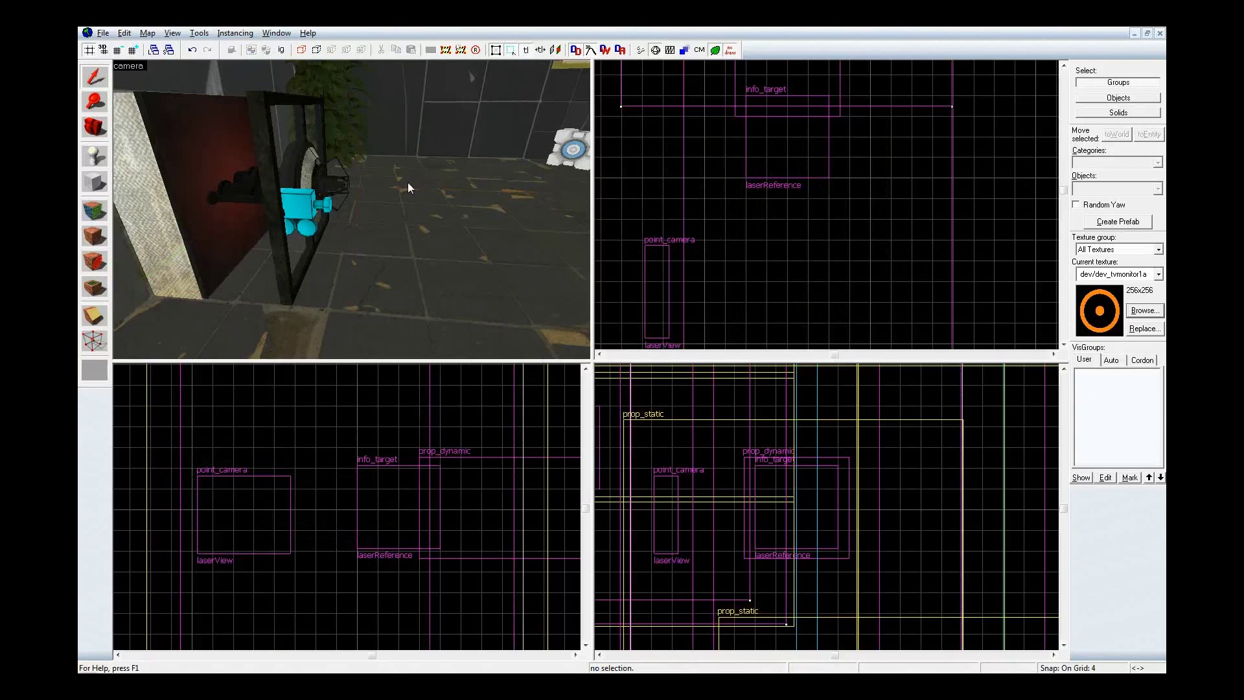
key(z)
key(a)
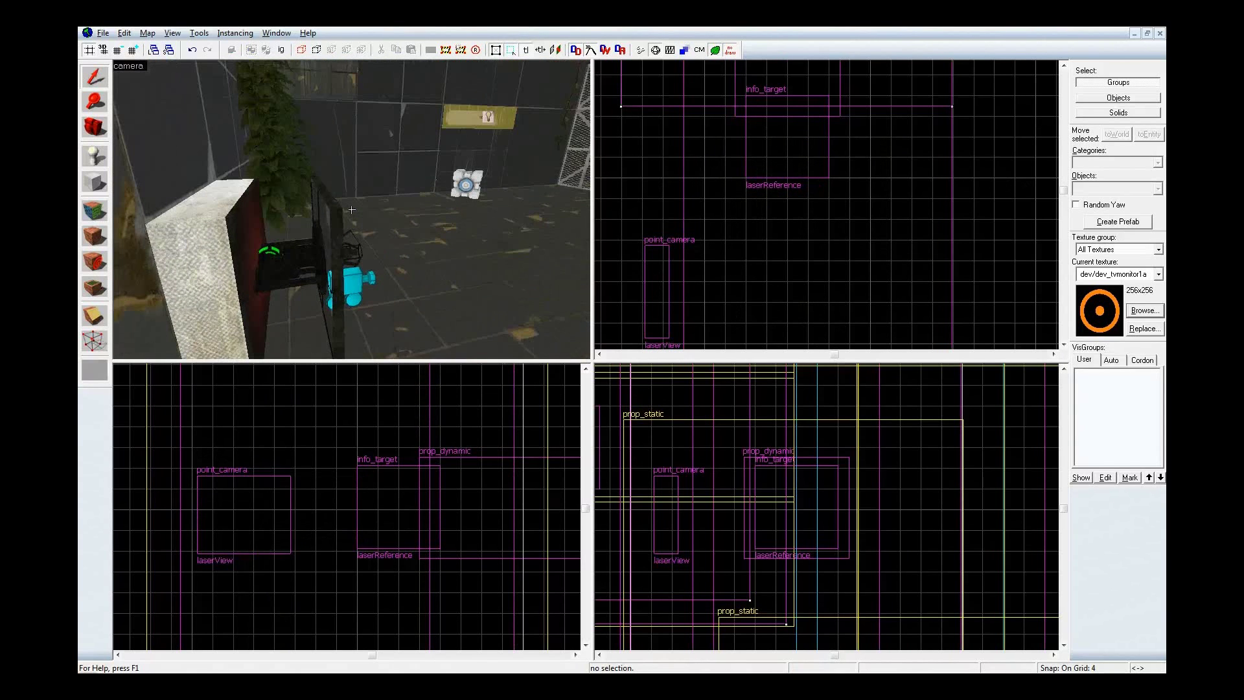
key(w)
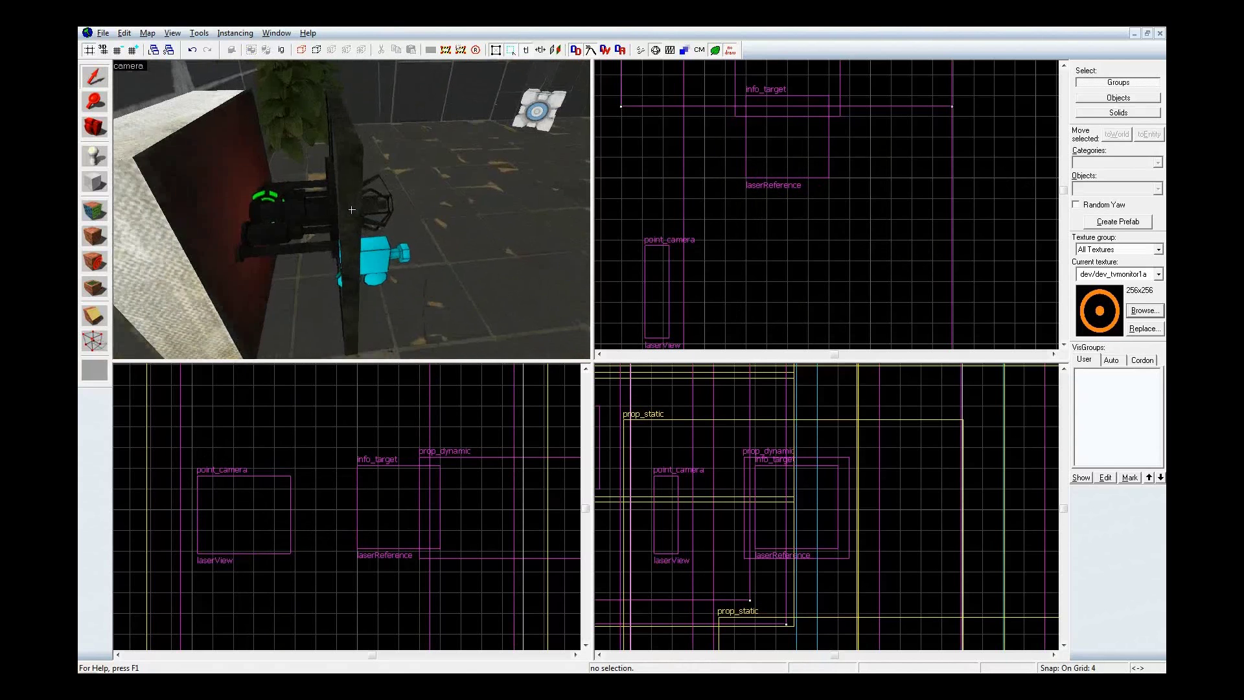
key(z)
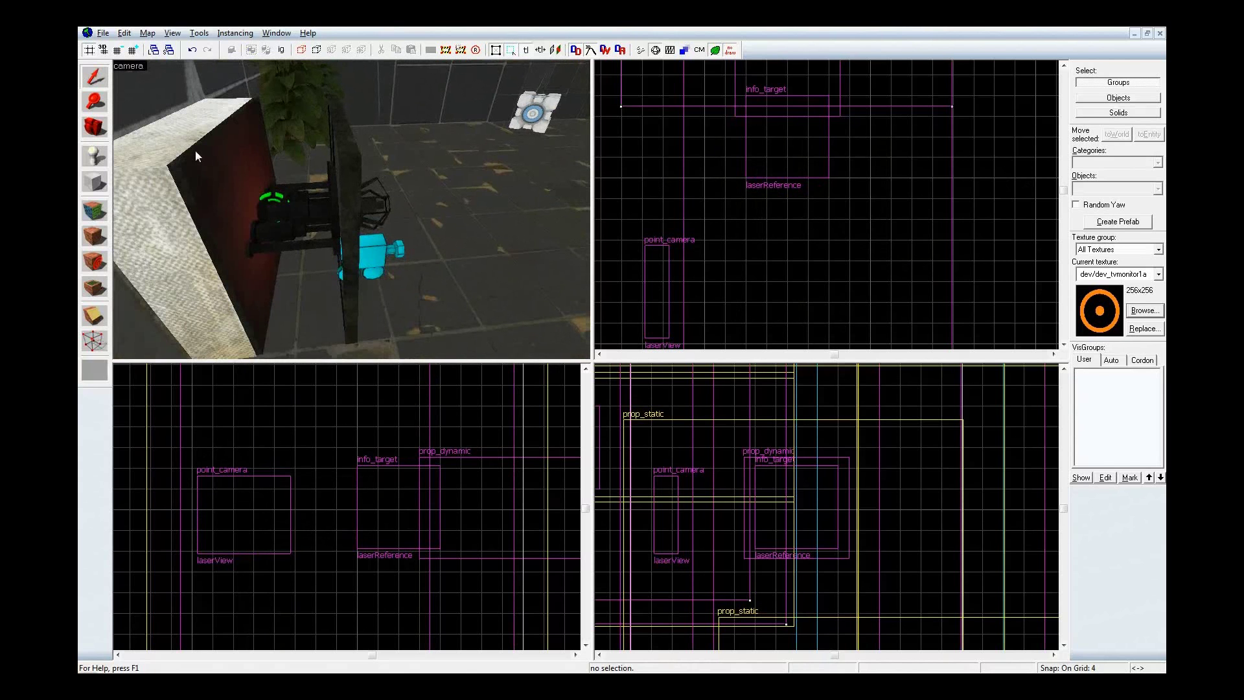
Switch to the empty room map that contains only a player start and look across its floor.
click(1135, 34)
double_click(787, 228)
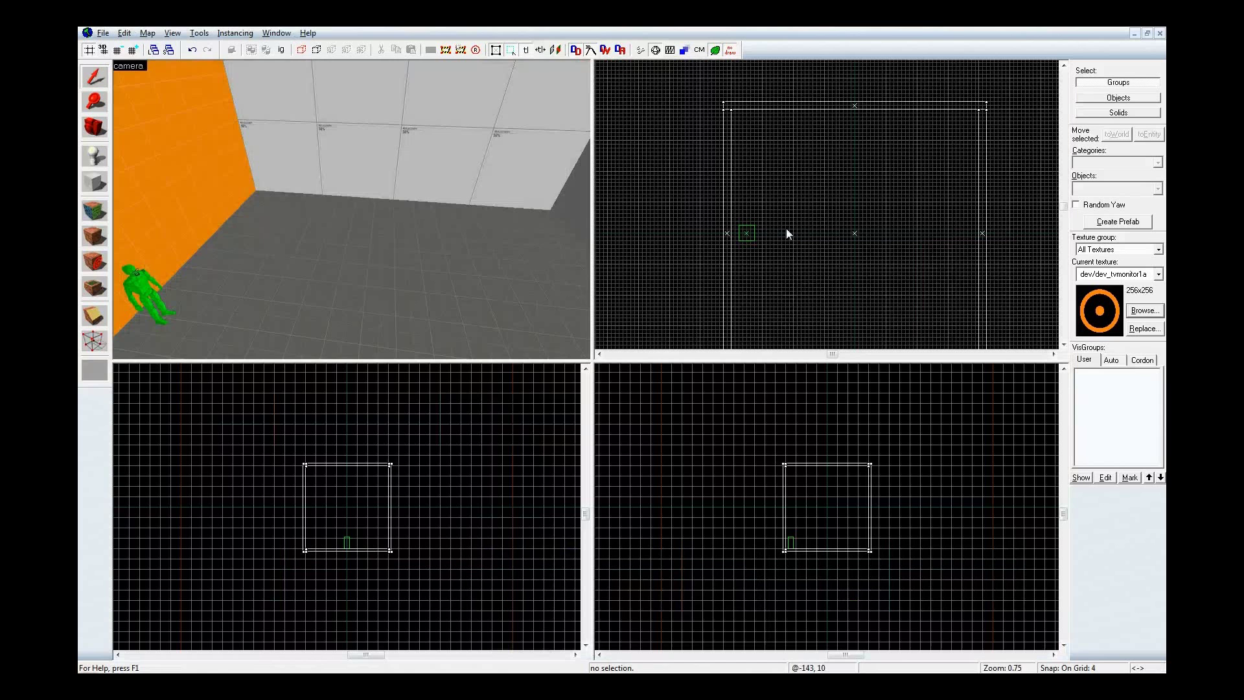
key(z)
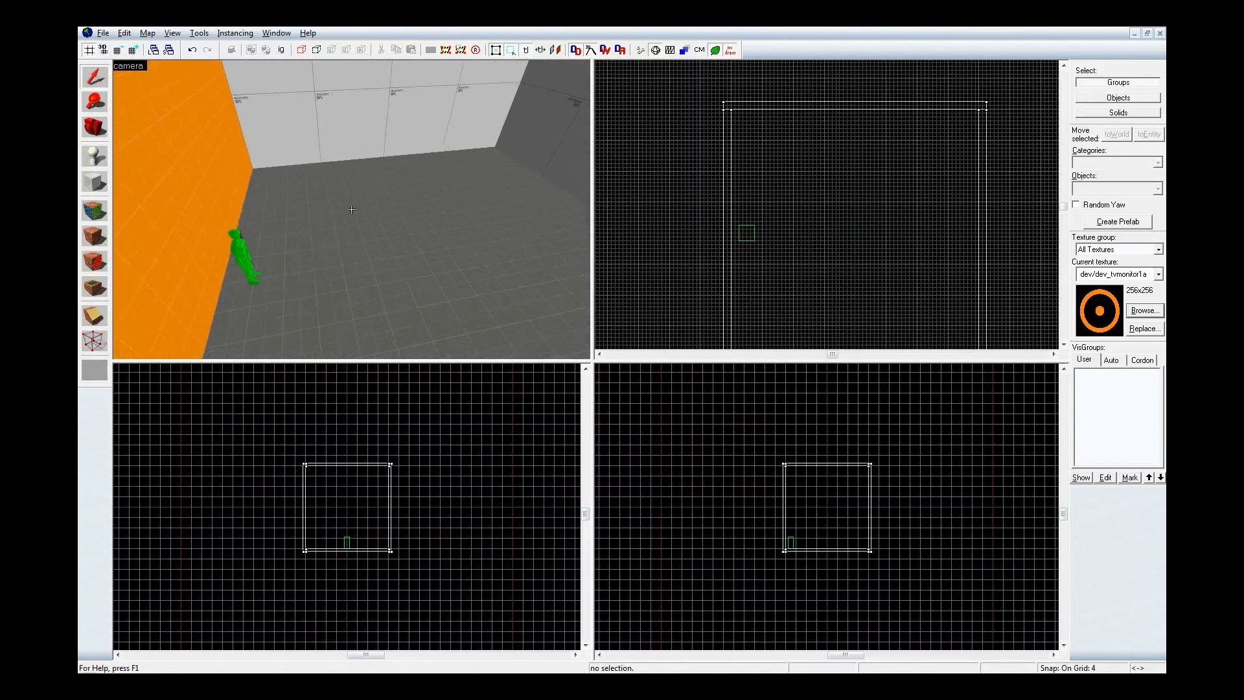
Filter the texture browser by dev/ and make dev/reflectivity_20 the current texture.
click(1143, 313)
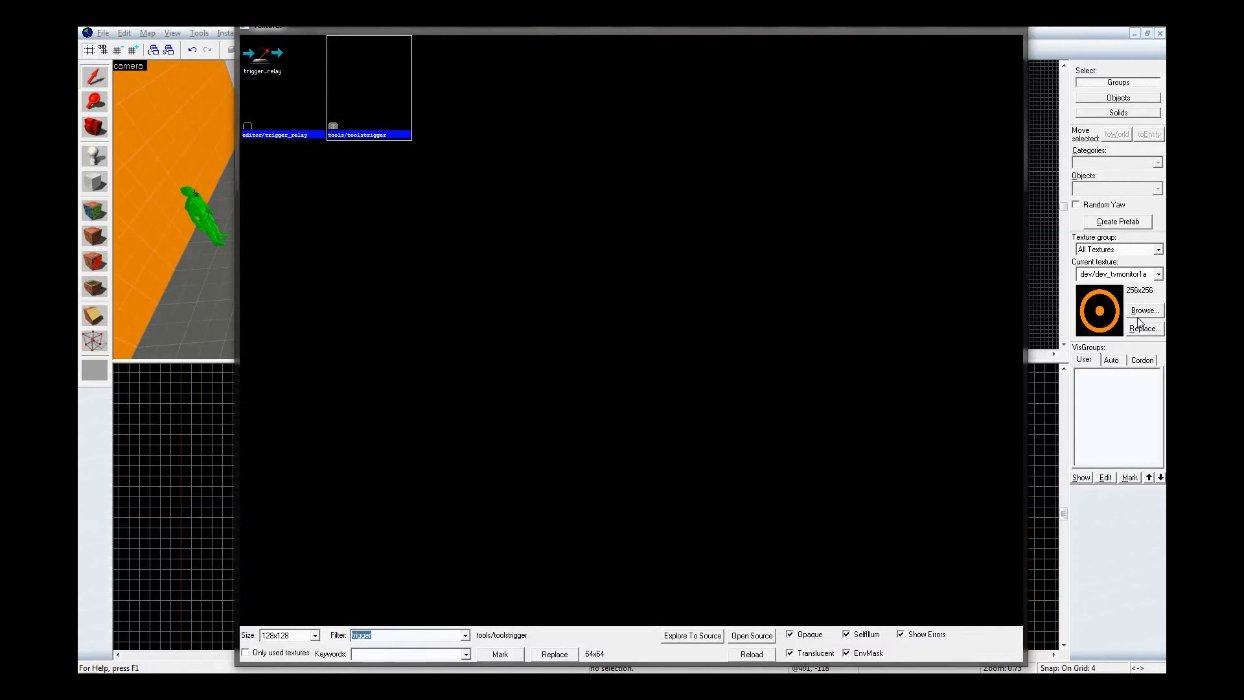
text(dev/)
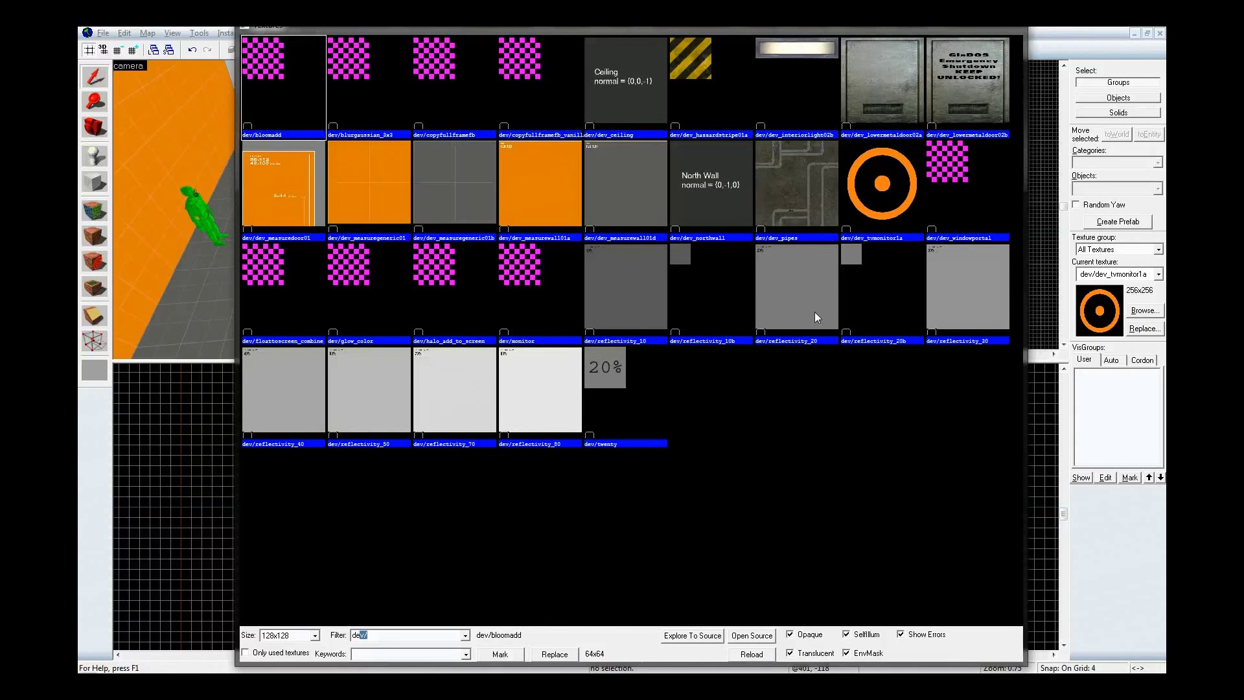
double_click(808, 293)
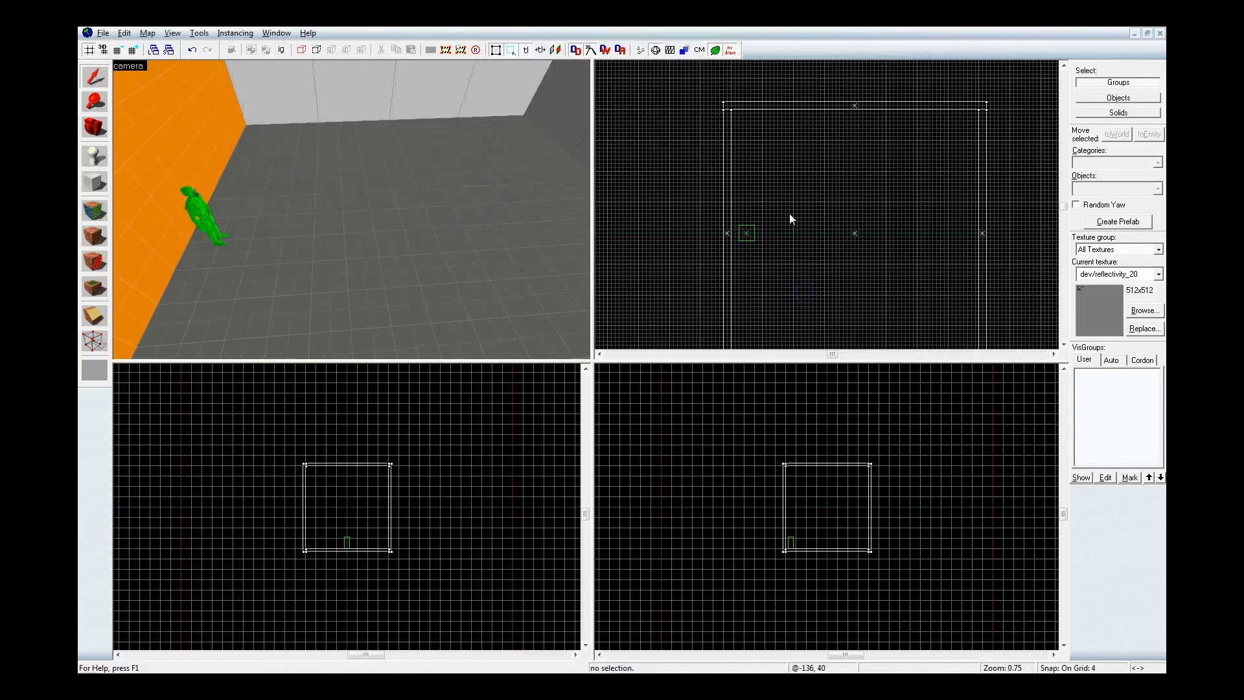
Create a 24 × 16 unit block, 8 units high, raised above the floor in front of info_player_start.
key(shift+b)
scroll(791, 230, up, 6)
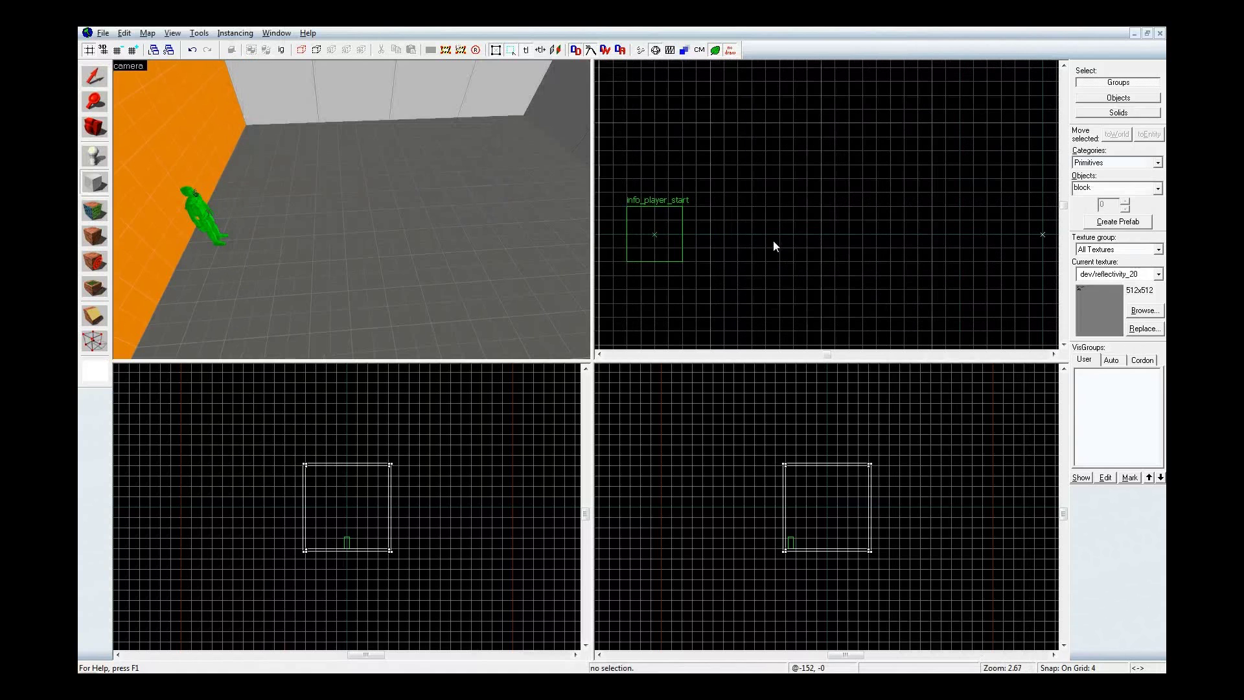
drag(783, 222, 825, 252)
scroll(808, 561, up, 8)
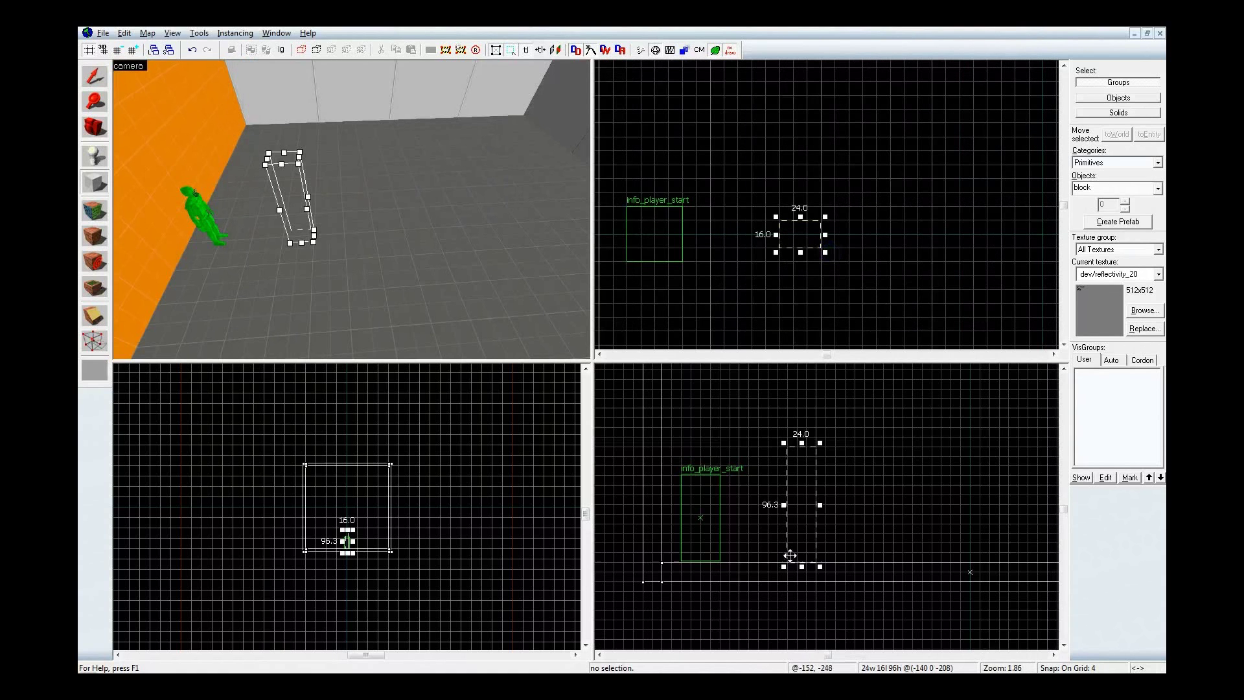
drag(802, 566, 802, 527)
scroll(802, 528, up, 3)
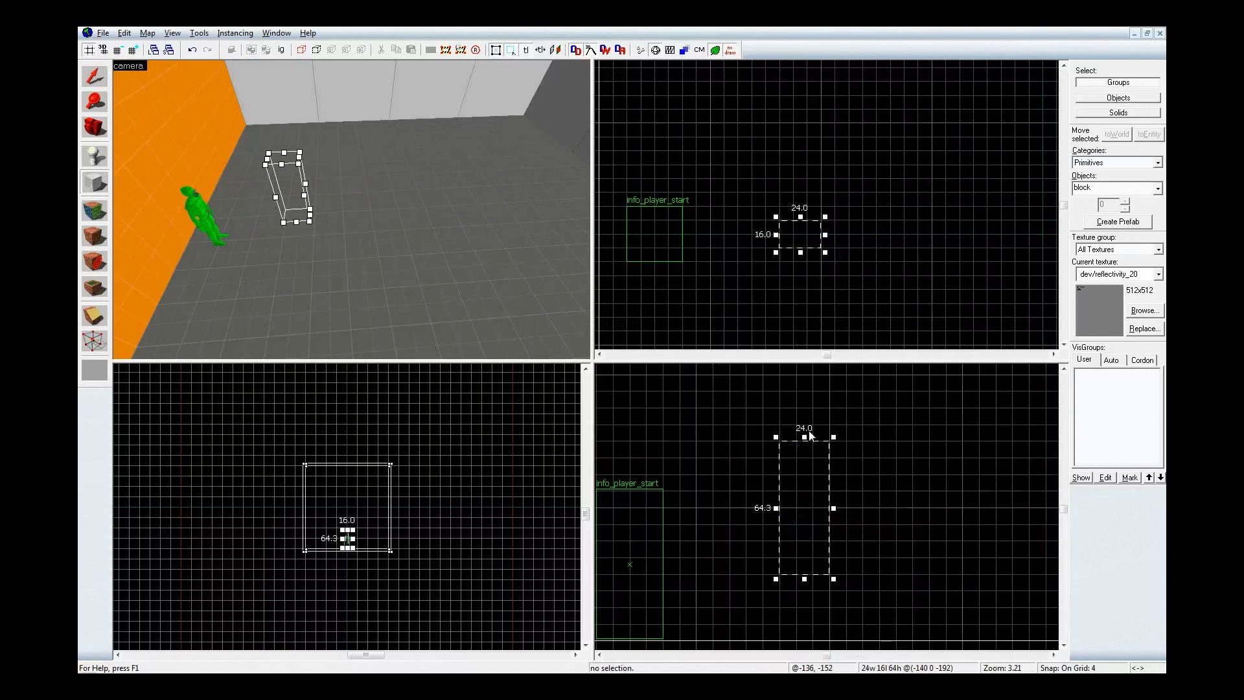
drag(807, 439, 805, 533)
drag(805, 574, 808, 564)
key(z)
key(w)
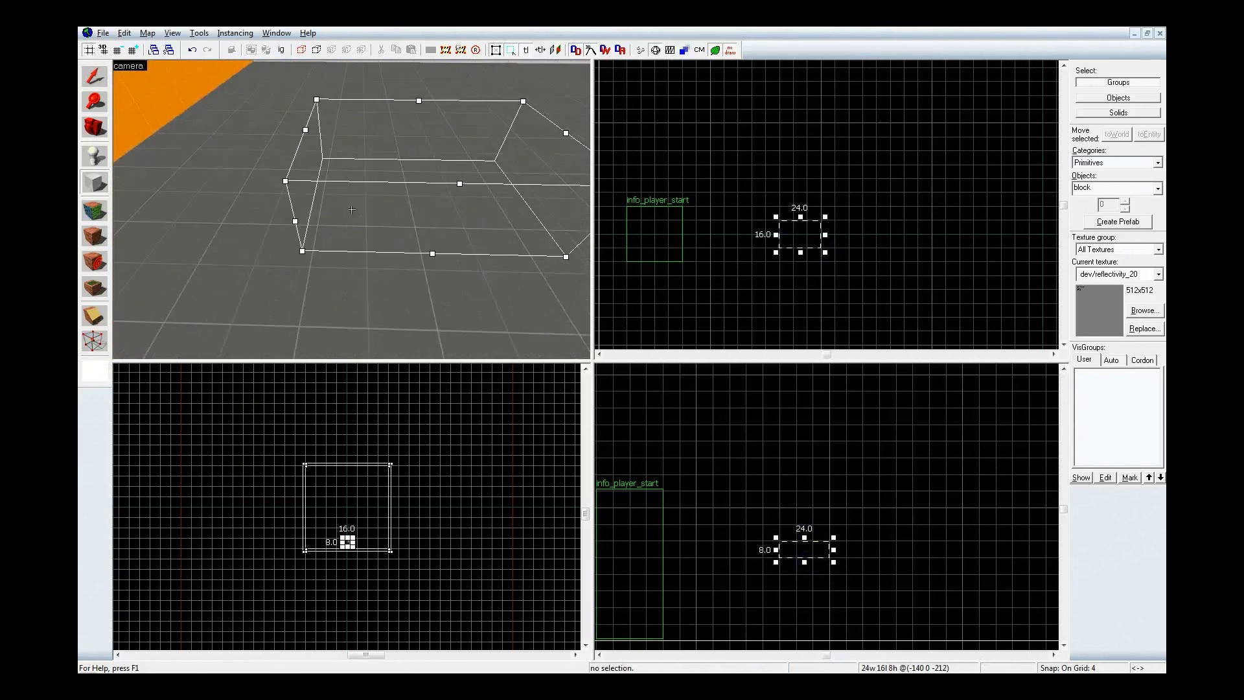
key(z)
key(Return)
Tie the new block to an entity and set its class to func_tank.
key(ctrl+t)
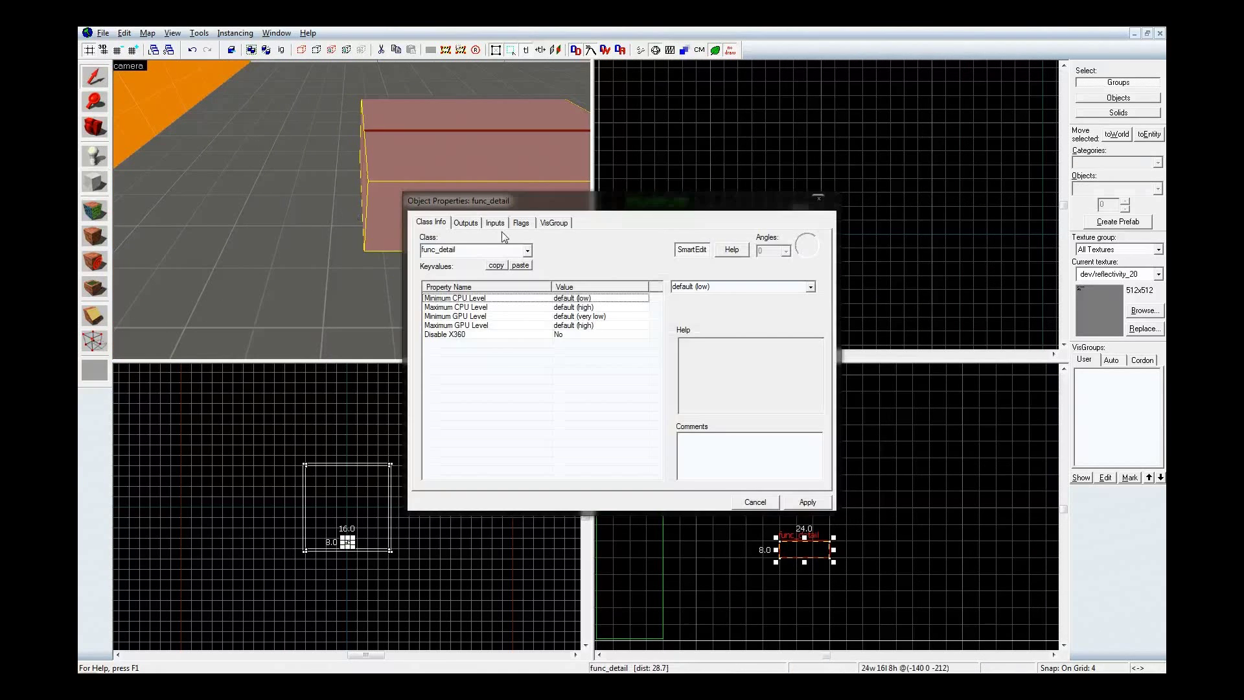
double_click(486, 250)
text(tank)
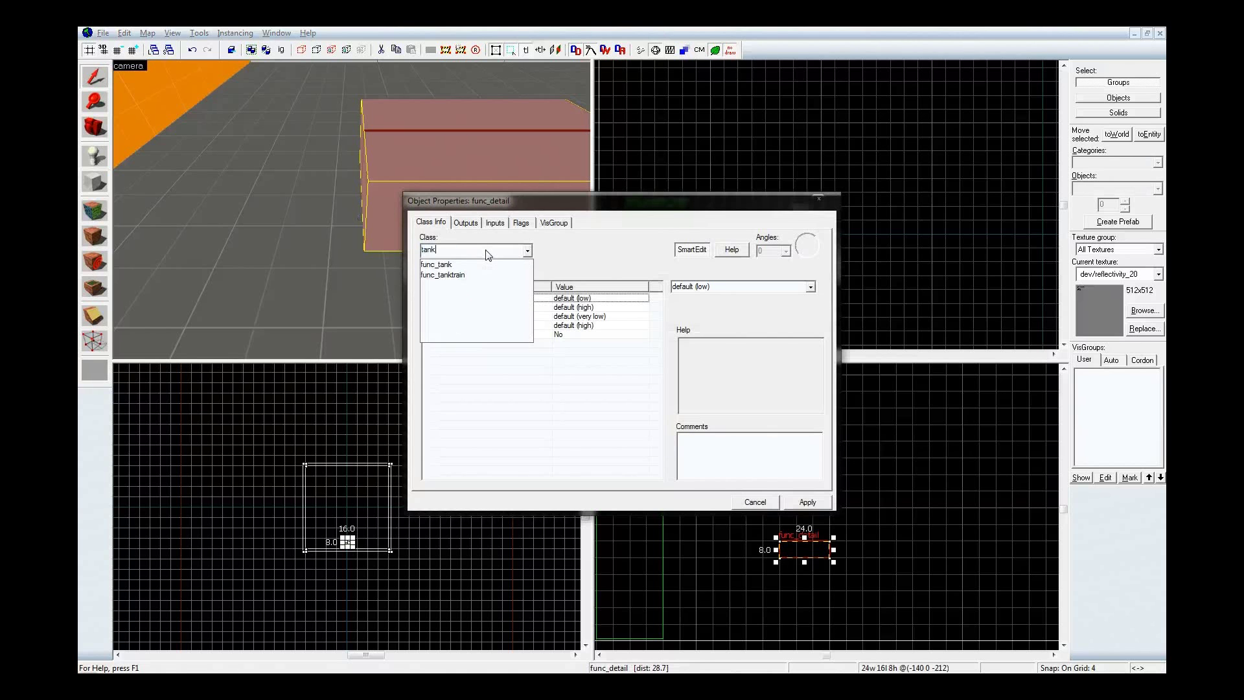
key(Down)
key(Return)
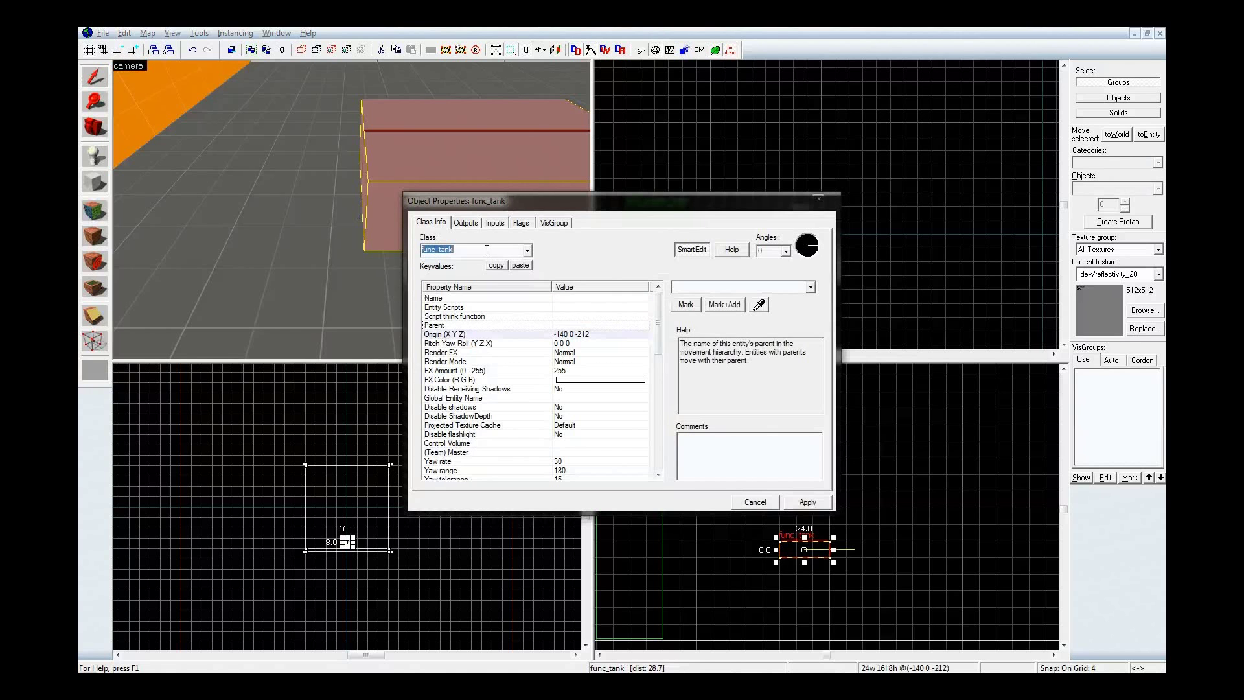
Name the func_tank laserControl and apply the name.
click(565, 297)
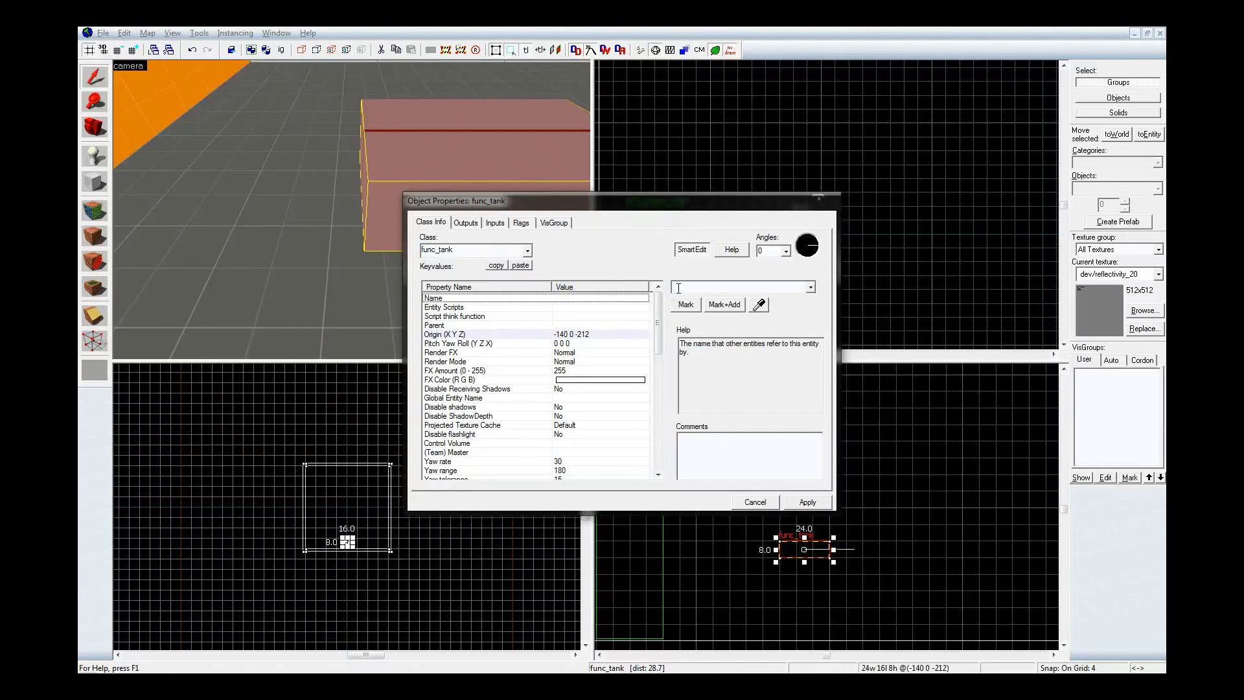
text(laserControl)
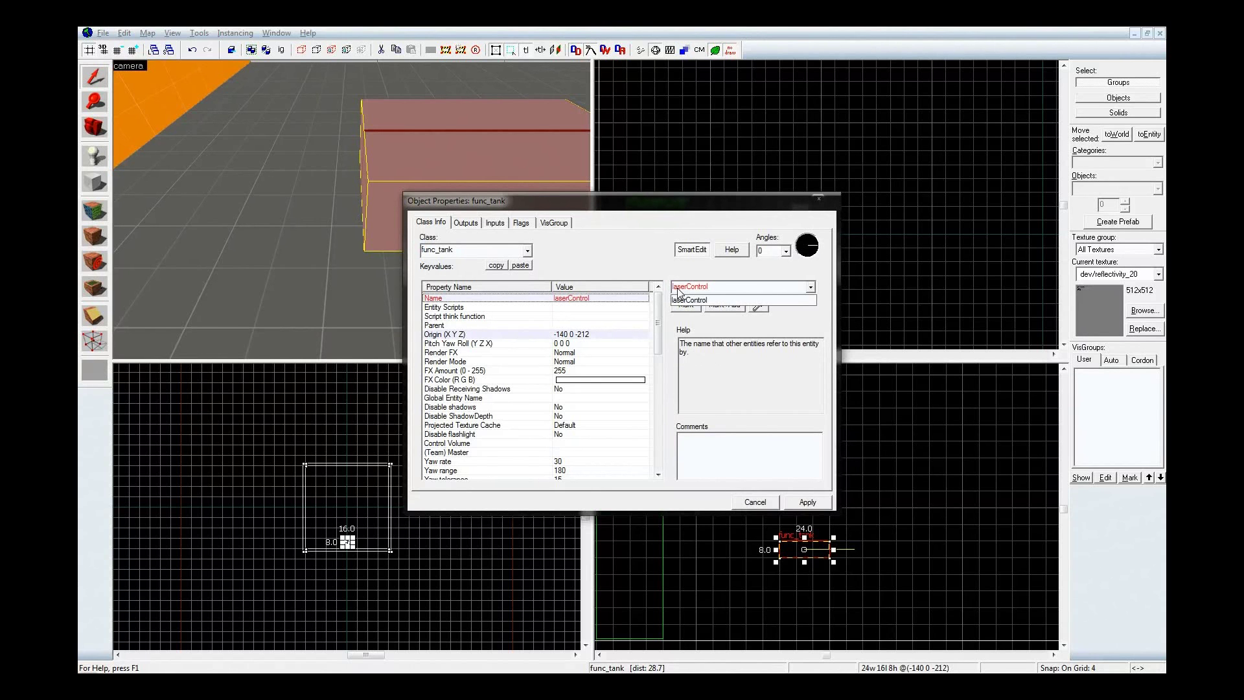
key(Return)
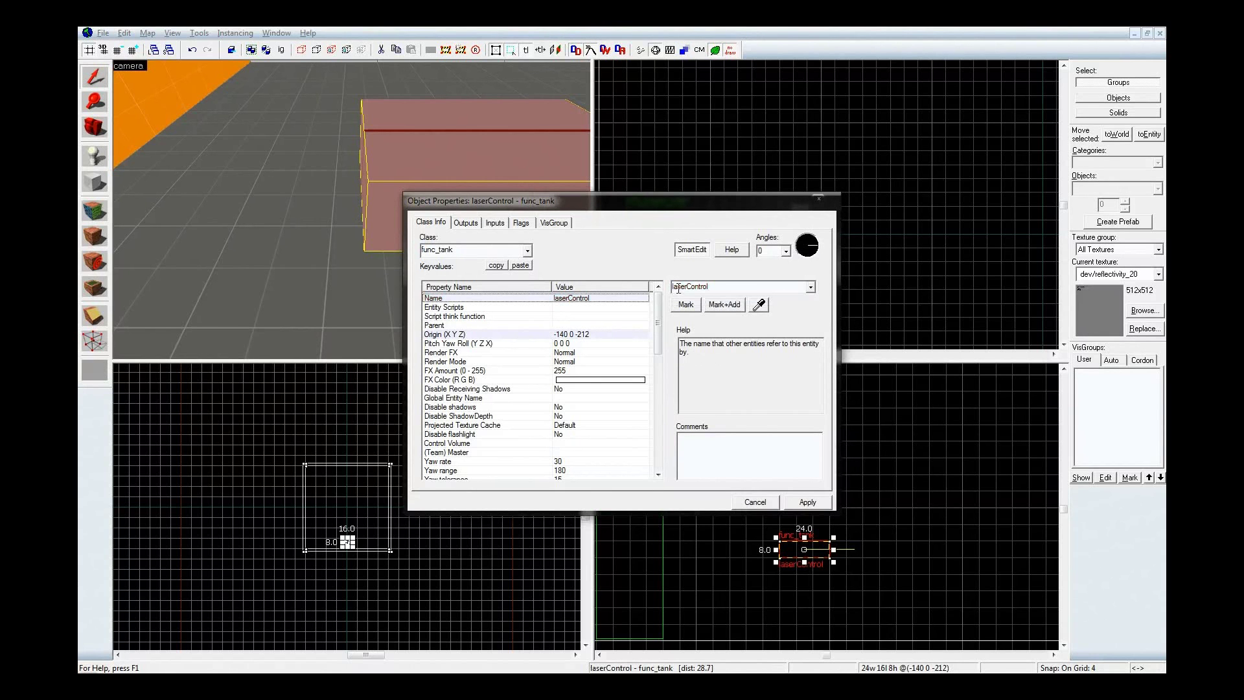
Set both the yaw rate and the pitch rate of laserControl to 60.
drag(658, 316, 664, 360)
click(564, 335)
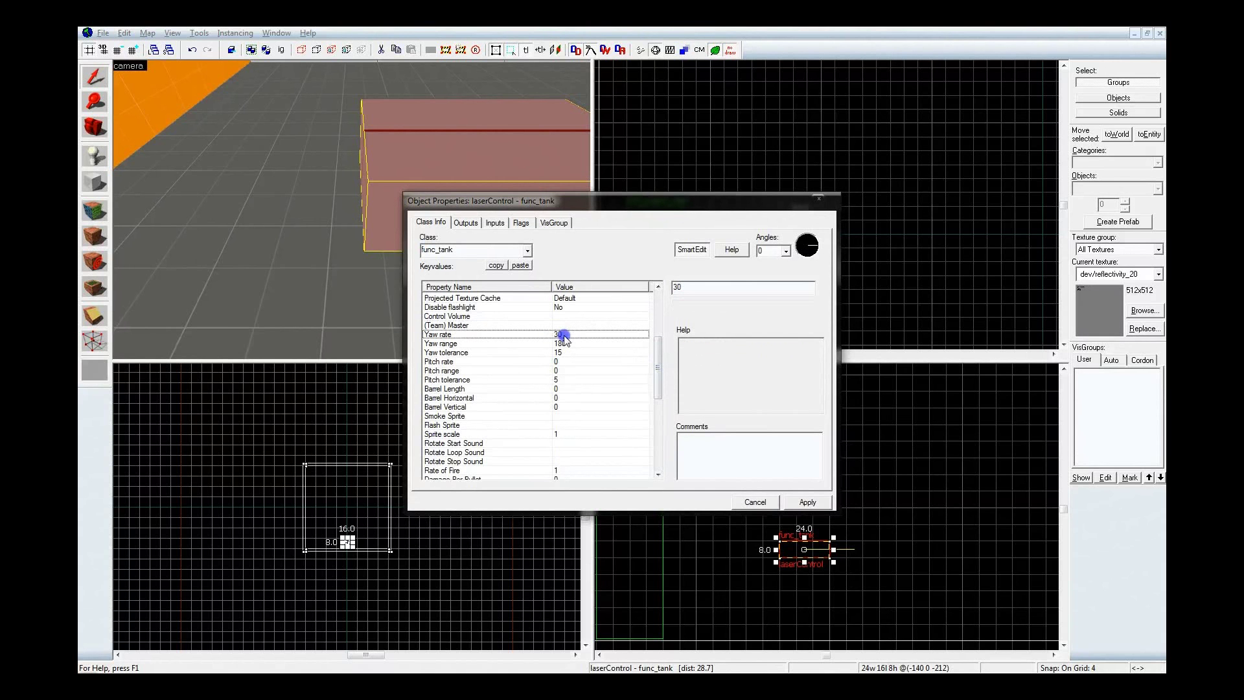
click(765, 290)
text(60)
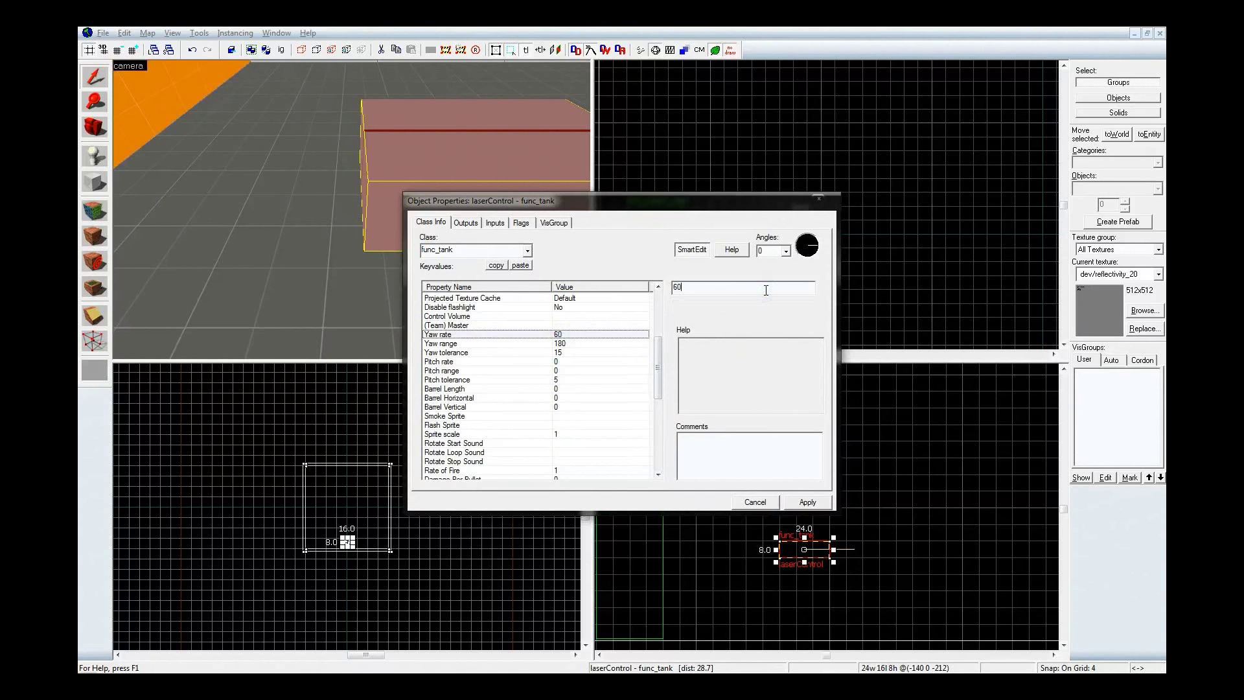
click(495, 361)
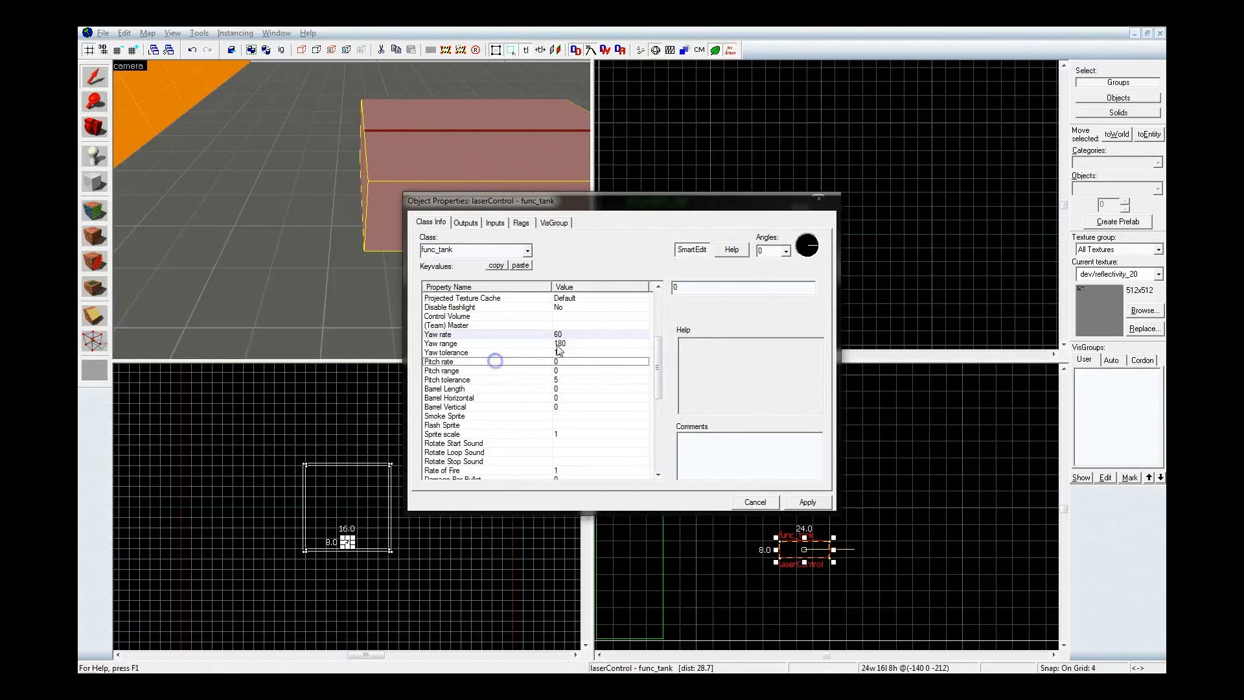
text(60)
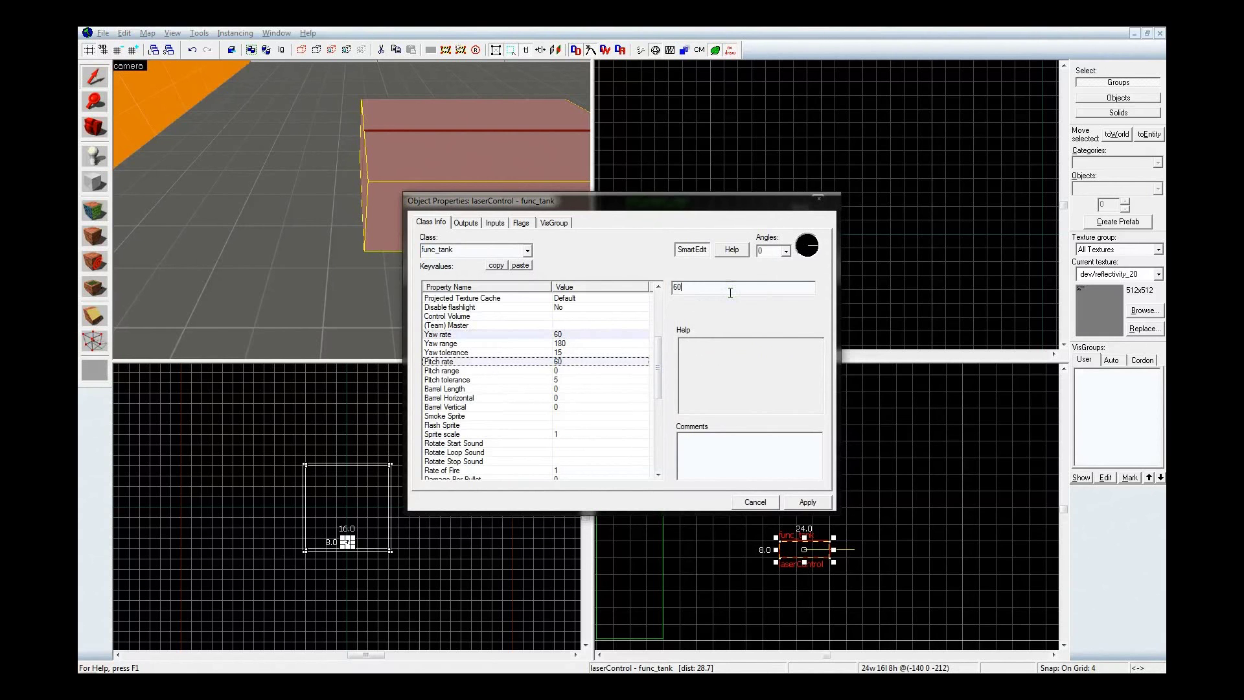
Set laserControl's pitch range to 90 and its yaw range to 150.
click(585, 370)
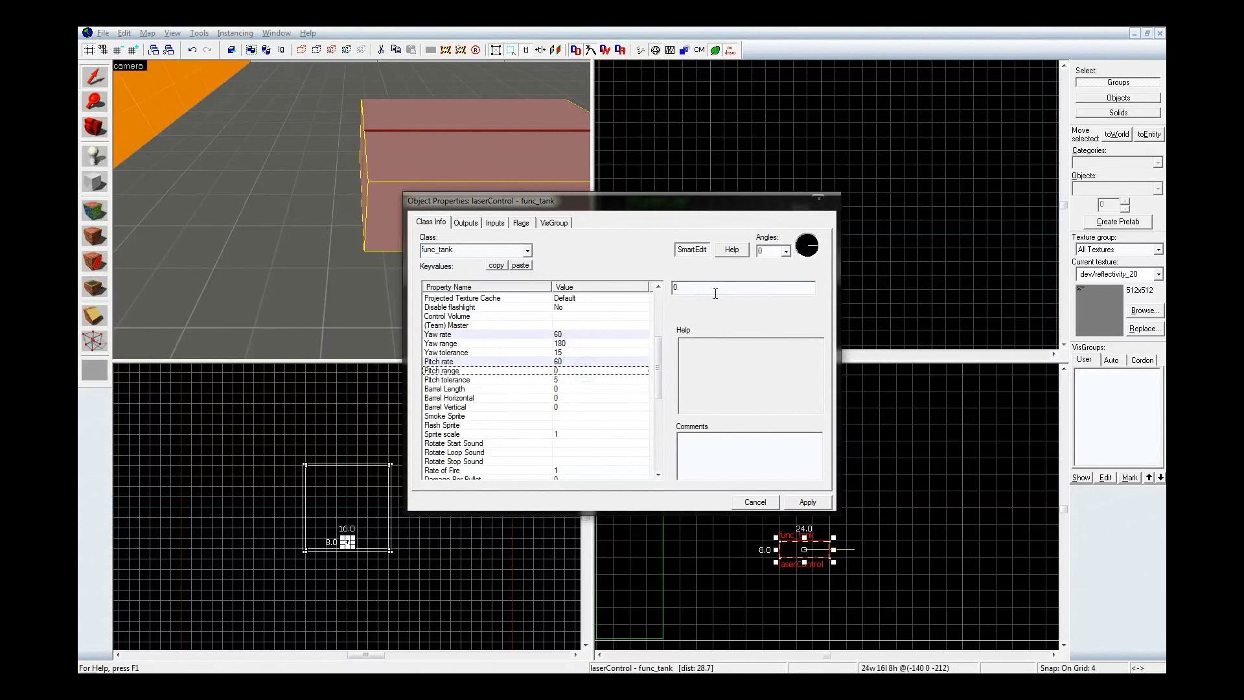
text(90)
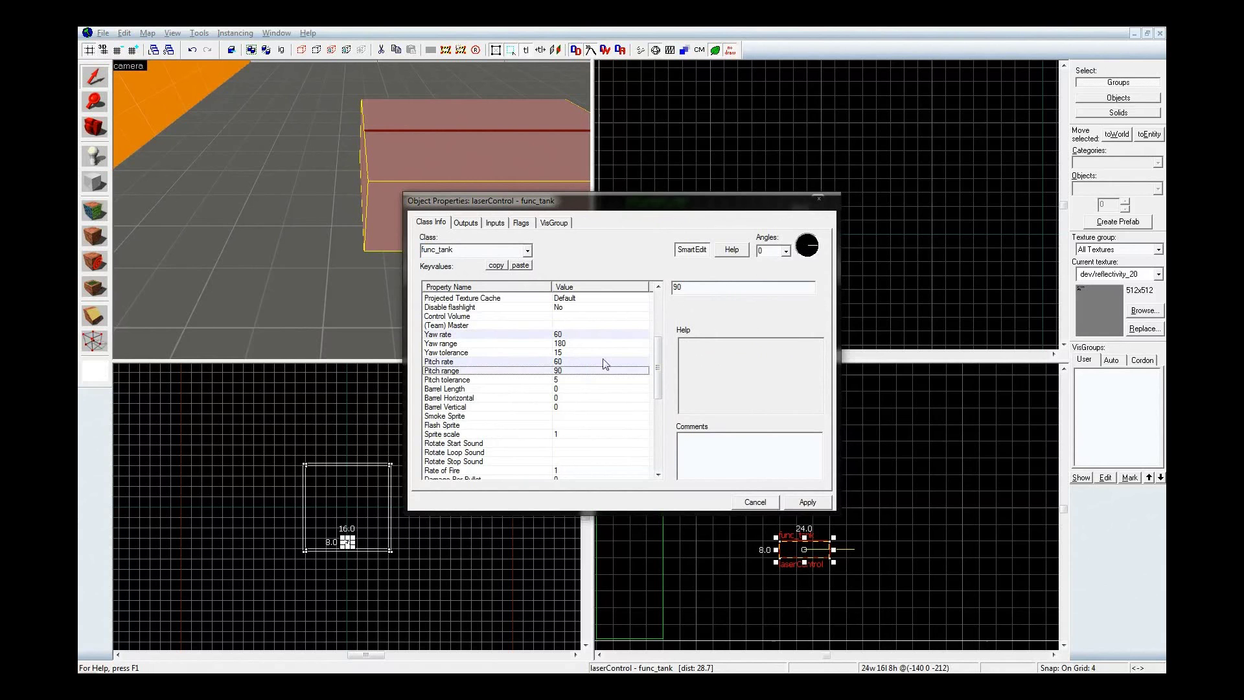
click(600, 344)
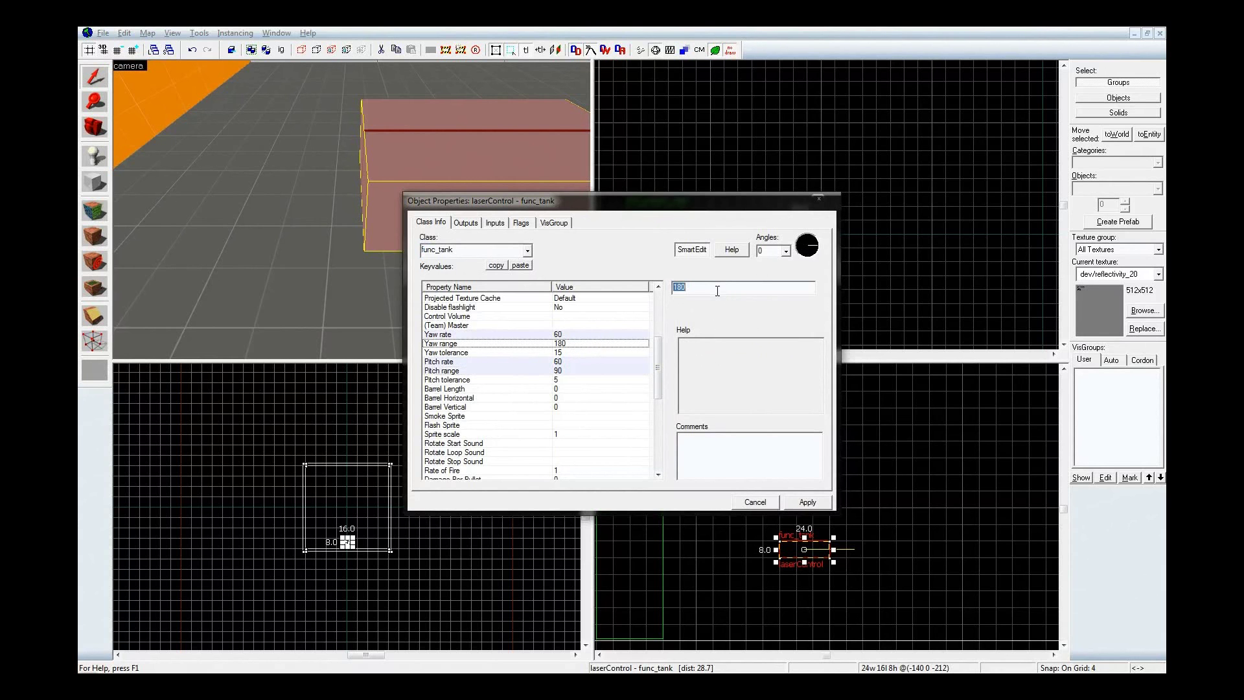
text(150)
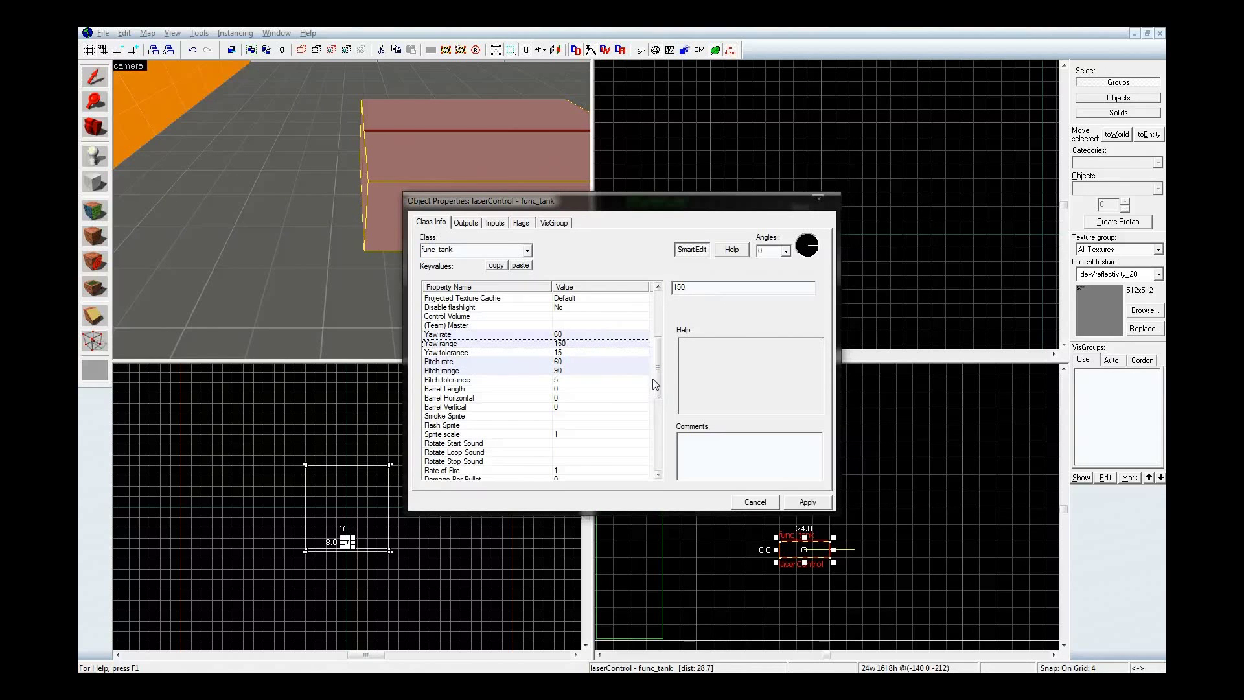
drag(658, 374, 663, 432)
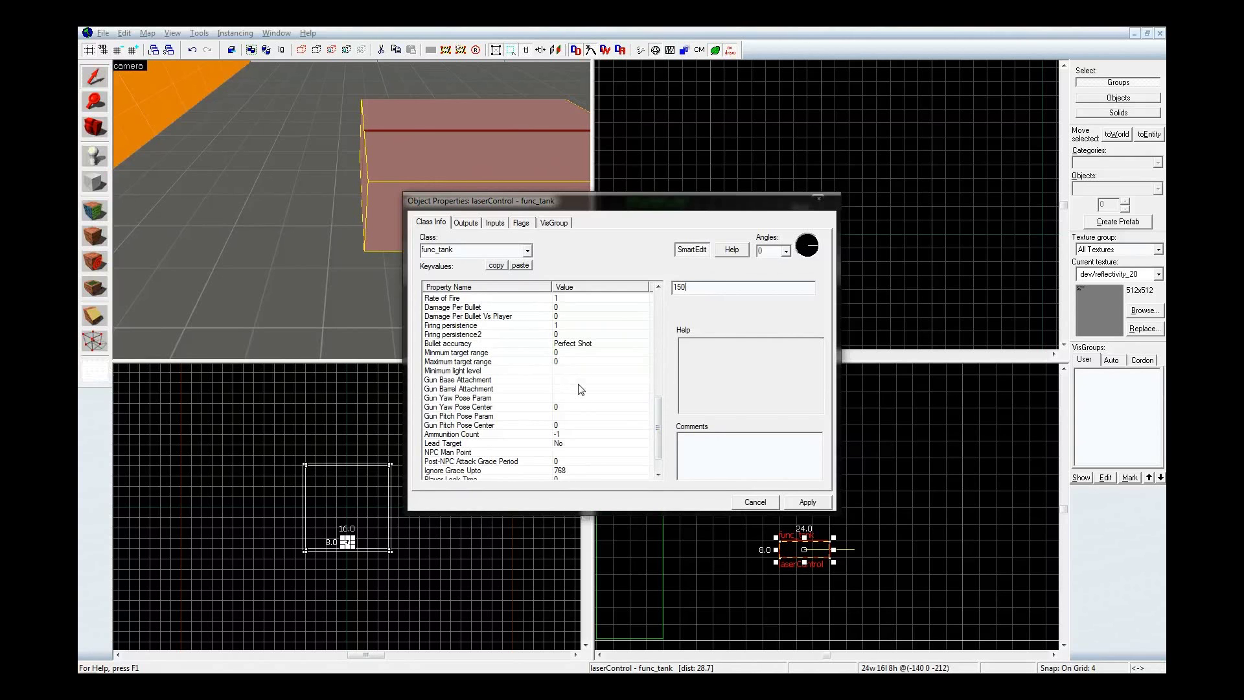
Set laserControl's Gun Yaw Pose Param to aim_yaw and its Gun Pitch Pose Param to aim_pitch, and apply them.
click(512, 398)
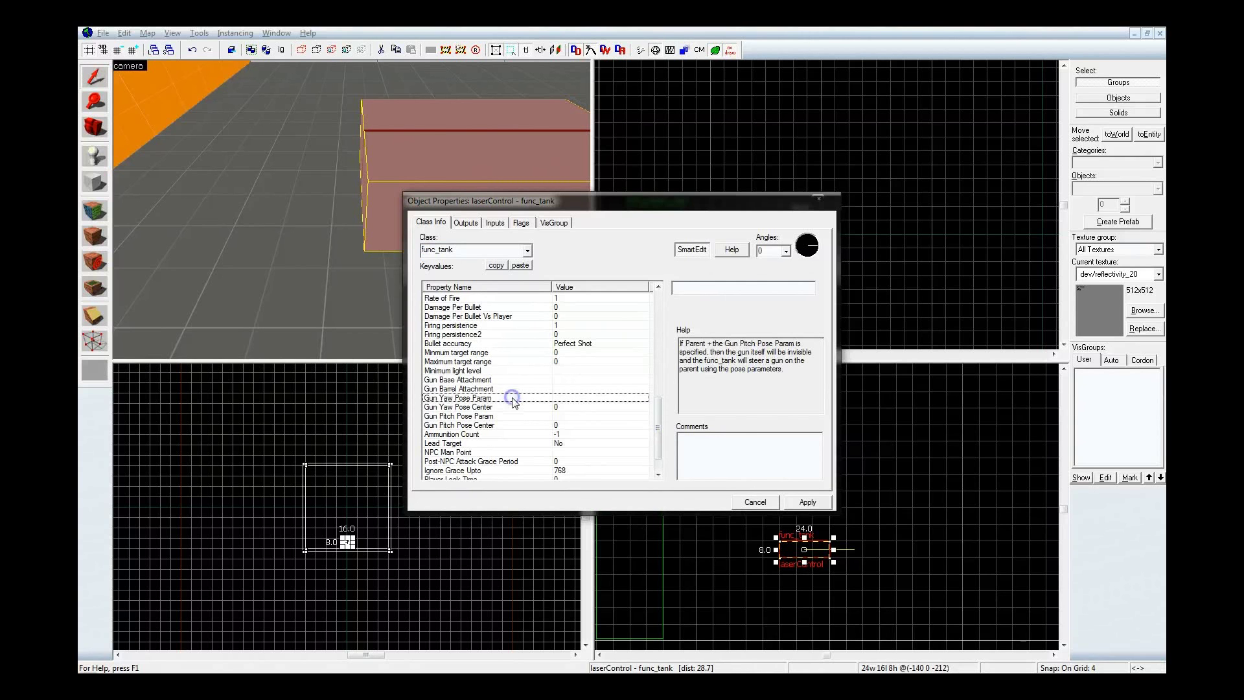
click(723, 292)
text(aim_yaw)
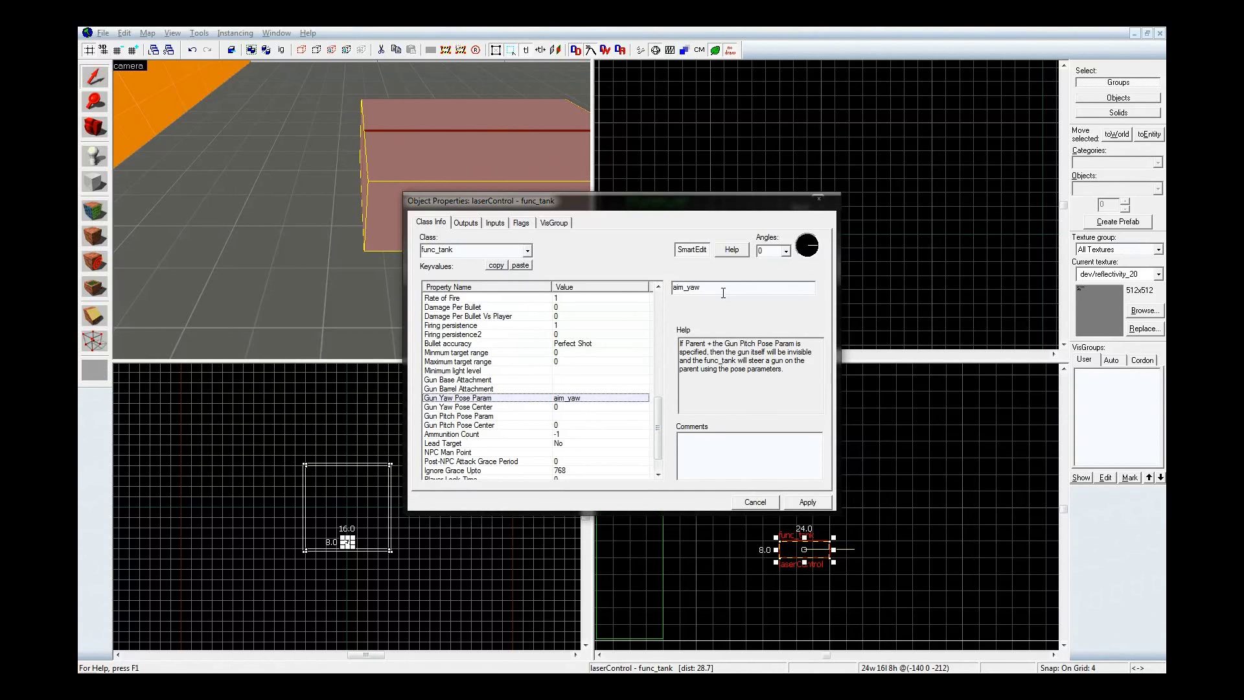
click(561, 416)
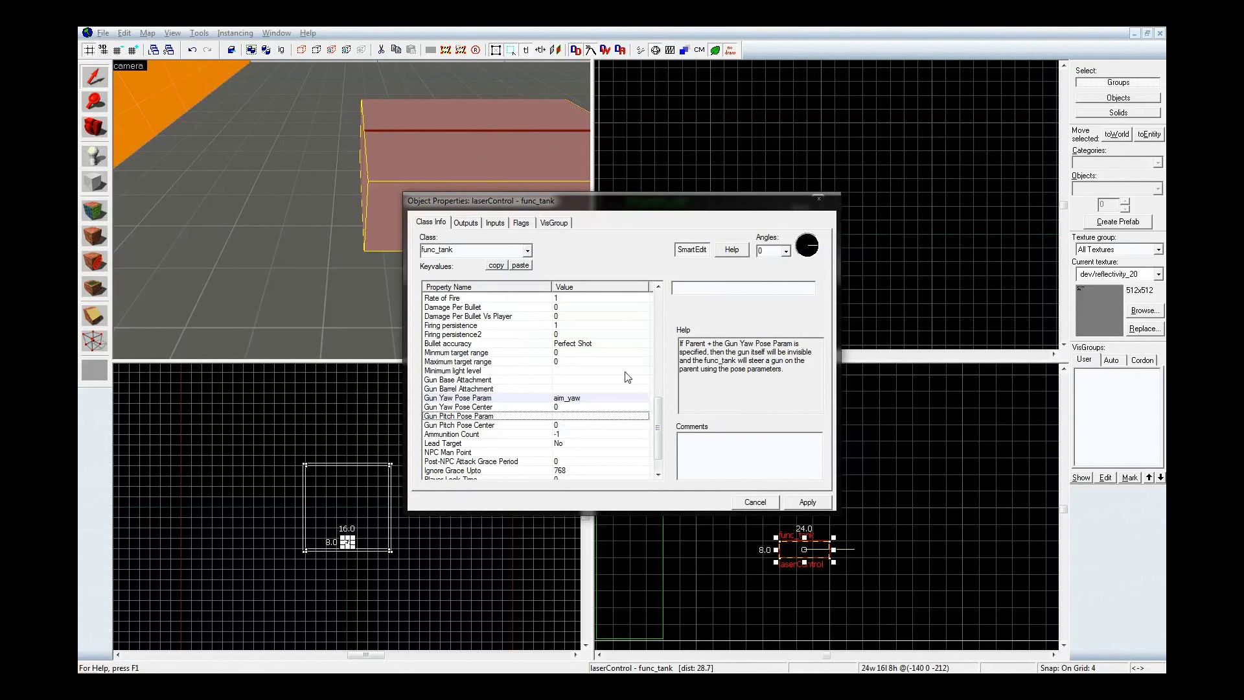
click(694, 289)
text(aim_)
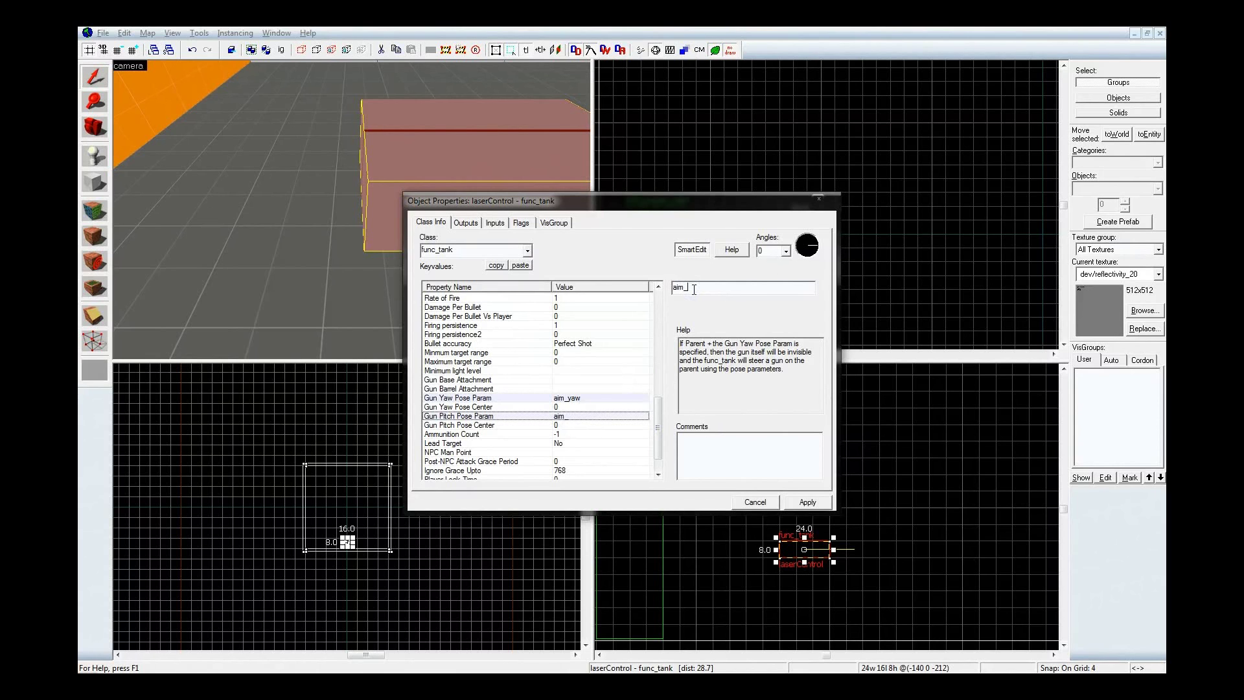
text(pitch)
click(808, 502)
Enable the Controllable flag on laserControl, apply it and close the object properties.
click(521, 223)
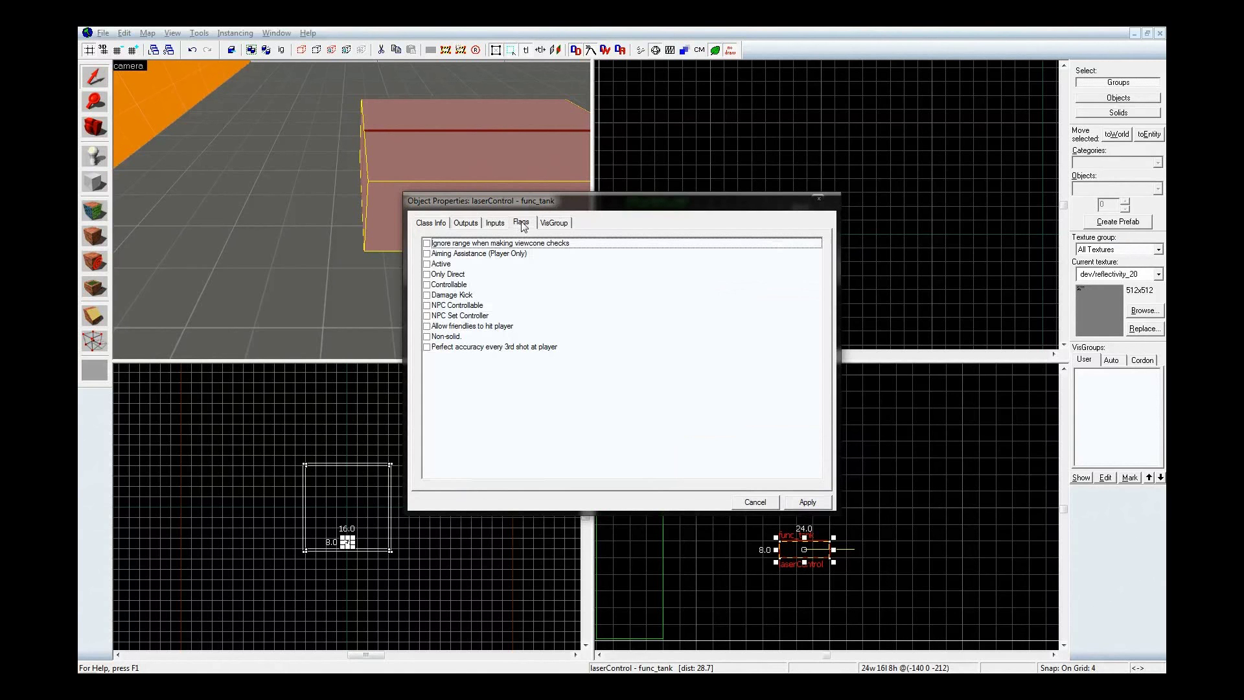
click(426, 285)
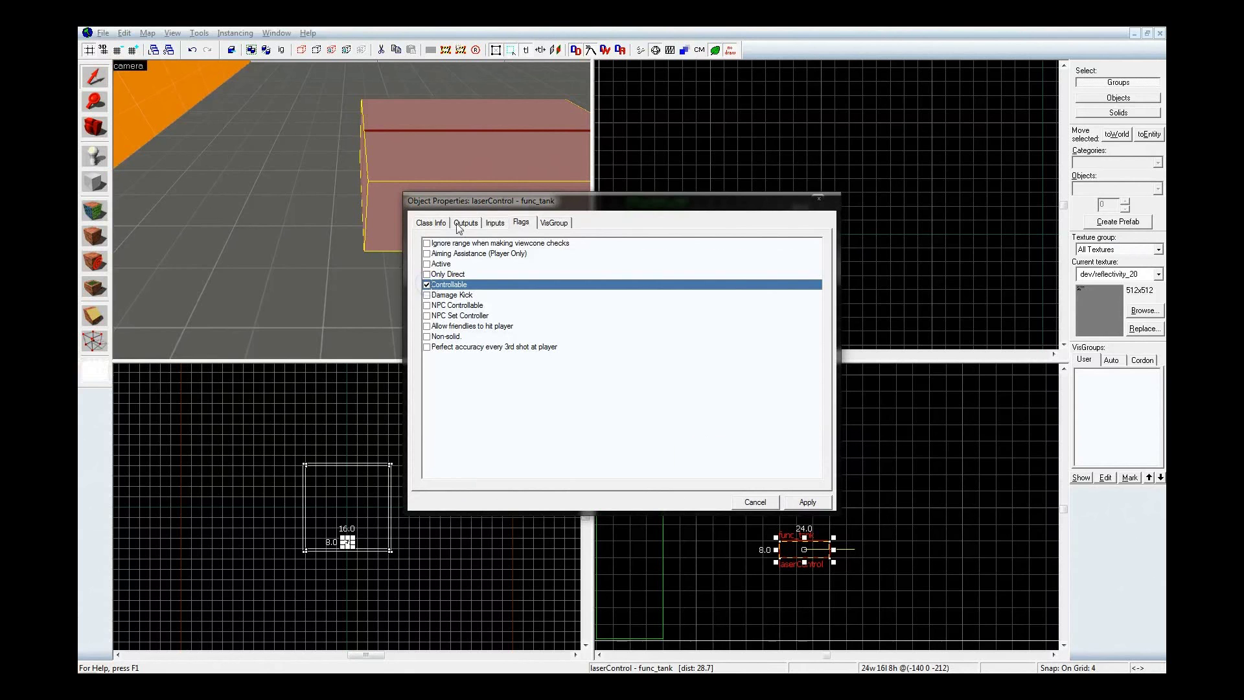
click(431, 223)
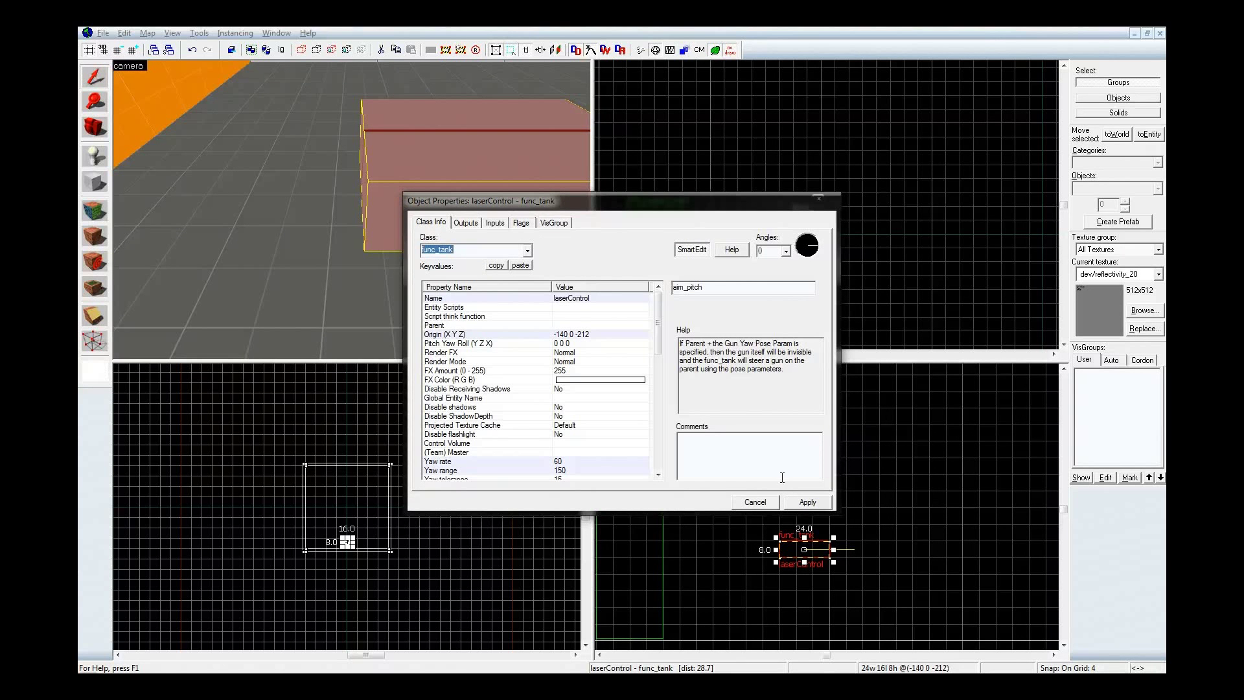
click(798, 503)
click(818, 199)
Filter the textures for trigger and make tools/toolstrigger the current texture.
click(1144, 310)
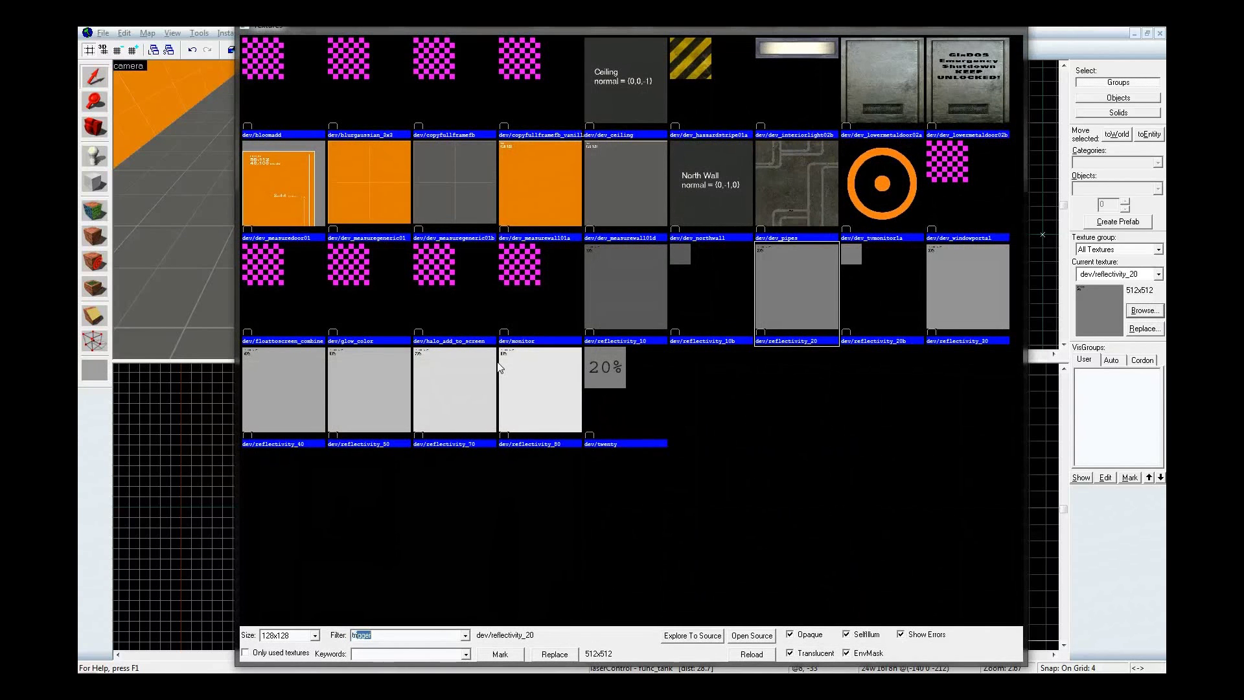
text(trig)
double_click(386, 104)
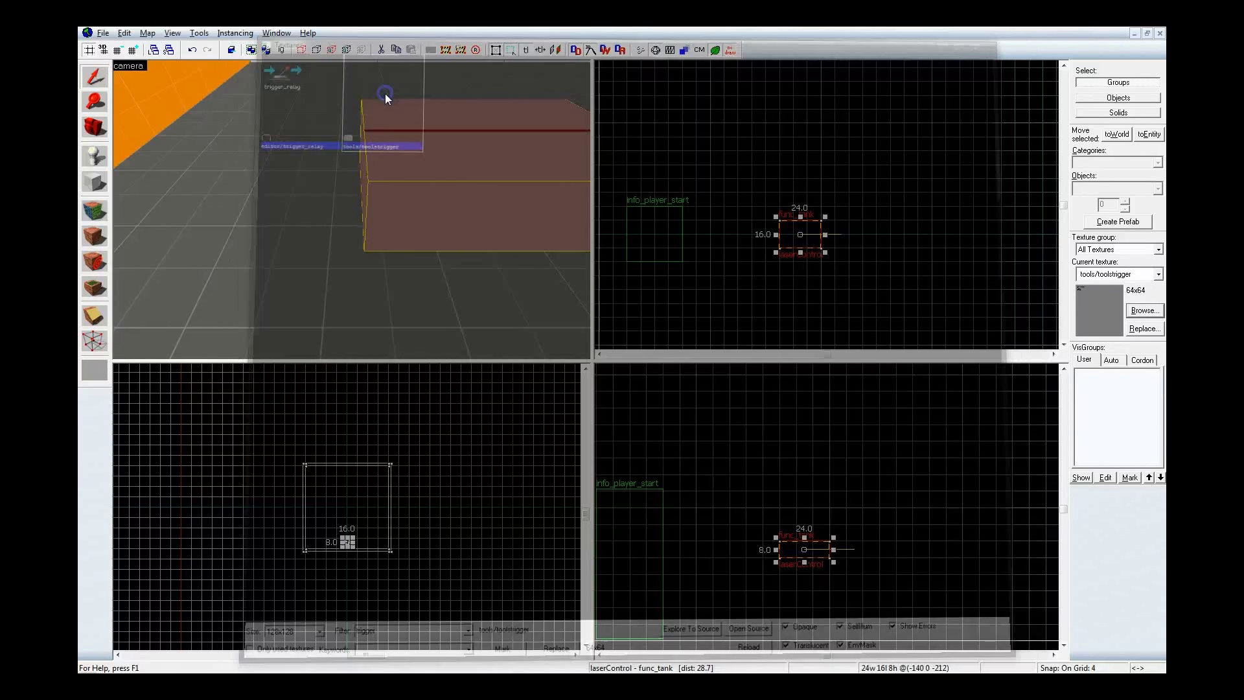
Create a 24 × 48 block, 64 units high, standing on the floor between the player start and laserControl.
key(shift+b)
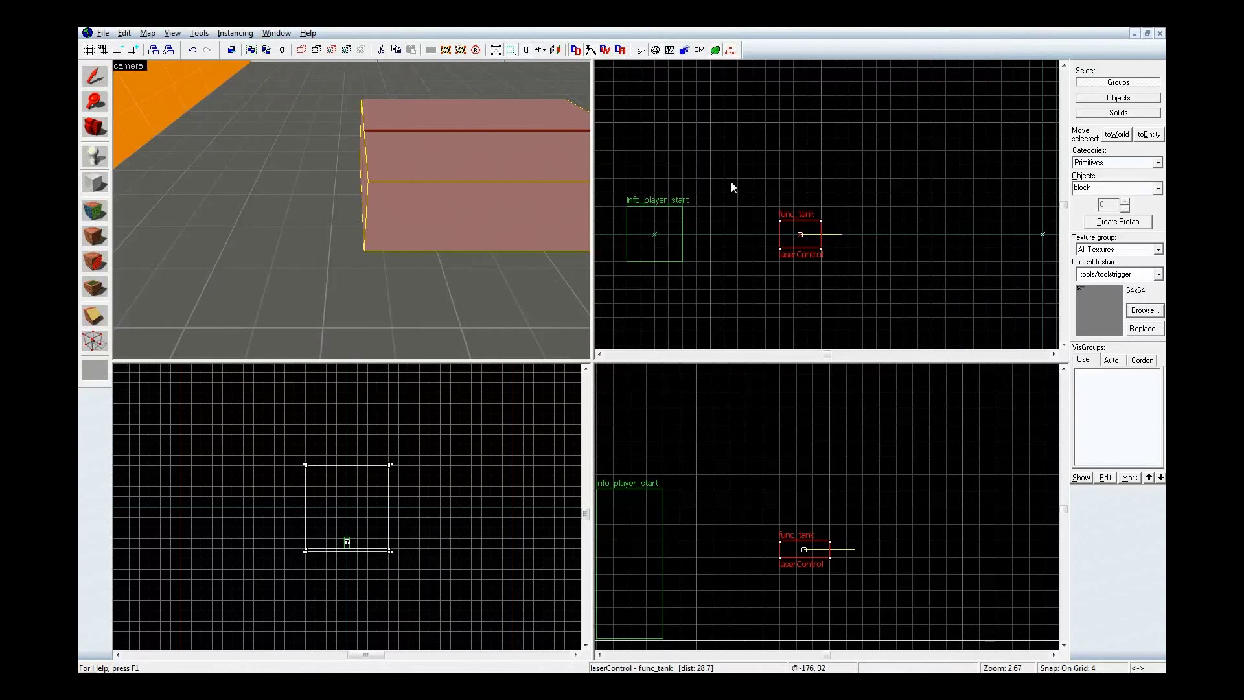
drag(727, 192, 782, 280)
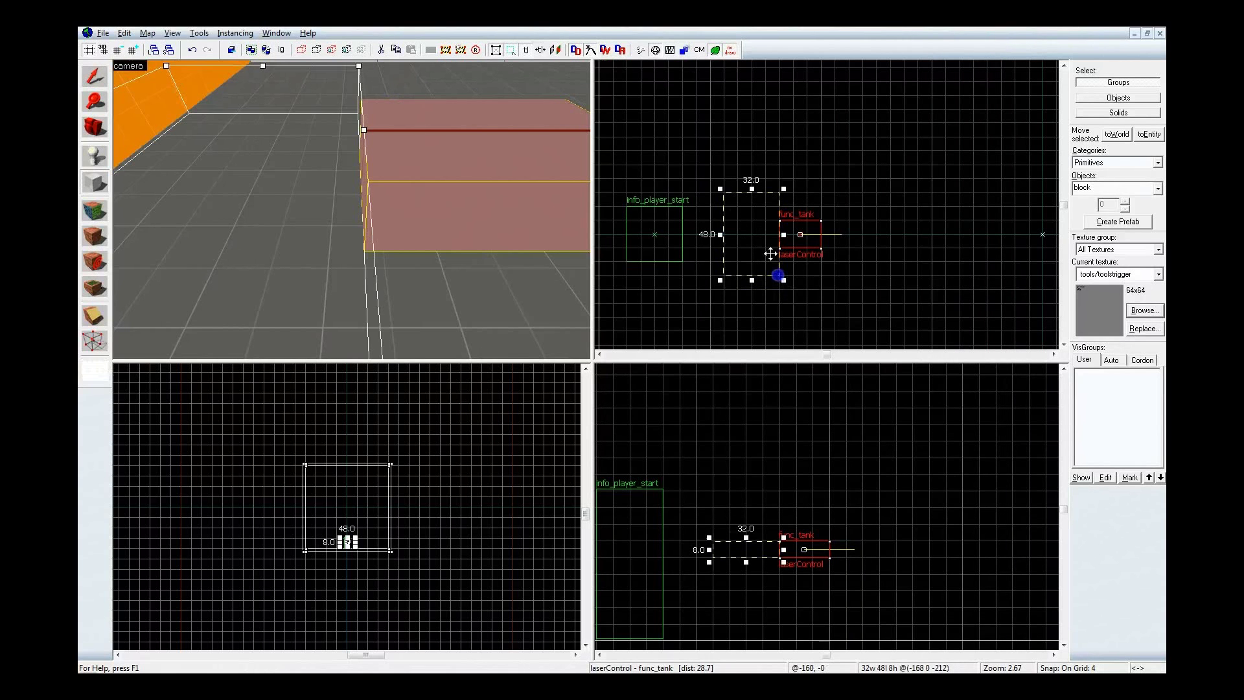
drag(748, 191, 749, 204)
scroll(769, 610, down, 1)
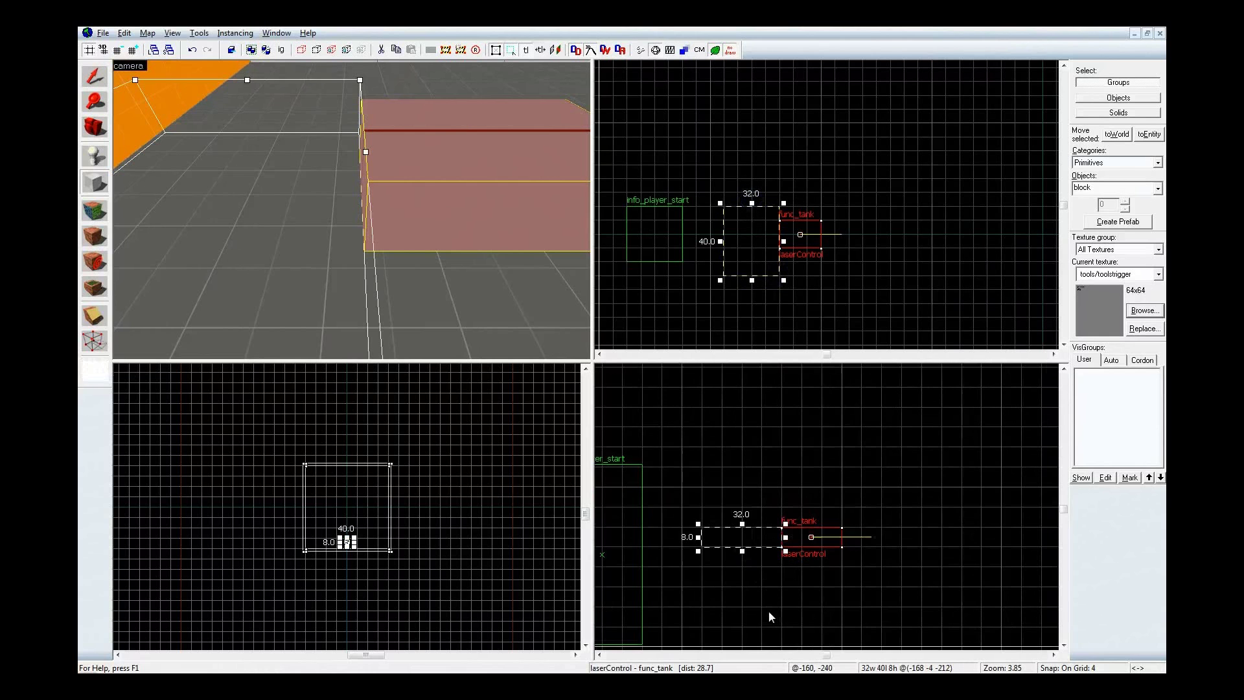
scroll(760, 547, up, 2)
drag(747, 526, 778, 611)
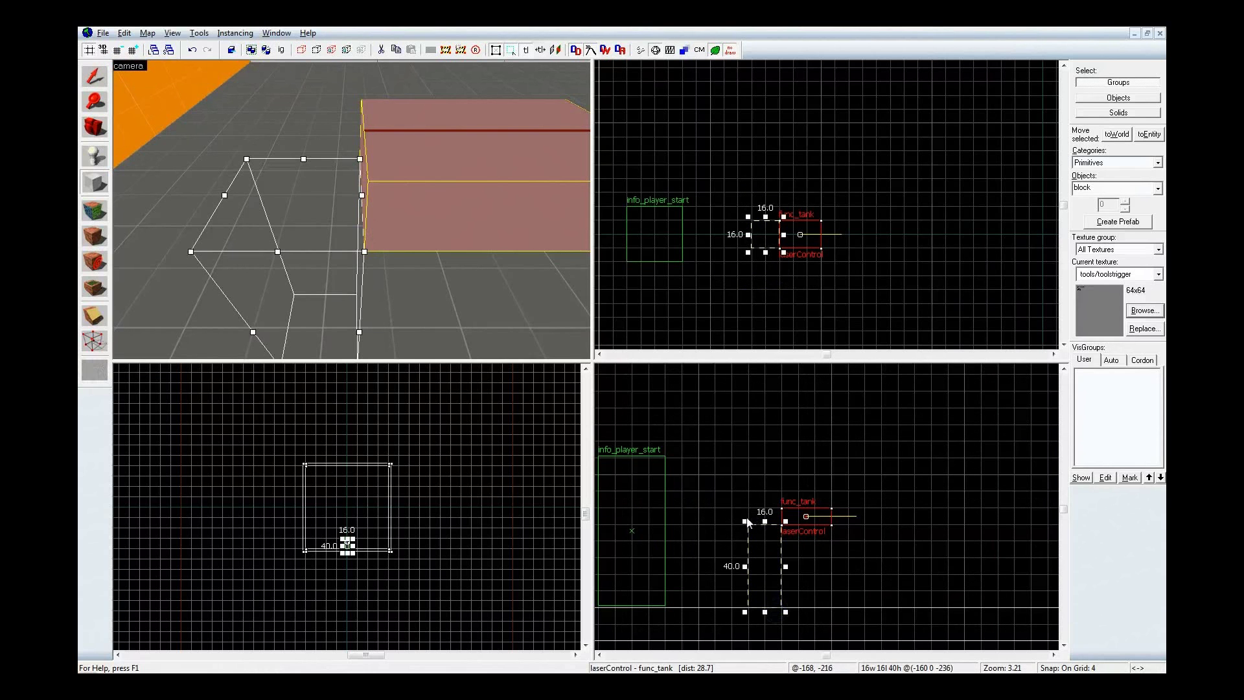
drag(744, 520, 736, 464)
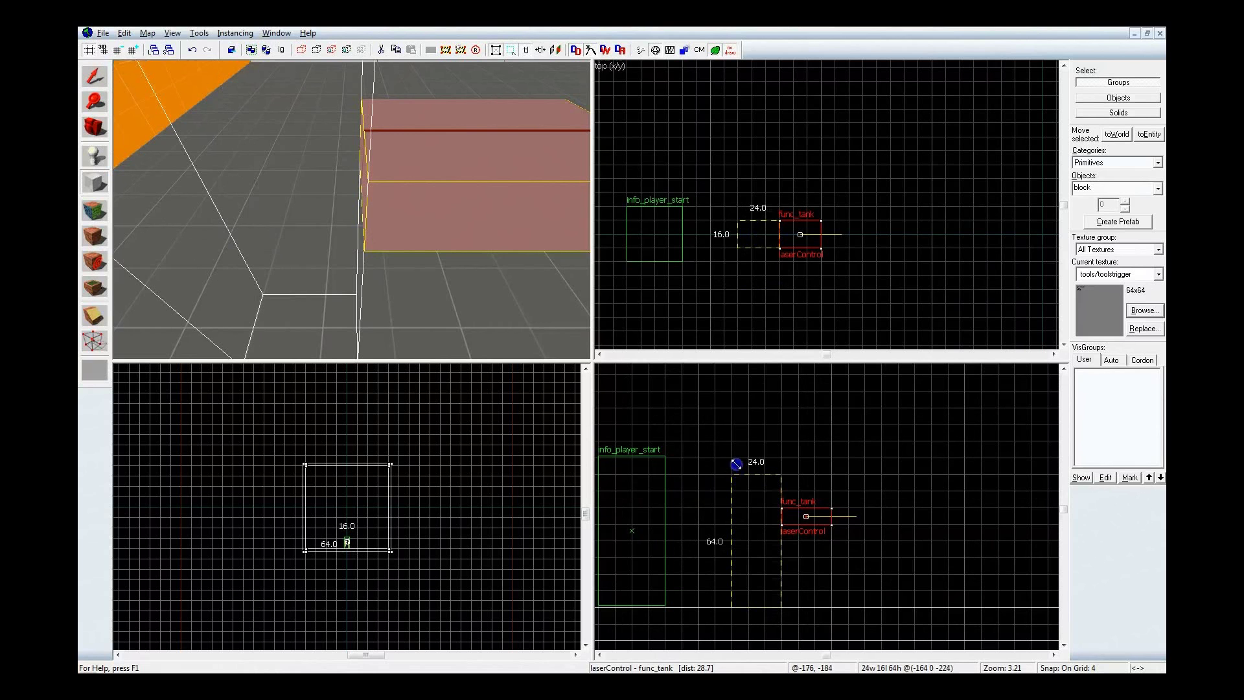
drag(758, 252, 758, 280)
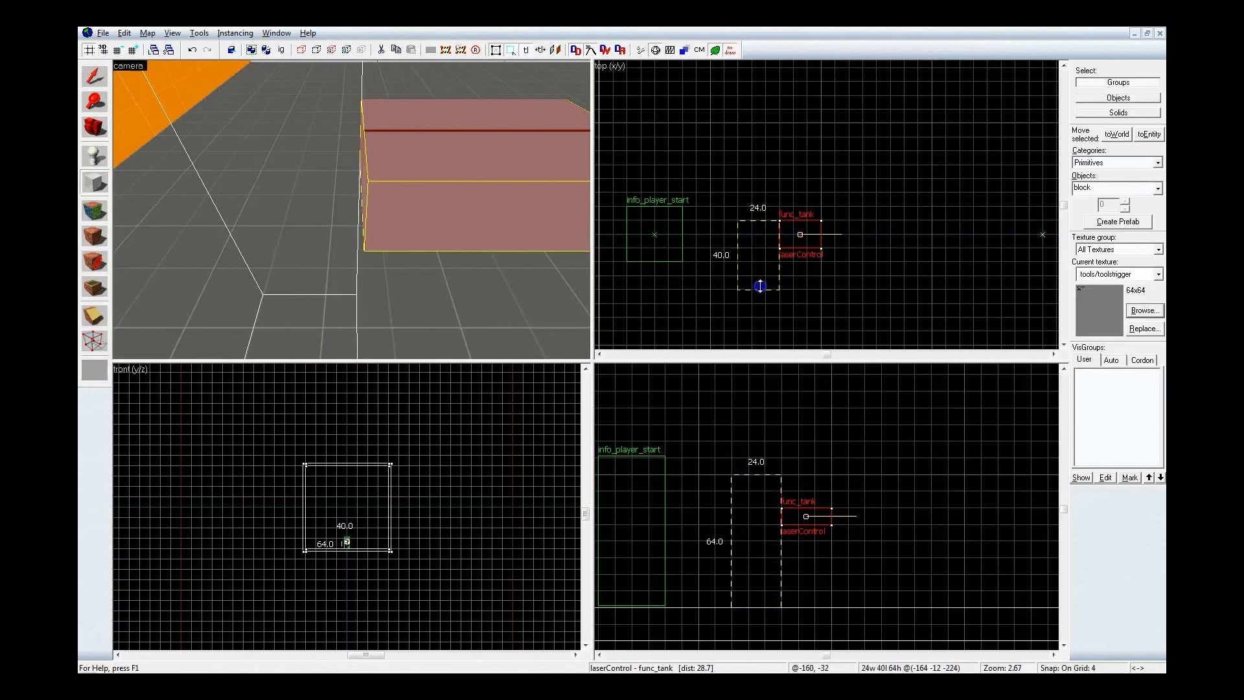
drag(758, 217, 757, 189)
key(z)
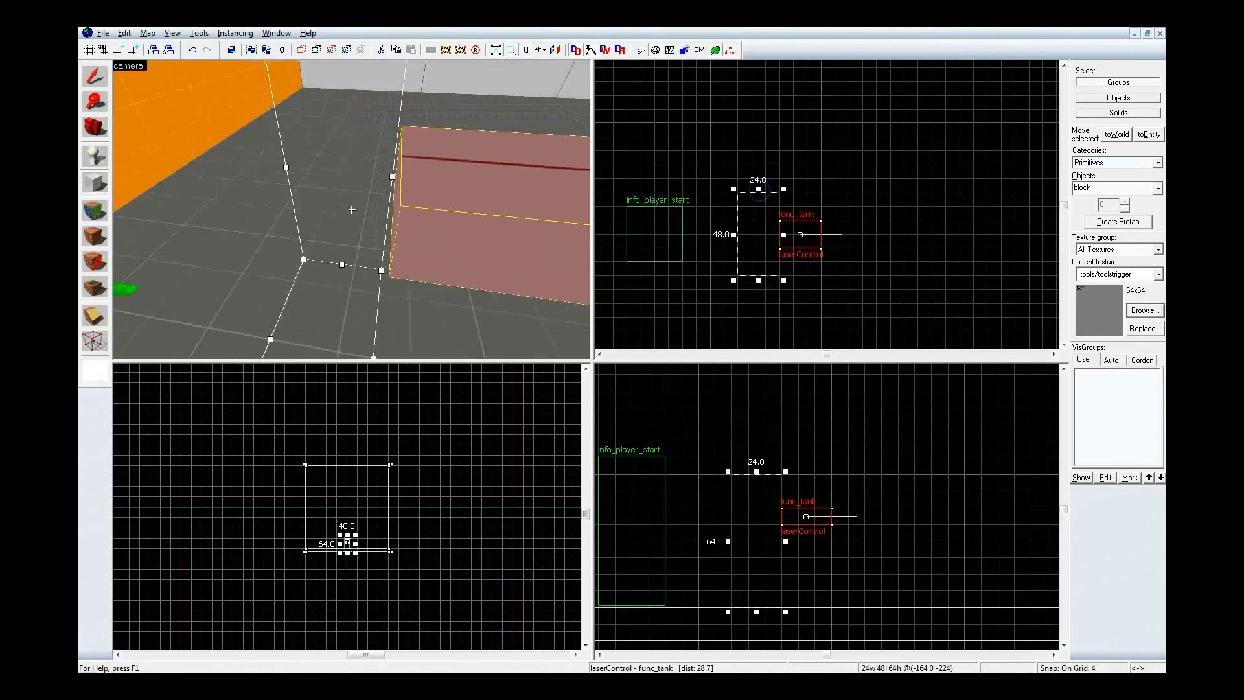
key(z)
key(Return)
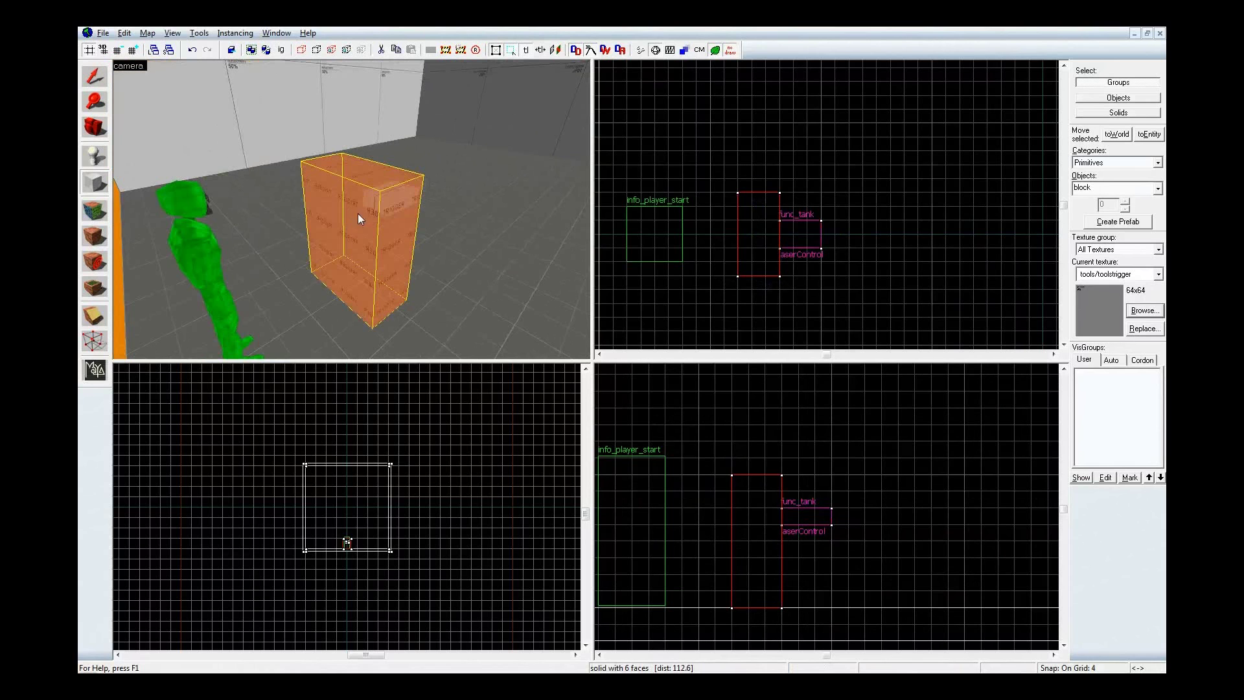
Tie the trigger block to an entity and set its class to trigger_multiple.
key(ctrl+t)
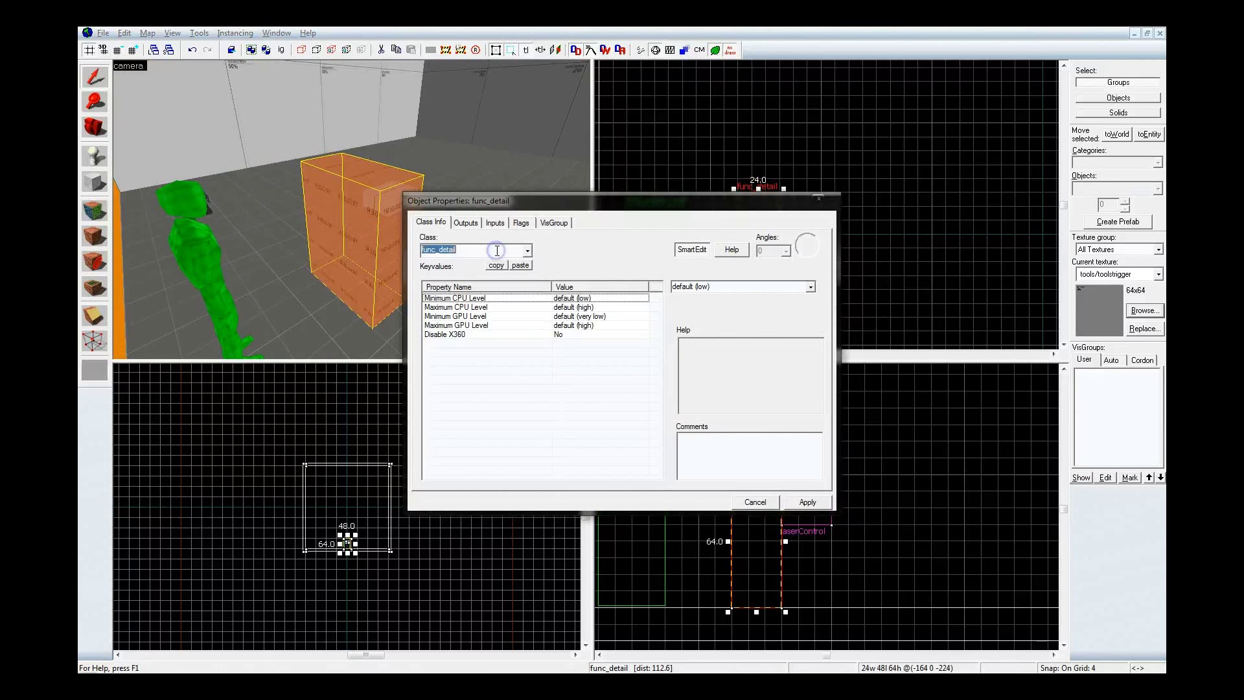
text(trigger_multiple)
key(Return)
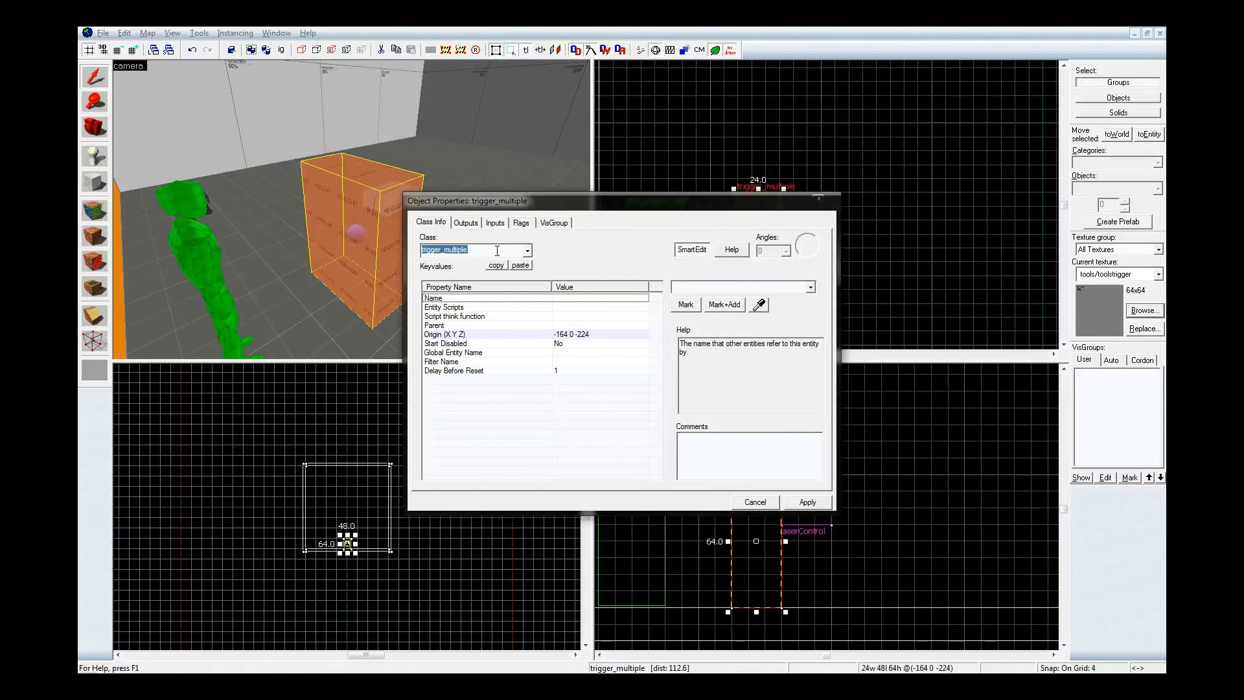
Name the trigger_multiple laserControl_Volume and close its properties.
click(685, 287)
text(las)
key(Down)
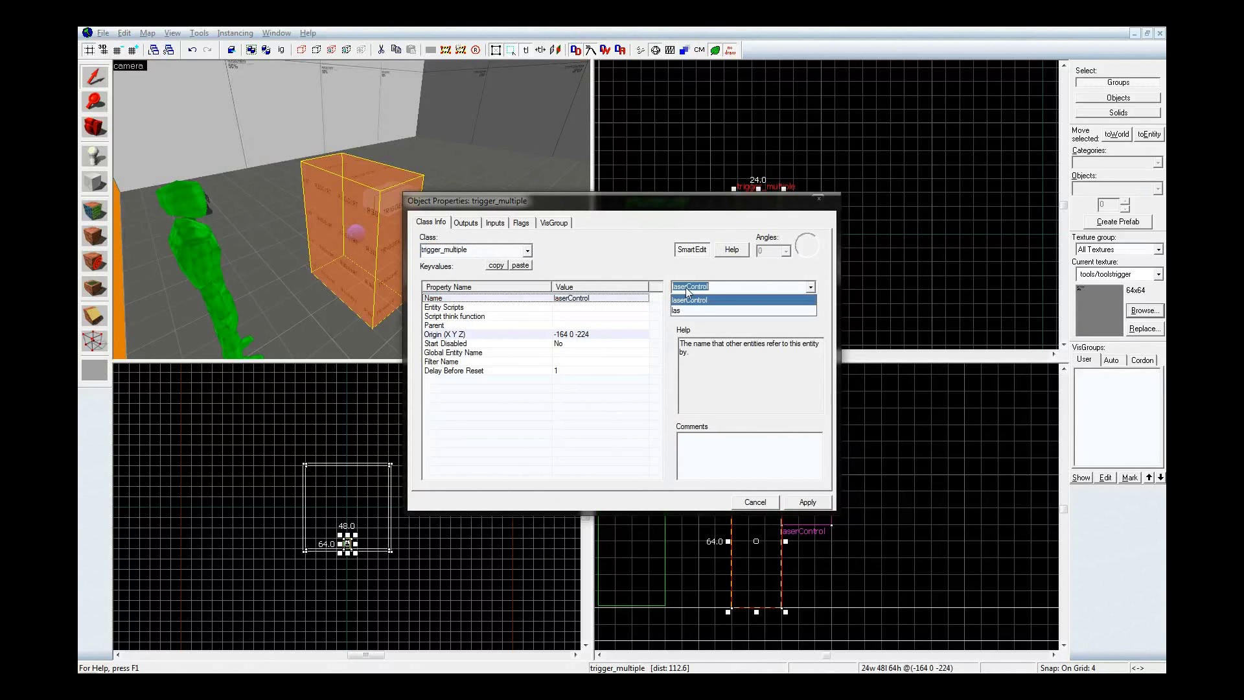
text(as_)
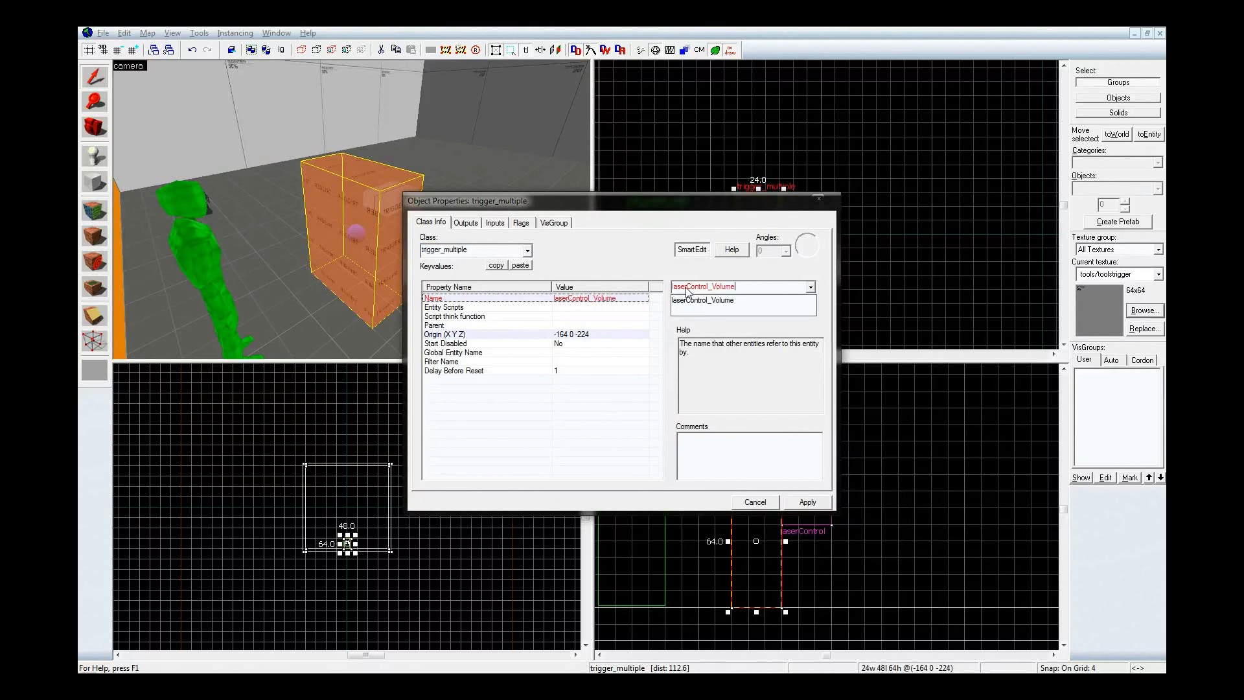
key(Return)
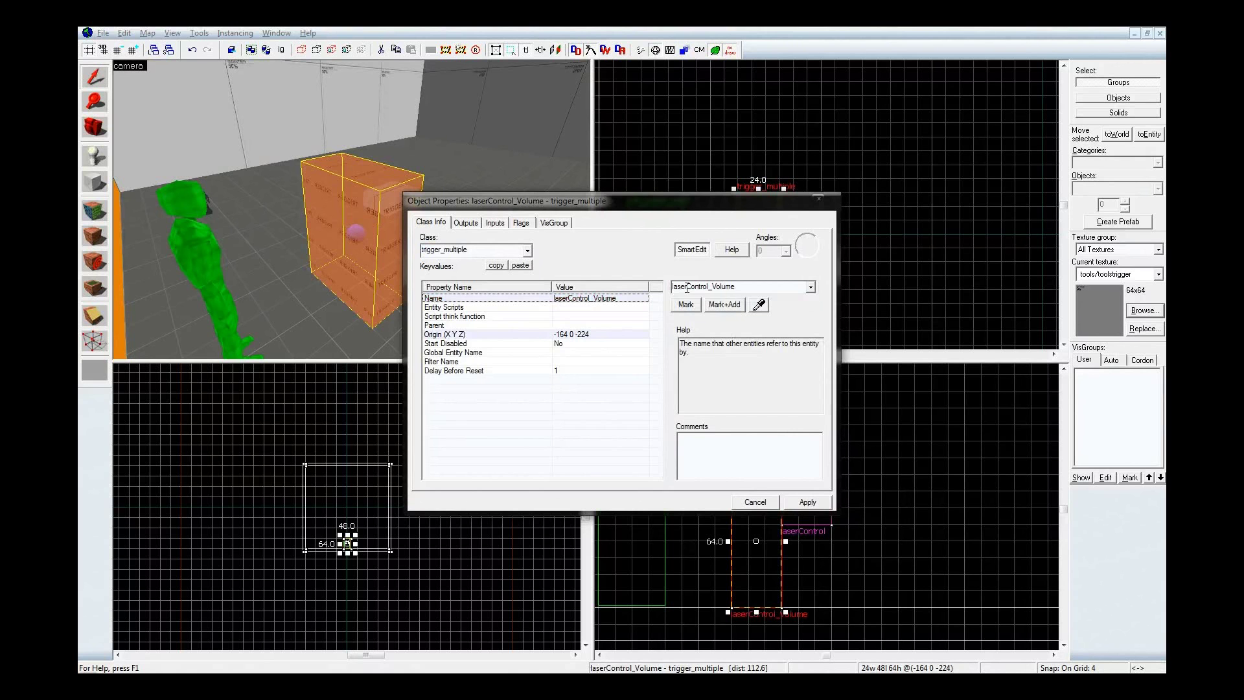
click(818, 199)
Set laserControl's Control Volume to laserControl_Volume by picking the trigger in the 3D view, and apply it.
key(z)
key(w)
key(s)
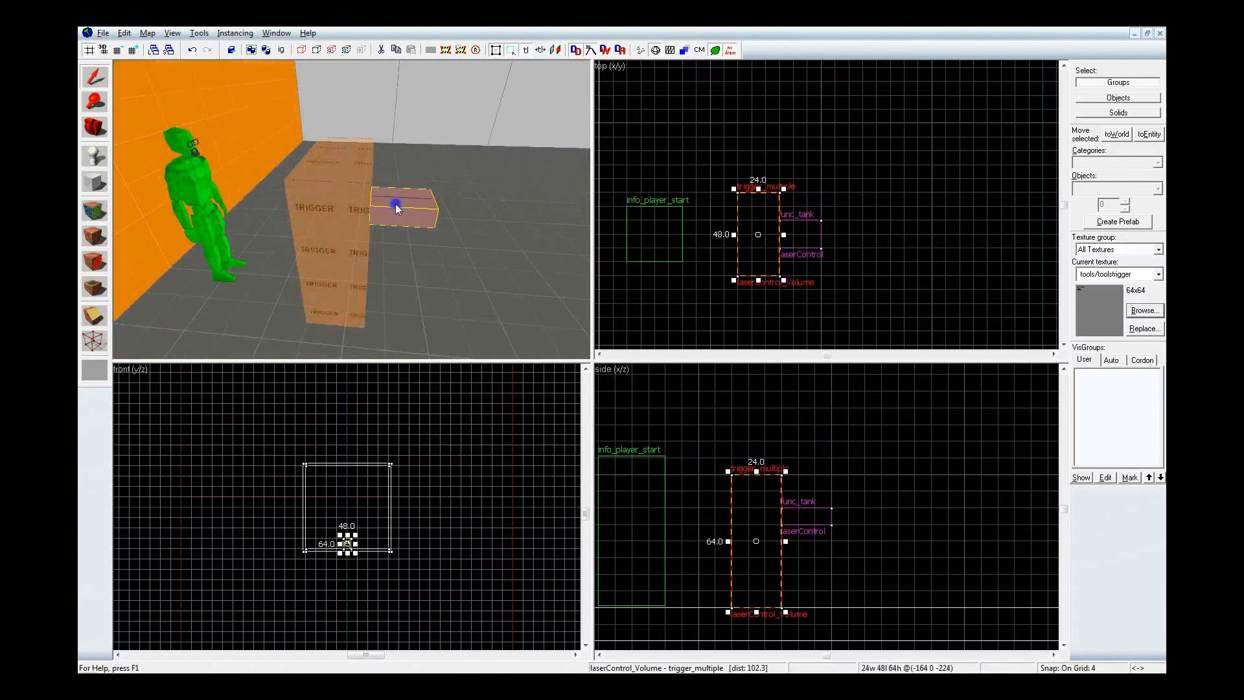
double_click(351, 209)
click(614, 417)
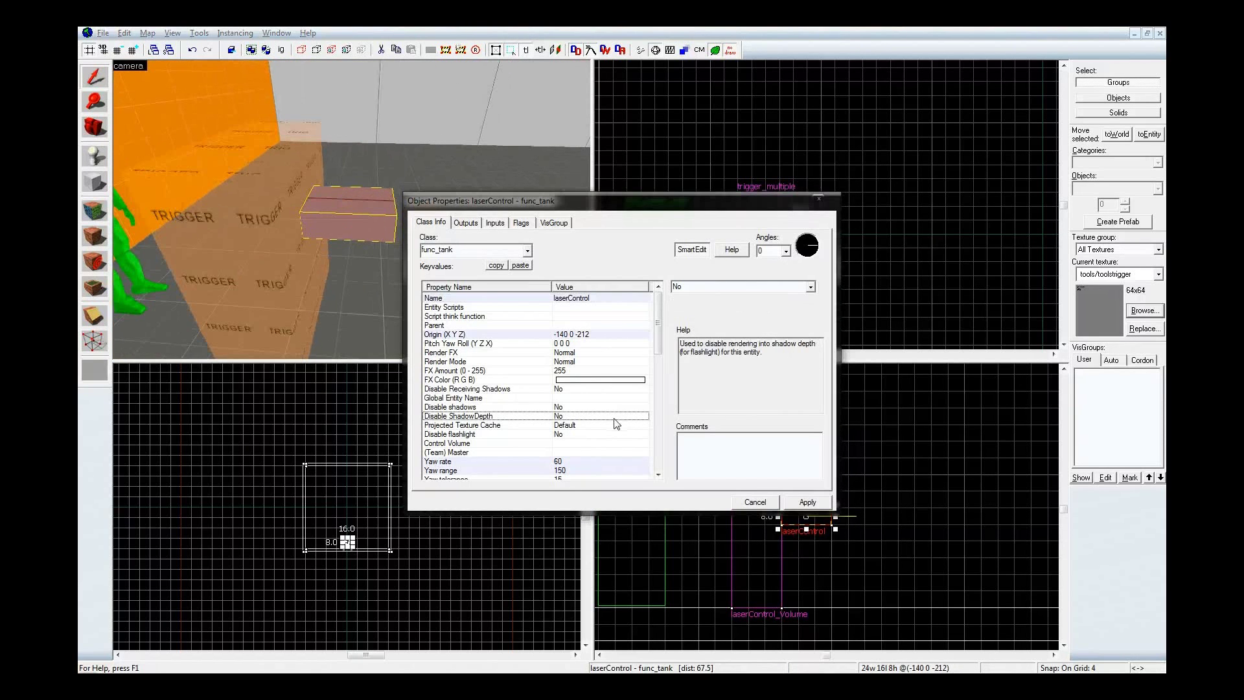
click(519, 445)
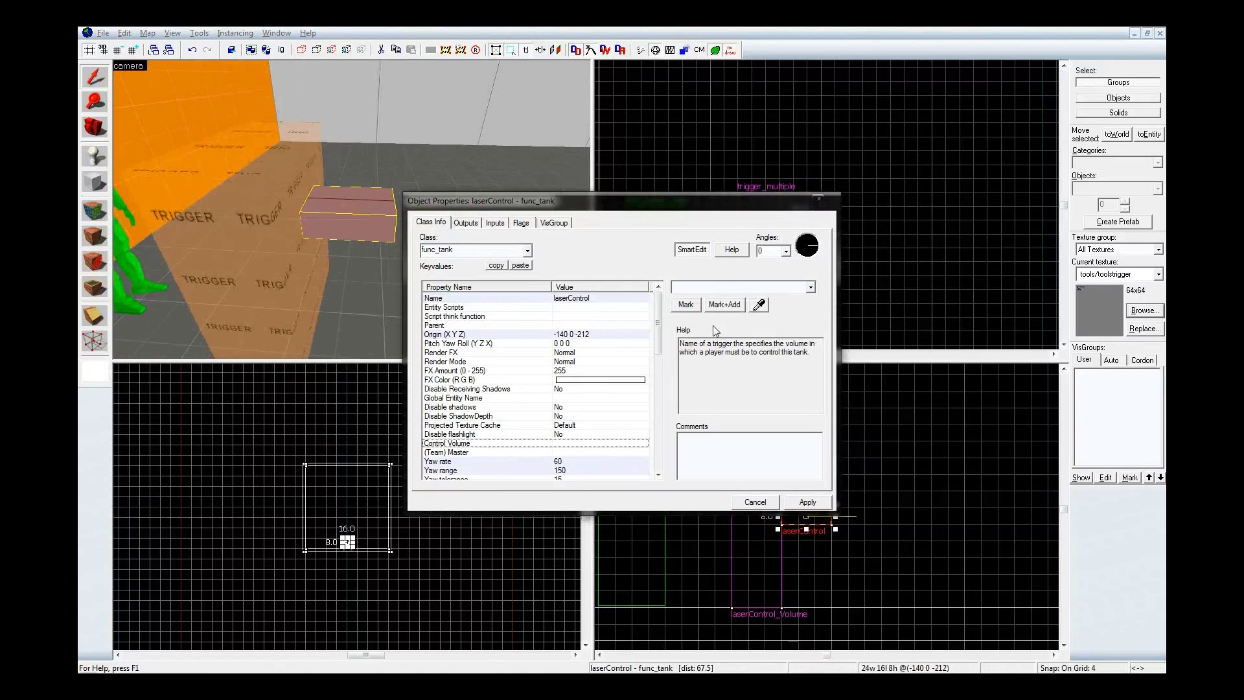
click(759, 304)
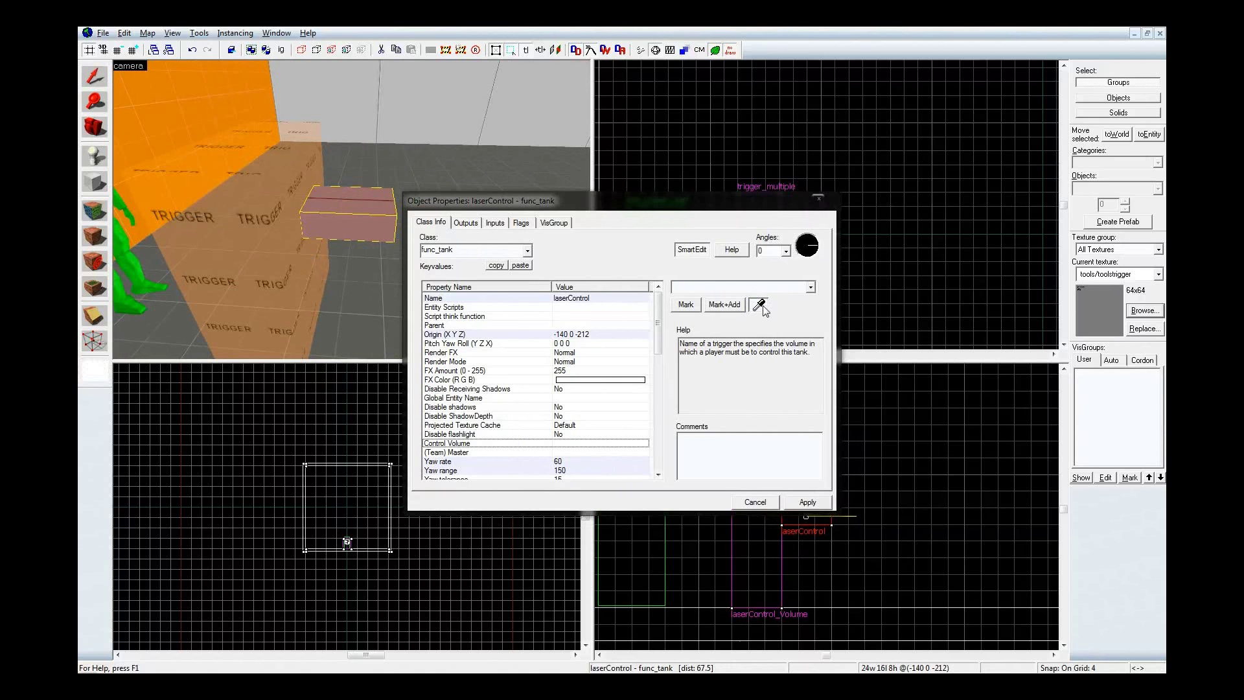
click(216, 213)
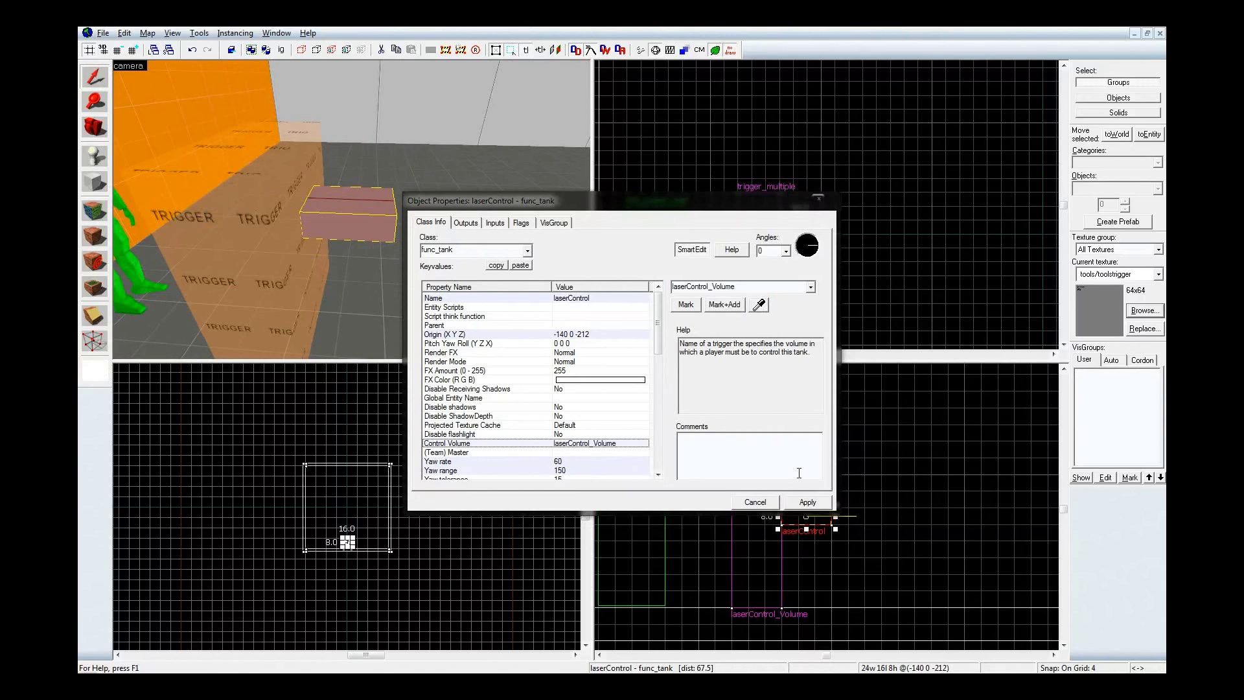
click(807, 502)
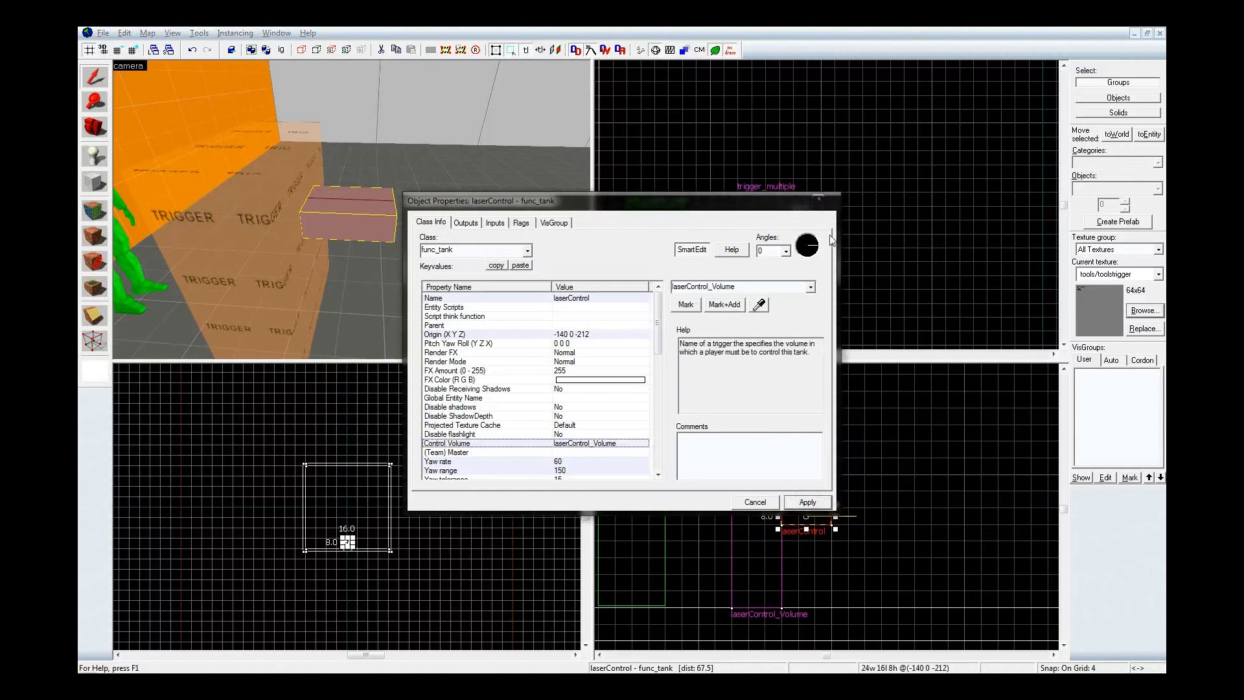
click(819, 199)
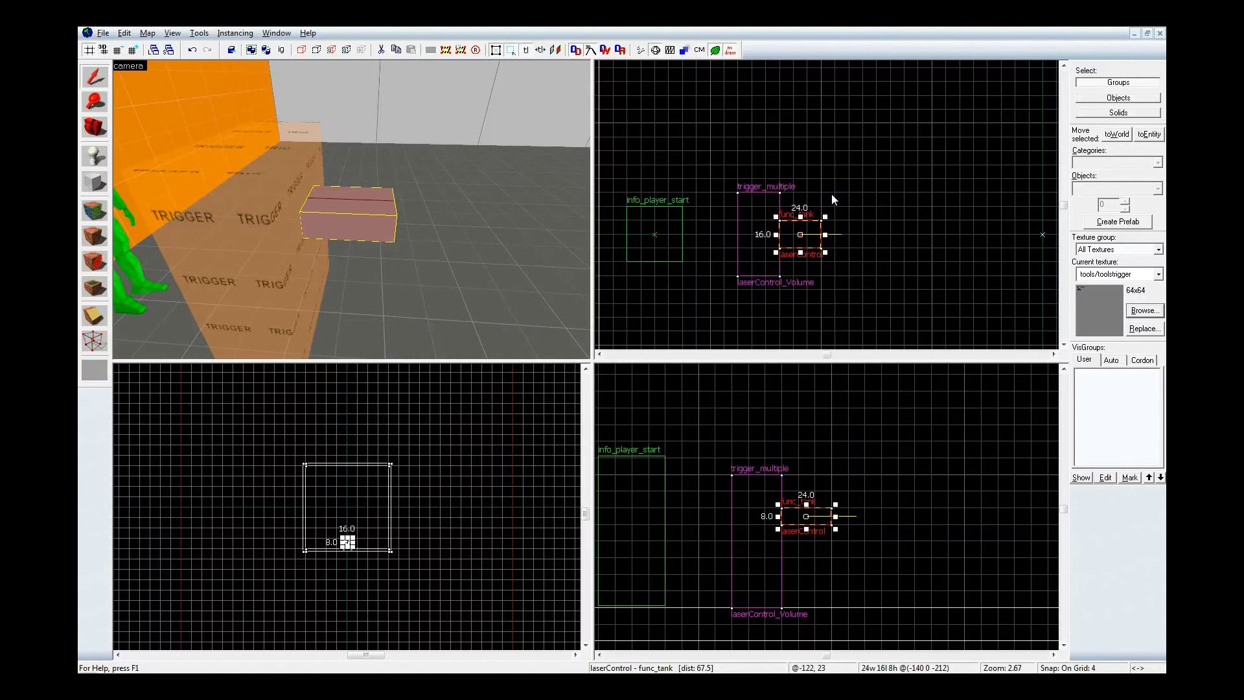
Clear the selection and compile and run the map with RAD set to No.
click(836, 183)
key(F9)
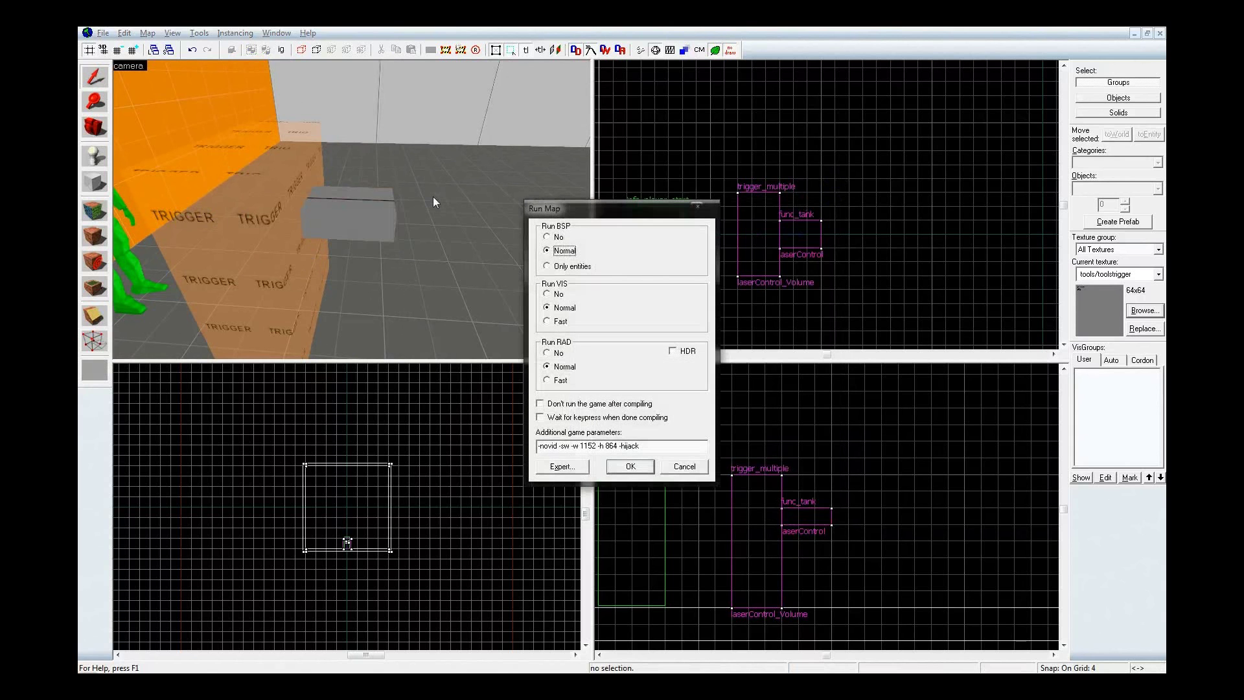
click(550, 352)
click(629, 466)
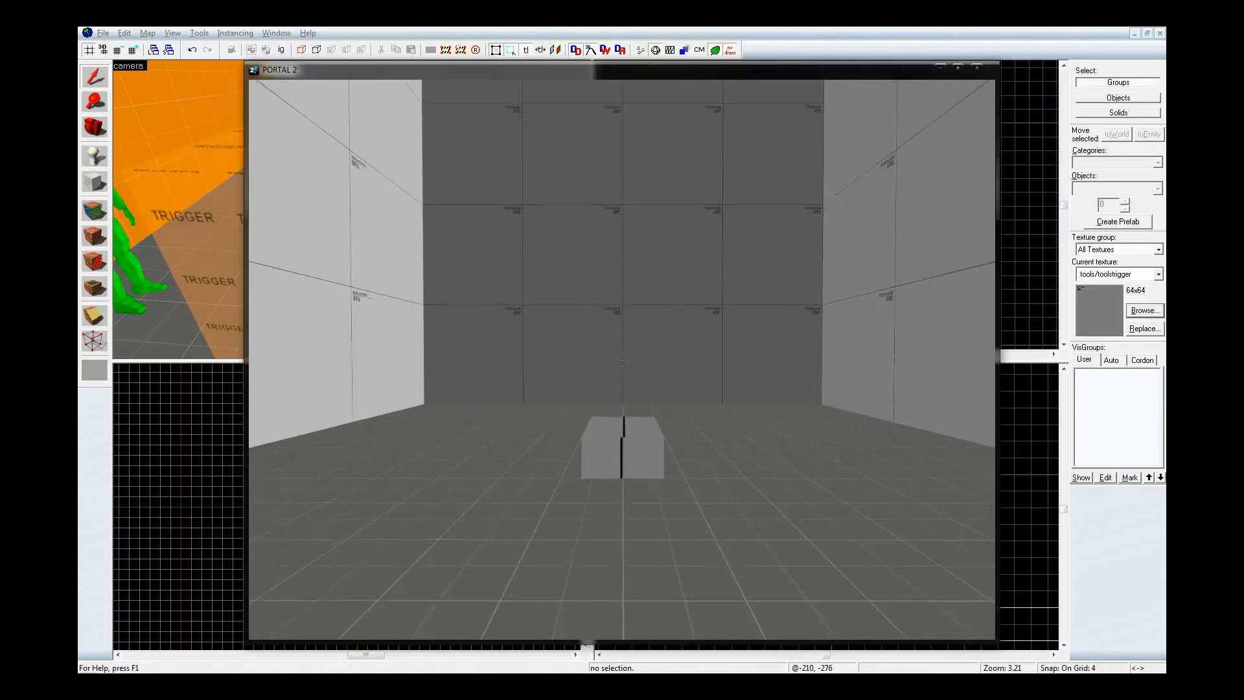
In Portal 2, run the console commands sv_cheats 1 and showtriggers_toggle, and return to the game.
key(w)
key(grave)
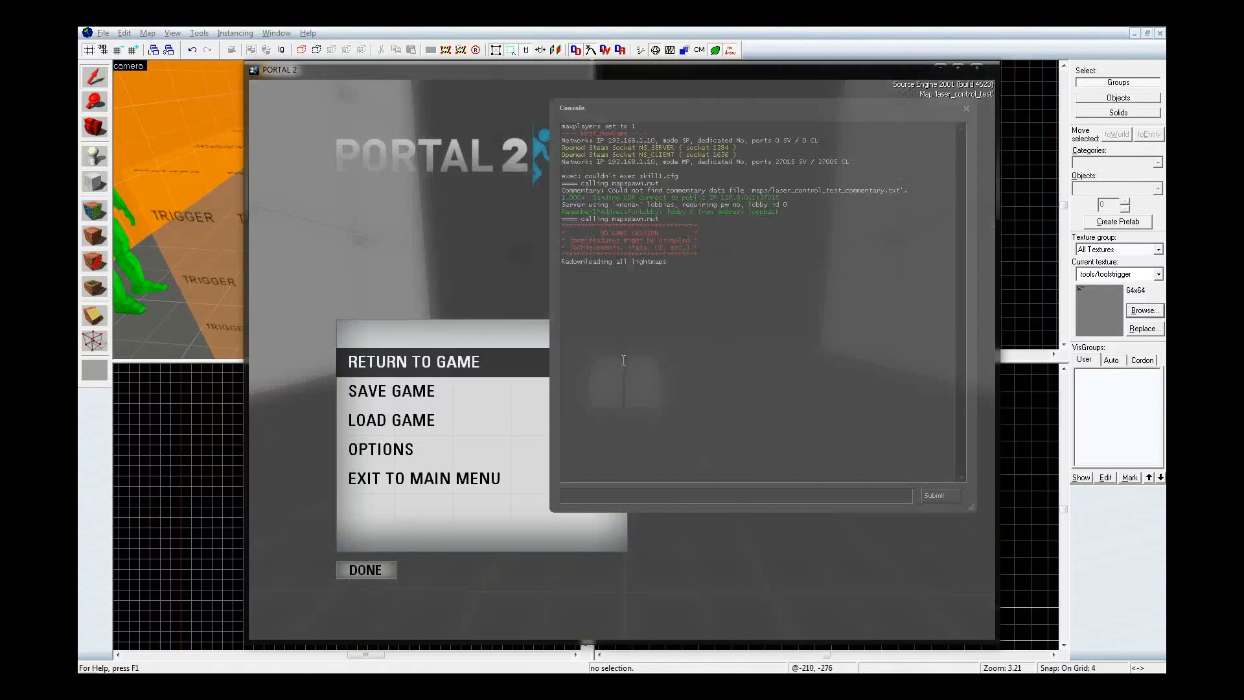
text(sv_ch)
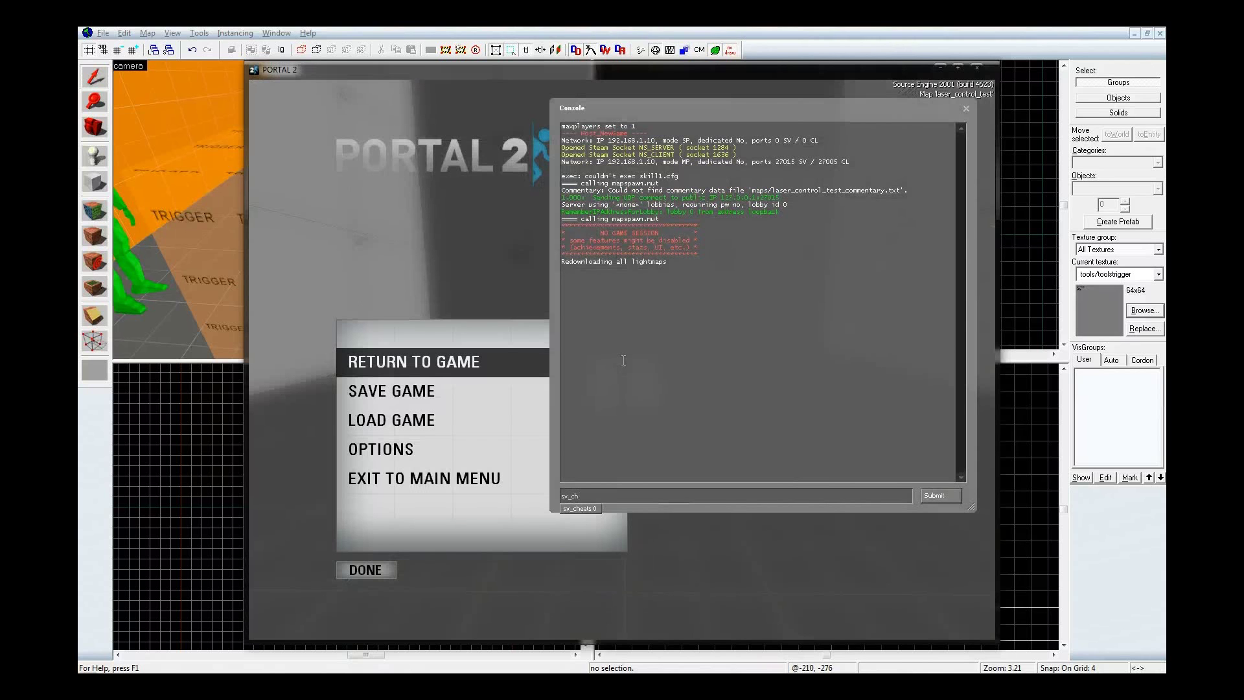
text(eats 1)
key(Return)
text(show)
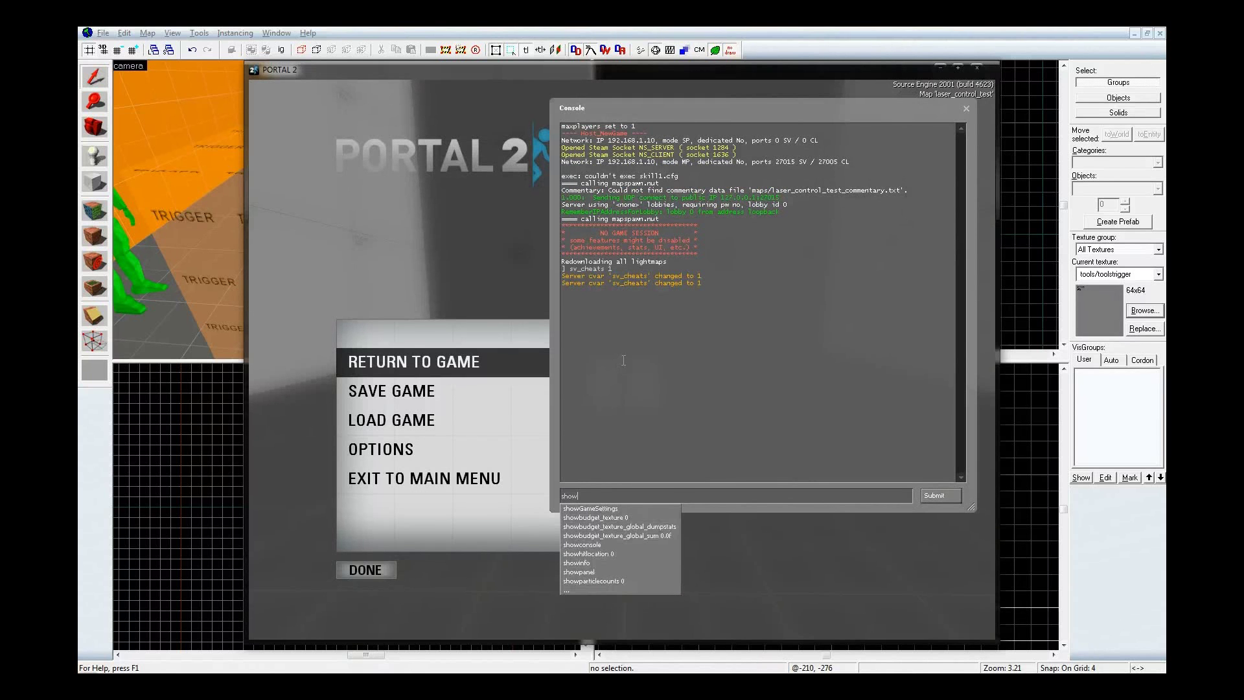
text(triggers_toggle)
key(Return)
key(Escape)
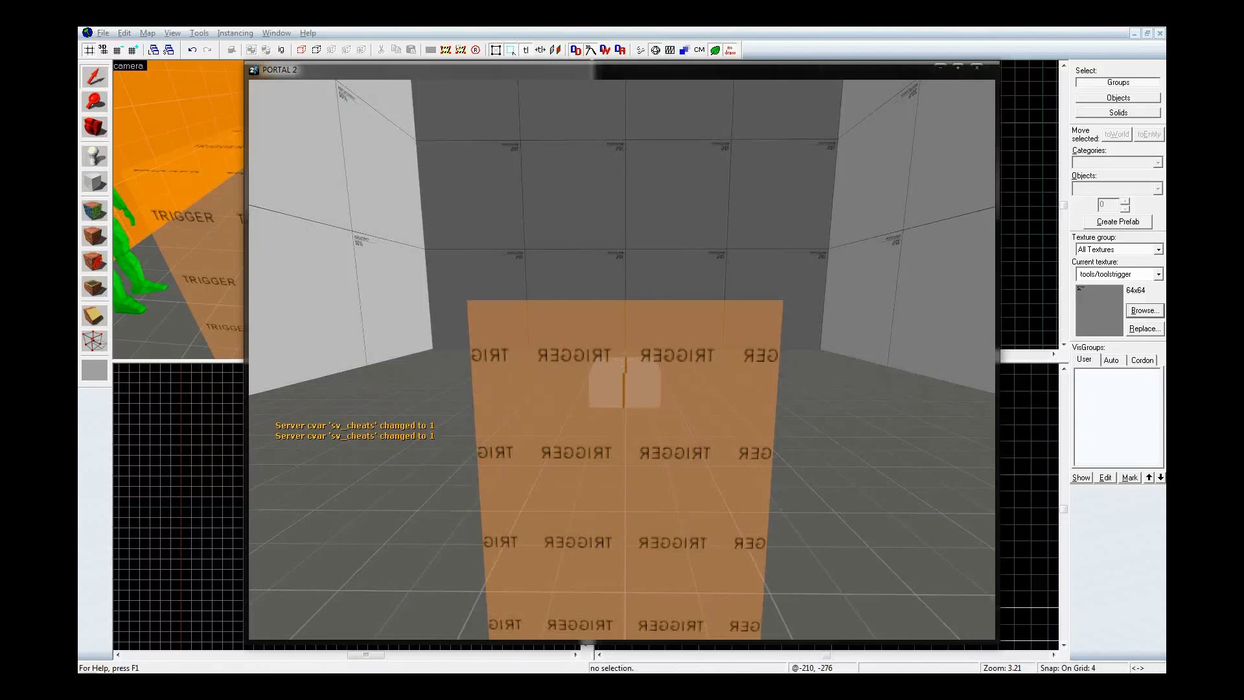
Walk around the control trigger in the game and examine laserControl from several sides.
key(w)
key(a)
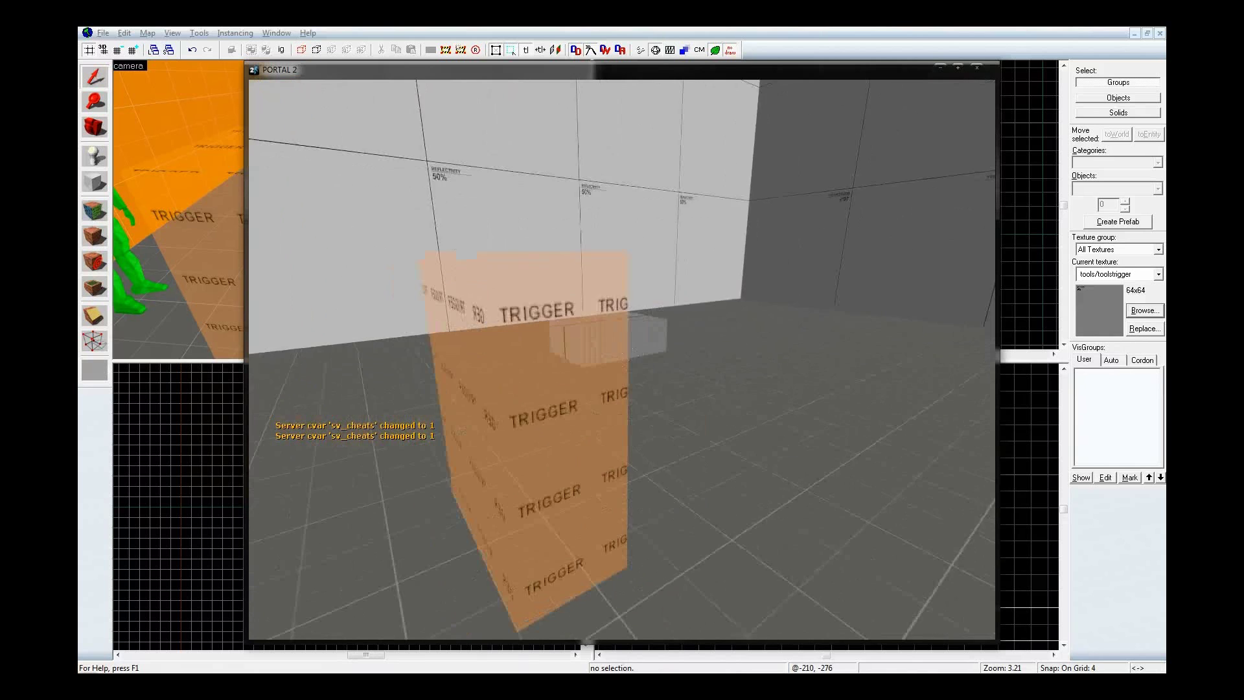
key(d)
key(d)
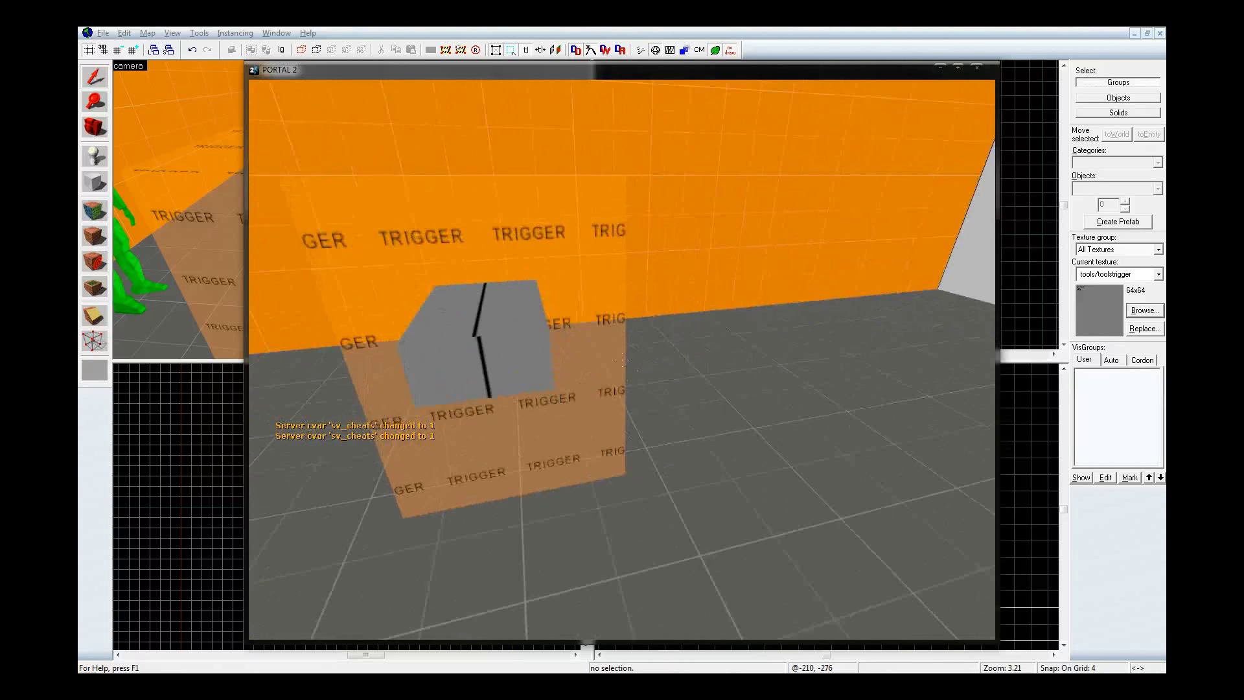
key(a)
key(w)
key(a)
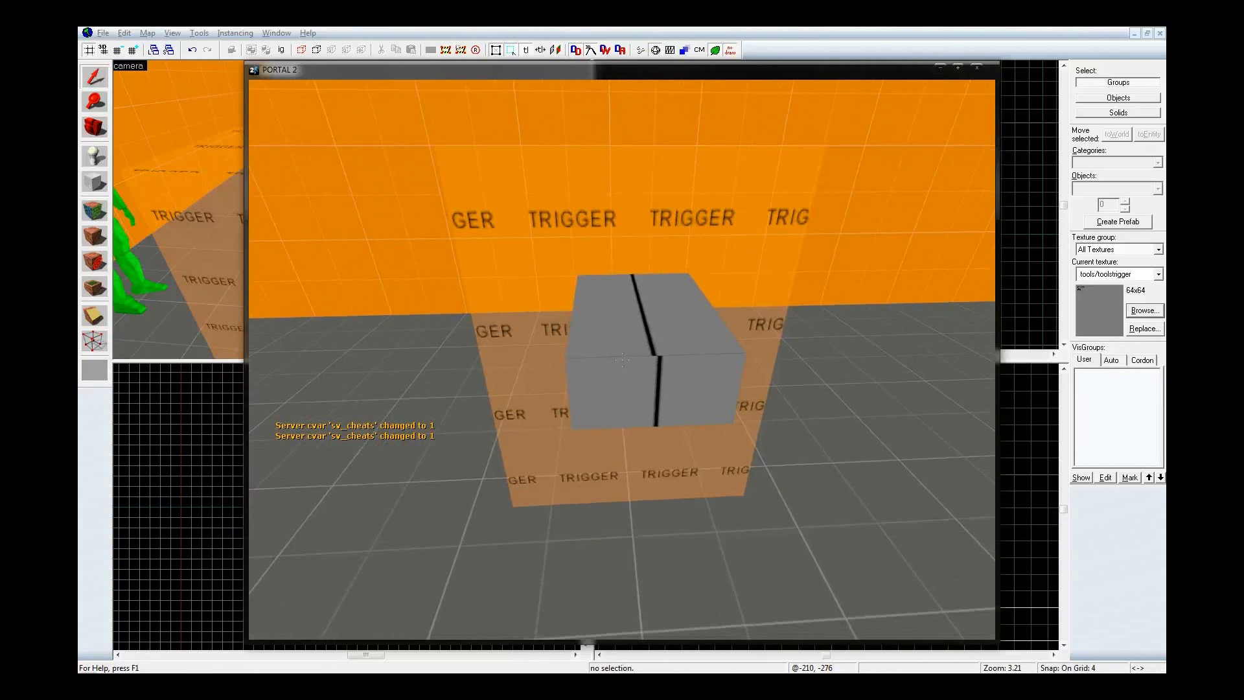
key(a)
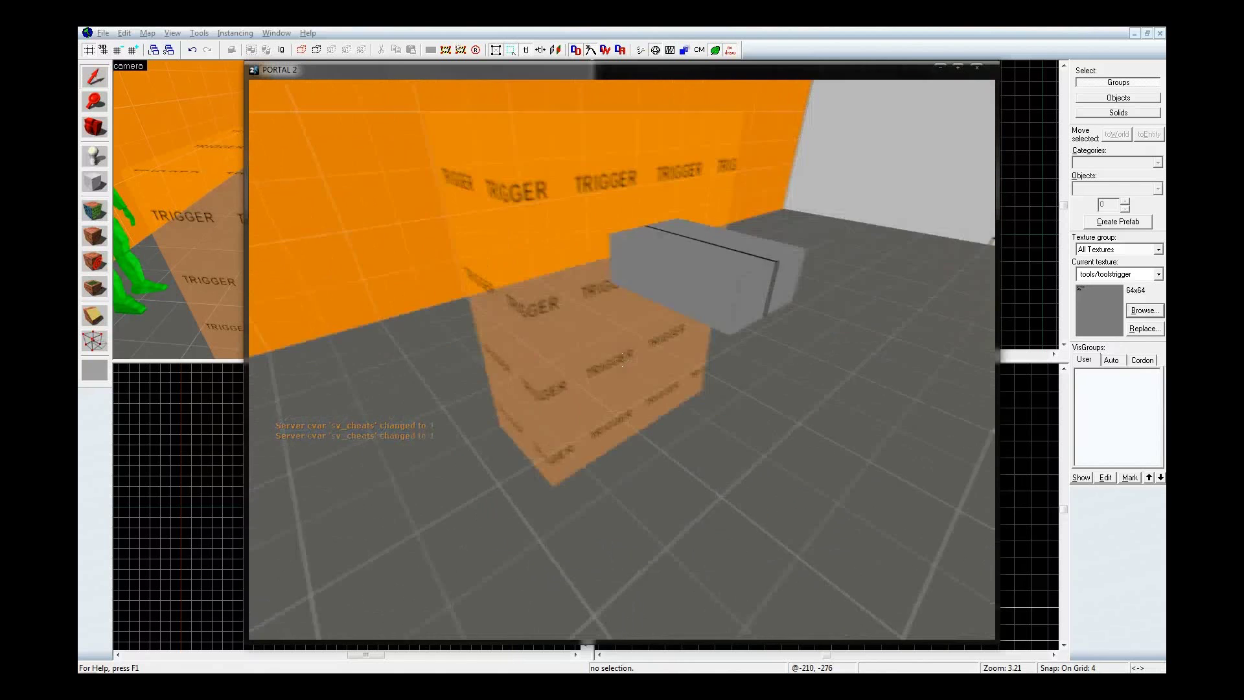
Move in and around the control trigger while looking about to test how laserControl follows the view.
key(w)
key(a)
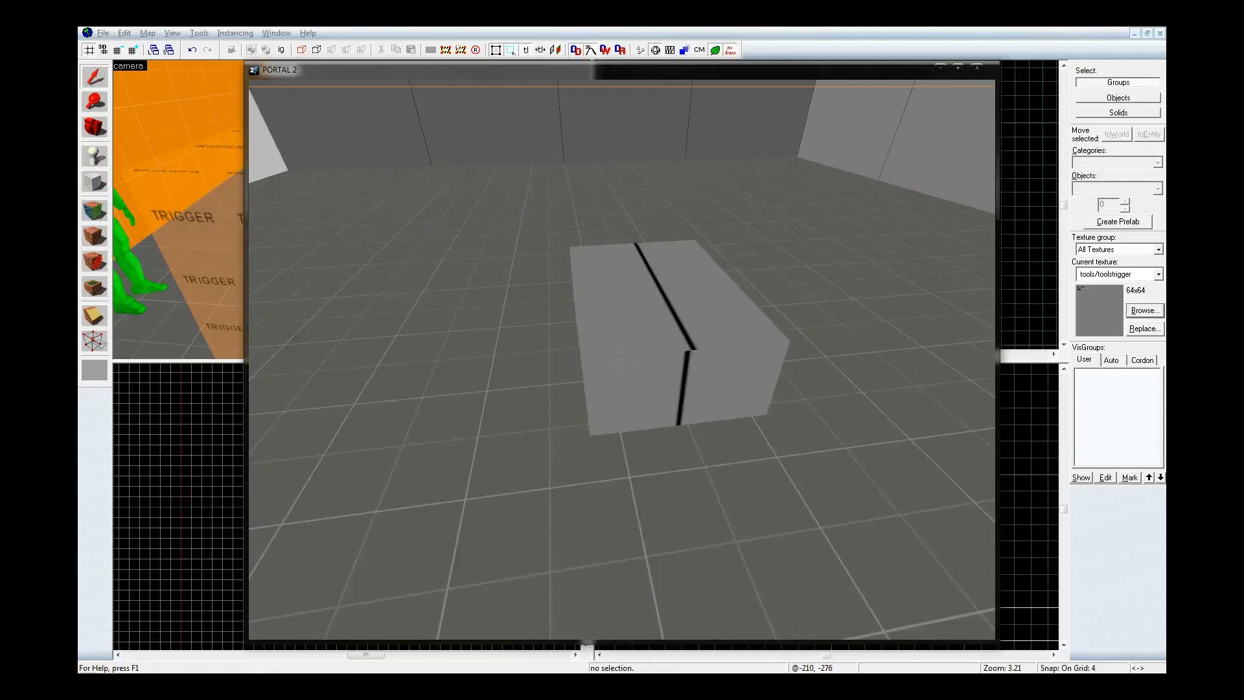
key(w)
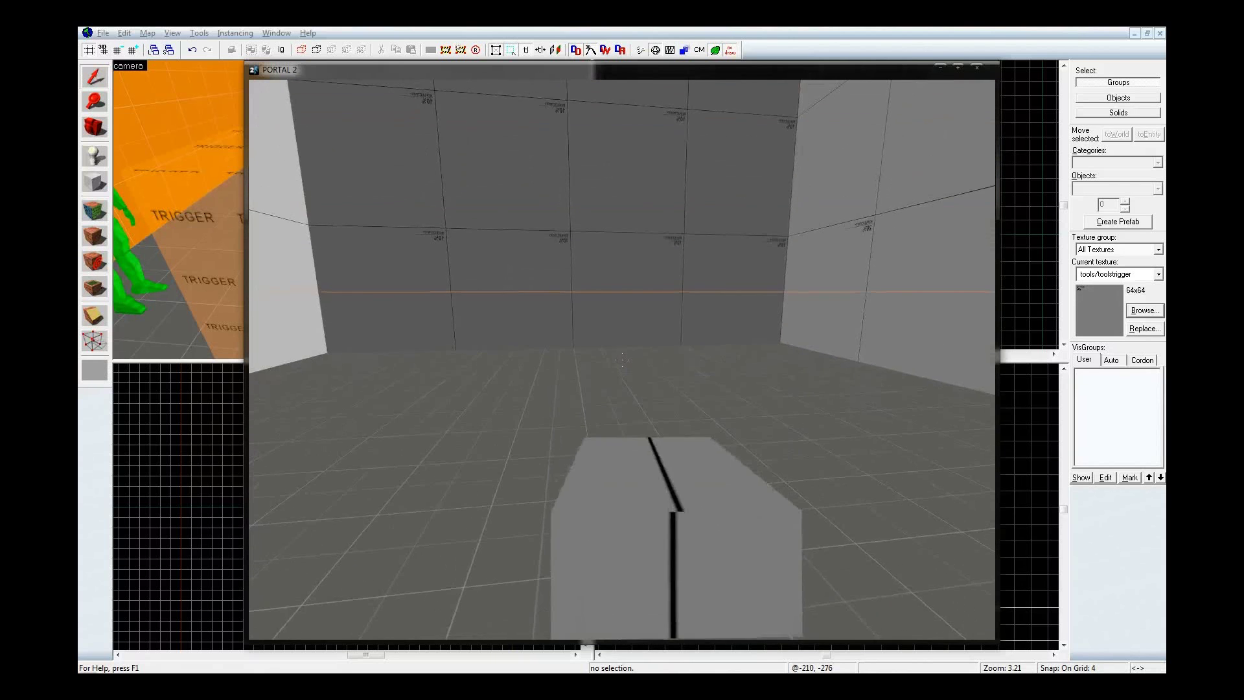
key(a)
key(d)
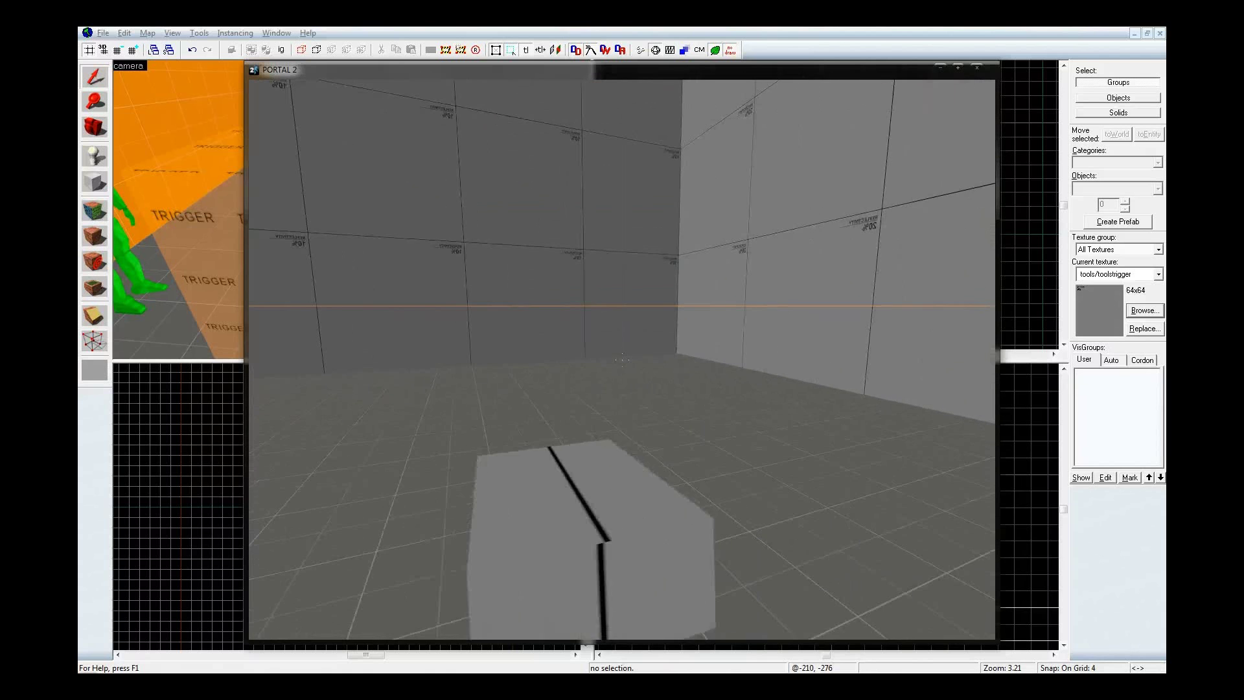
key(a)
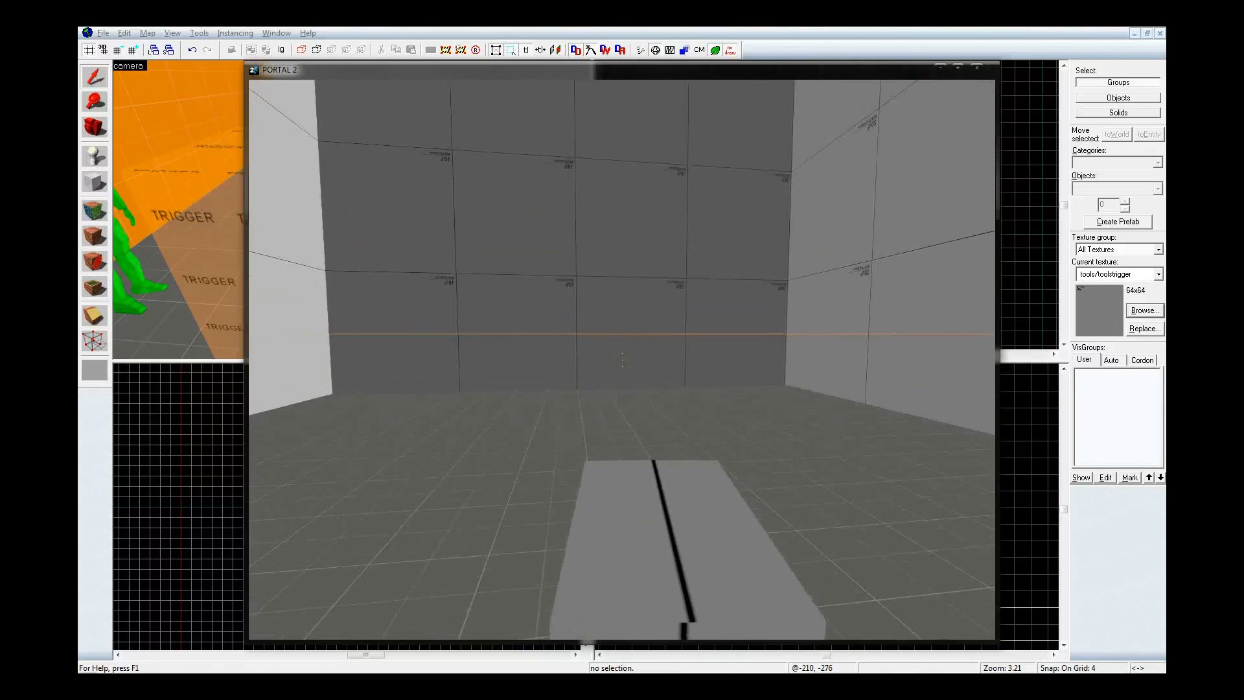
key(a)
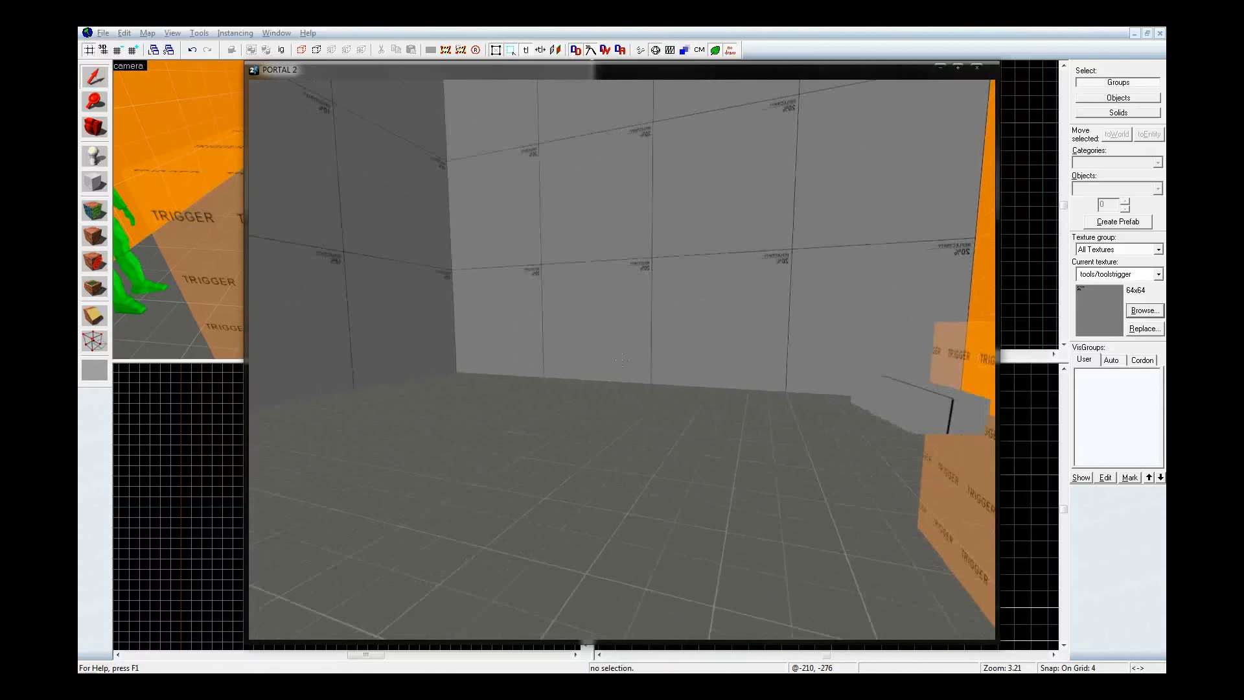
key(d)
key(w)
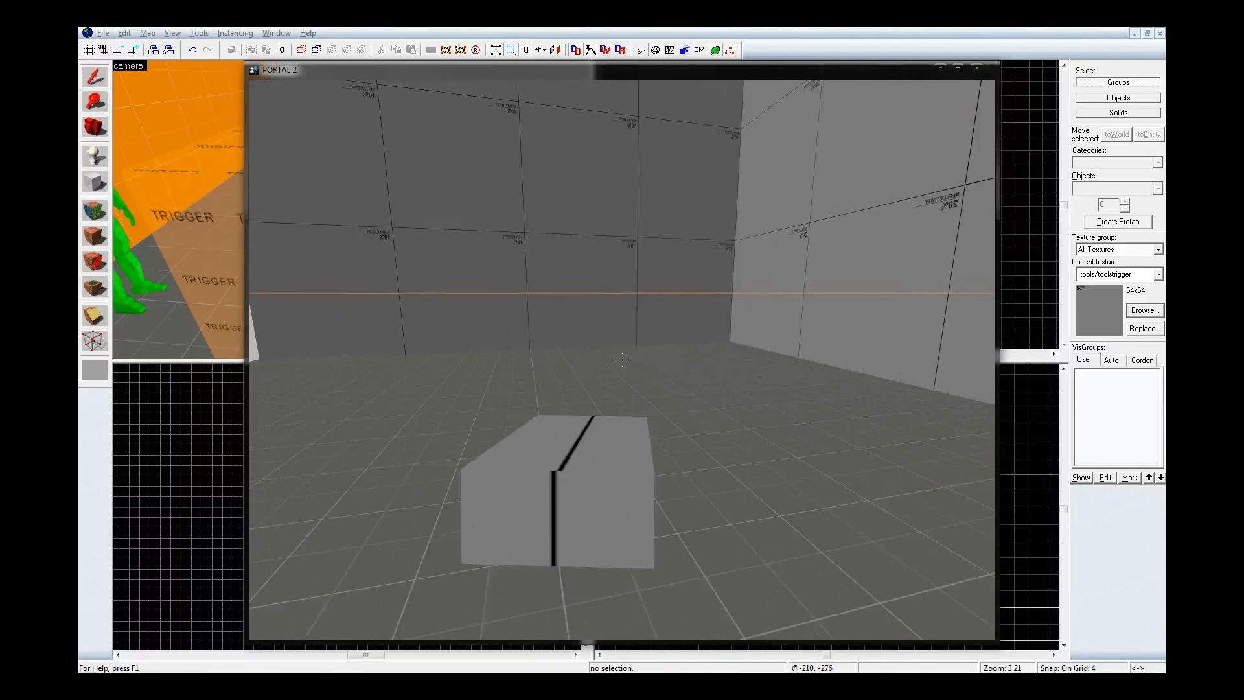
key(a)
key(w)
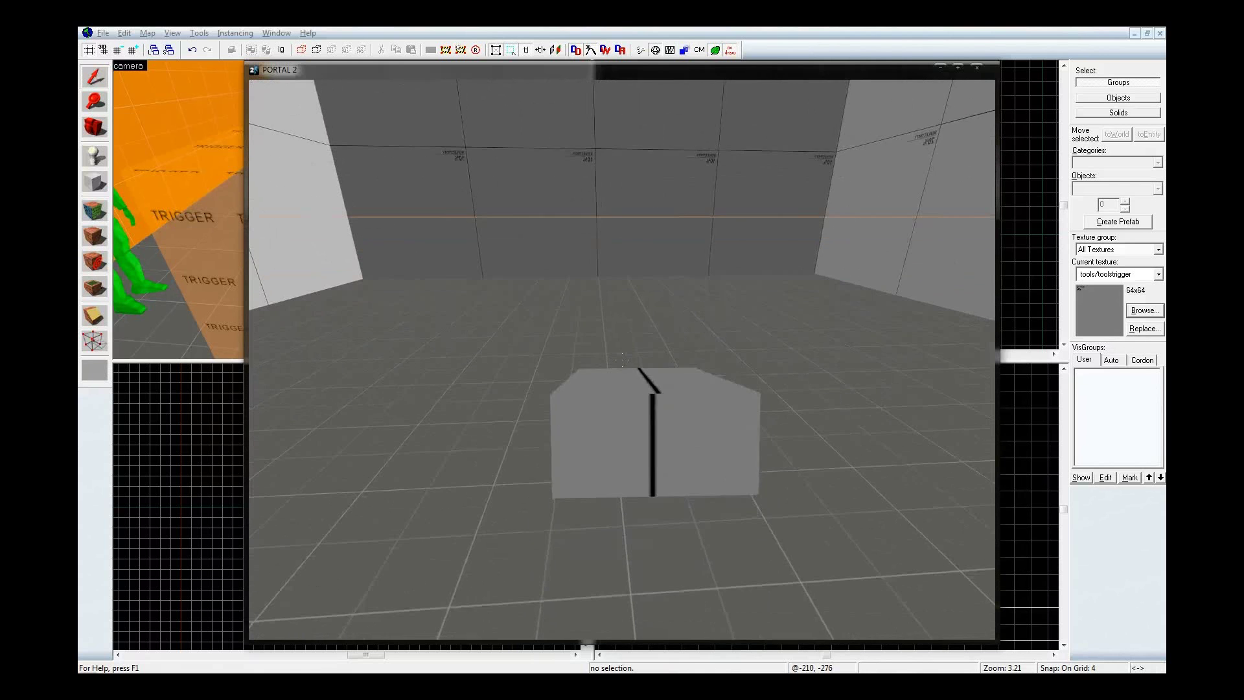
Use the laserControl tank and move around the trigger to check its angle from beside it.
key(e)
key(w)
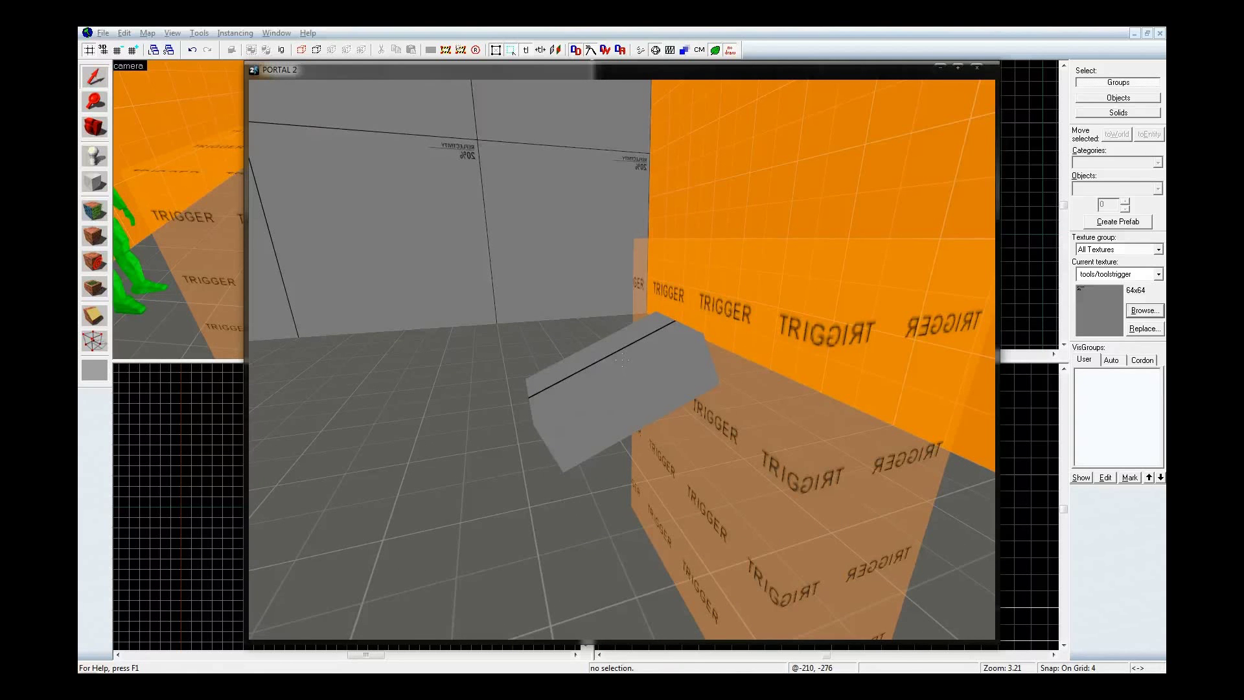
key(d)
key(w)
key(a)
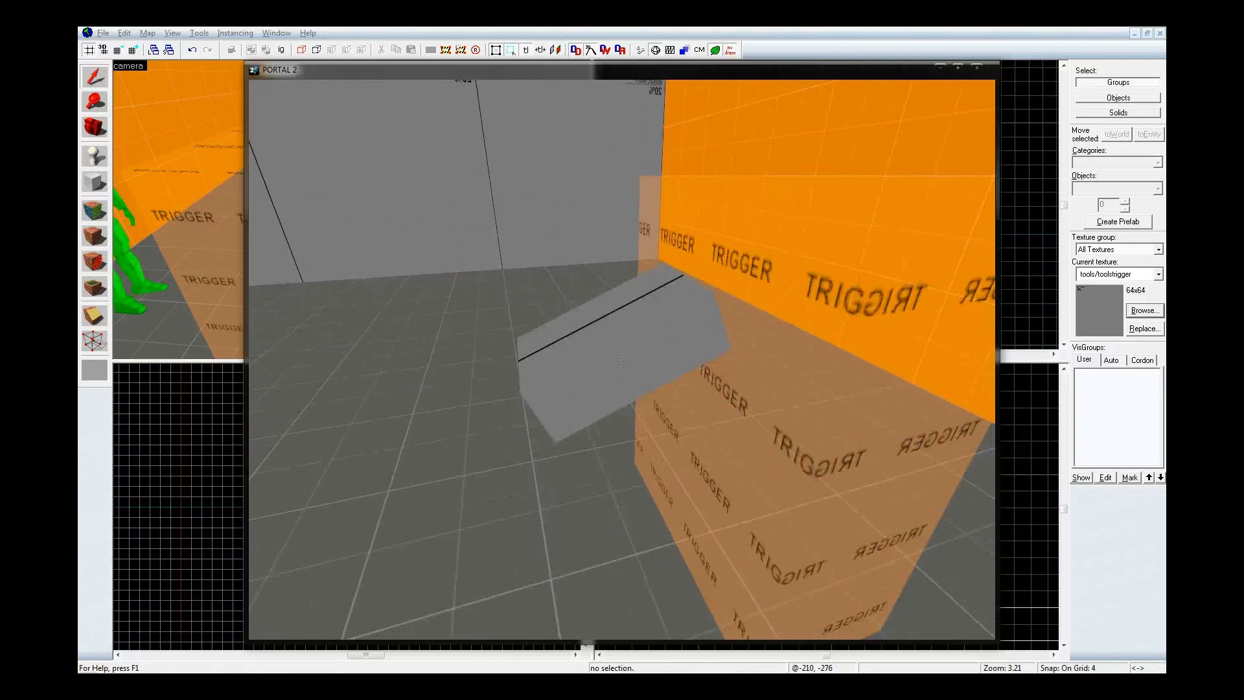
Disconnect from the map through the game console and switch back to Hammer.
key(grave)
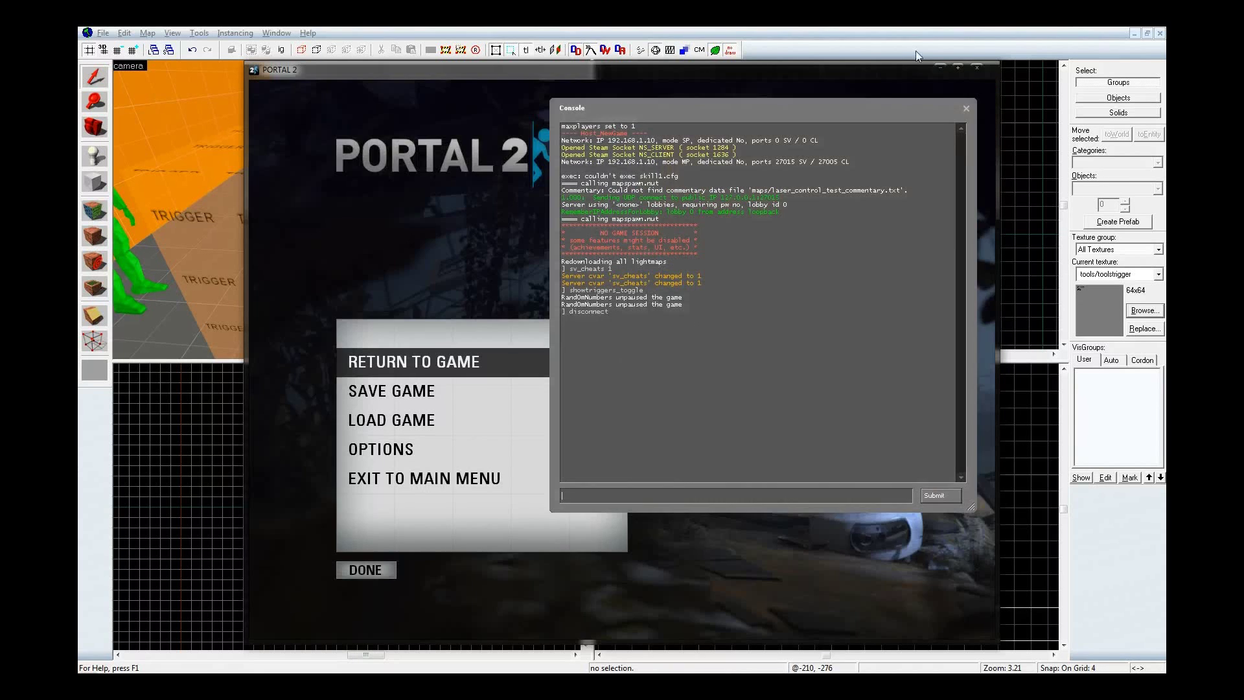
click(849, 55)
key(z)
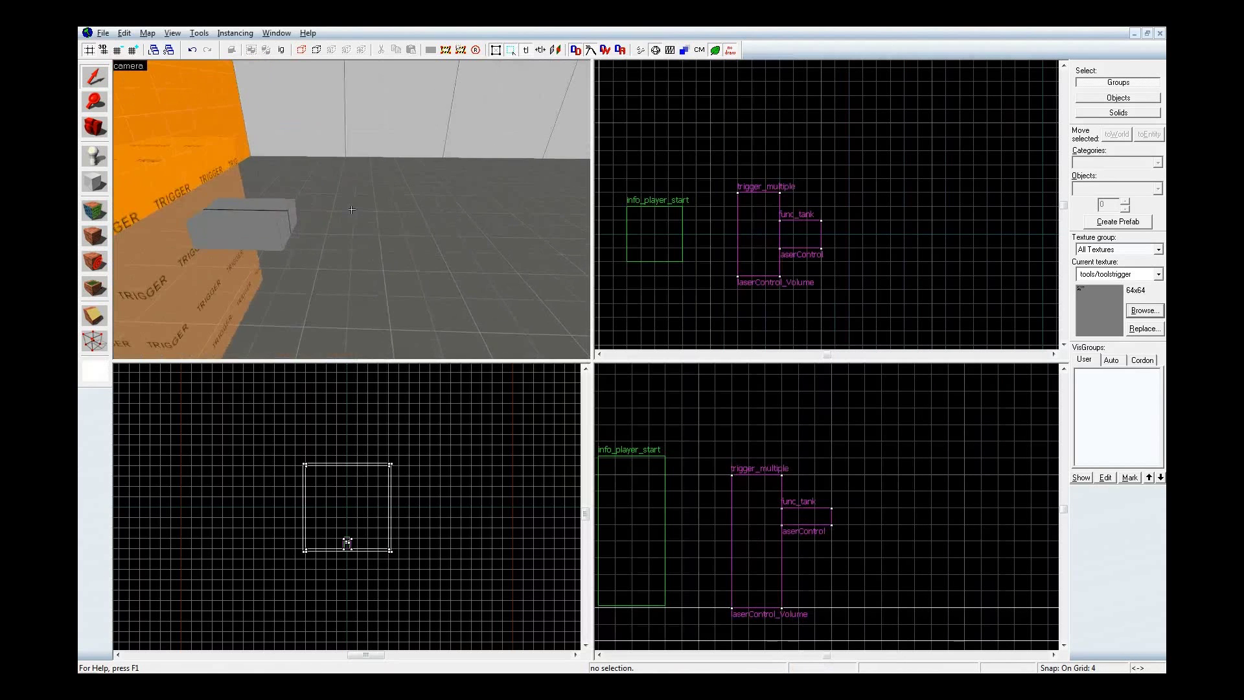
Place an env_portal_laser entity on the open floor of the room, beyond laserControl.
key(s)
key(d)
key(z)
key(shift+e)
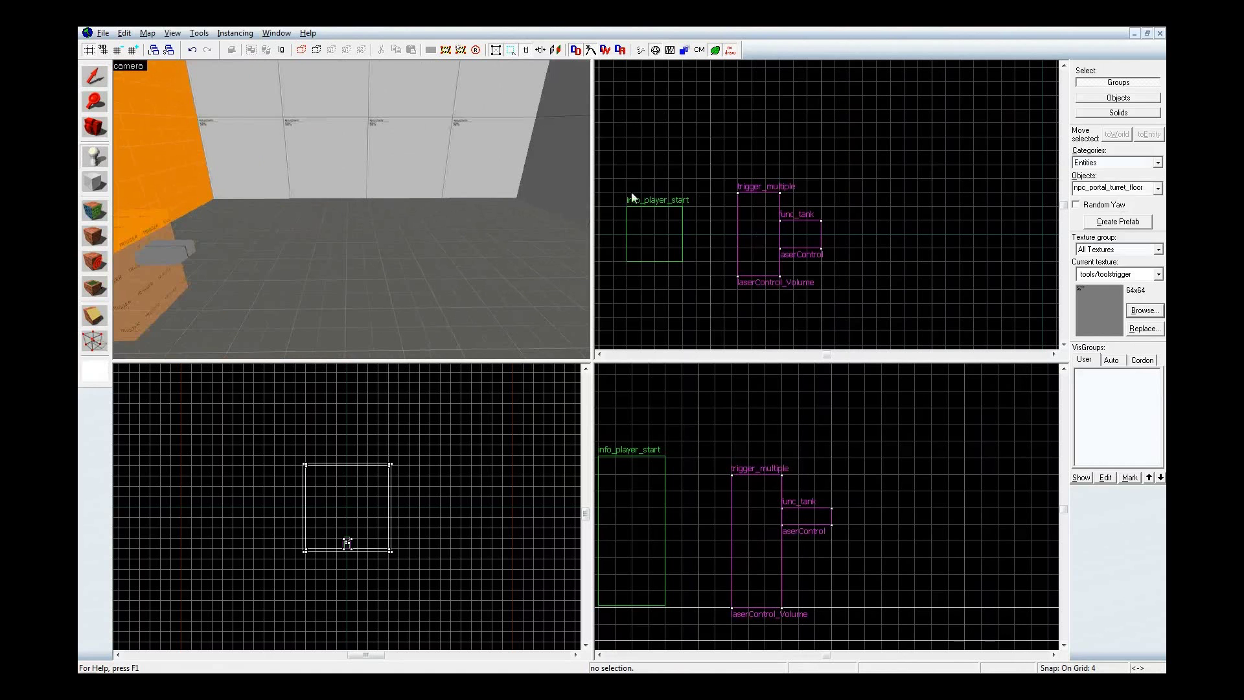
click(1085, 191)
text(laser)
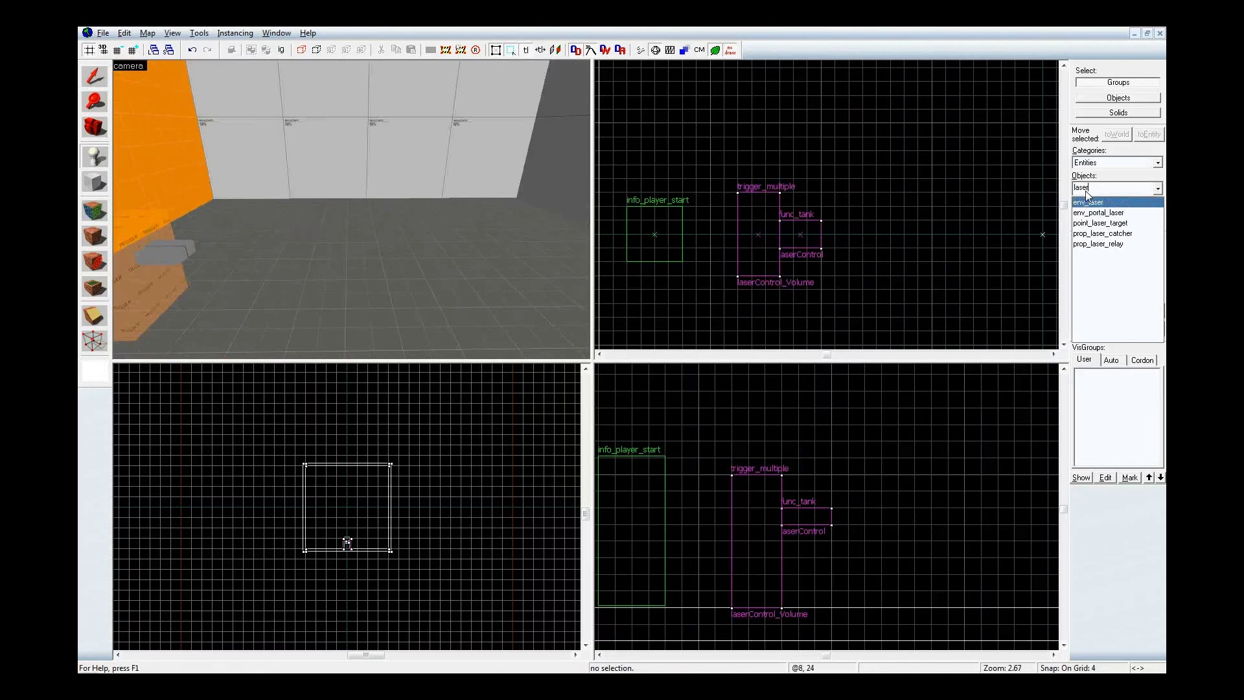
click(1107, 214)
click(428, 240)
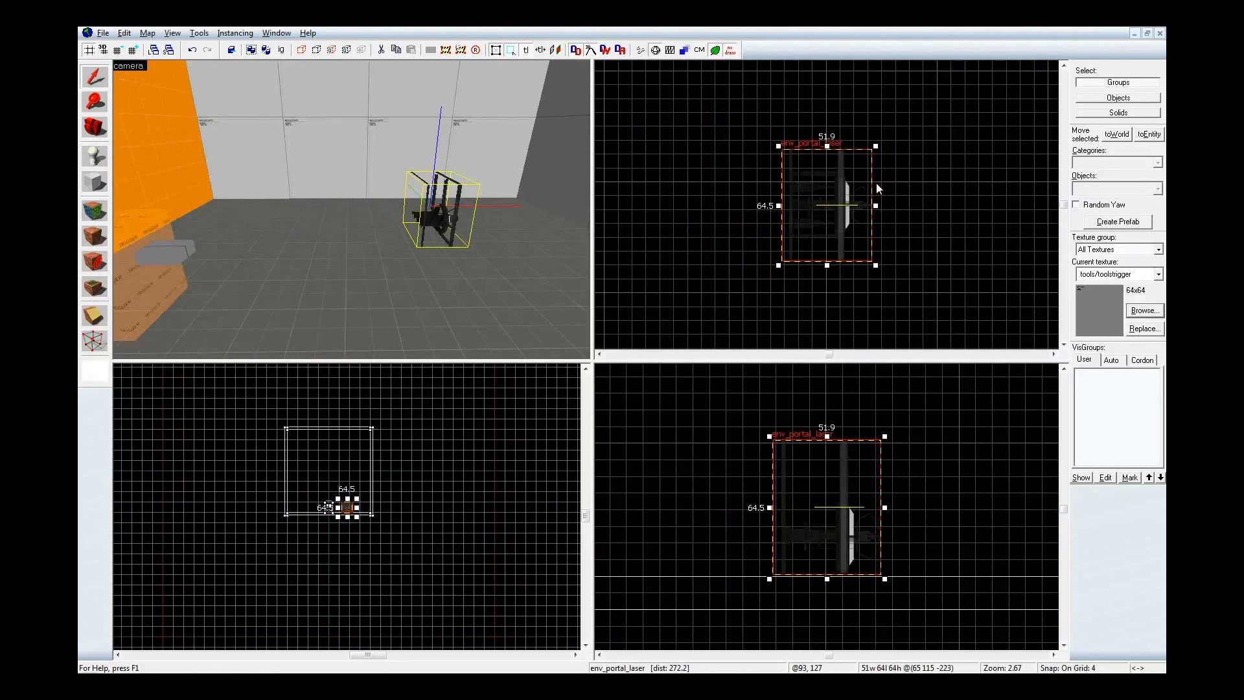
Raise the env_portal_laser off the floor and shift it so its centre sits at about 62 128 -192.
scroll(868, 188, down, 2)
drag(860, 188, 861, 188)
drag(839, 544, 839, 480)
key(z)
key(w)
key(z)
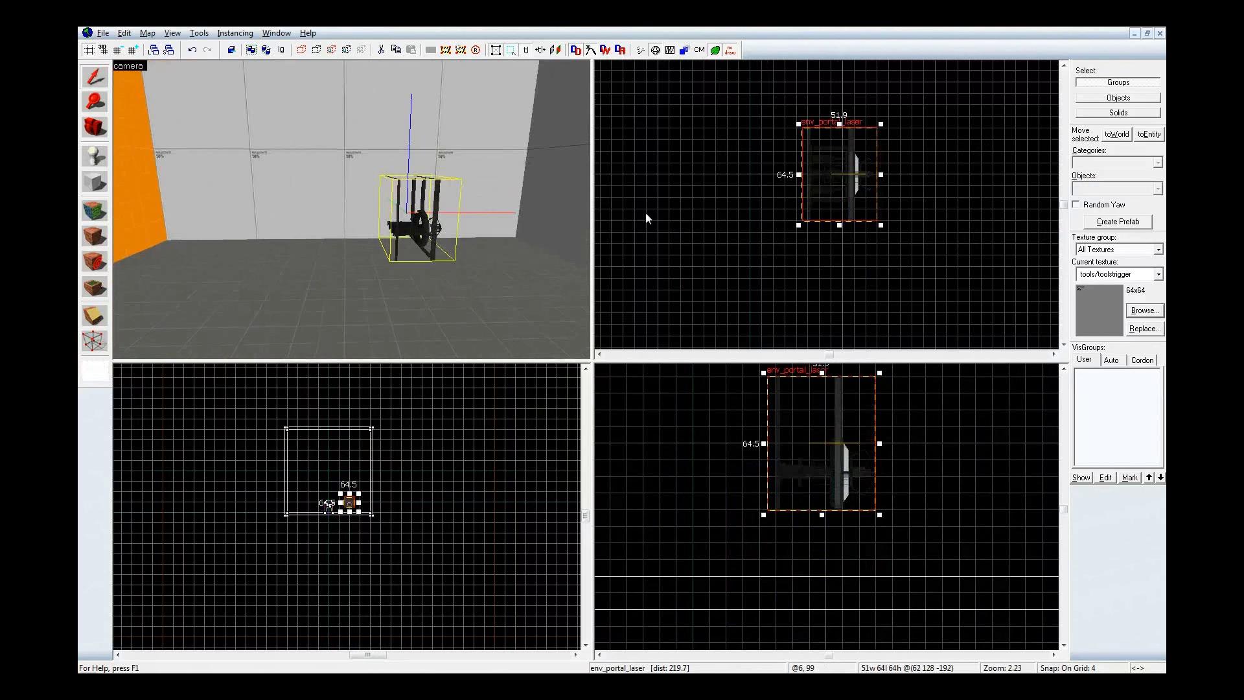
Create a thin upright block, 8 wide, 64 long and about 64 high, against the back of the env_portal_laser.
click(768, 215)
key(shift+b)
scroll(806, 135, up, 4)
mouse_move(808, 120)
mouse_down()
mouse_move(781, 289)
mouse_move(792, 319)
mouse_up()
key(z)
scroll(353, 210, up, 3)
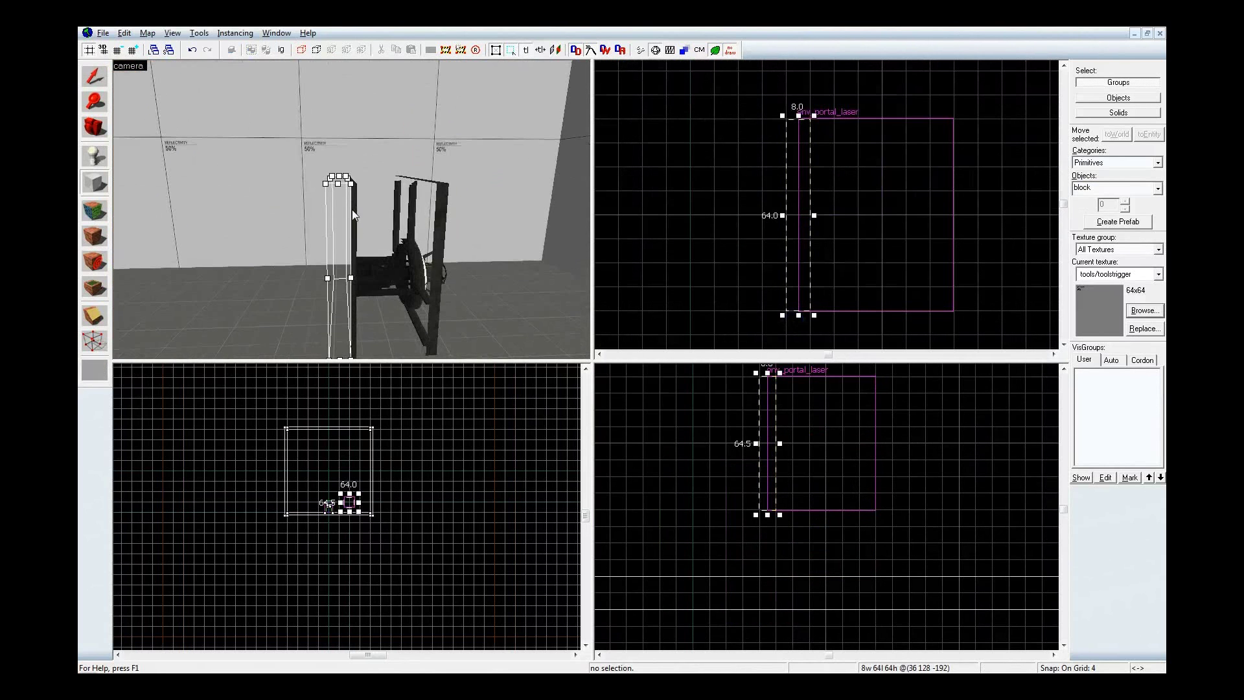
key(Return)
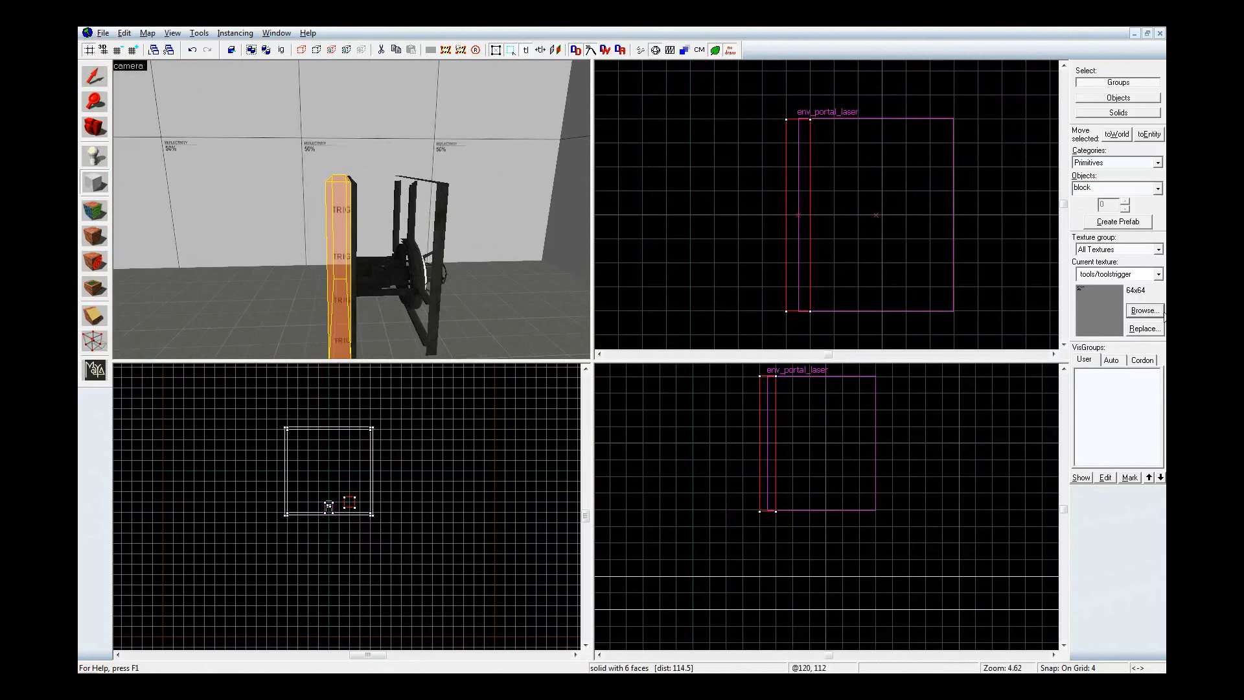
Choose dev/reflectivity_20 as the current texture by filtering for dev/, and clear the block's selection.
click(1138, 311)
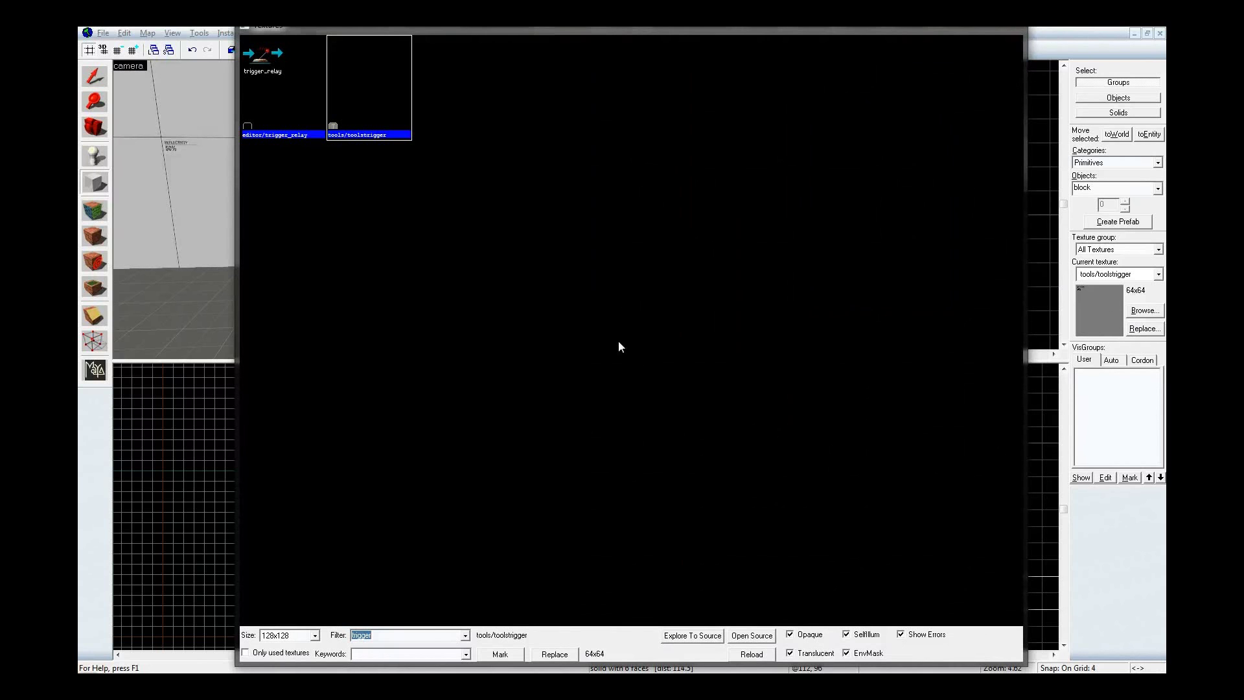
text(dev/)
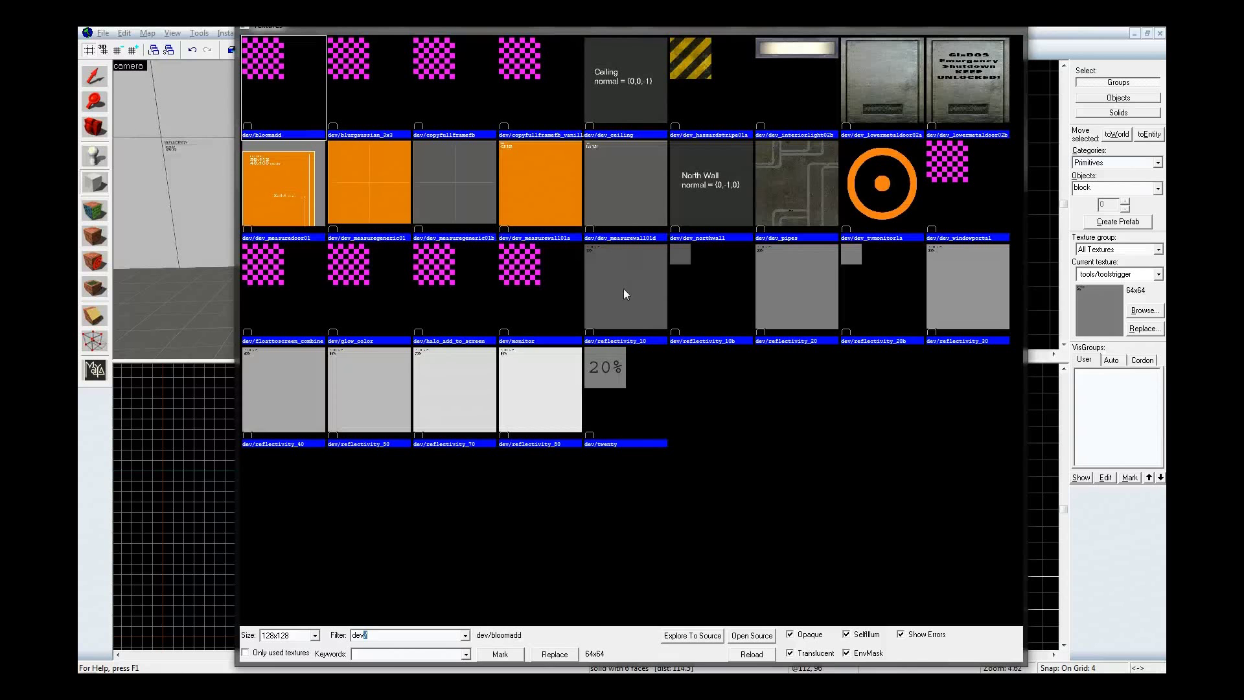
double_click(775, 299)
key(z)
key(a)
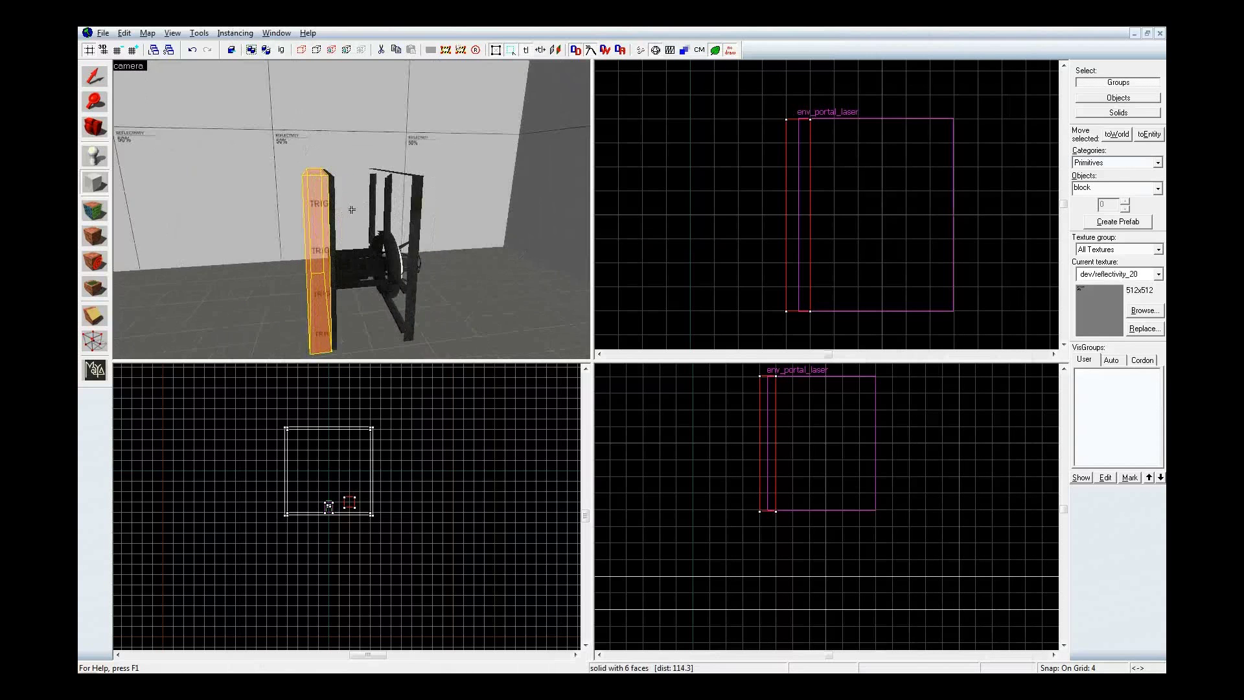
key(z)
key(shift+s)
click(754, 198)
key(z)
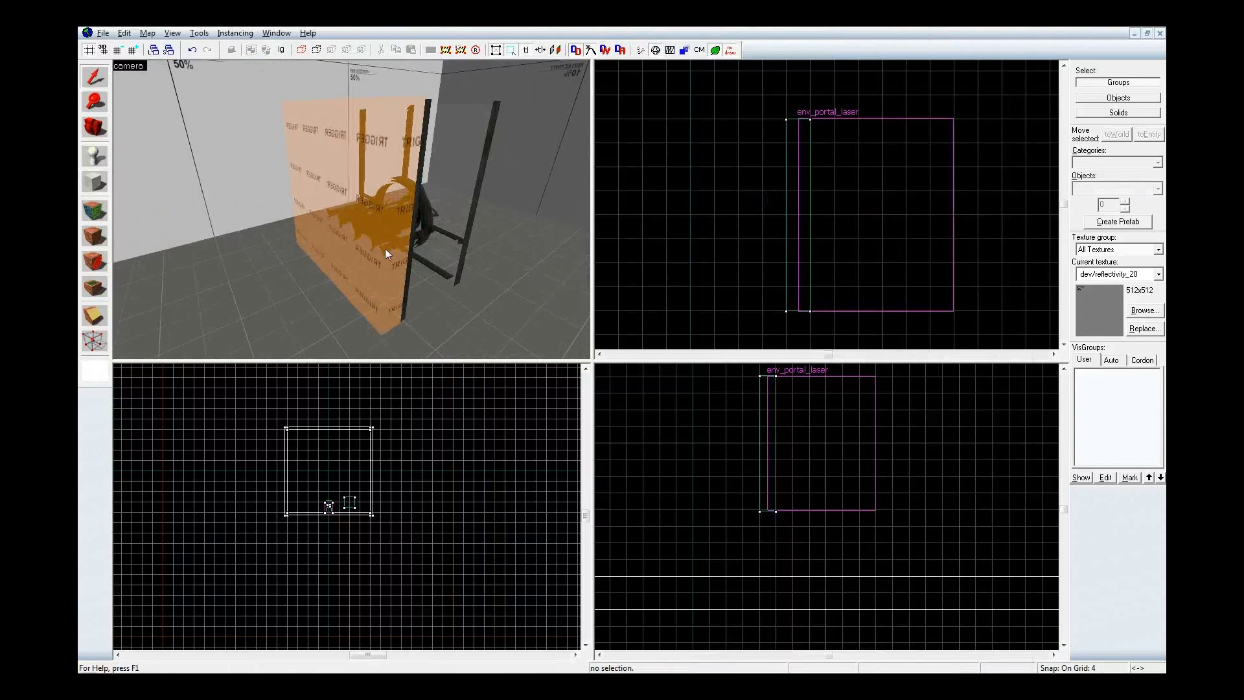
Apply dev/reflectivity_20 to the faces of the thin block behind the laser using the Face Edit tool.
click(94, 210)
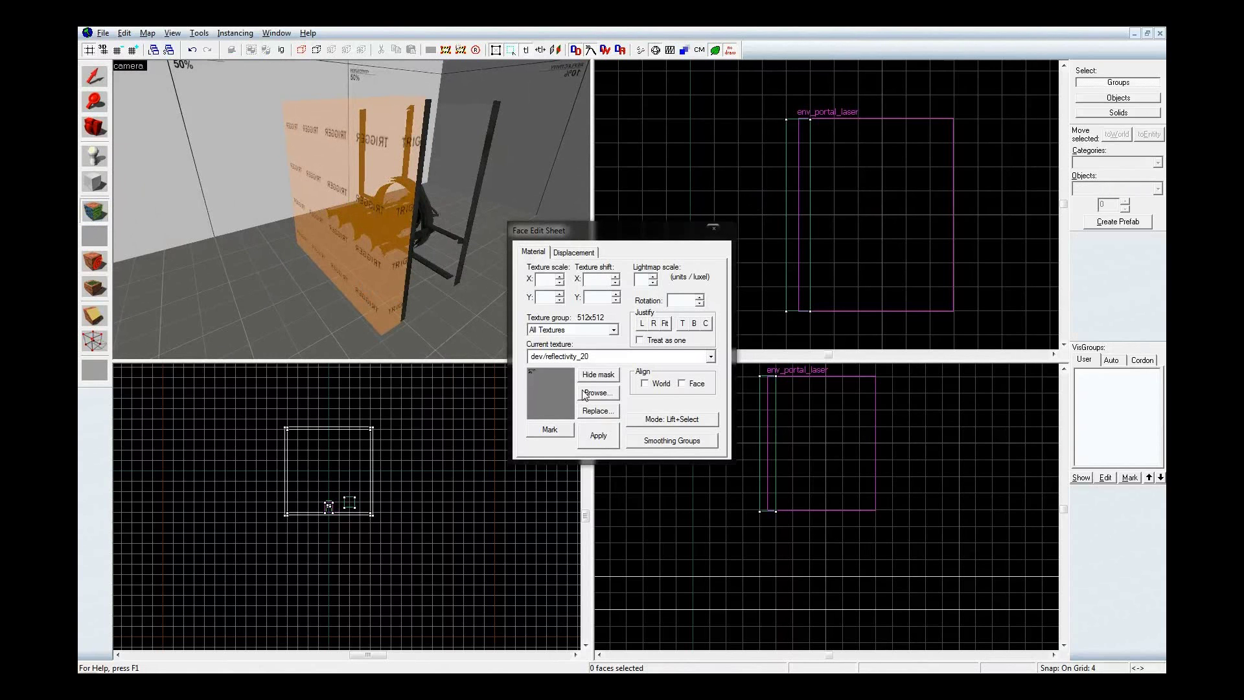
right_click(343, 197)
key(z)
key(d)
key(s)
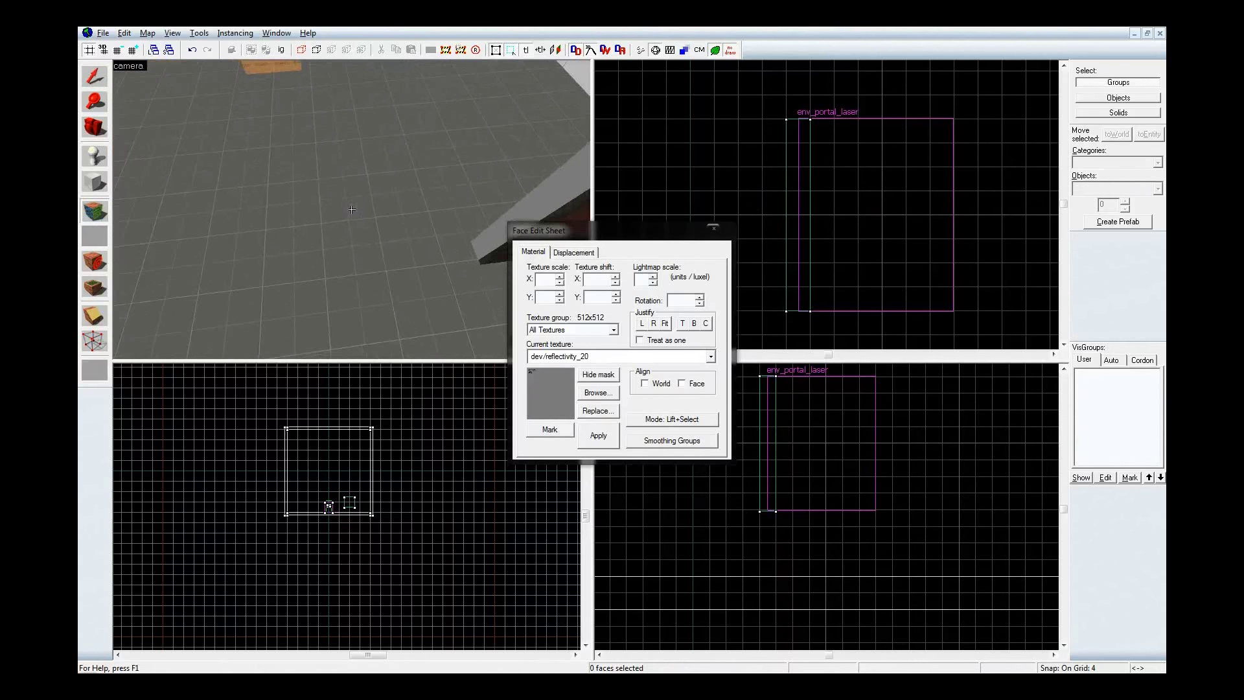
key(d)
key(w)
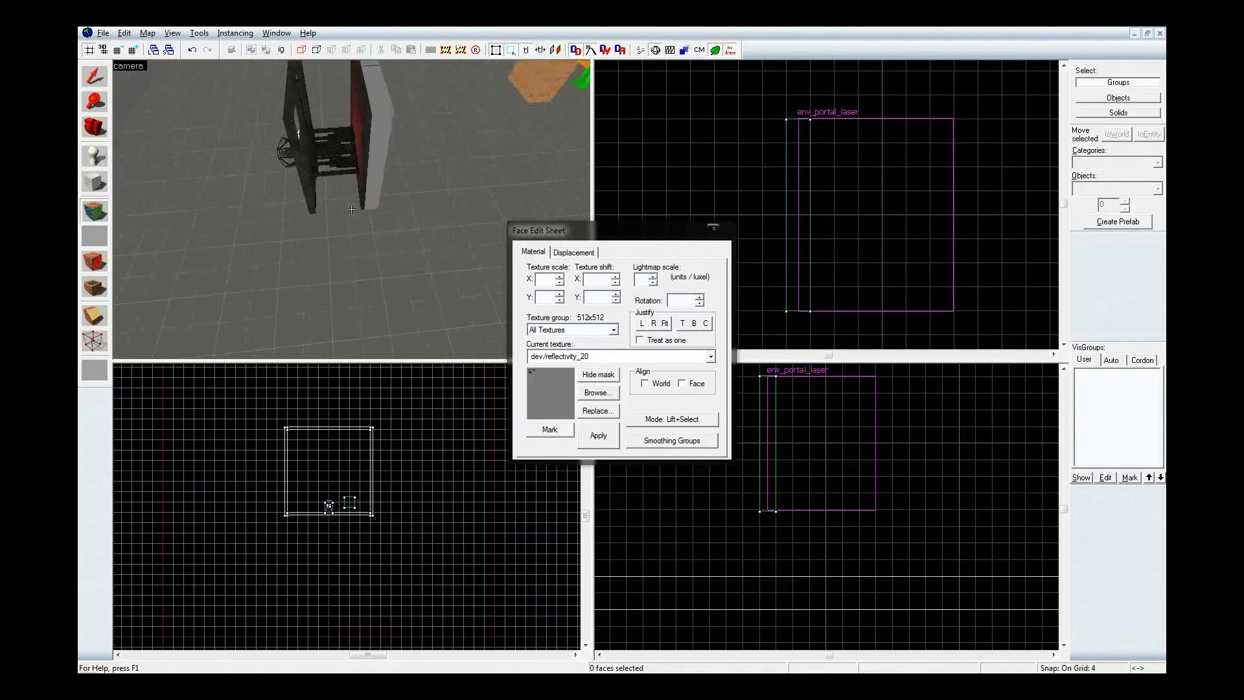
key(w)
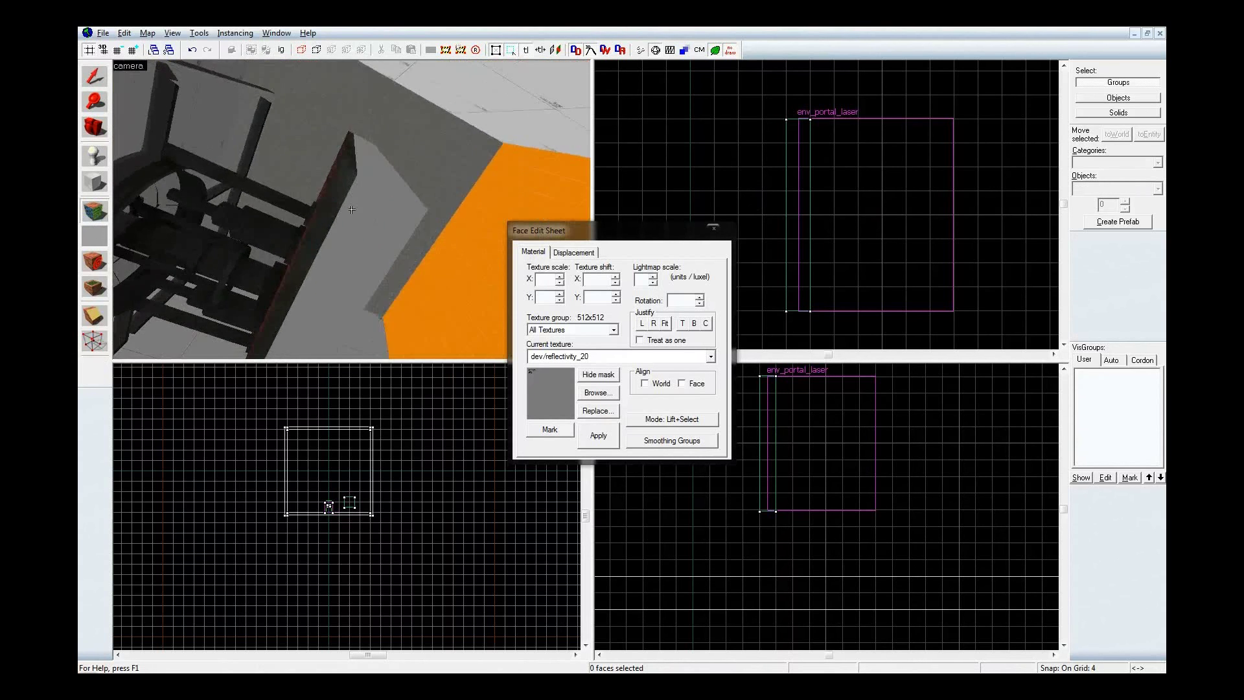
key(w)
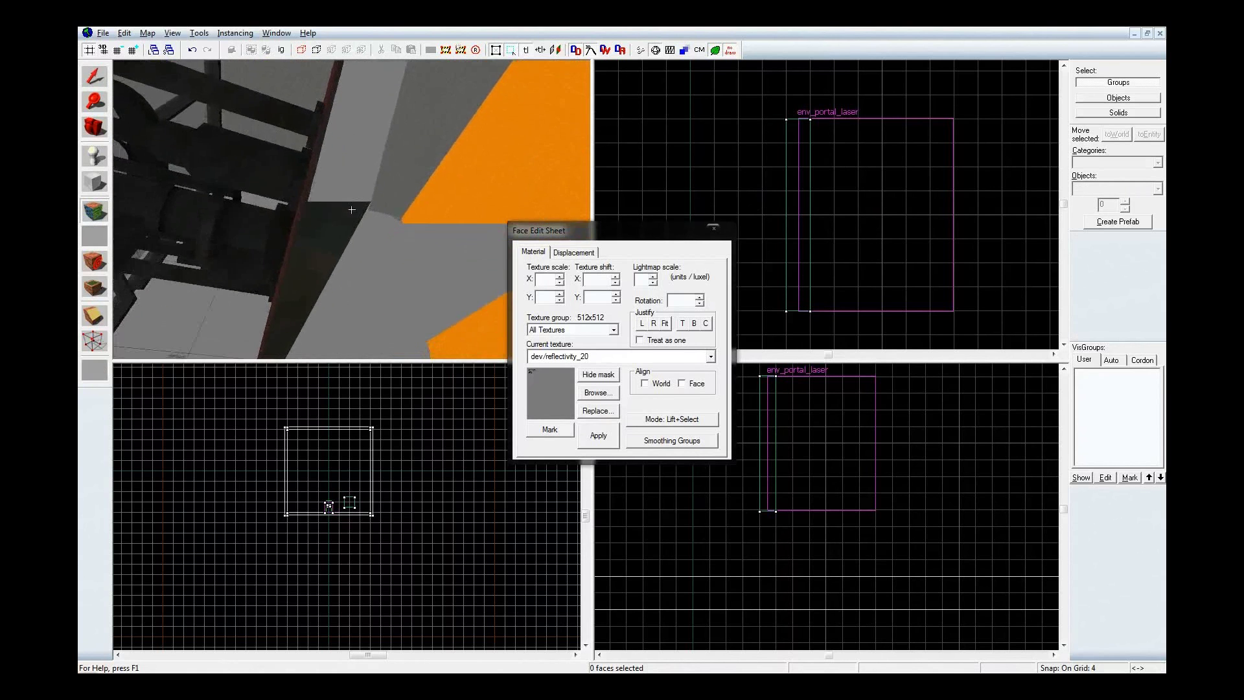
key(s)
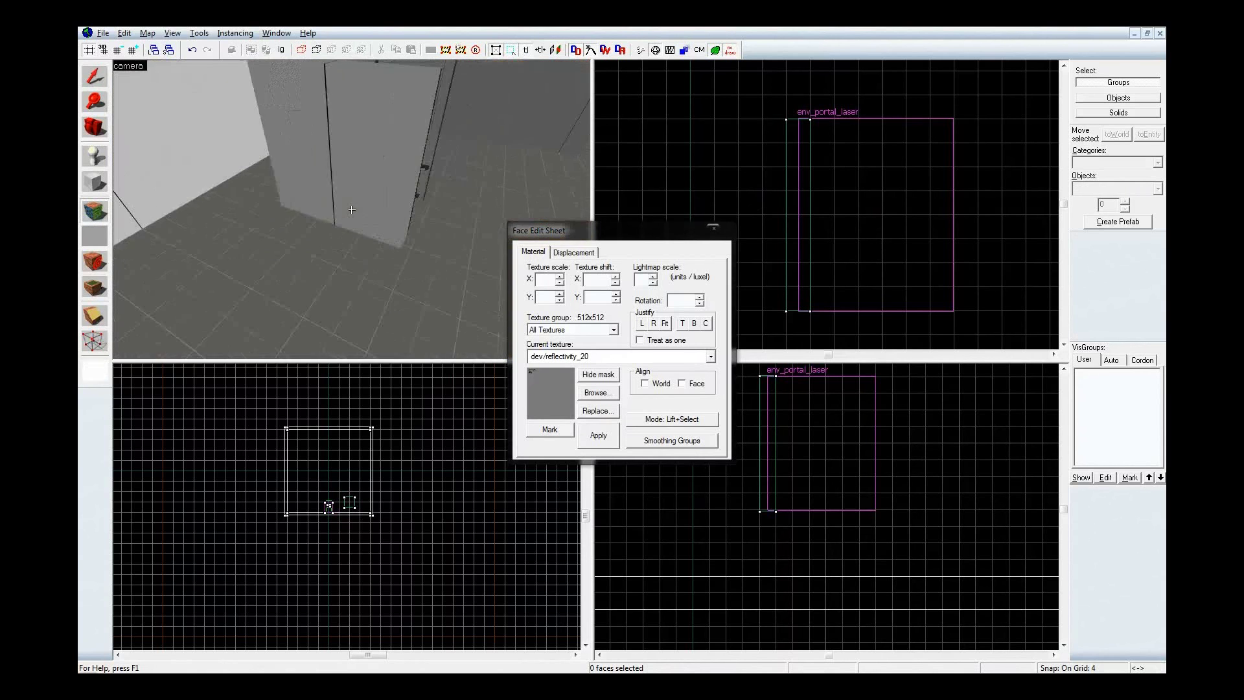
Tie the thin block behind the laser to an entity and set its class to func_brush.
key(z)
key(shift+s)
double_click(347, 189)
key(ctrl+t)
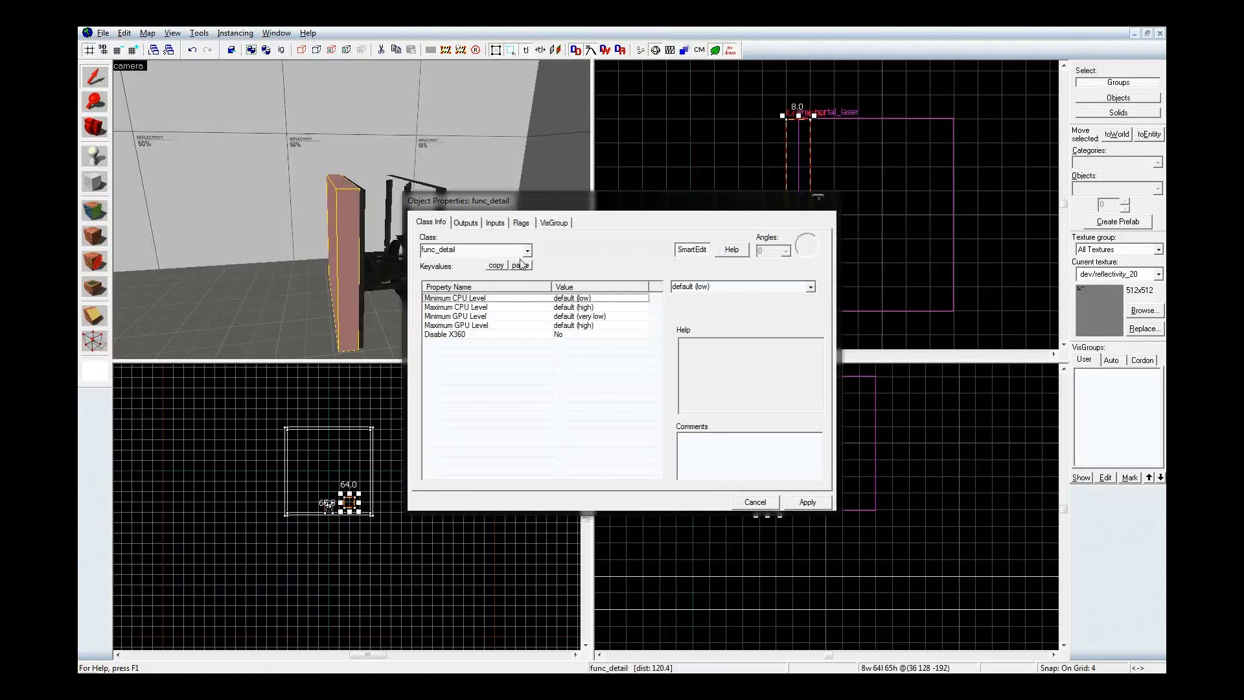
text(bru)
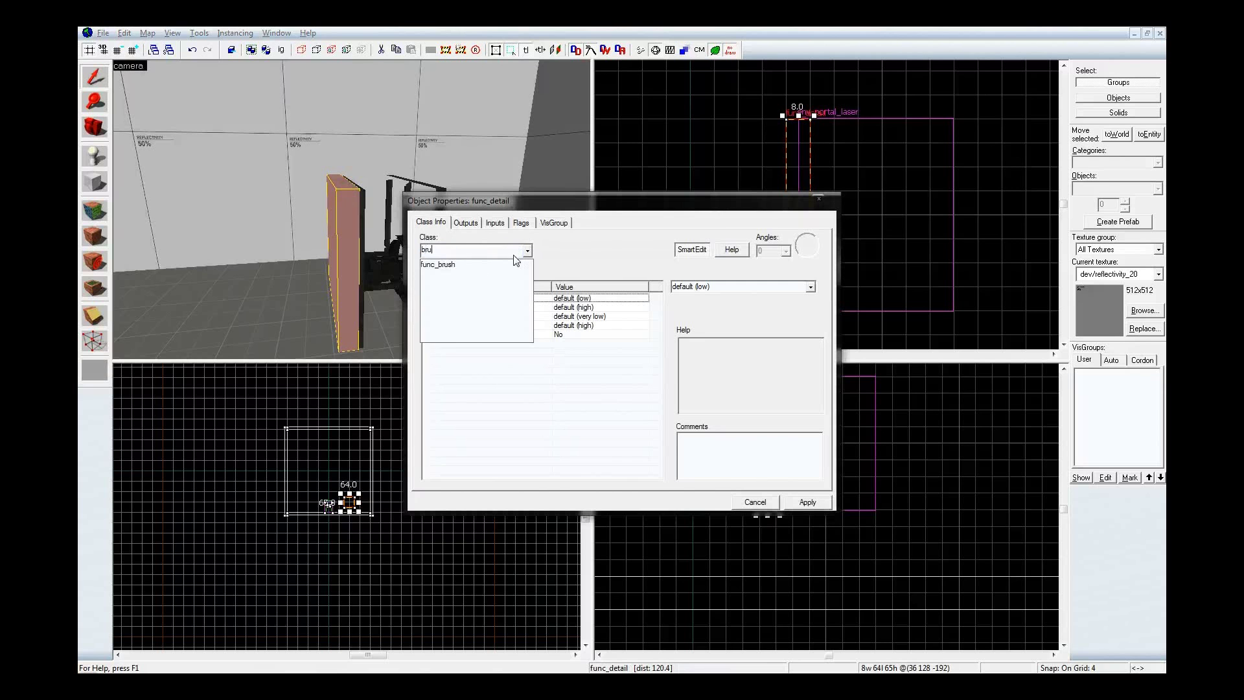
text(sh)
key(Return)
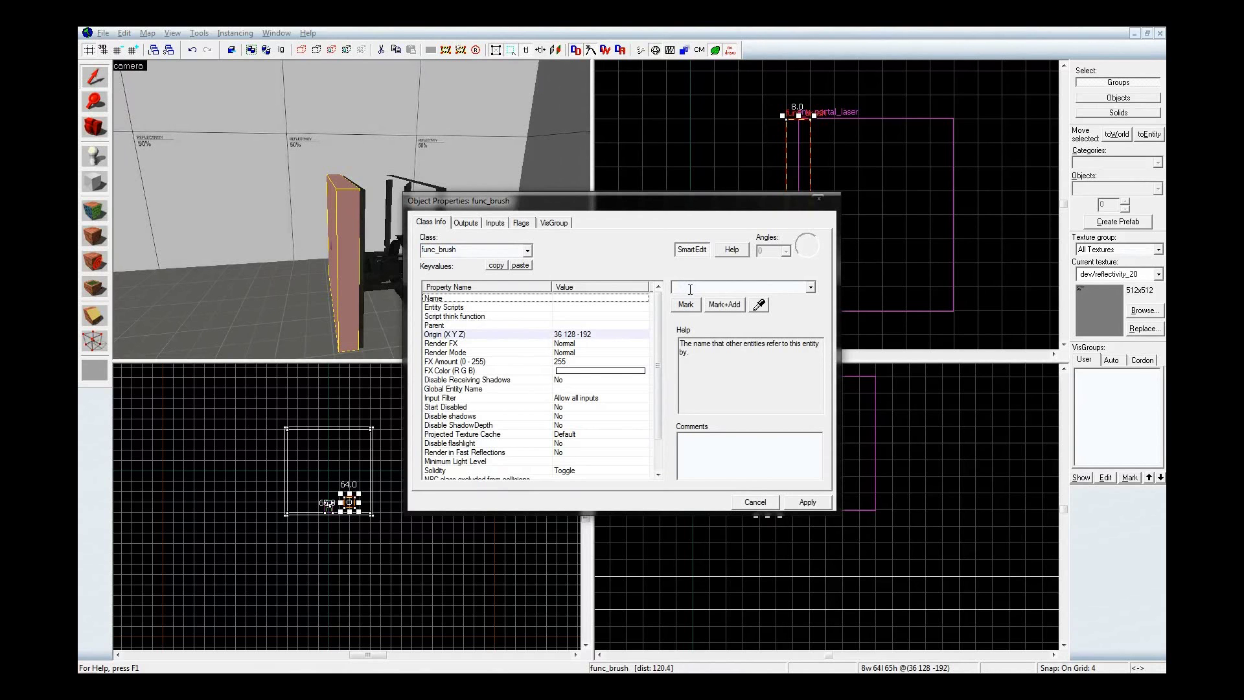
Name the thin func_brush block behind the laser laserBase and clear the selection.
click(690, 288)
text(laserBAse)
key(BackSpace)
key(BackSpace)
key(BackSpace)
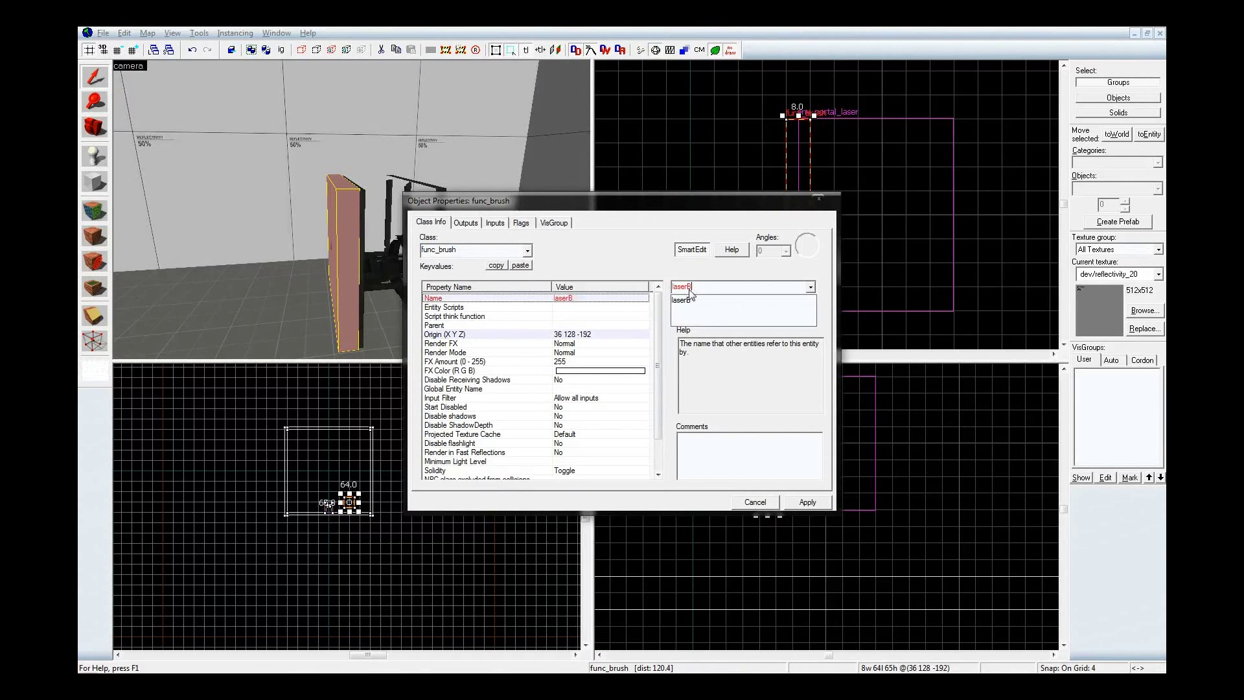
key(Return)
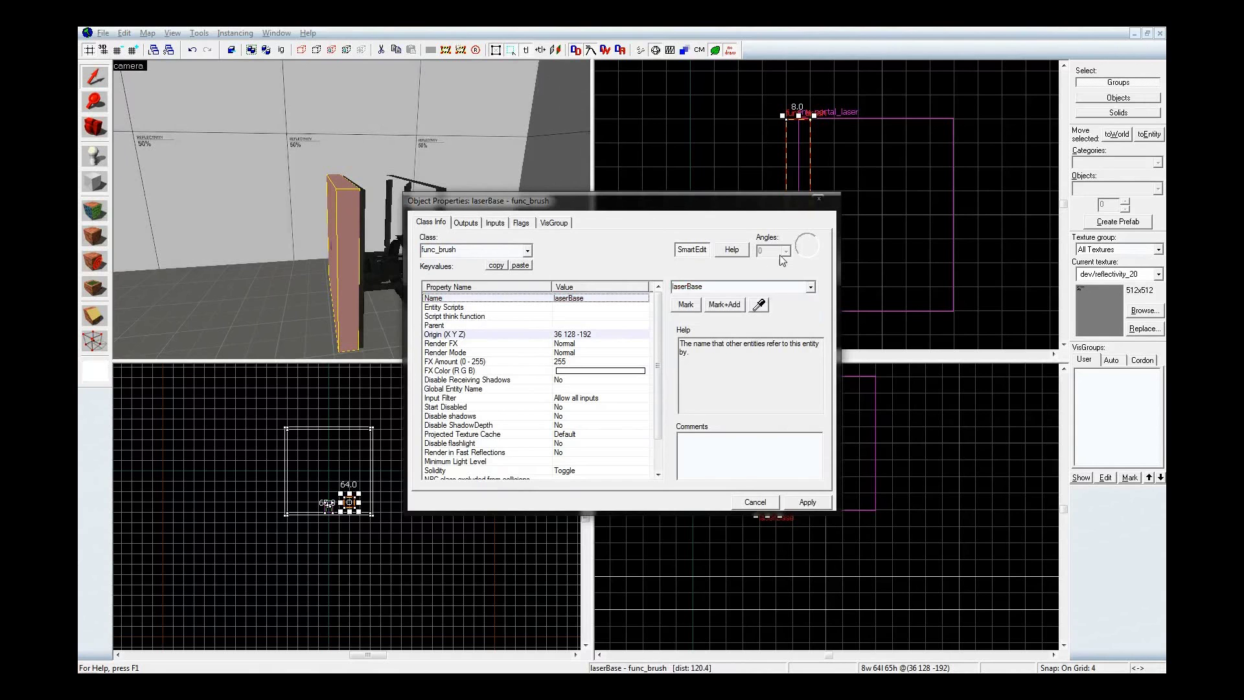
click(817, 200)
key(Escape)
Place an info_target entity on top of the laserControl func_tank block and centre the 2D views on it.
key(z)
key(s)
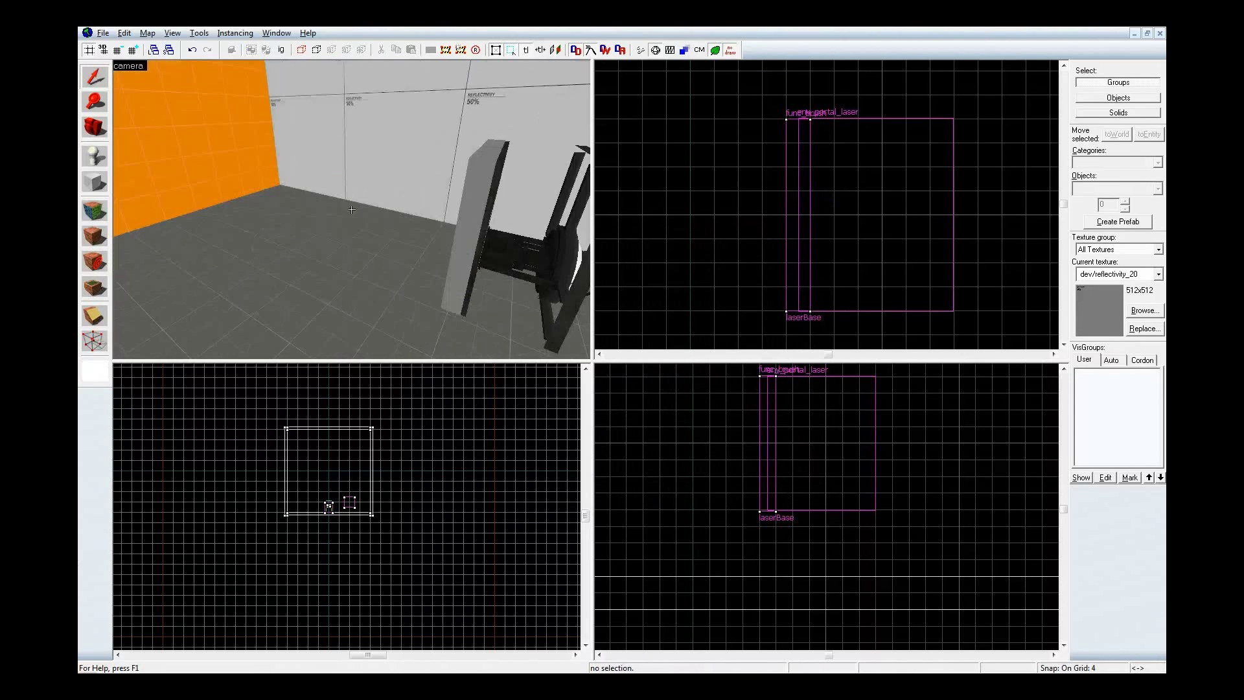
key(z)
key(shift+e)
click(1139, 186)
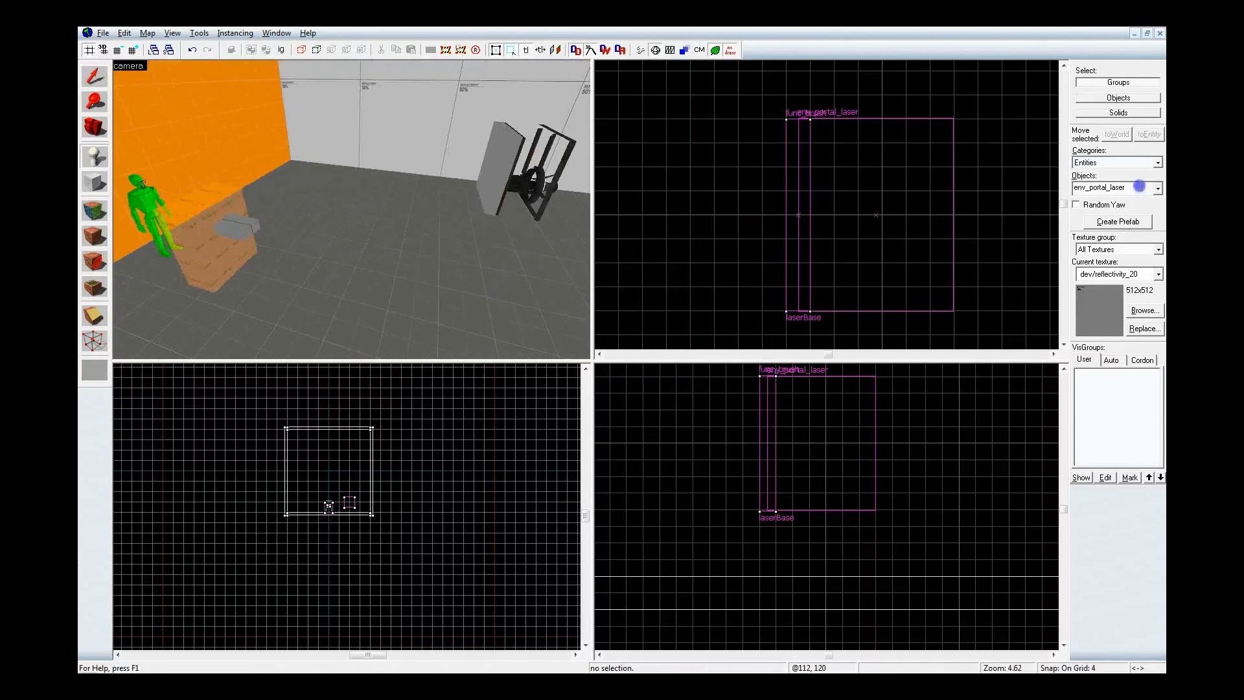
text(tr)
text(ar)
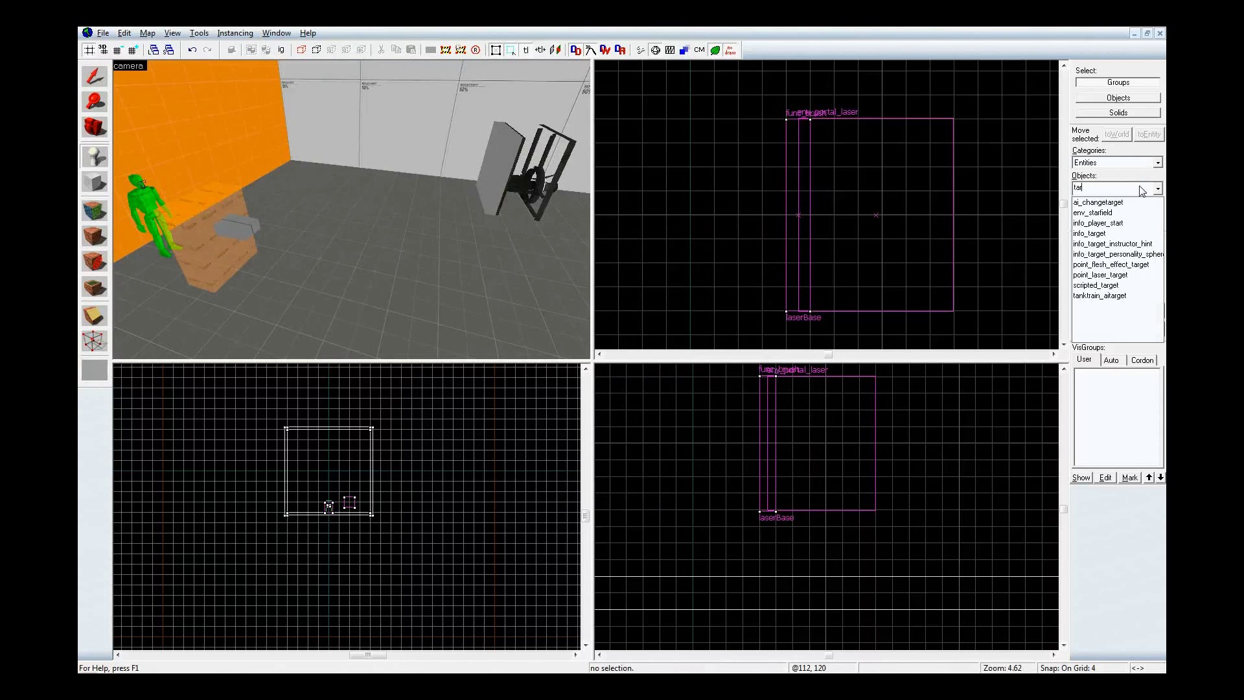
click(1126, 233)
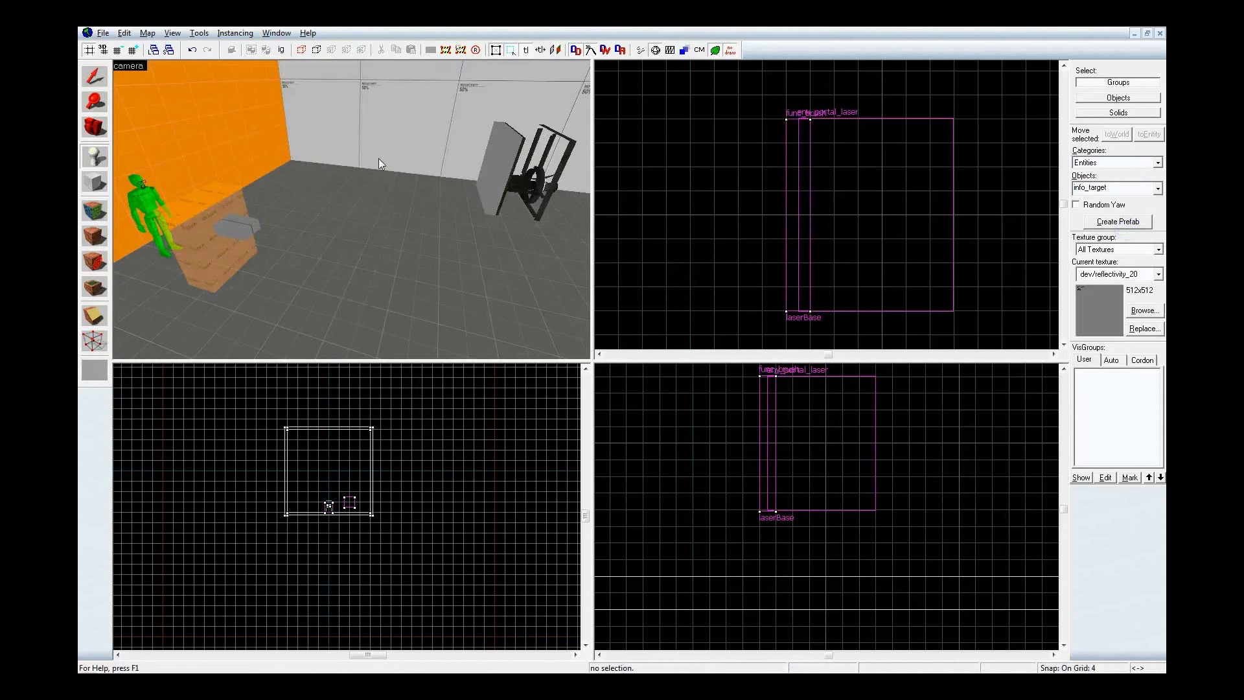
key(shift+s)
click(231, 239)
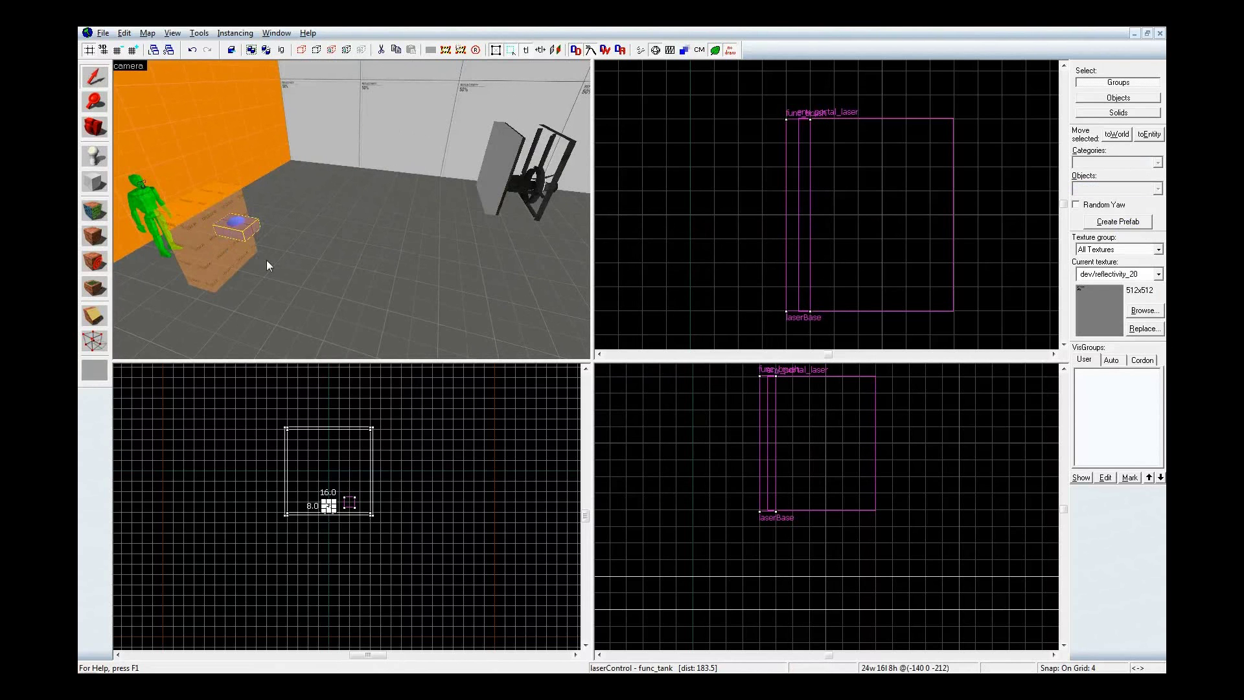
key(shift+e)
click(235, 225)
key(shift+s)
key(ctrl+e)
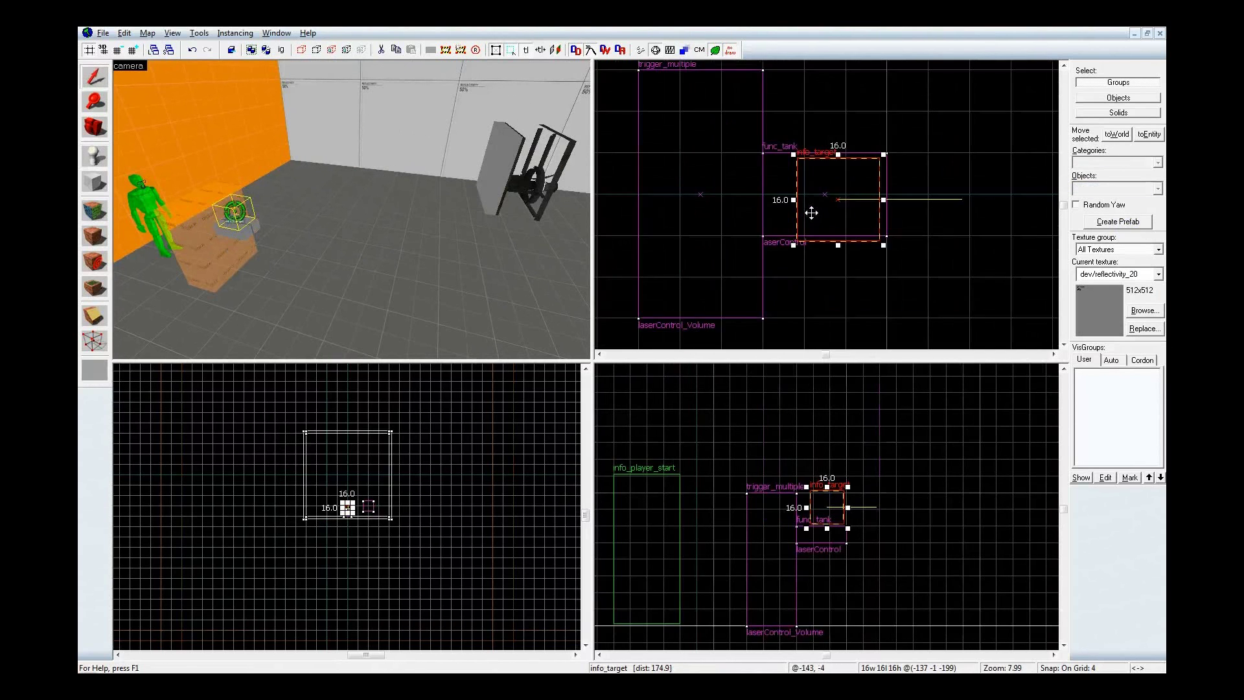
Centre the info_target inside the laserControl func_tank at -140 0 -212, using a grid size of 4.
drag(854, 216, 796, 220)
scroll(797, 208, up, 1)
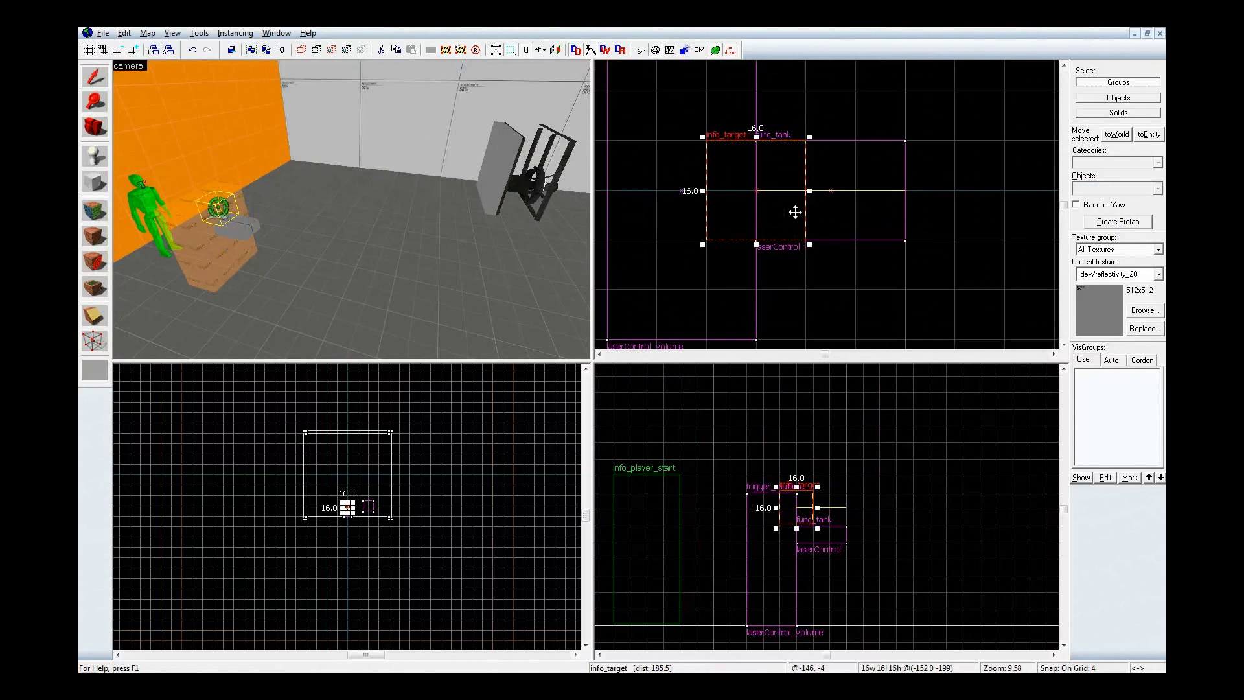
click(136, 50)
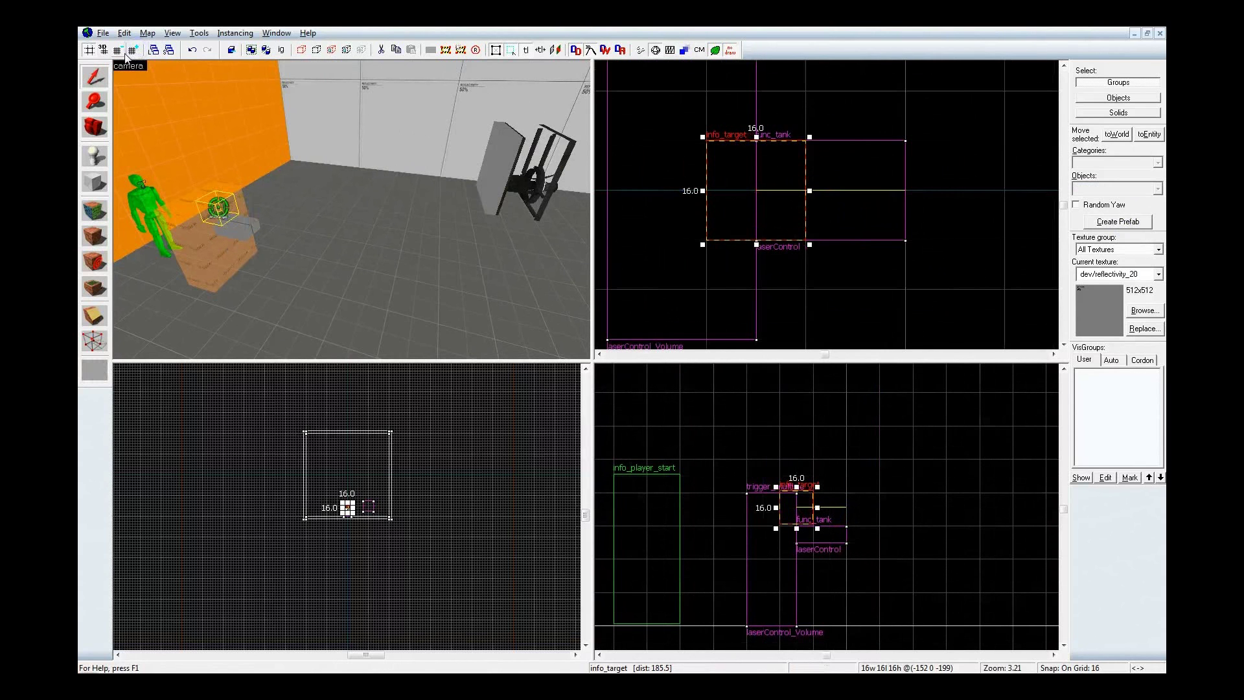
click(118, 50)
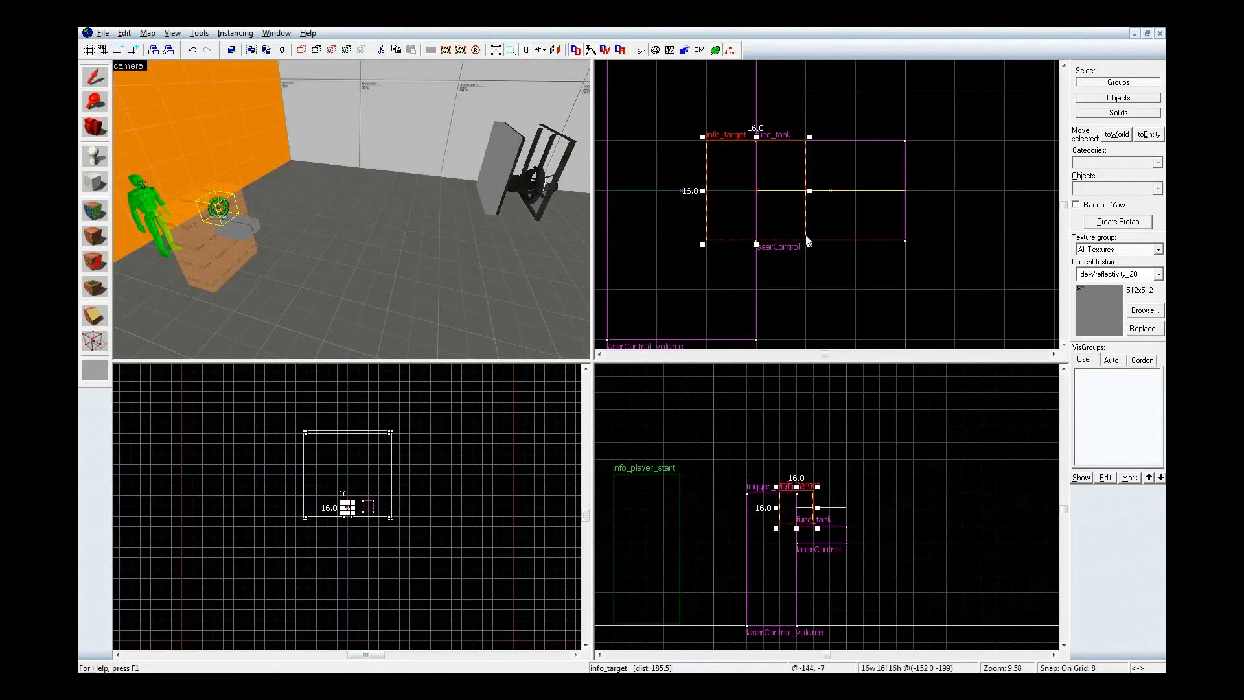
click(118, 50)
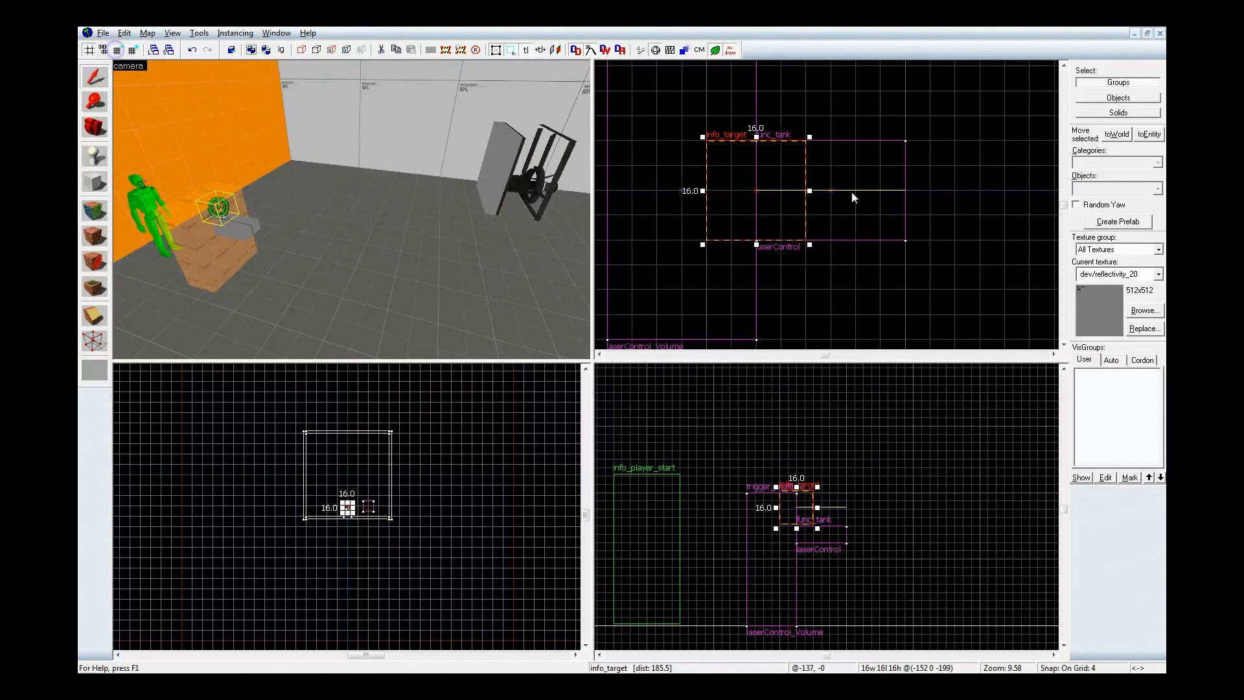
scroll(851, 192, up, 1)
drag(765, 224, 854, 224)
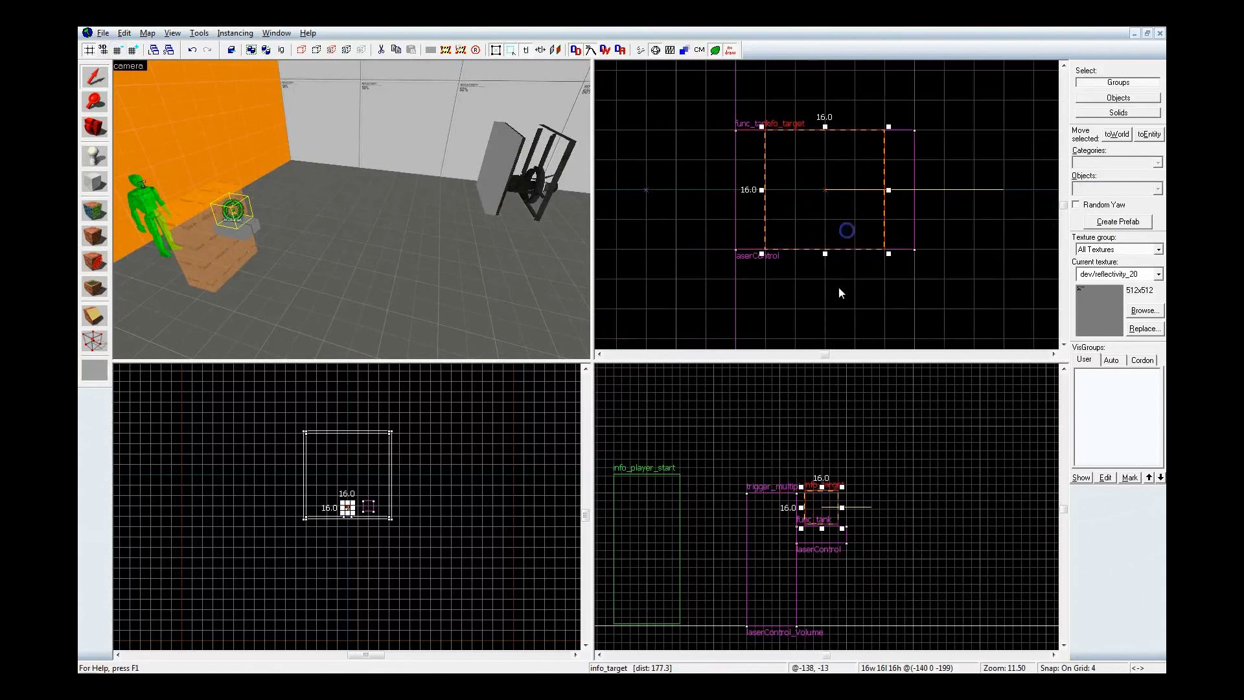
scroll(807, 553, up, 4)
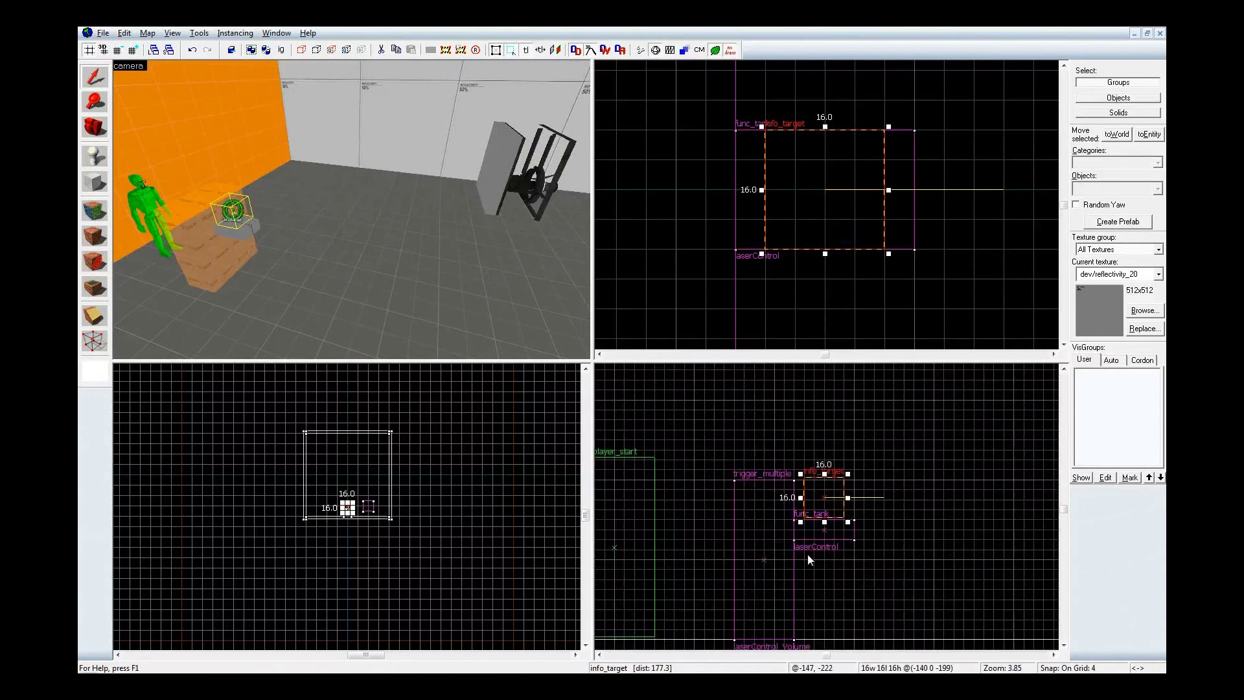
drag(855, 528, 855, 544)
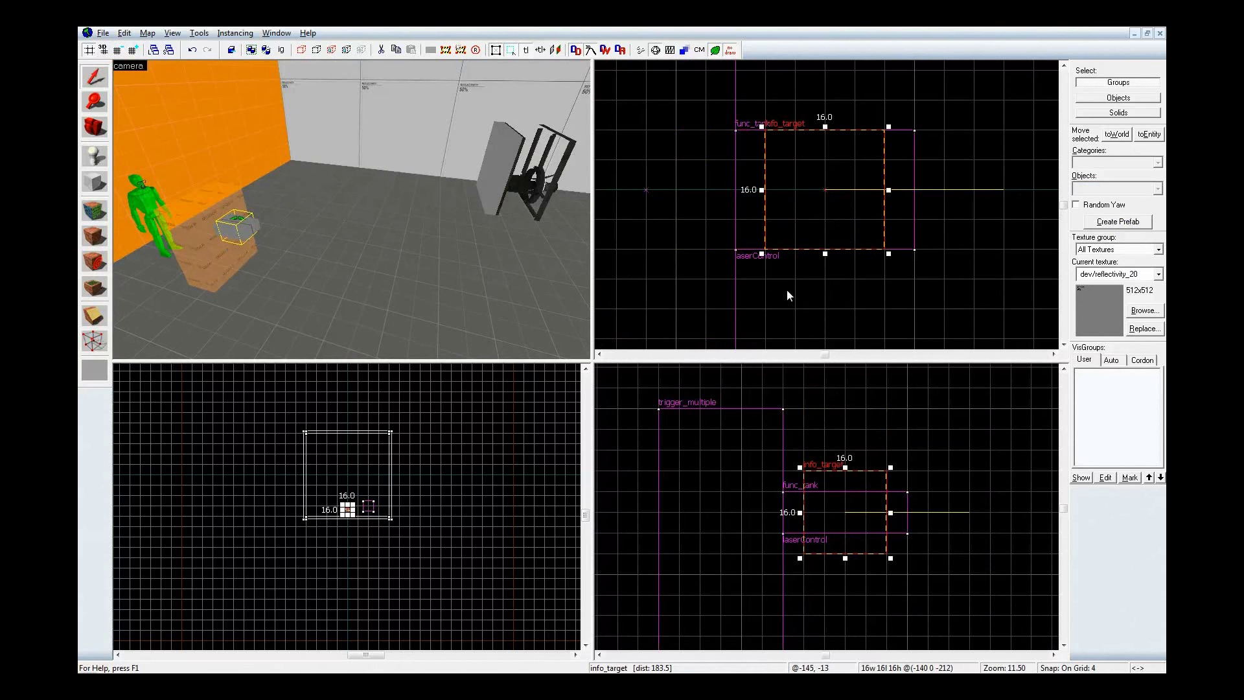
Name the info_target inside the func_tank laserControl_reference.
key(alt+Return)
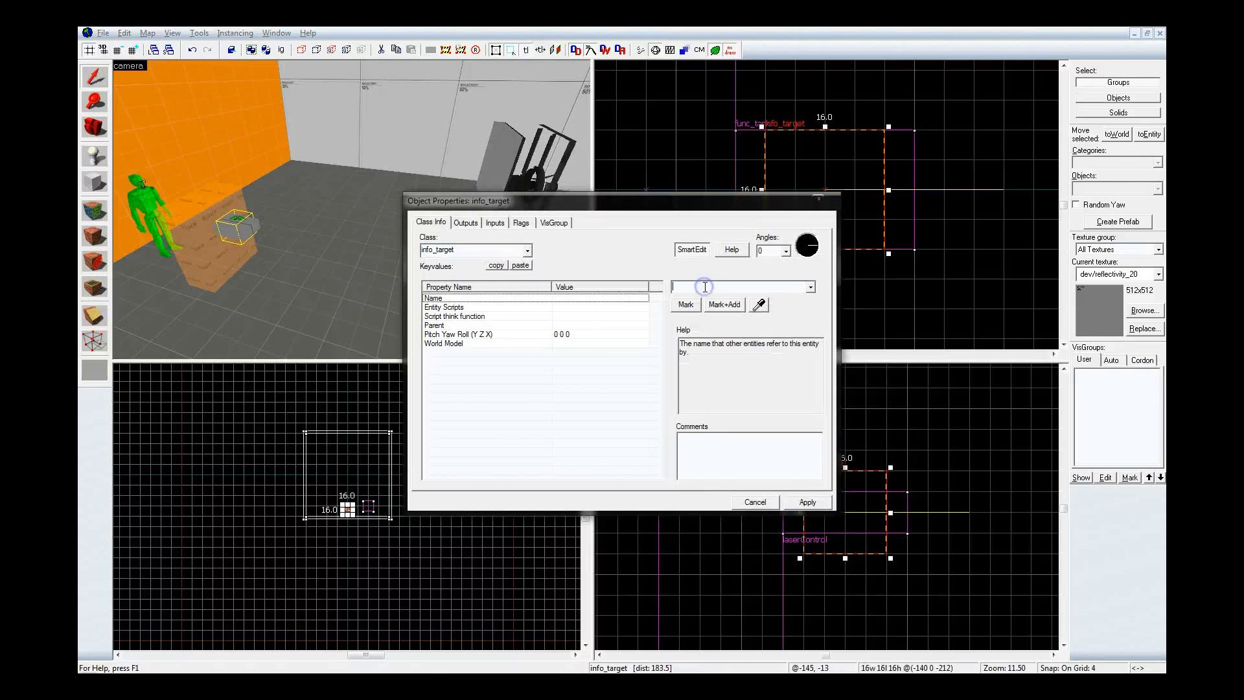
text(la)
key(Down)
key(Down)
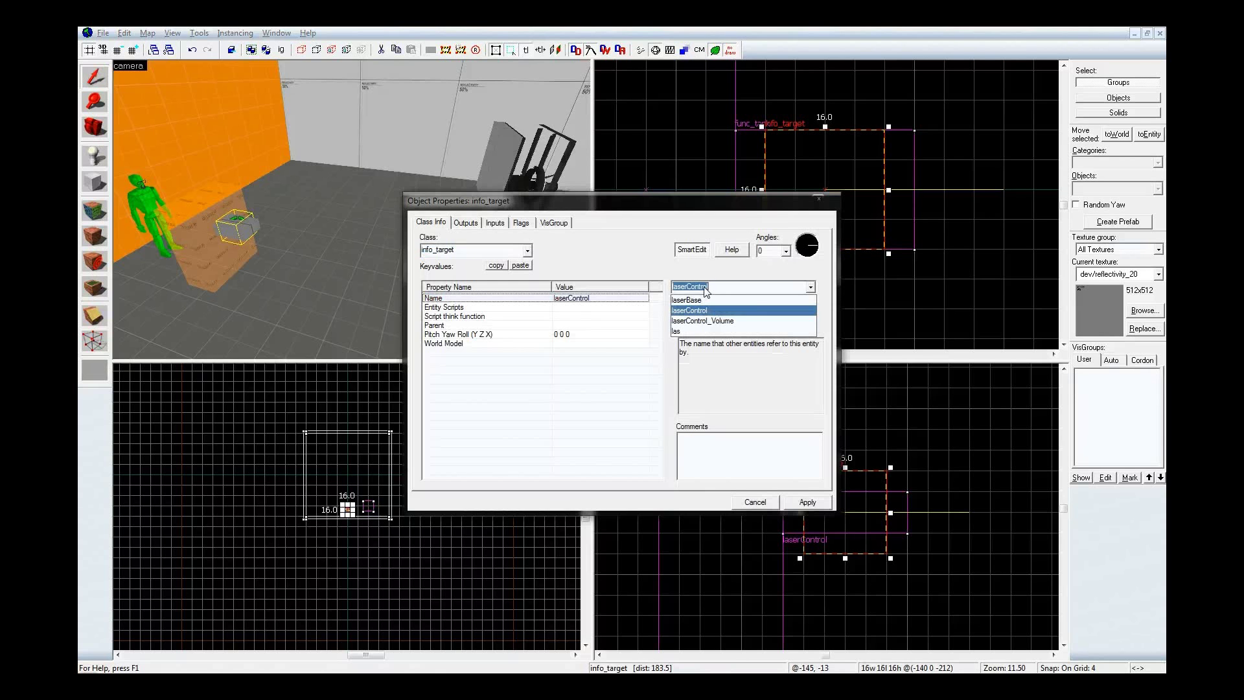
text(_reference)
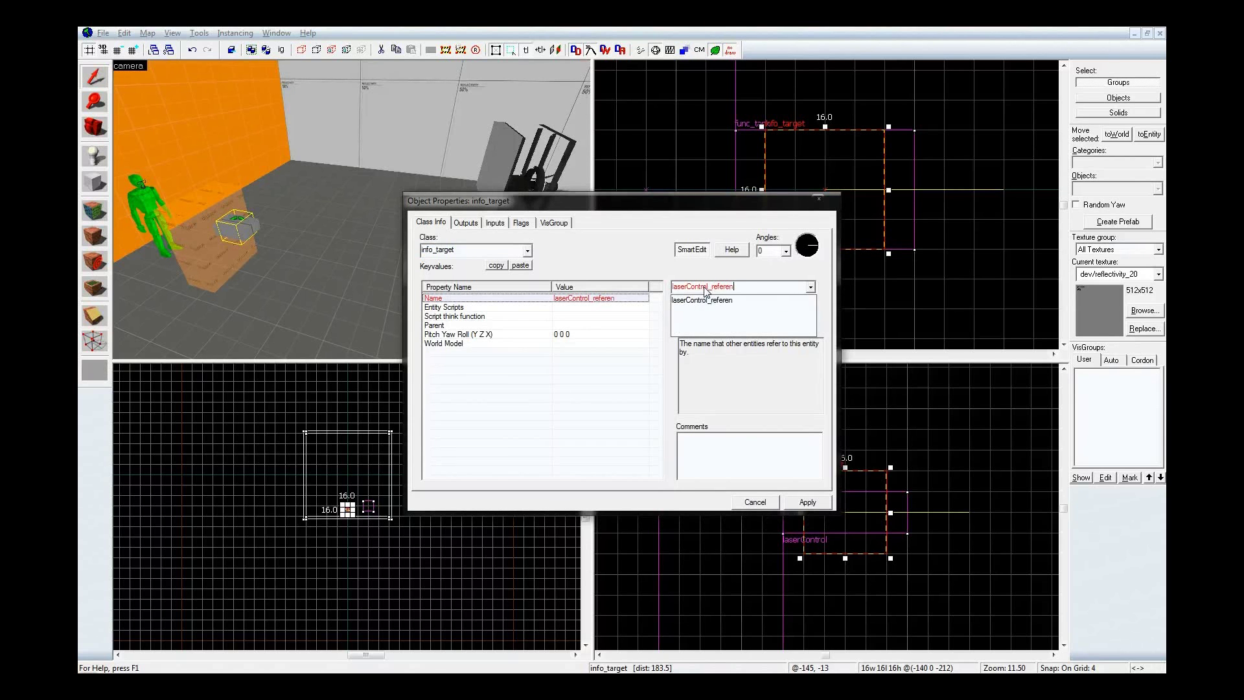
key(Return)
click(818, 200)
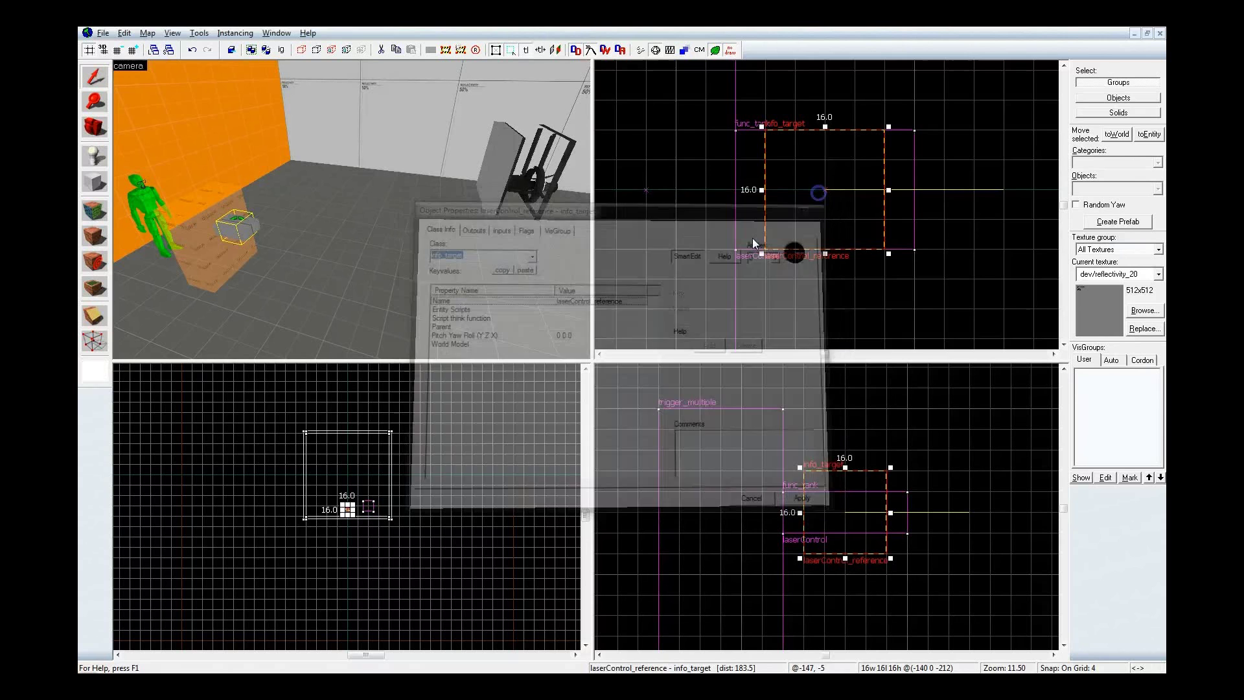
Copy the laserControl_reference info_target and centre the copy in the laserBase brush at 36 128 -192.
scroll(682, 287, down, 8)
scroll(708, 294, down, 1)
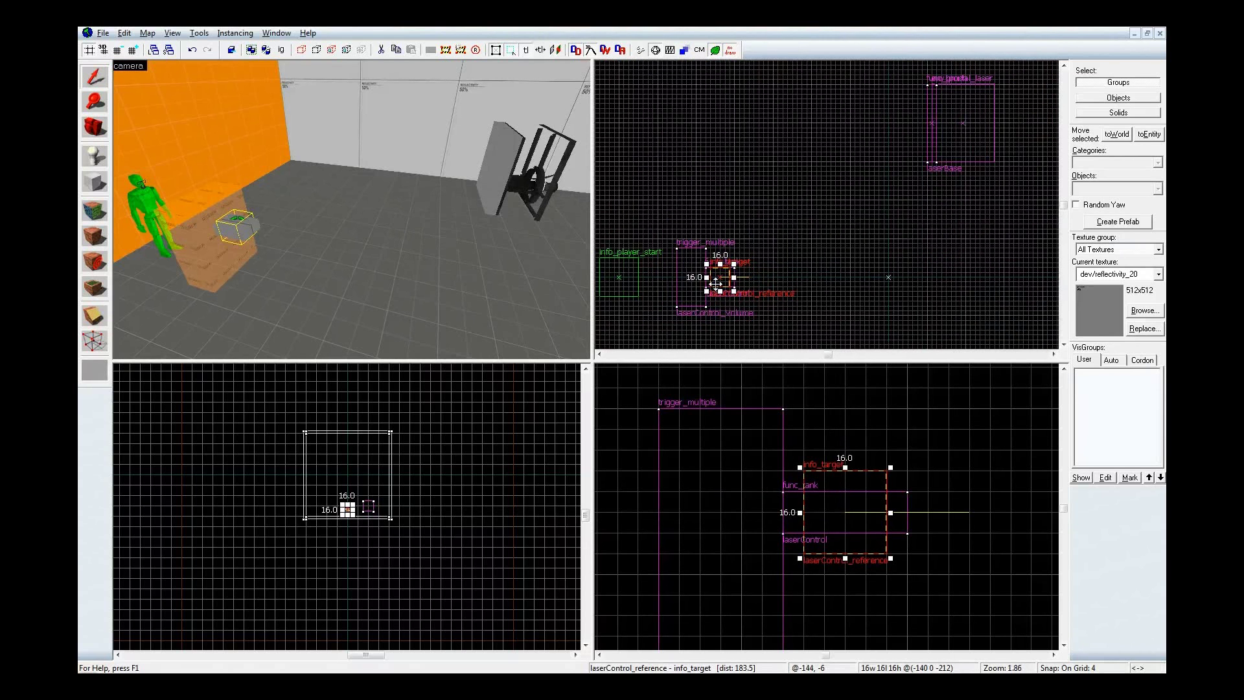
shift+drag(716, 283, 701, 226)
scroll(1041, 86, up, 6)
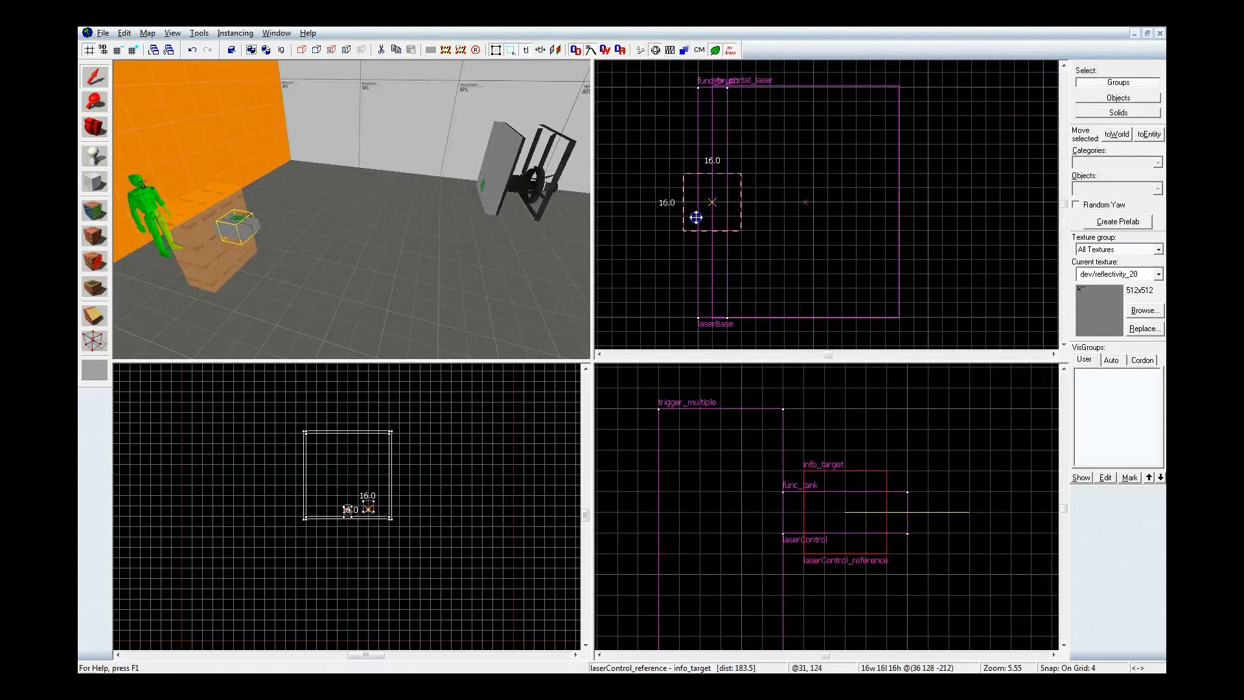
key(ctrl+e)
drag(843, 524, 844, 426)
key(z)
key(w)
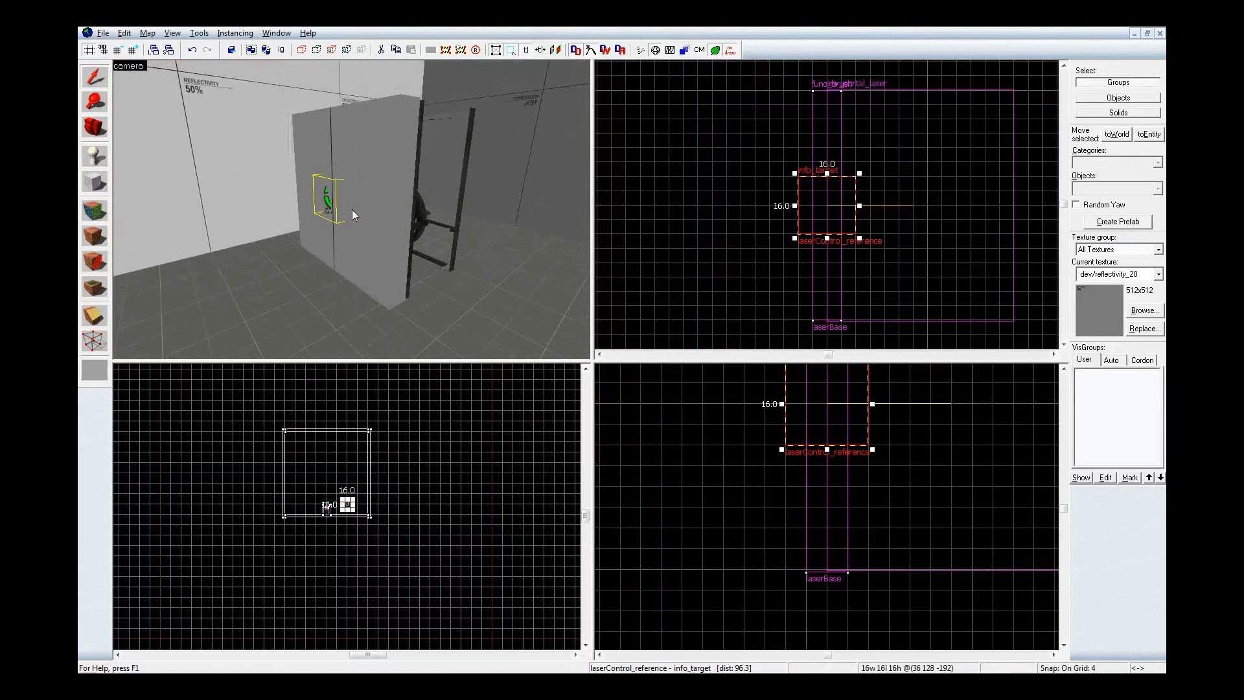
Rename the copied info_target in the laserBase brush to laserBase_reference.
key(alt+Return)
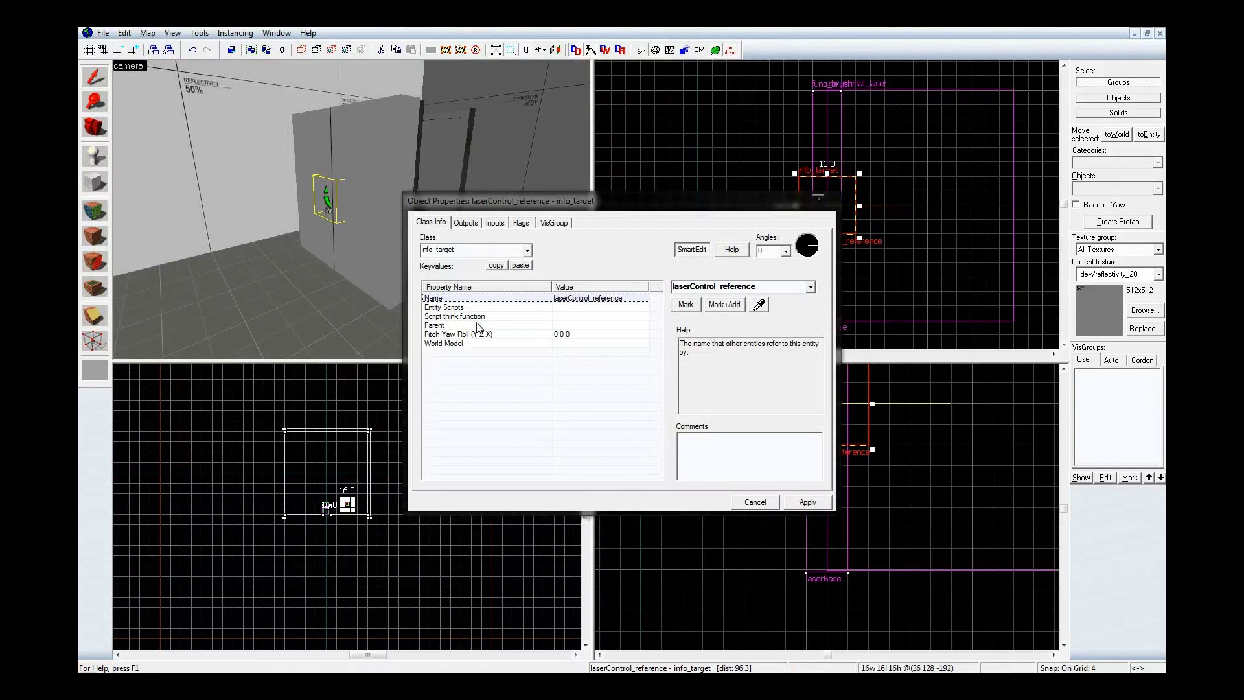
click(782, 286)
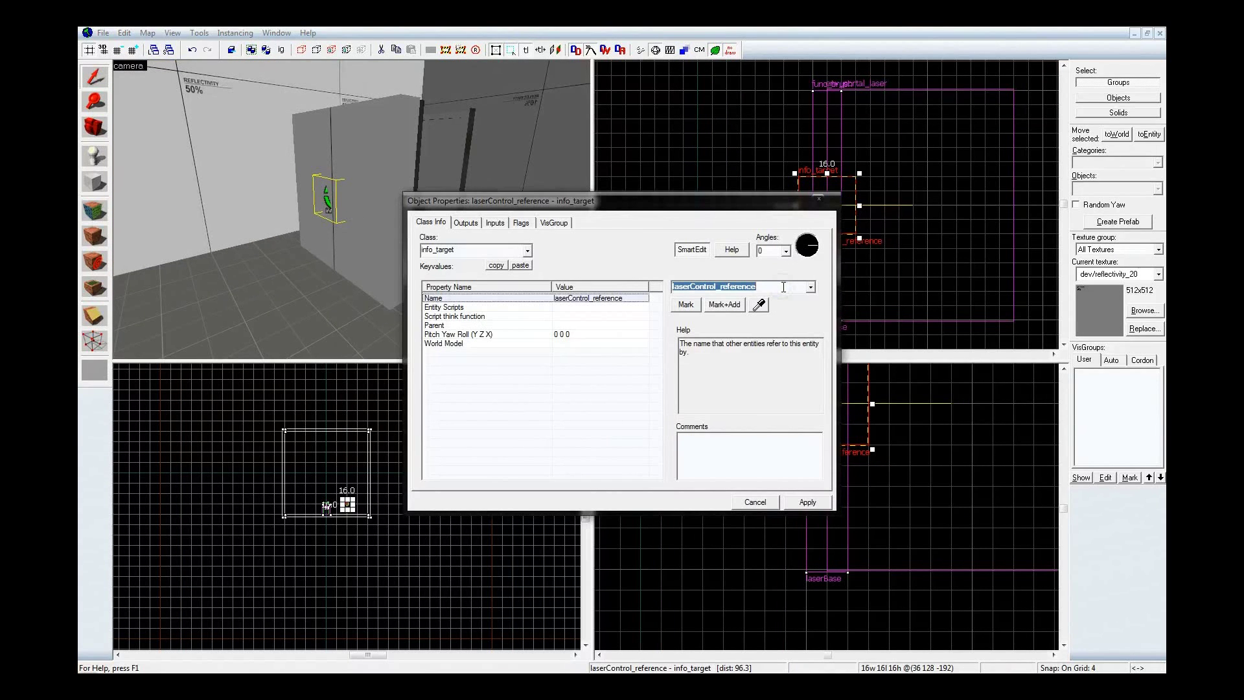
text(laserBase)
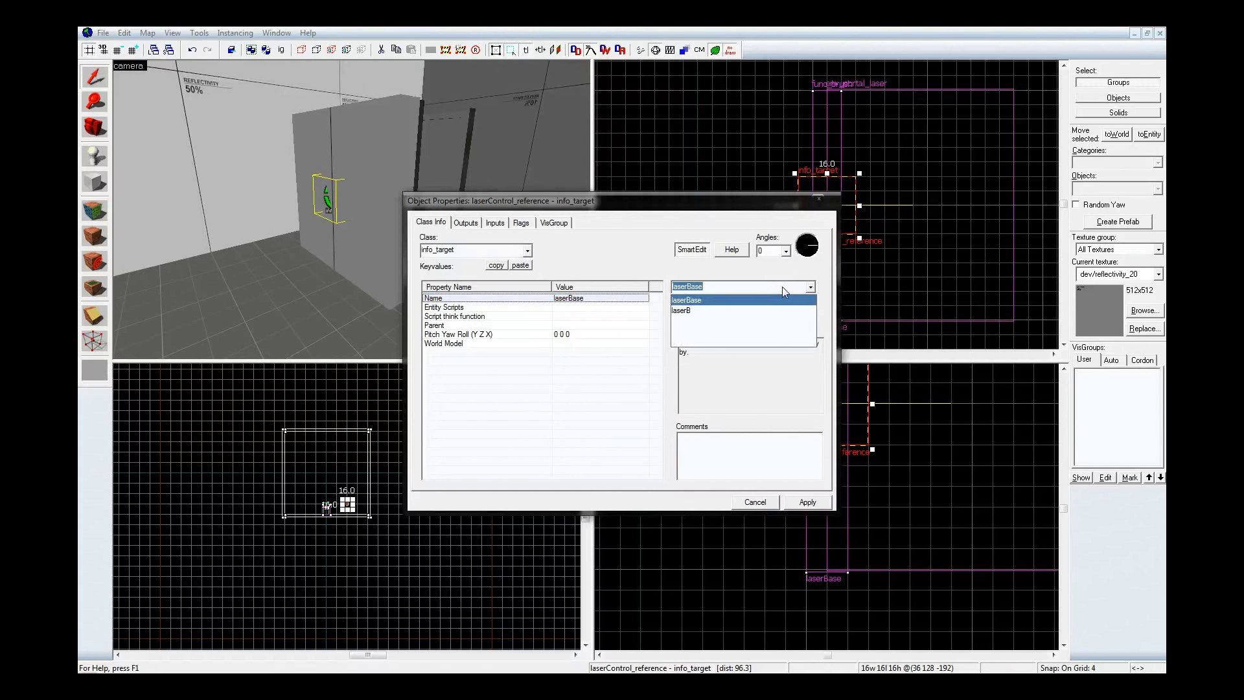
text(_reference)
key(Return)
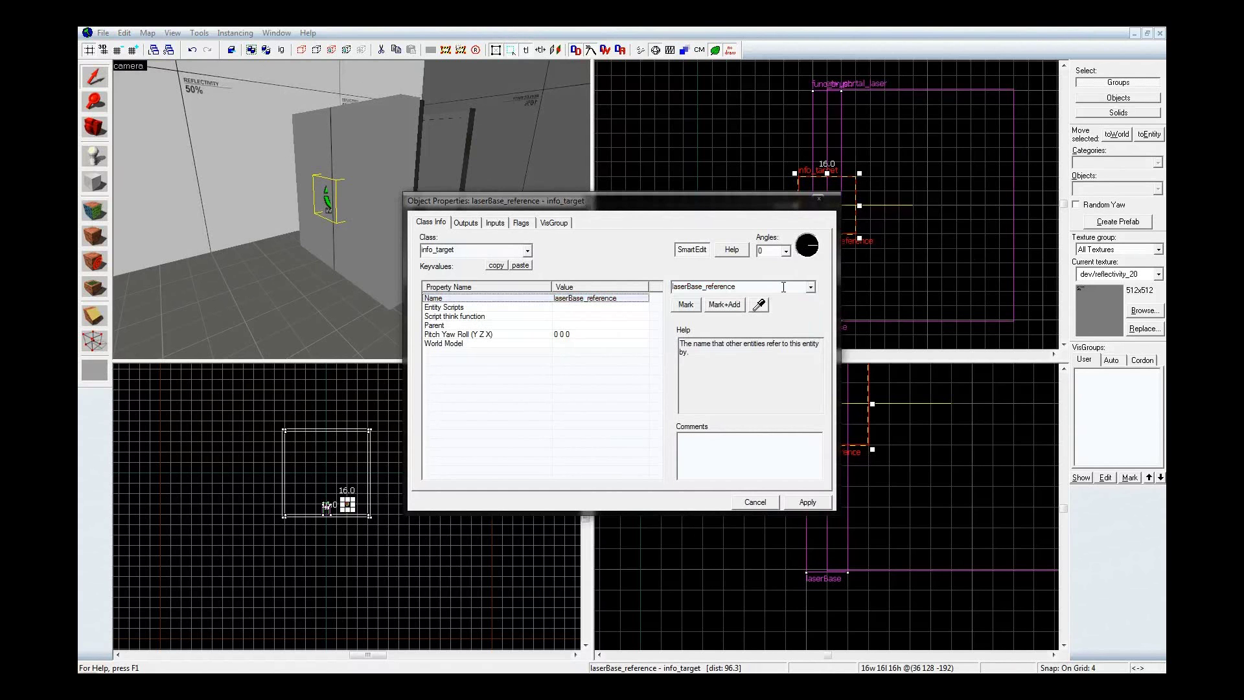
Set the env_portal_laser's parent to laserBase by picking the brush behind it, apply the change and clear the selection.
key(z)
key(d)
key(z)
click(324, 235)
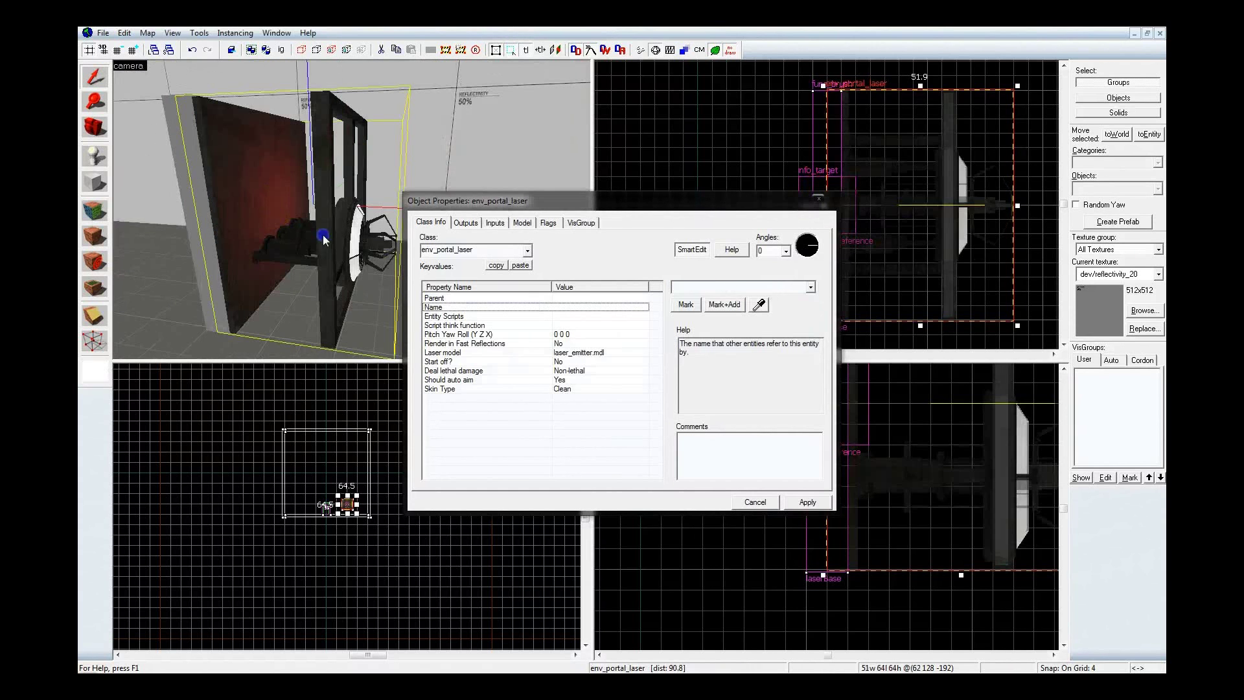
click(582, 299)
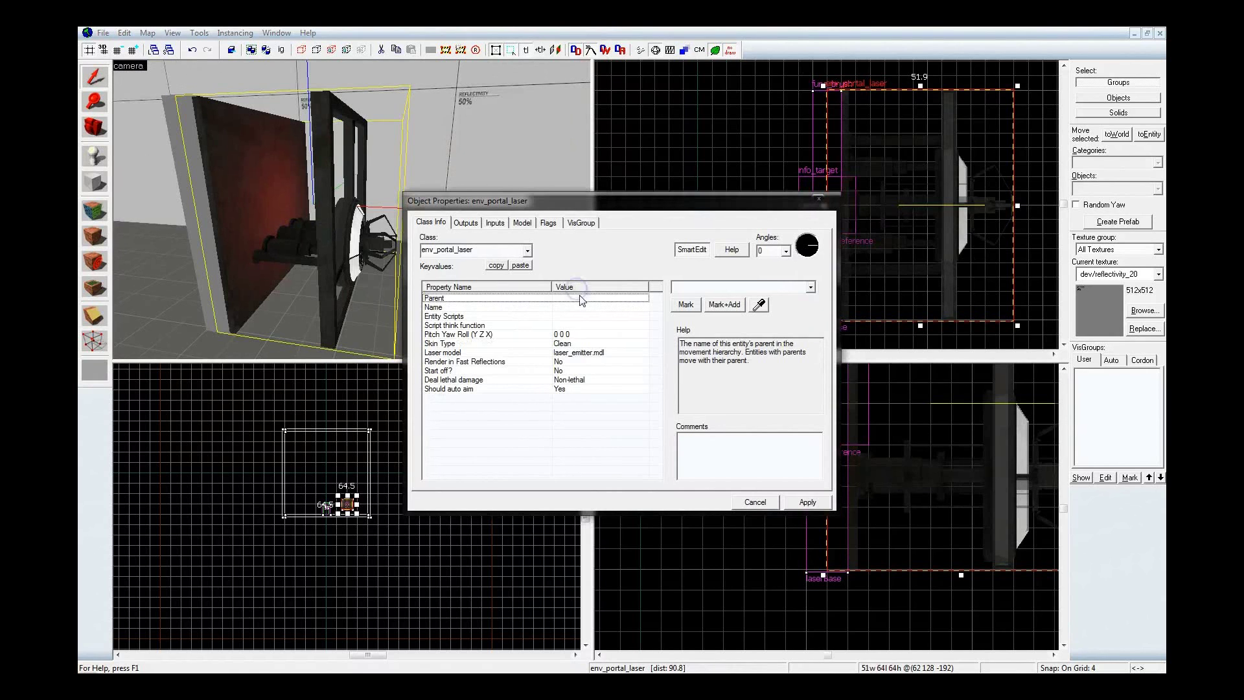
click(759, 305)
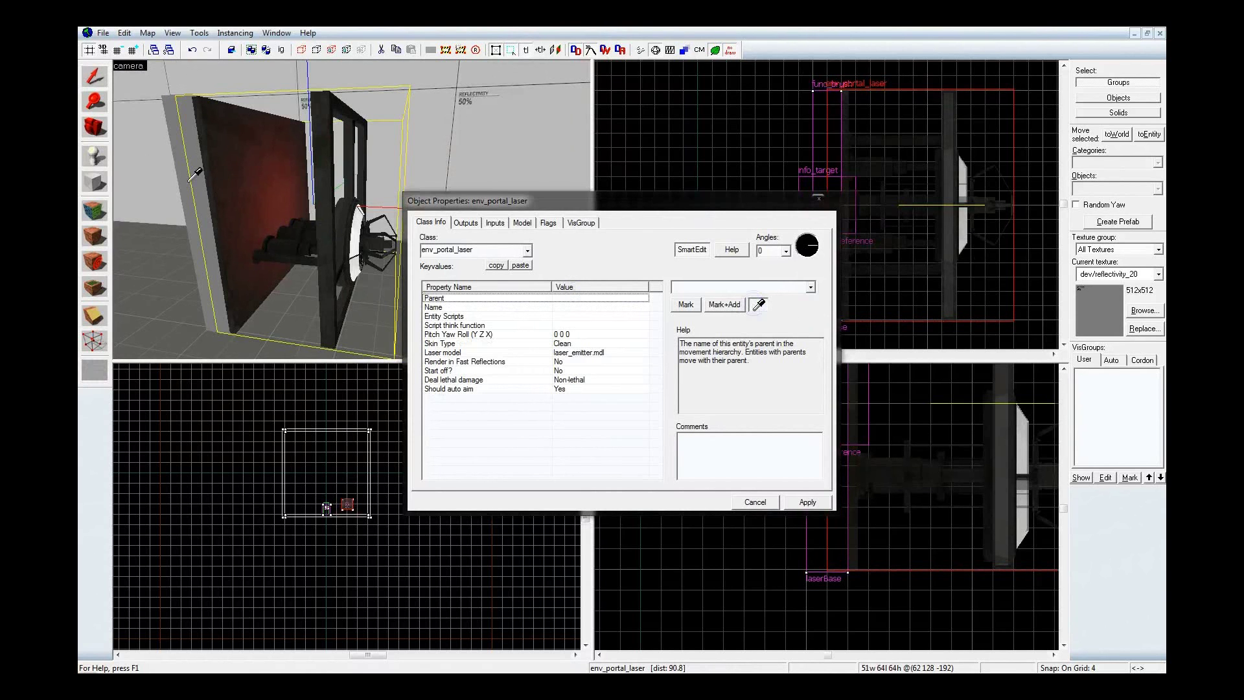
key(z)
key(w)
key(a)
click(352, 209)
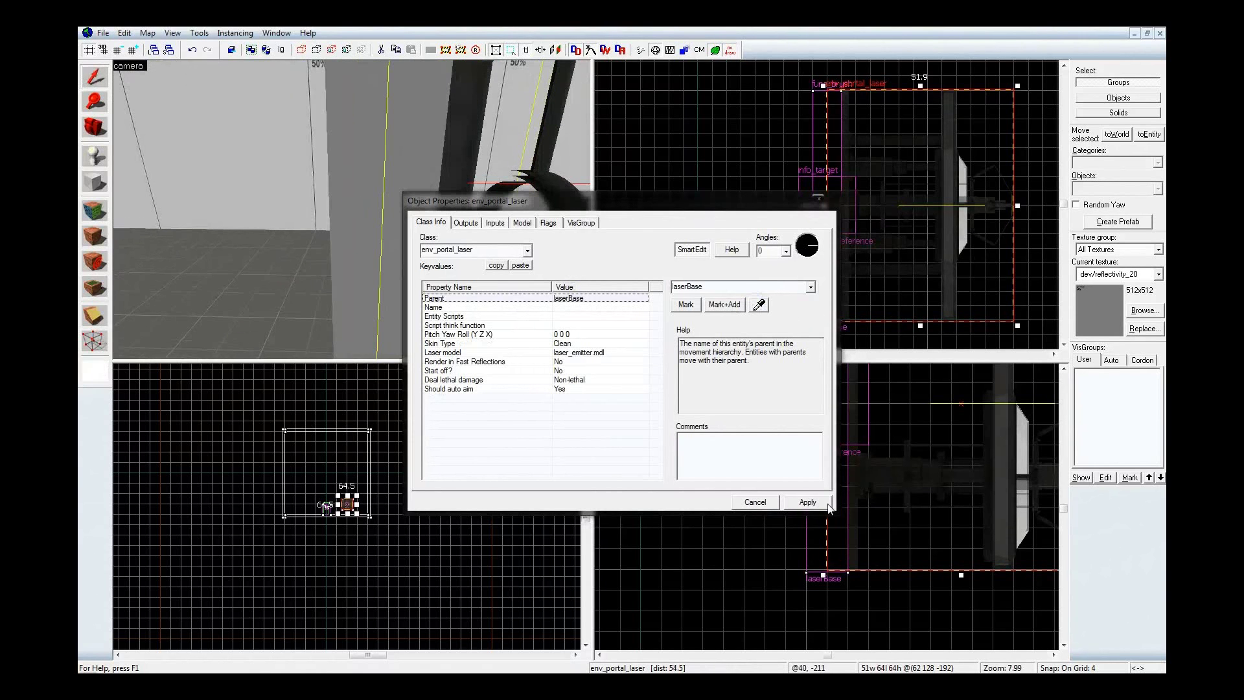
click(807, 502)
click(819, 199)
click(740, 150)
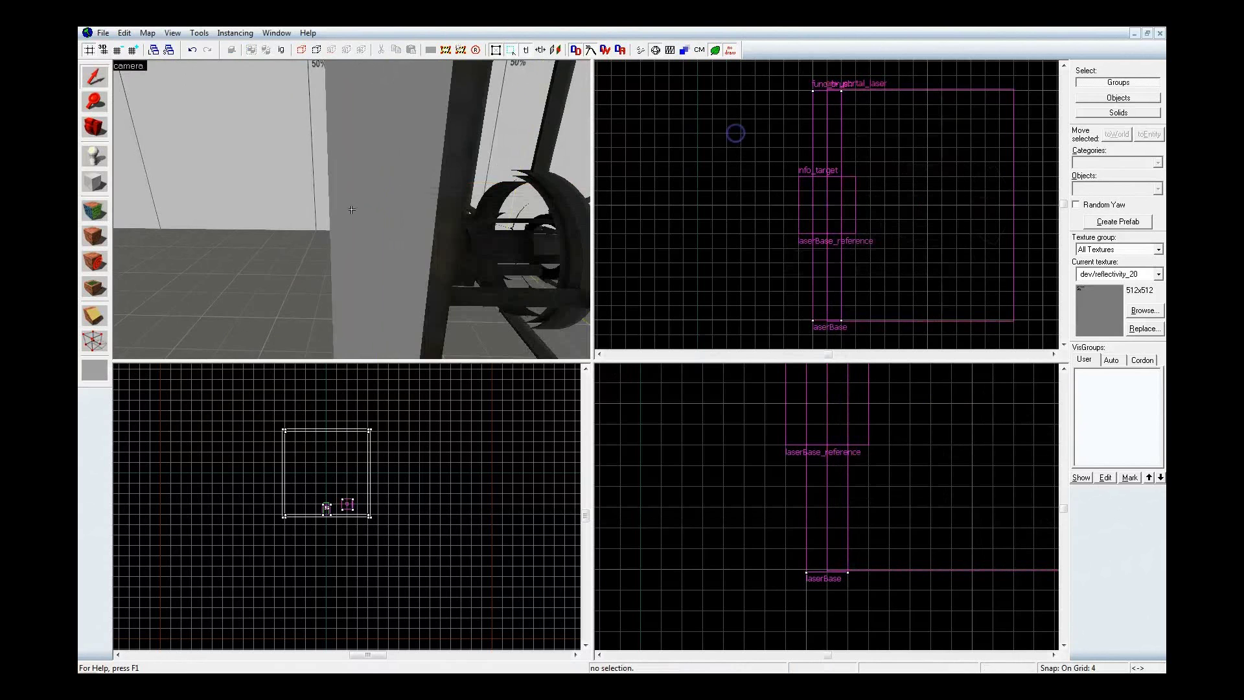
Place a logic_measure_movement entity on the floor between the control block and the laser, and centre the 2D views on it.
scroll(352, 209, up, 8)
key(shift+e)
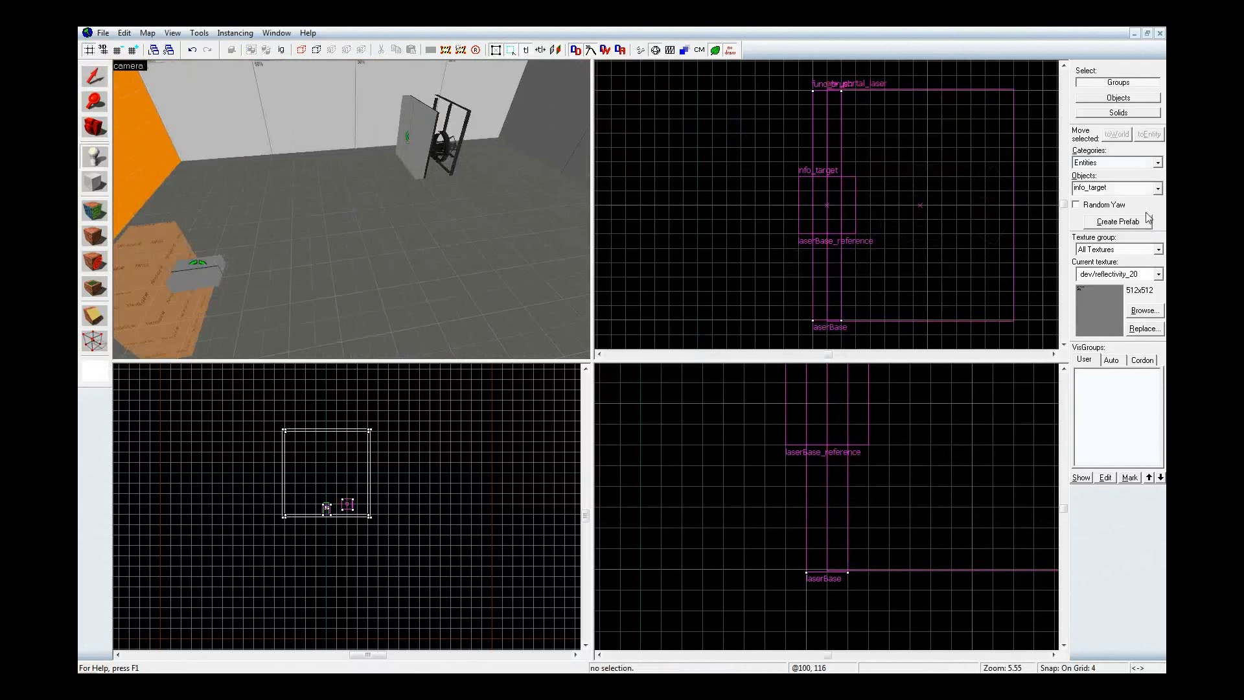
click(1132, 189)
text(ease)
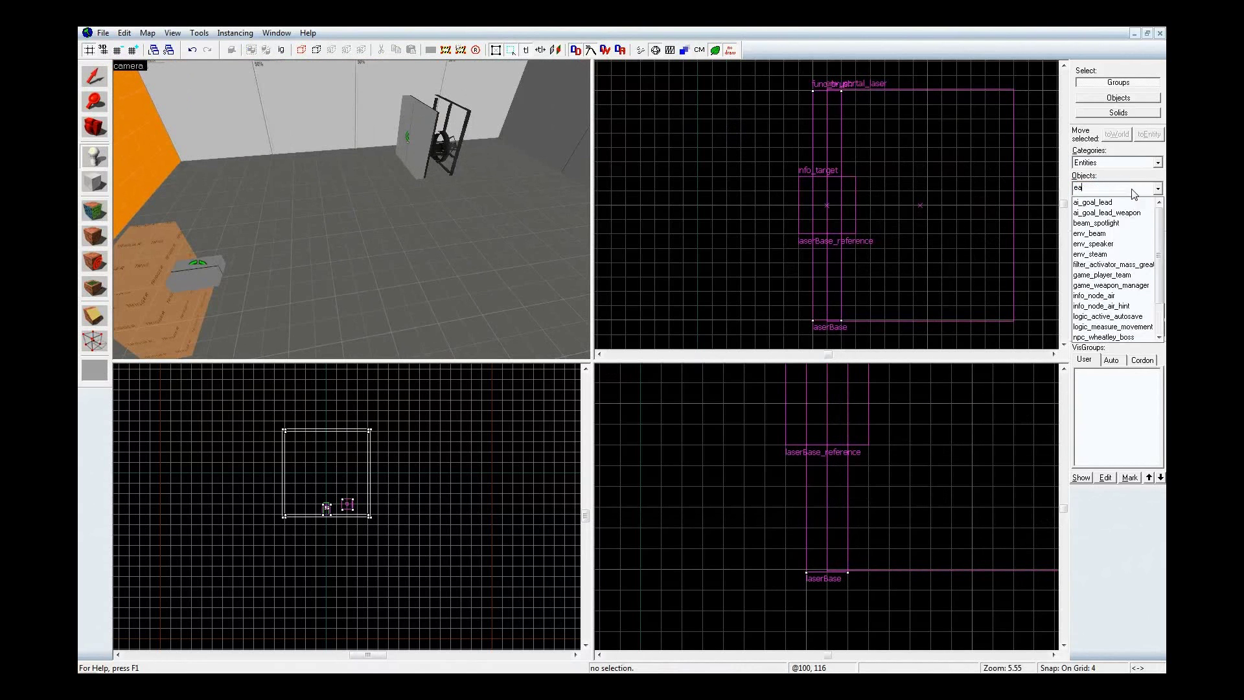
click(1134, 201)
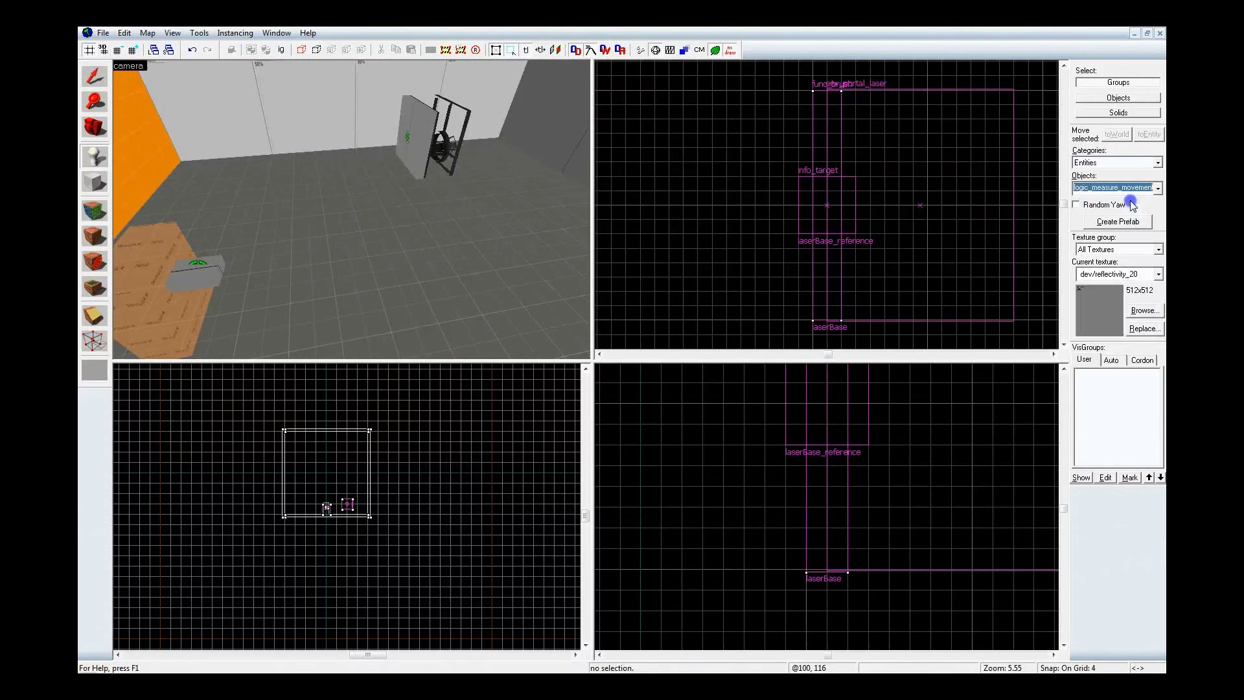
click(355, 258)
key(shift+s)
key(ctrl+e)
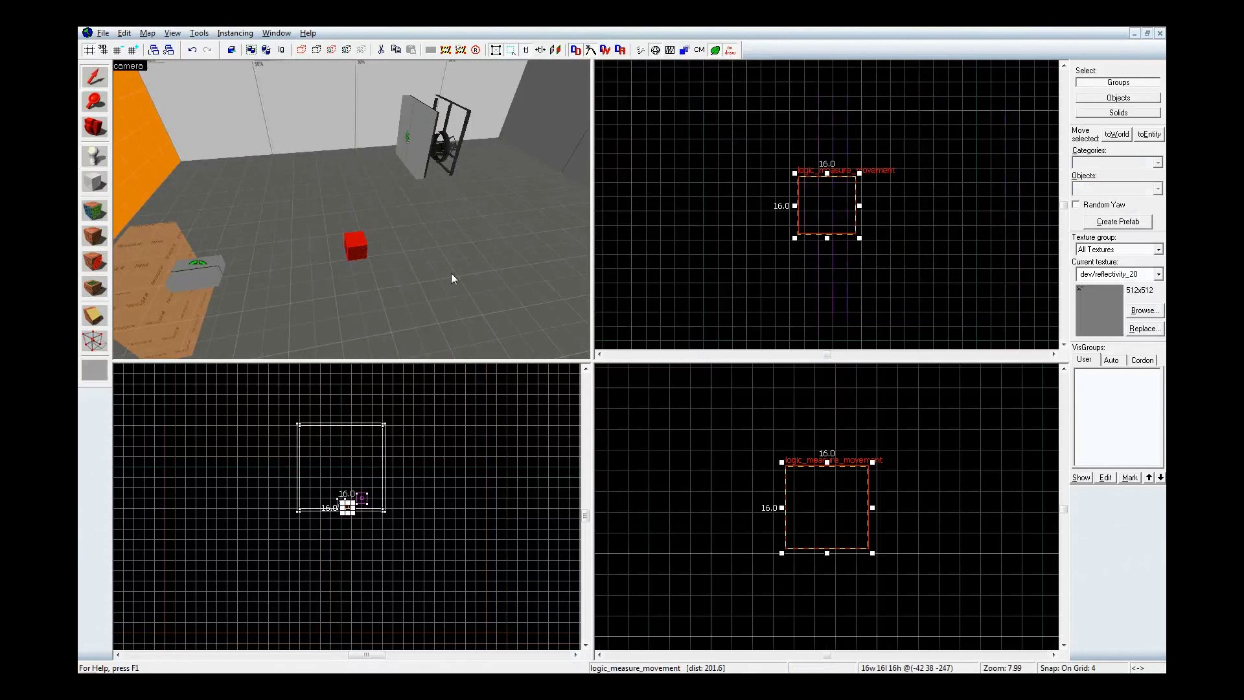
Move the logic_measure_movement entity to -32 32 -248 and open its properties.
key(alt+Return)
scroll(918, 186, down, 2)
scroll(818, 199, up, 3)
drag(888, 187, 930, 209)
drag(880, 539, 878, 538)
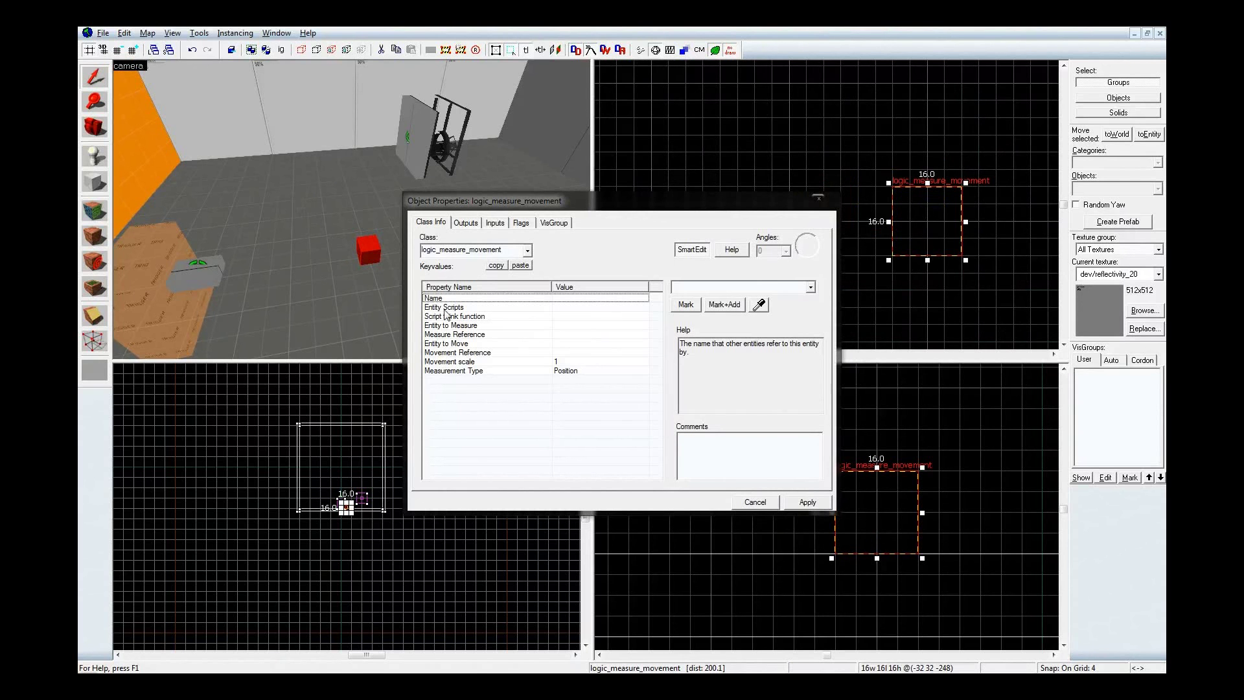
Set Entity to Measure to laserControl and Measure Reference to laserControl_reference by picking the control block and its info_target.
click(562, 325)
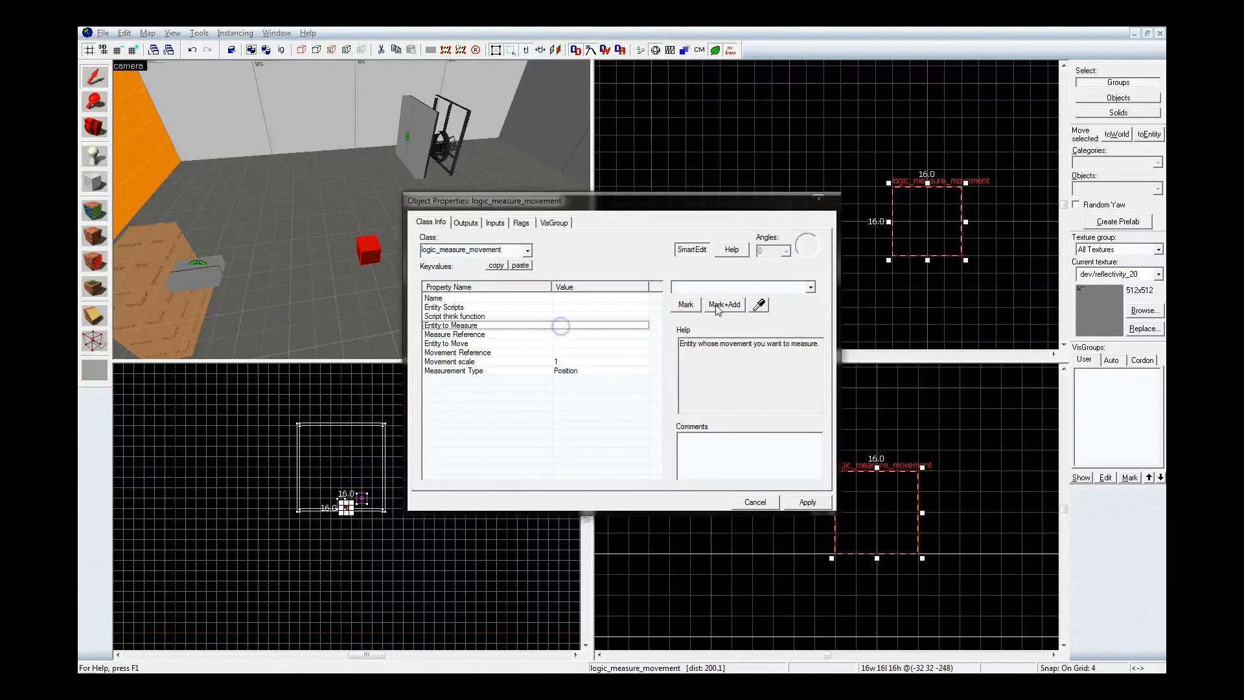
click(169, 270)
key(z)
key(w)
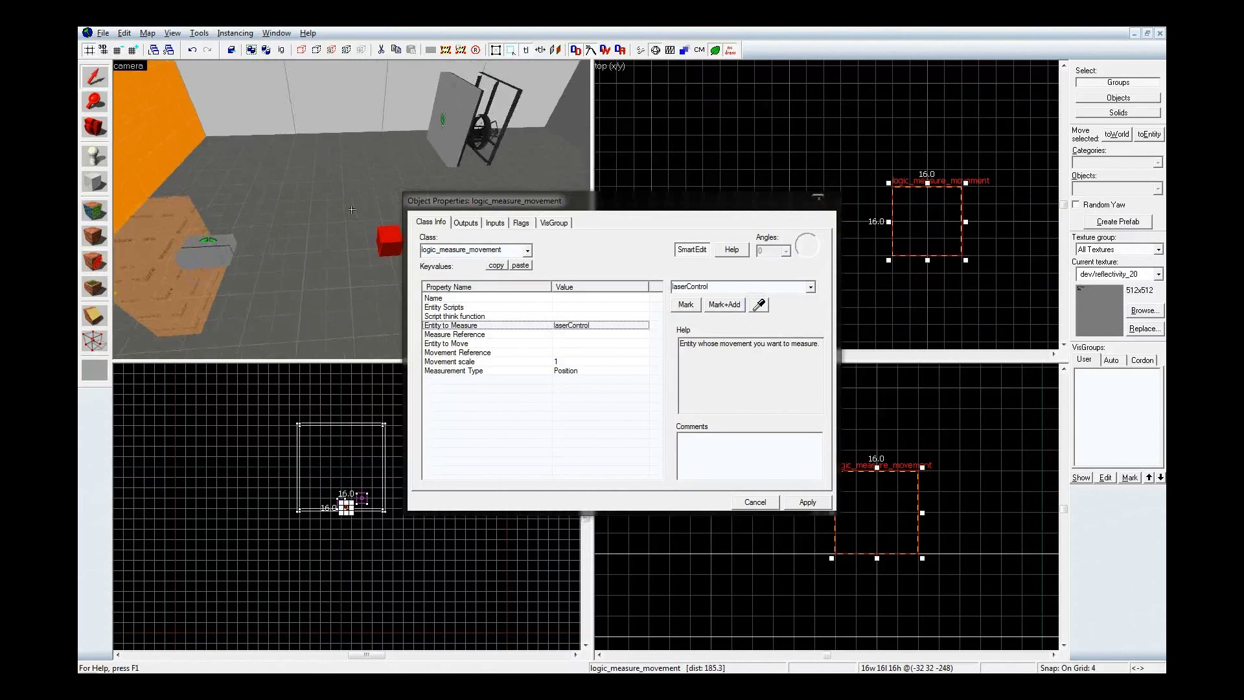
key(z)
click(583, 334)
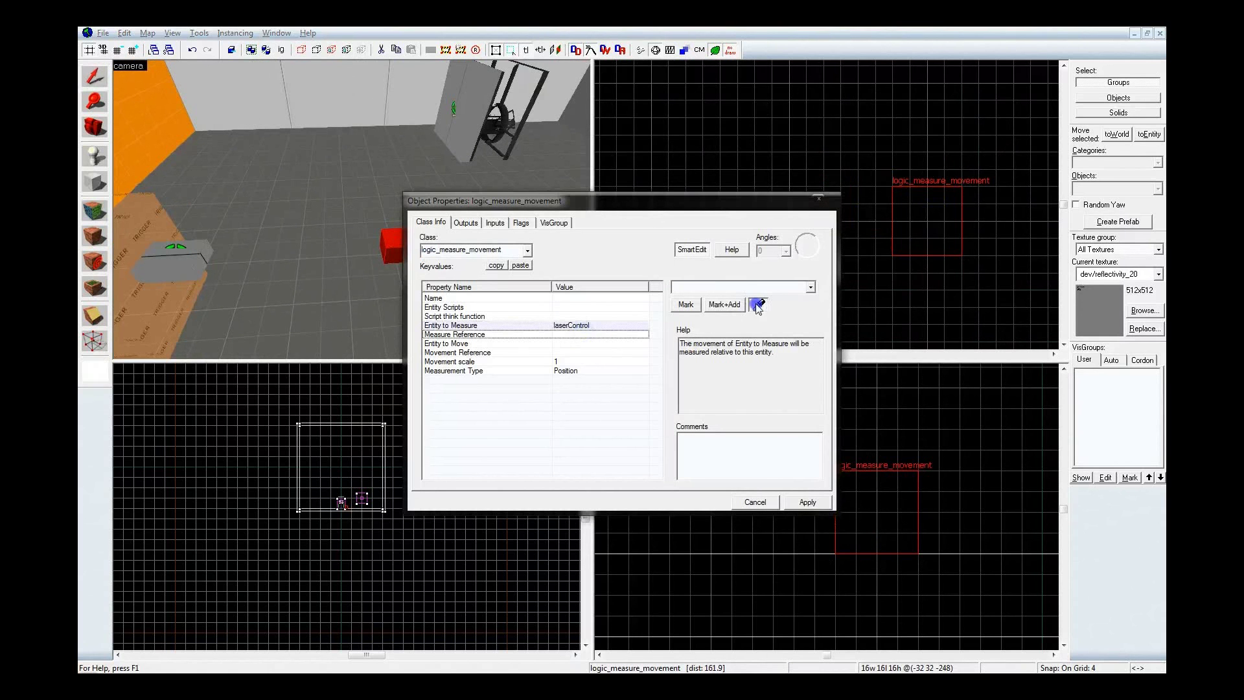
click(759, 304)
click(174, 246)
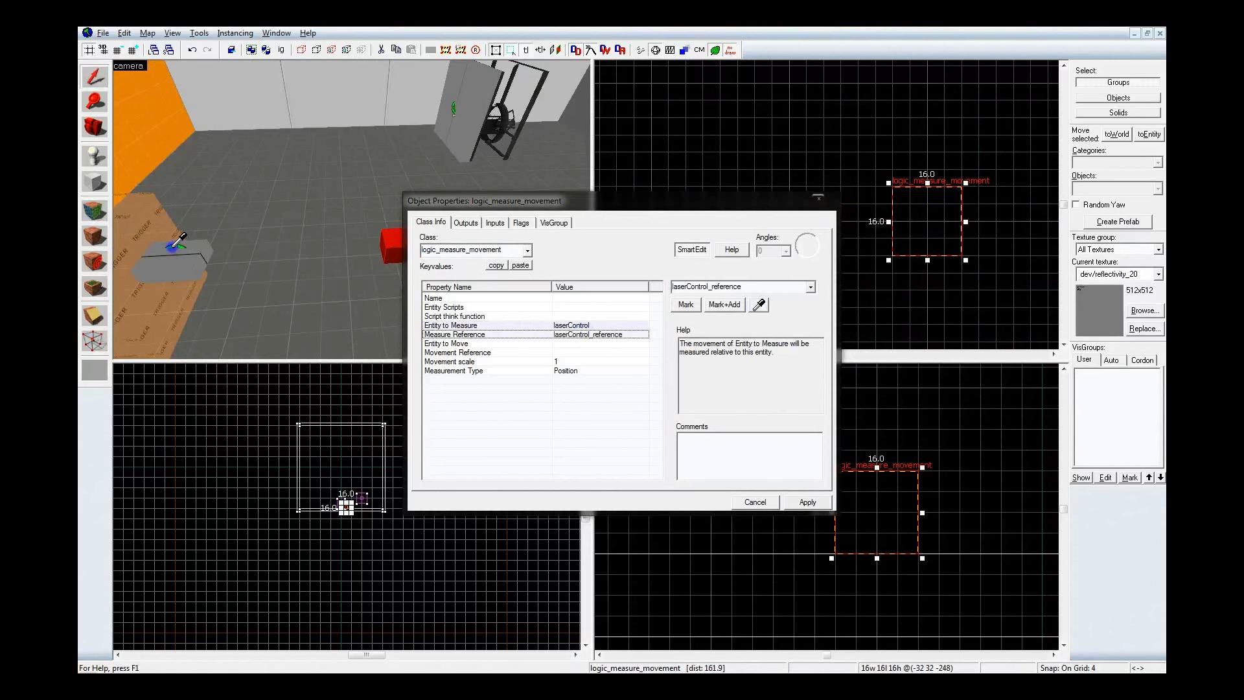
Pick laserBase as Entity to Move and laserBase_reference as Movement Reference, apply the changes and clear the selection.
click(625, 344)
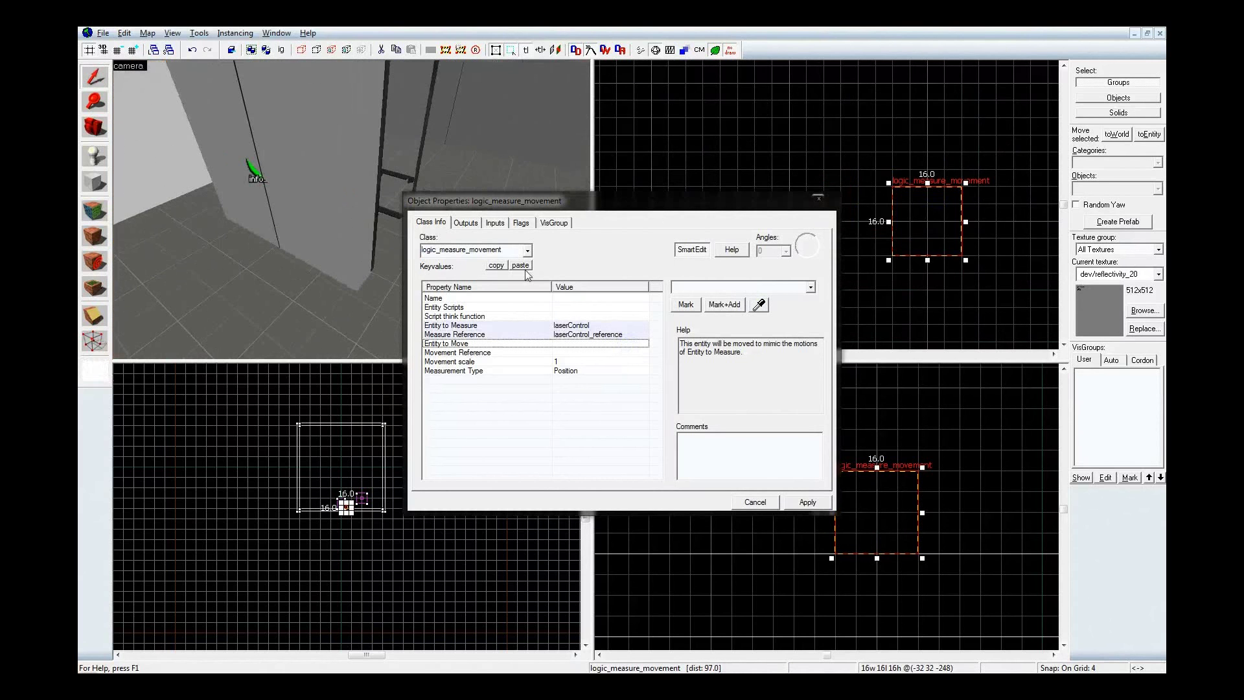
click(758, 305)
click(341, 503)
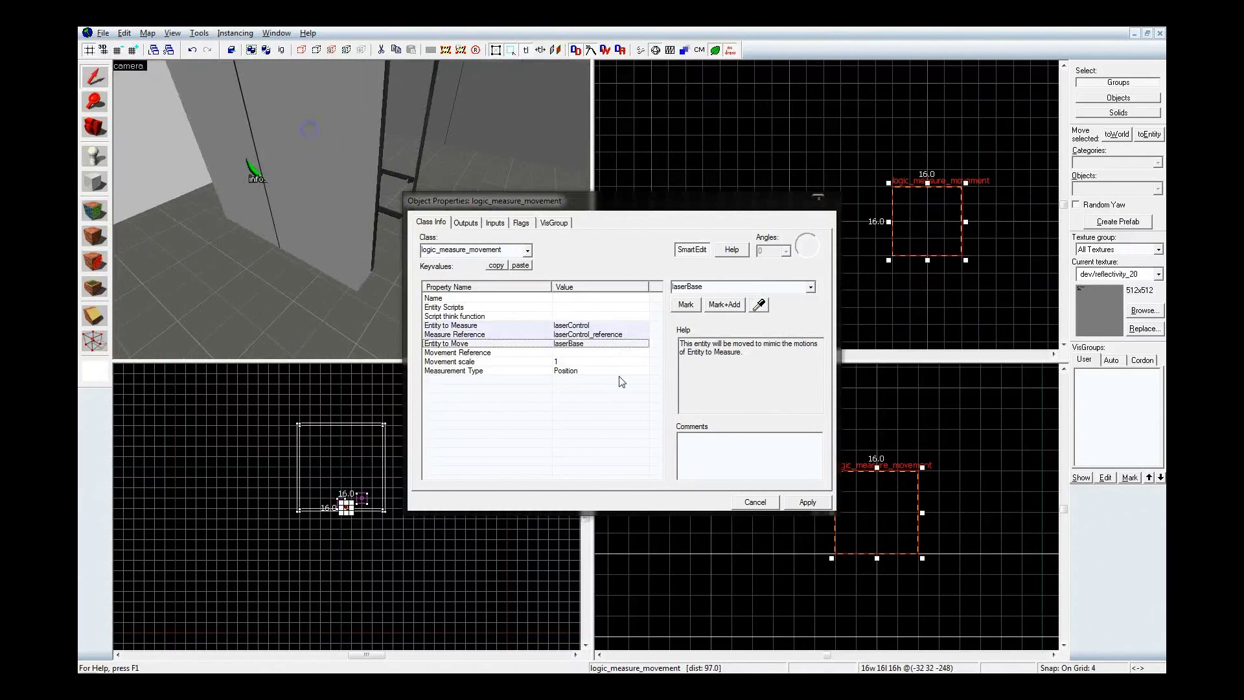
click(609, 353)
click(762, 307)
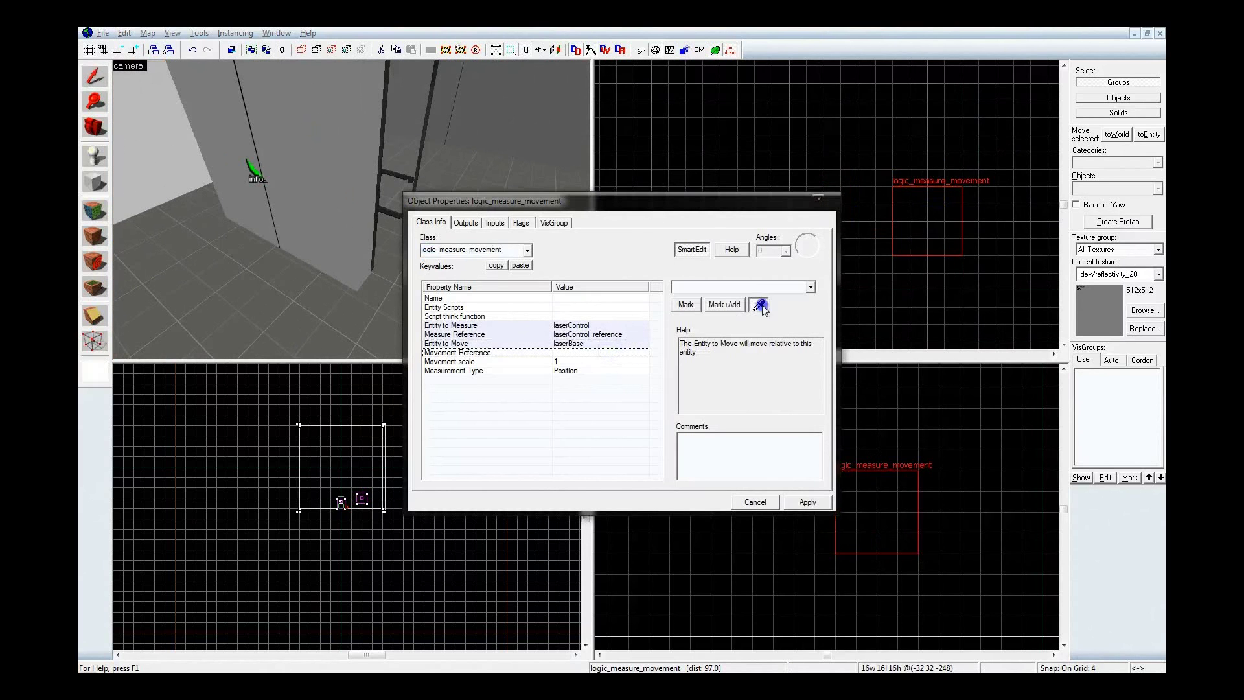
click(255, 171)
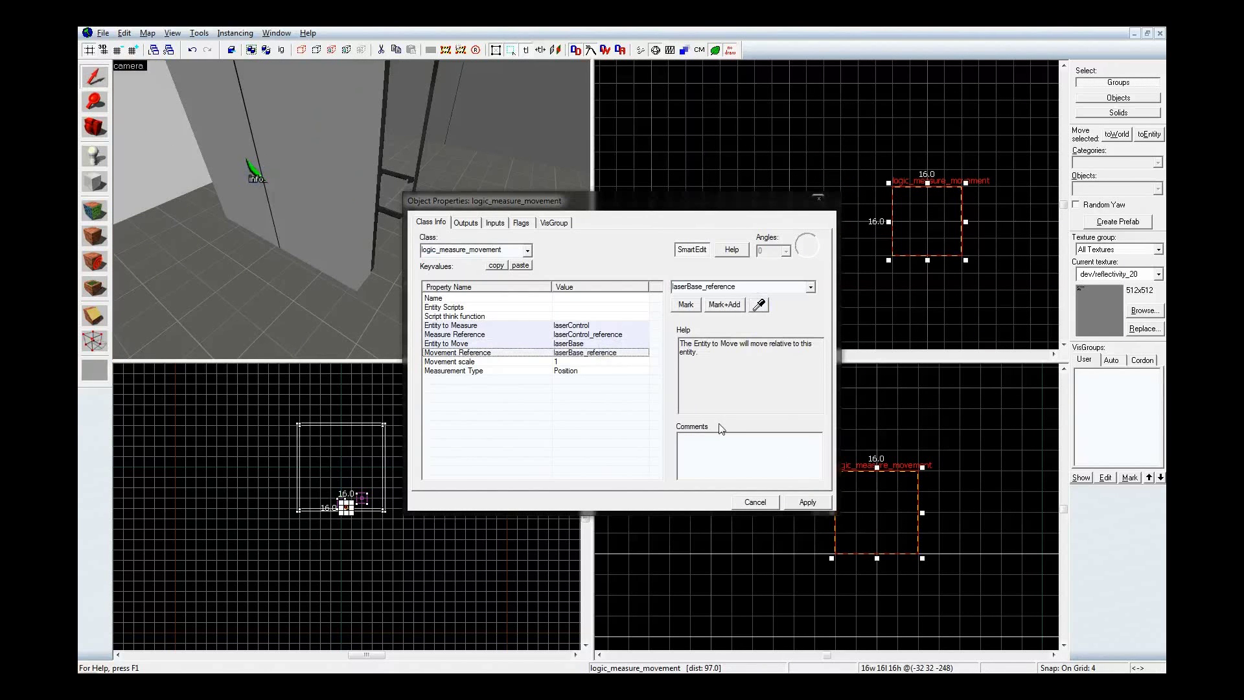
click(809, 505)
key(z)
key(s)
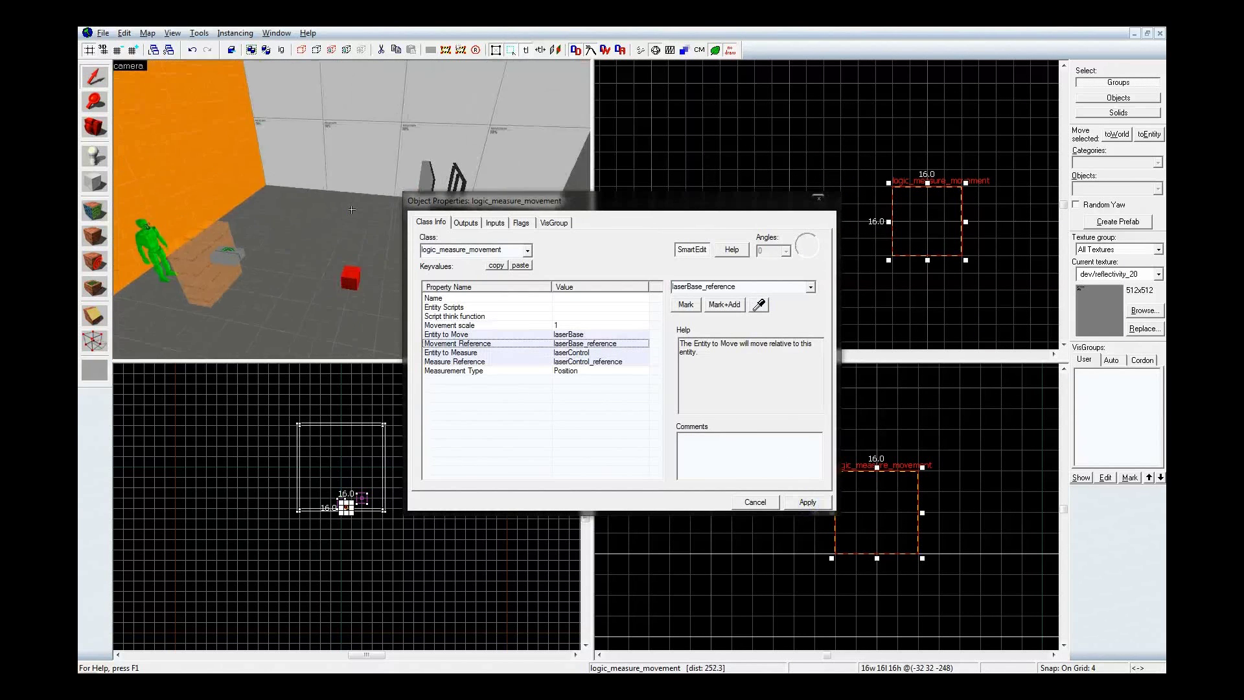
key(z)
drag(808, 201, 810, 203)
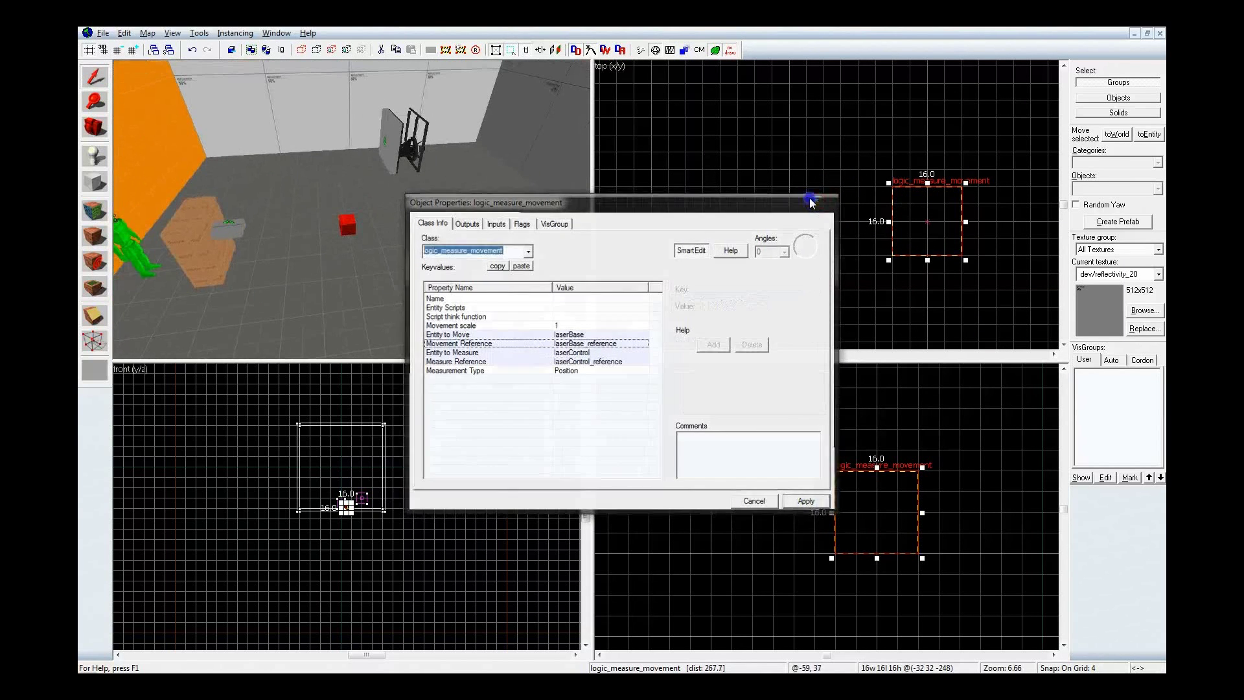
click(837, 137)
Compile and run the map in Portal 2, drive the control block around to test the linked laser, and pause the game.
key(F9)
key(Return)
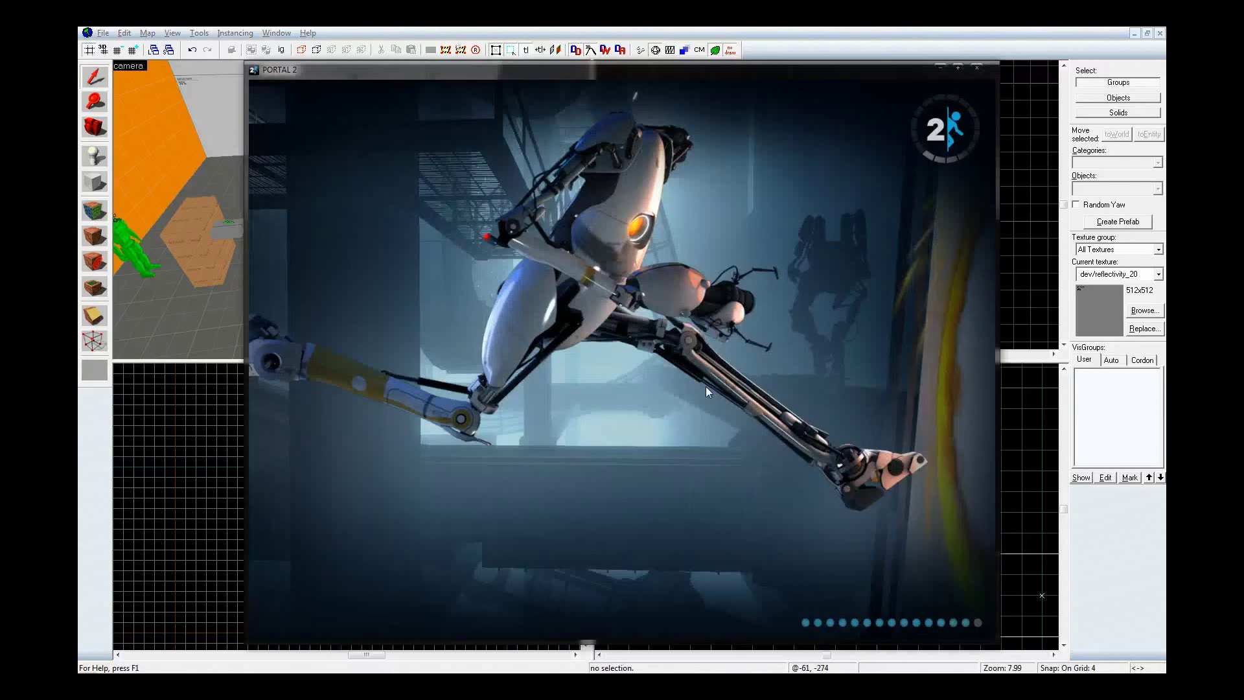
key(w)
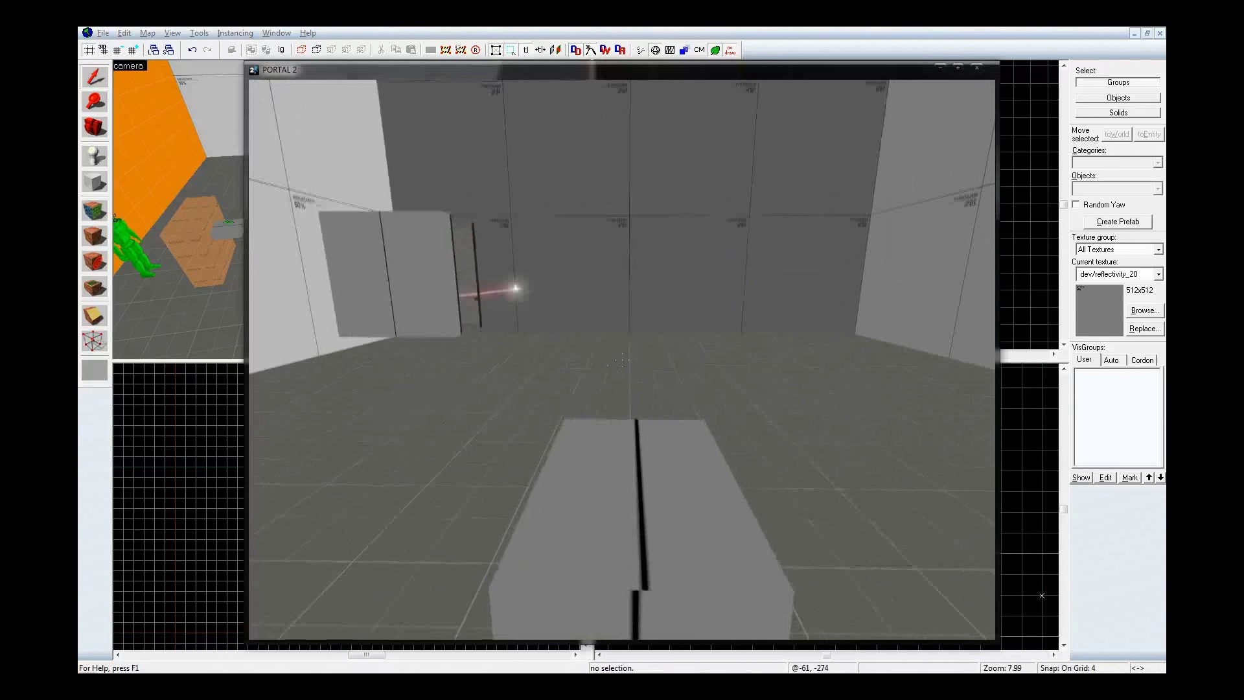
key(s)
key(w)
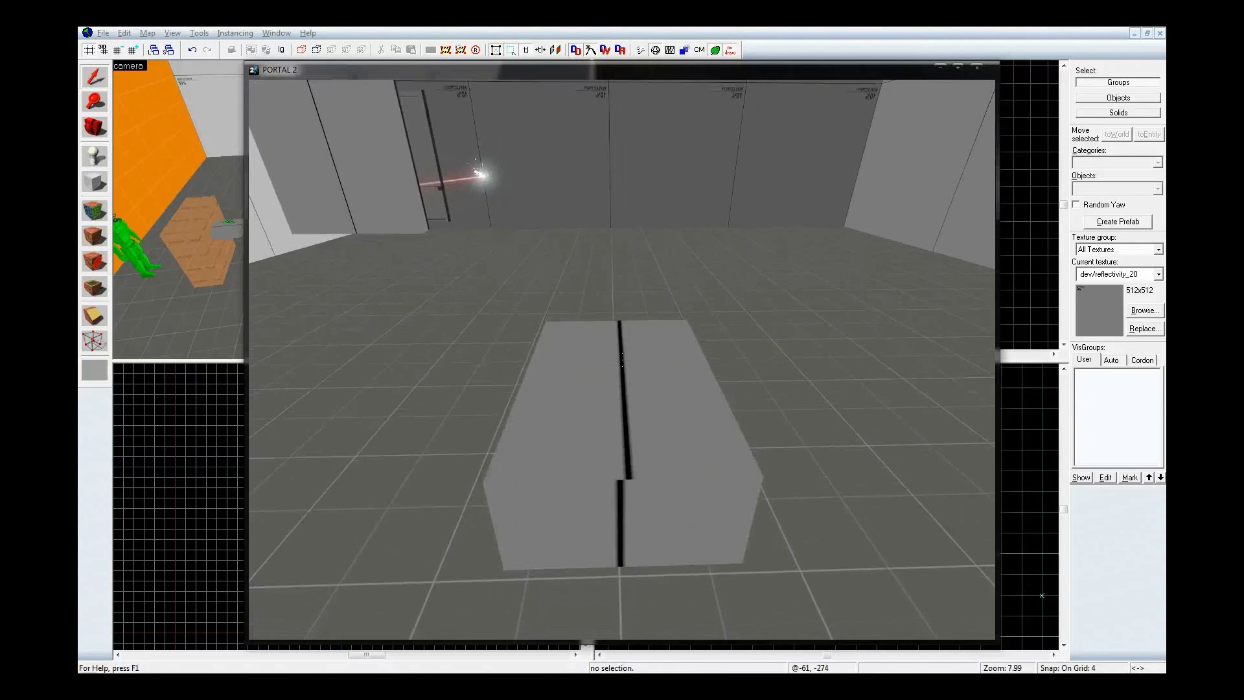
key(w)
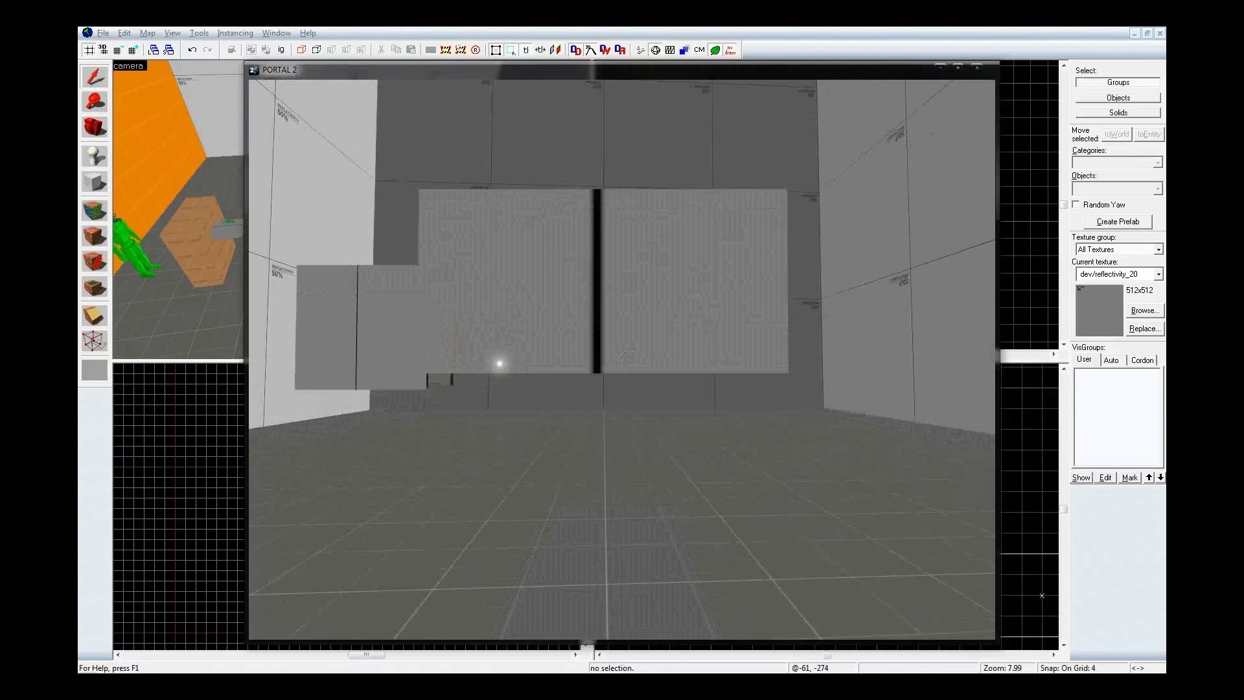
key(s)
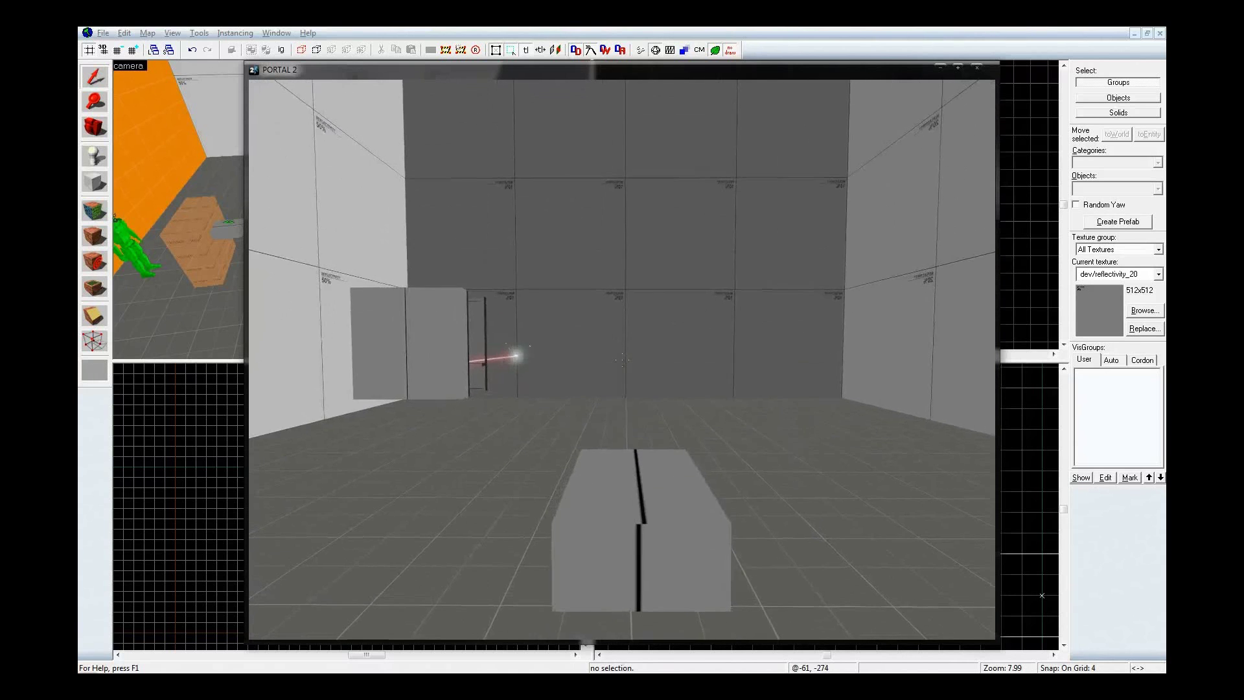
key(w)
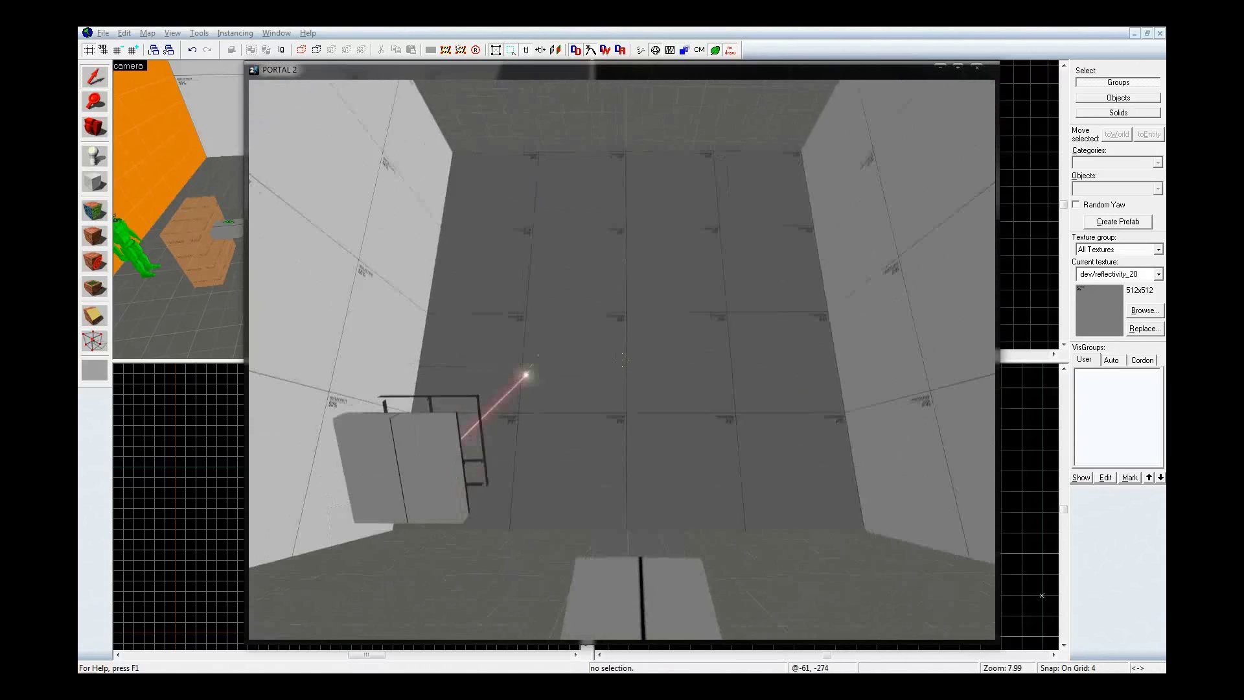
key(w)
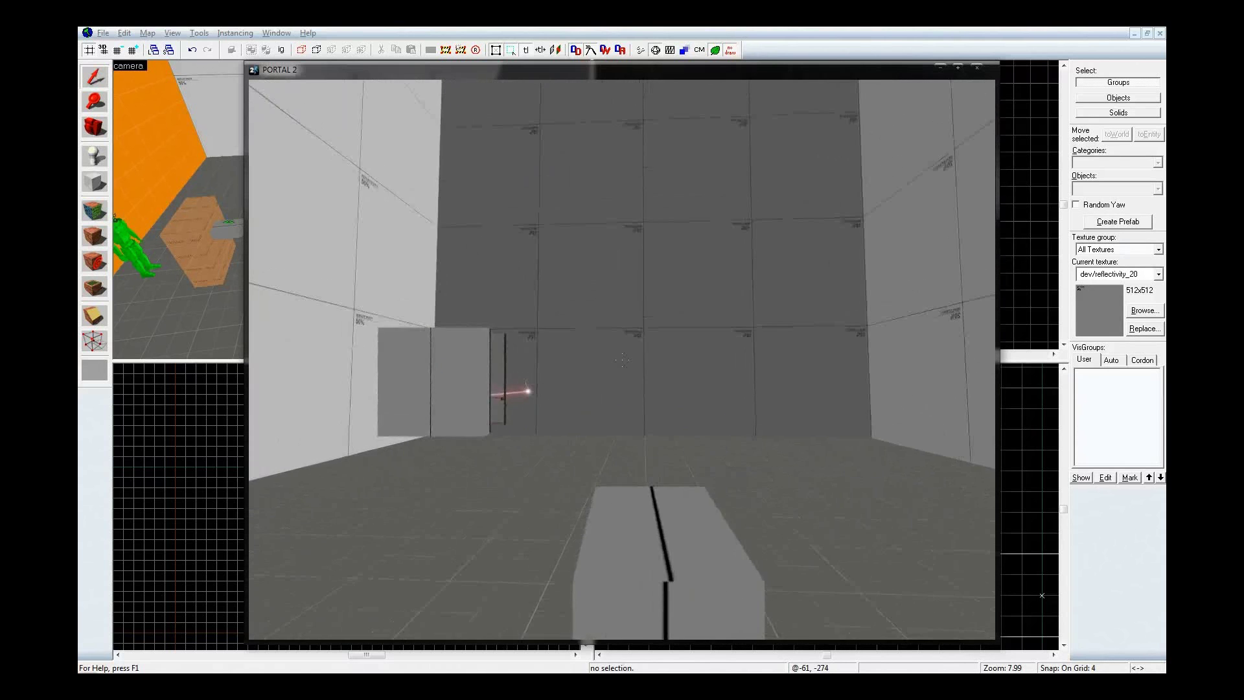
key(w)
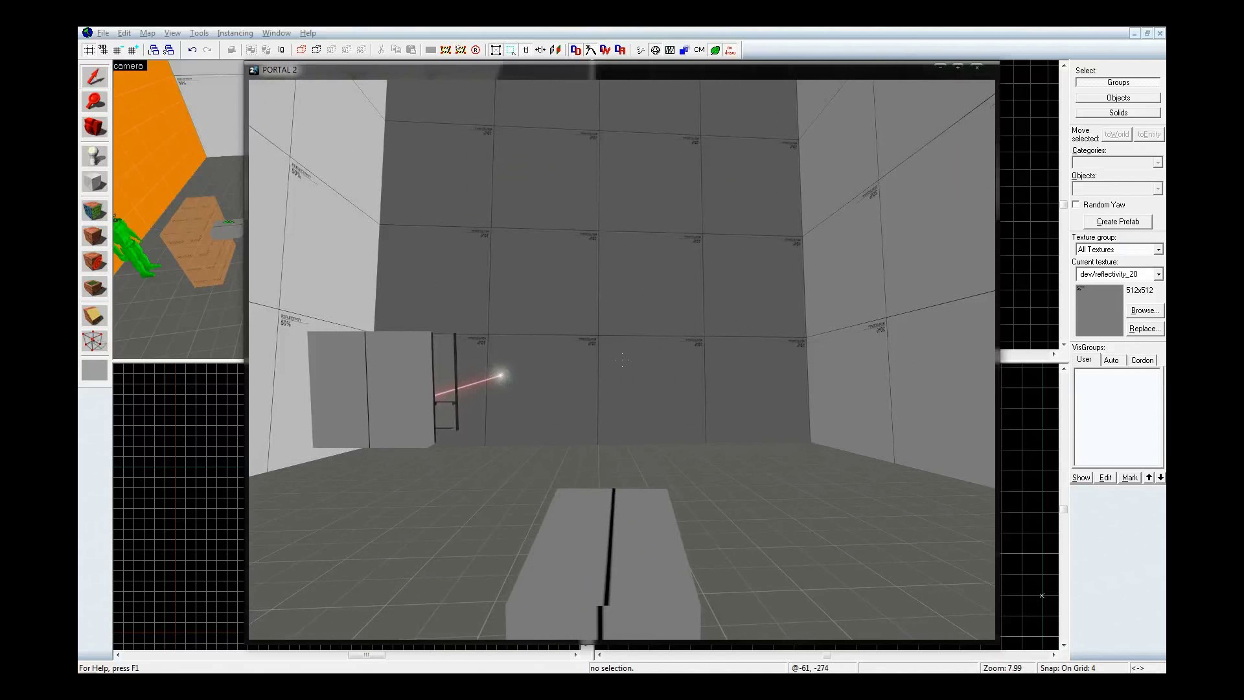
key(s)
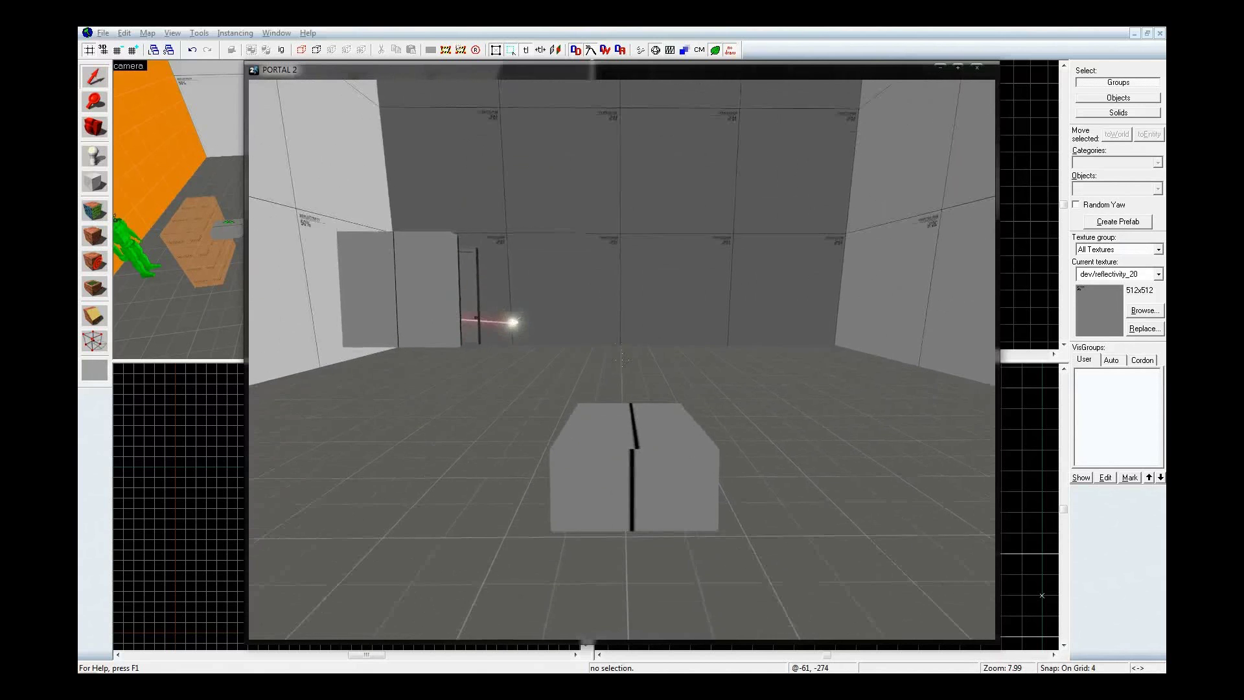
key(Escape)
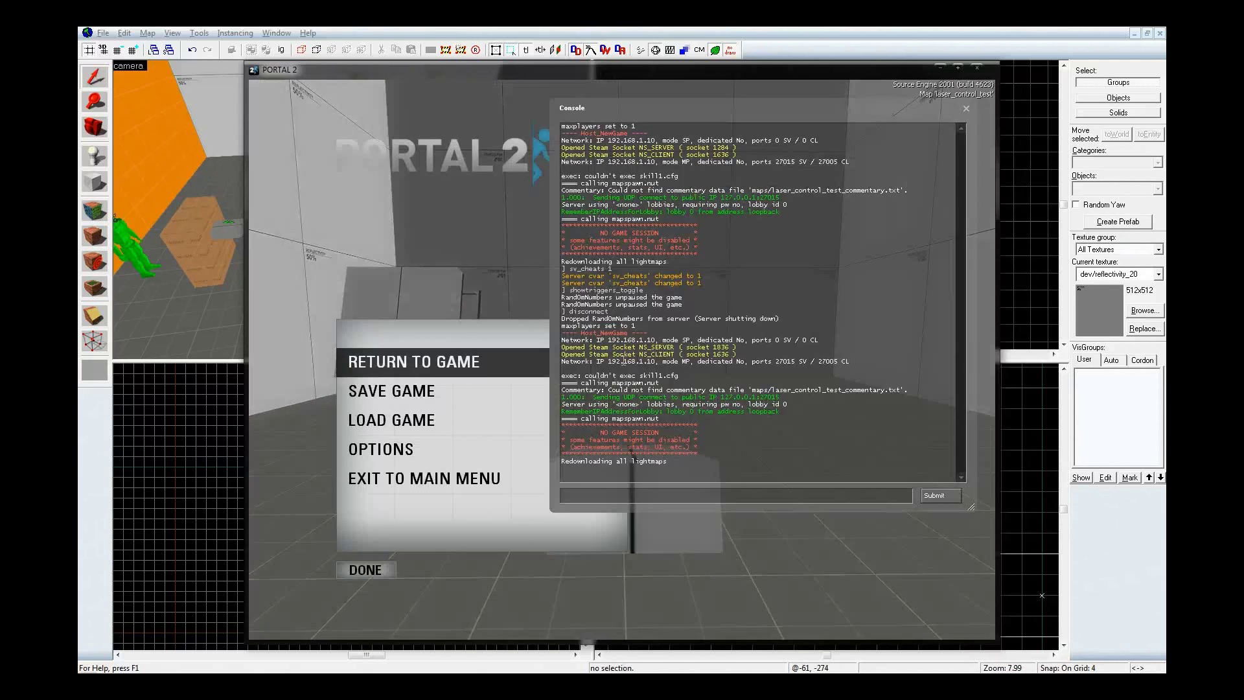
Switch back to Hammer and place an npc_portal_turret_floor entity on the open floor, centring the 2D views on it.
click(847, 37)
key(z)
key(z)
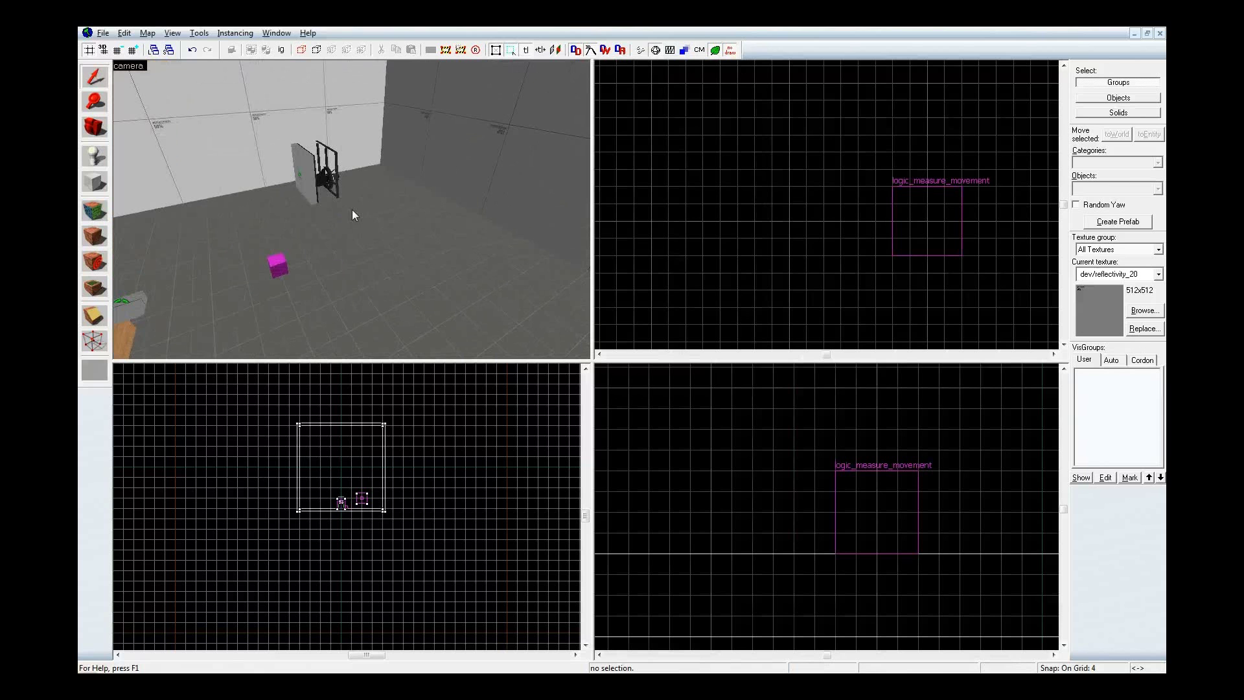
key(shift+e)
click(1138, 188)
text(urre)
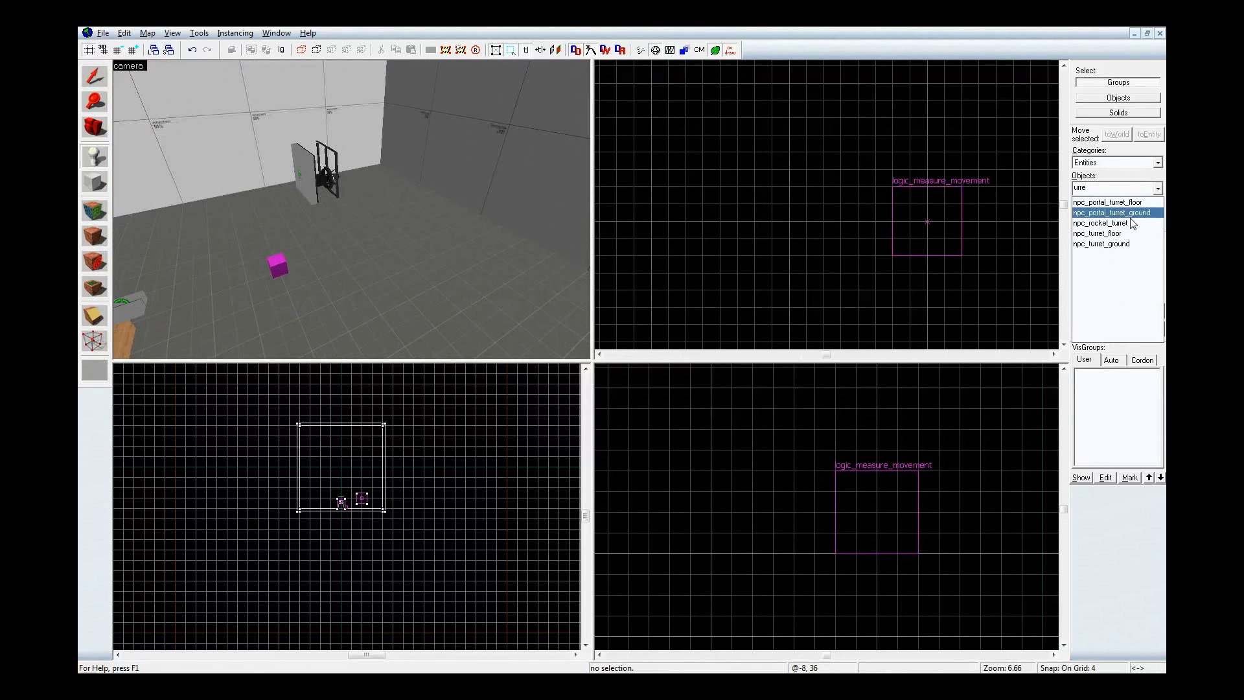
click(1126, 202)
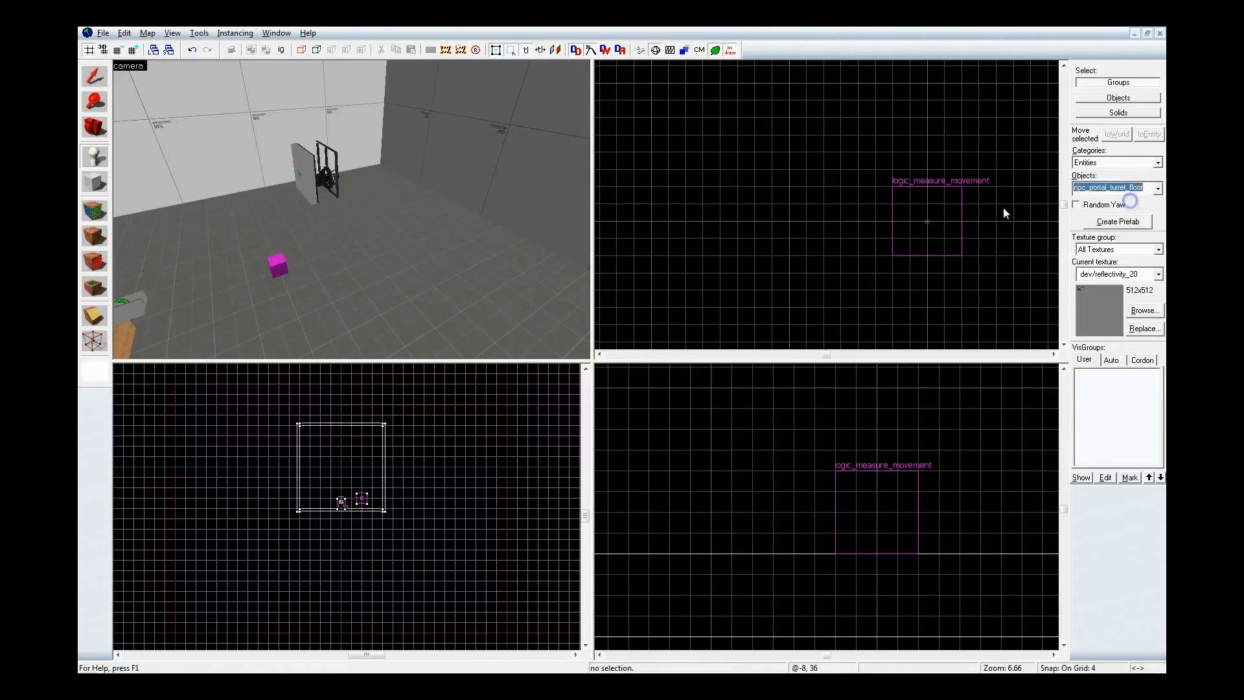
click(434, 247)
key(shift+s)
key(ctrl+e)
scroll(776, 234, down, 9)
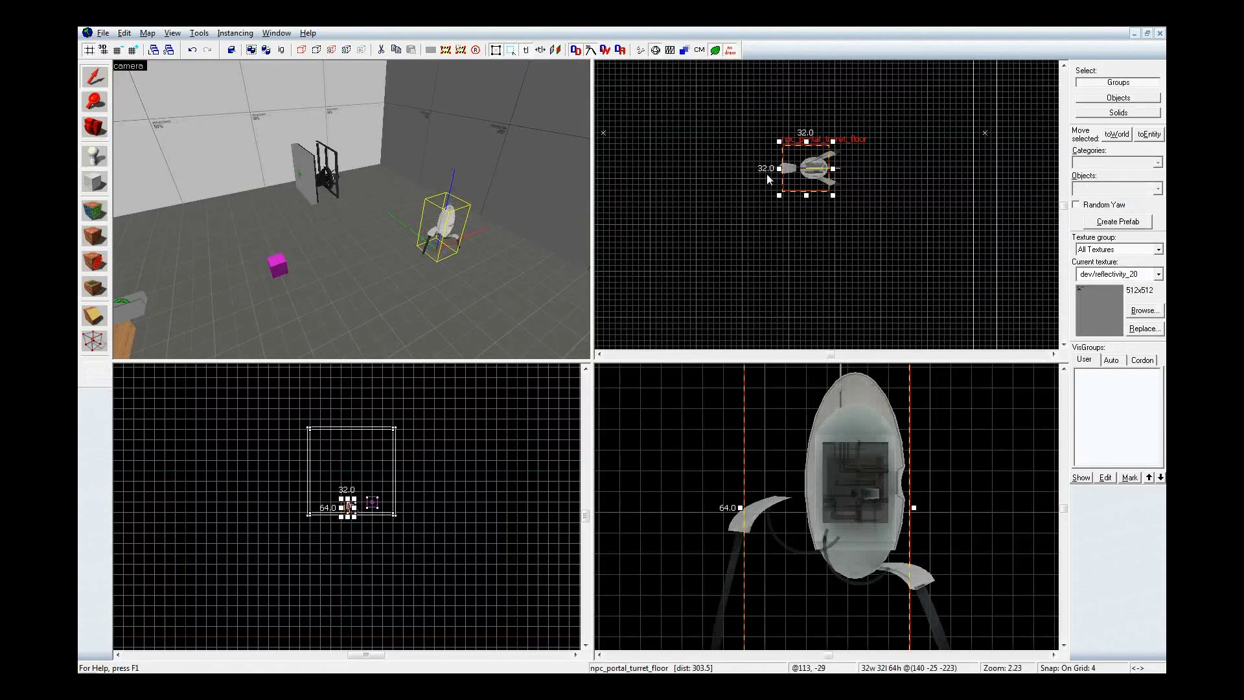
Move the turret to the opposite side of the control block from the laser and clear the selection.
drag(840, 121, 690, 261)
scroll(690, 262, up, 3)
scroll(745, 222, down, 5)
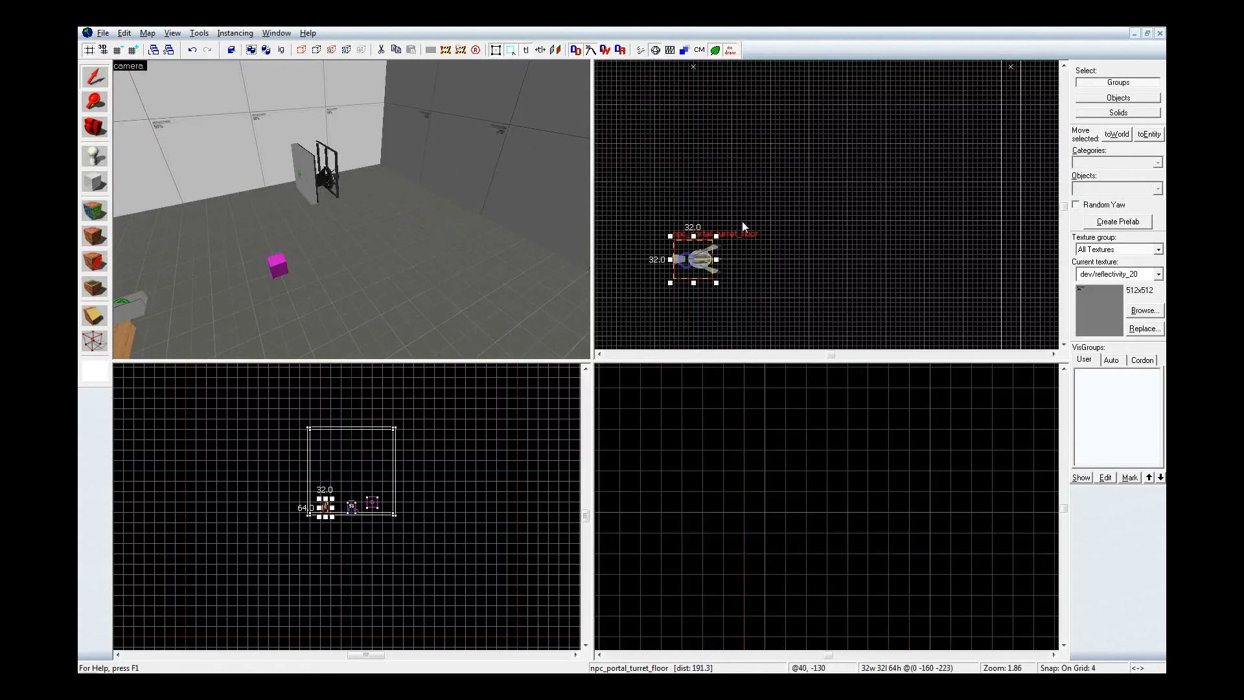
scroll(718, 243, up, 5)
key(z)
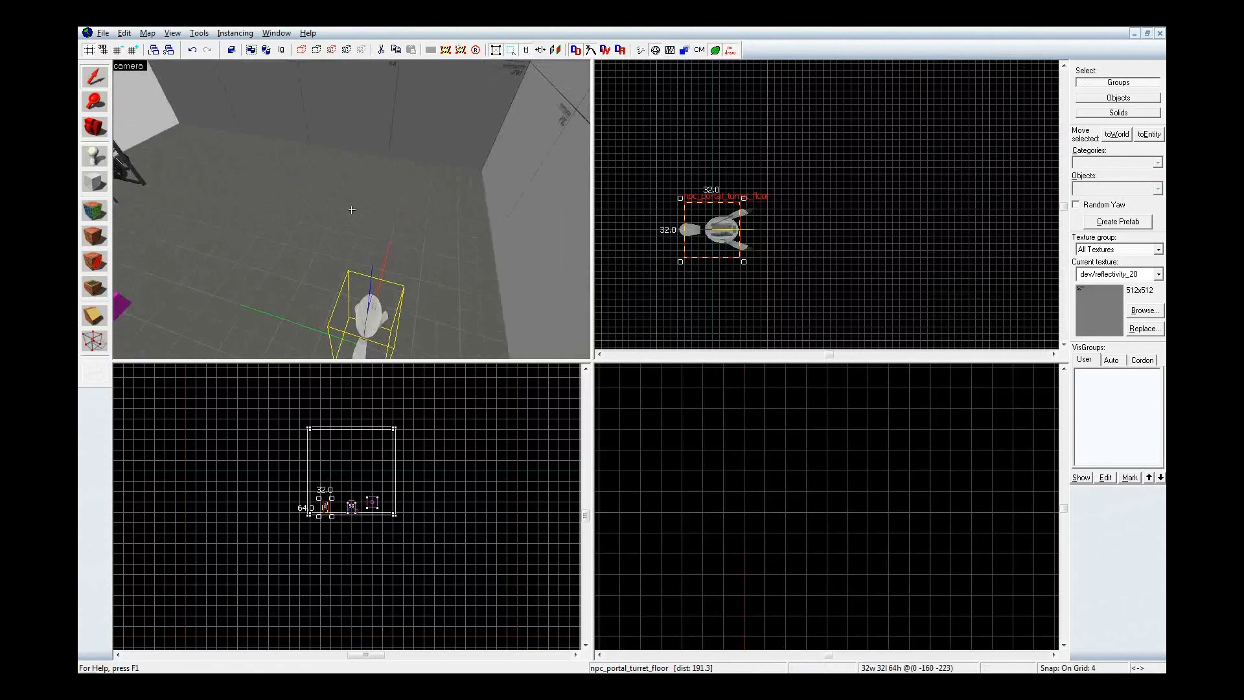
key(a)
key(z)
scroll(774, 185, down, 4)
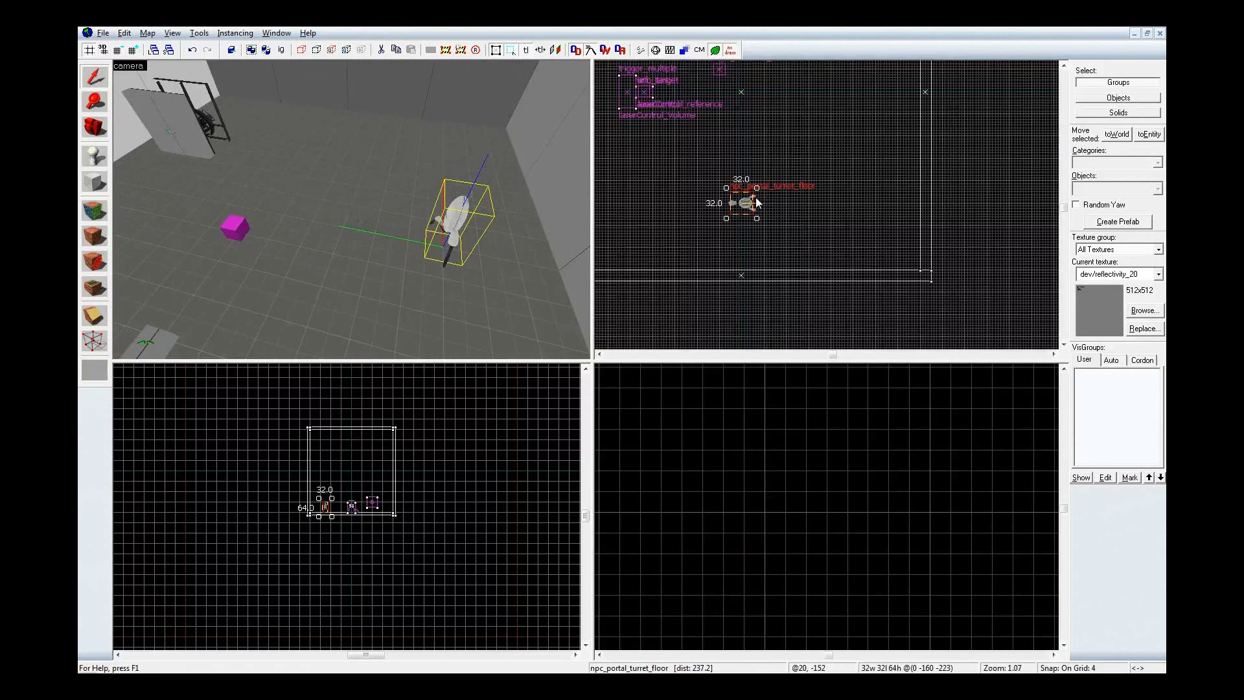
scroll(774, 189, up, 3)
drag(730, 205, 866, 209)
click(885, 247)
Rotate the laserBase brush, the env_portal_laser and the laserBase_reference target together 90 degrees clockwise in the top view, facing the turret.
key(z)
key(w)
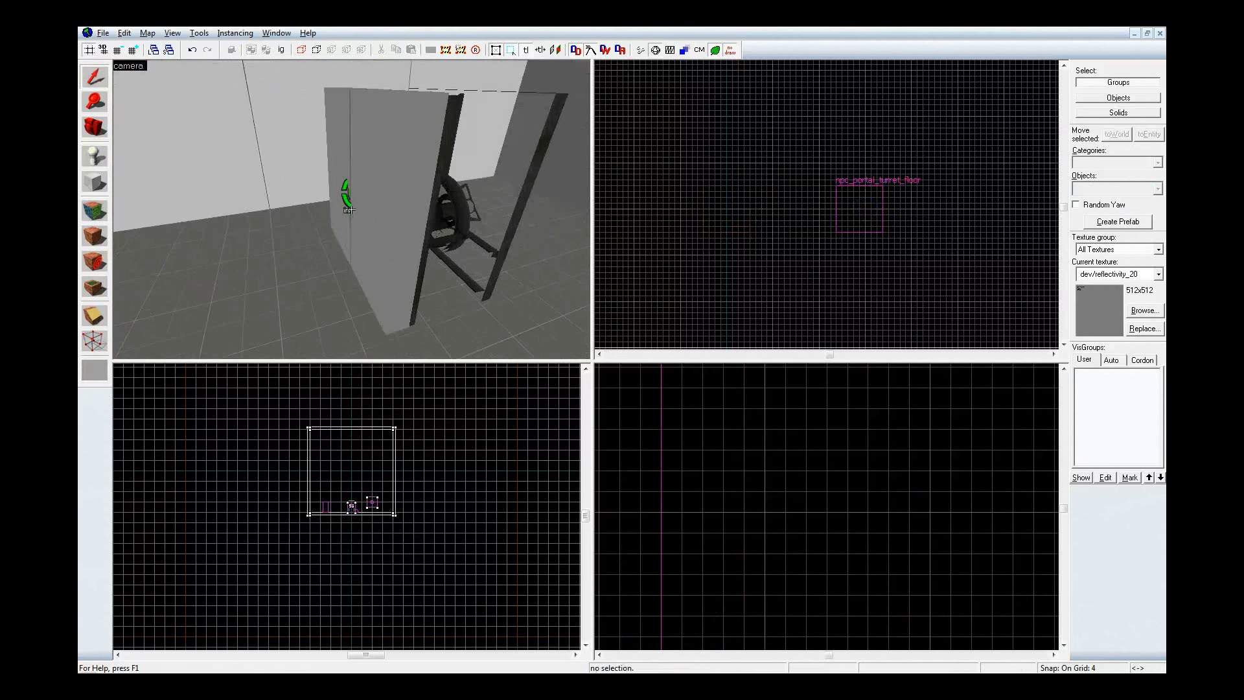
click(384, 176)
key(z)
key(d)
key(z)
ctrl+click(348, 209)
key(ctrl+e)
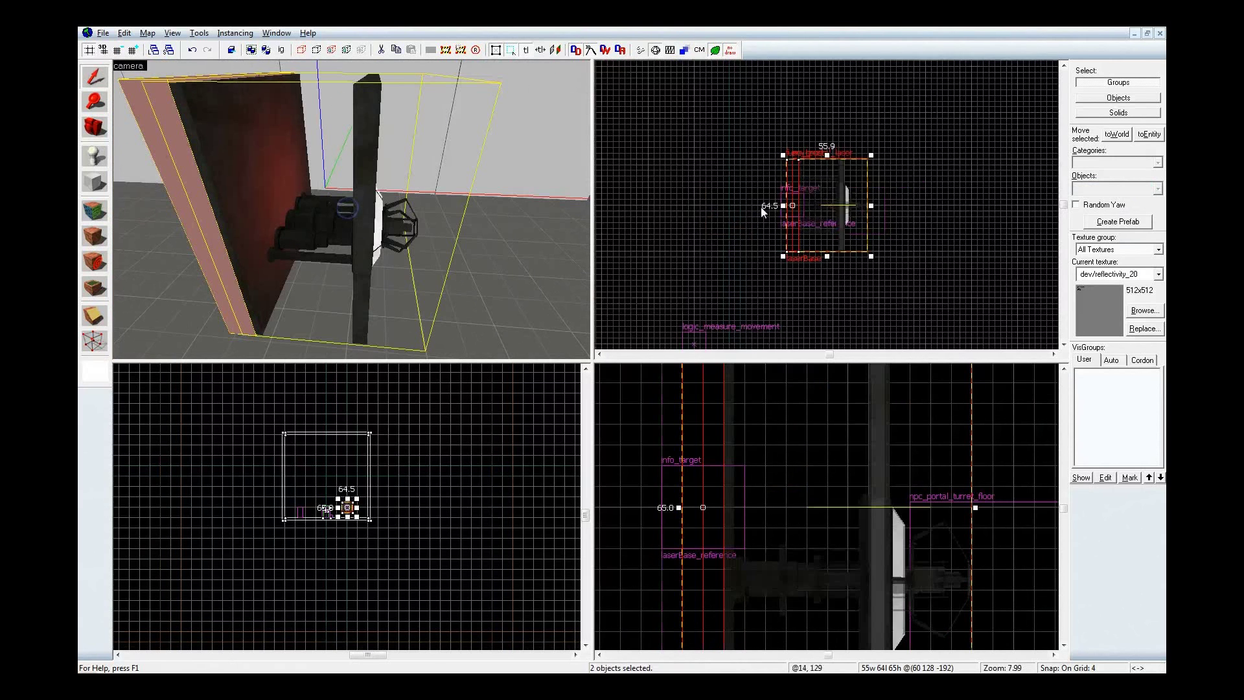
scroll(797, 182, up, 4)
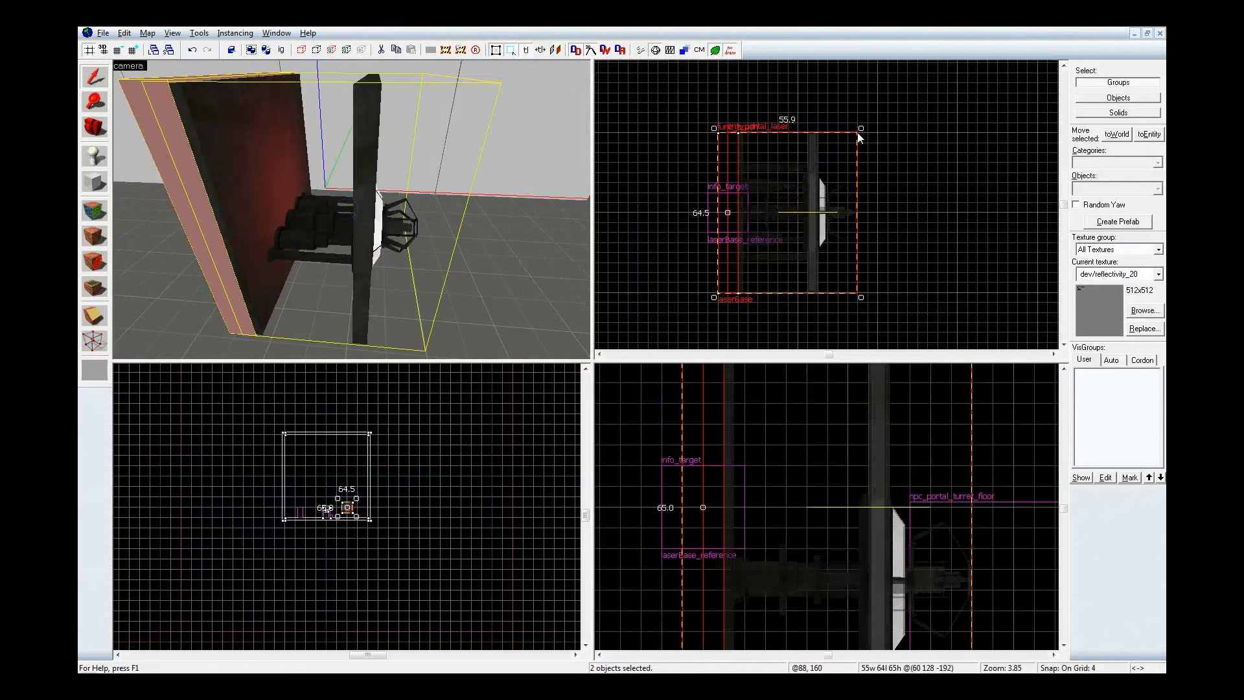
key(z)
key(a)
key(z)
ctrl+click(308, 166)
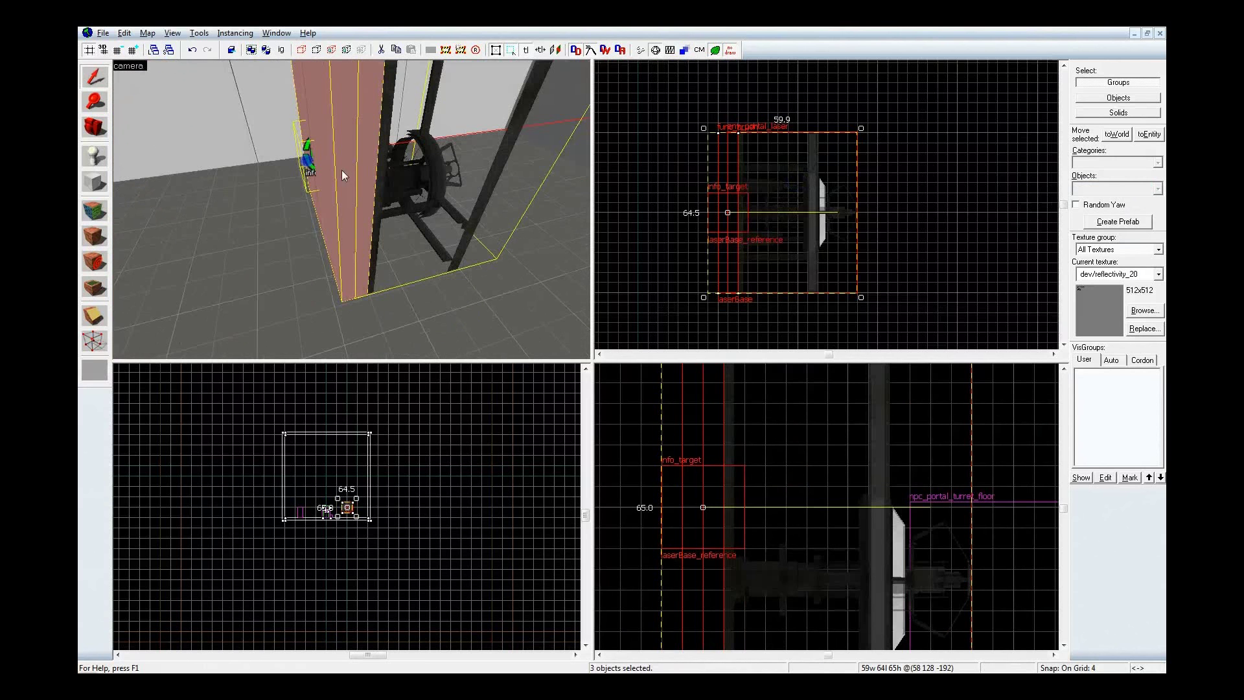
click(842, 142)
drag(859, 130, 842, 263)
click(895, 227)
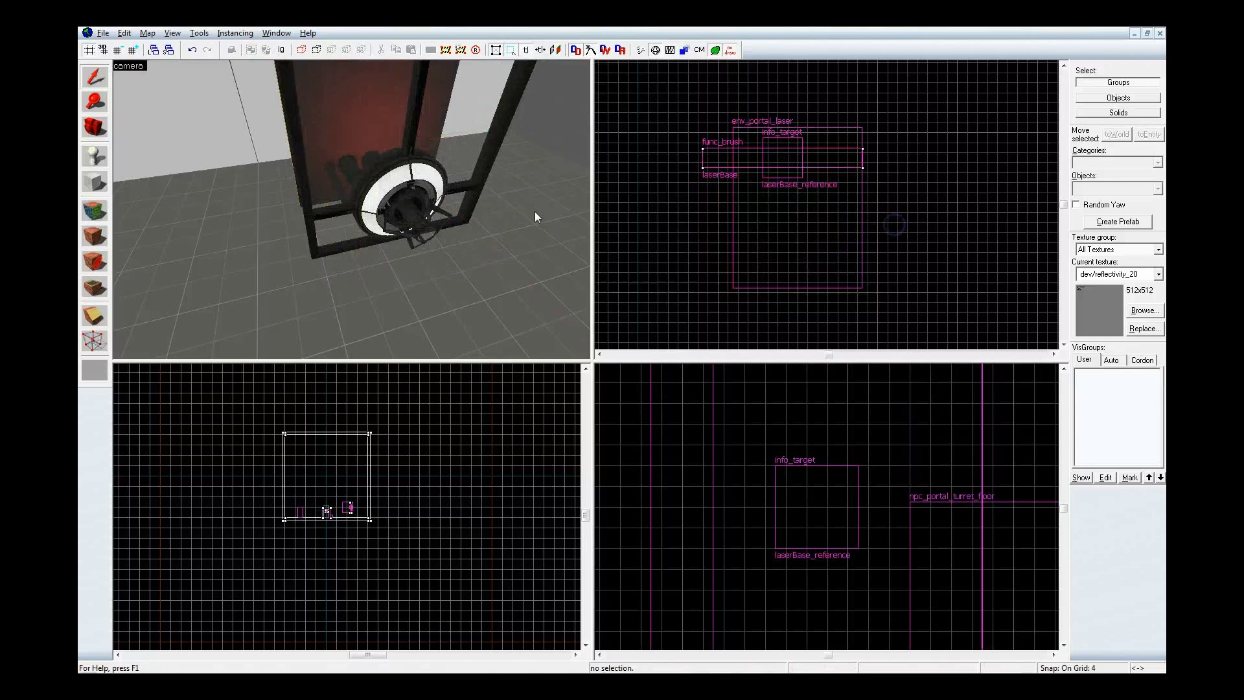
Compile and run the map in Portal 2, walk up to the control block and tilt it to test the rotated laser.
key(F9)
click(645, 465)
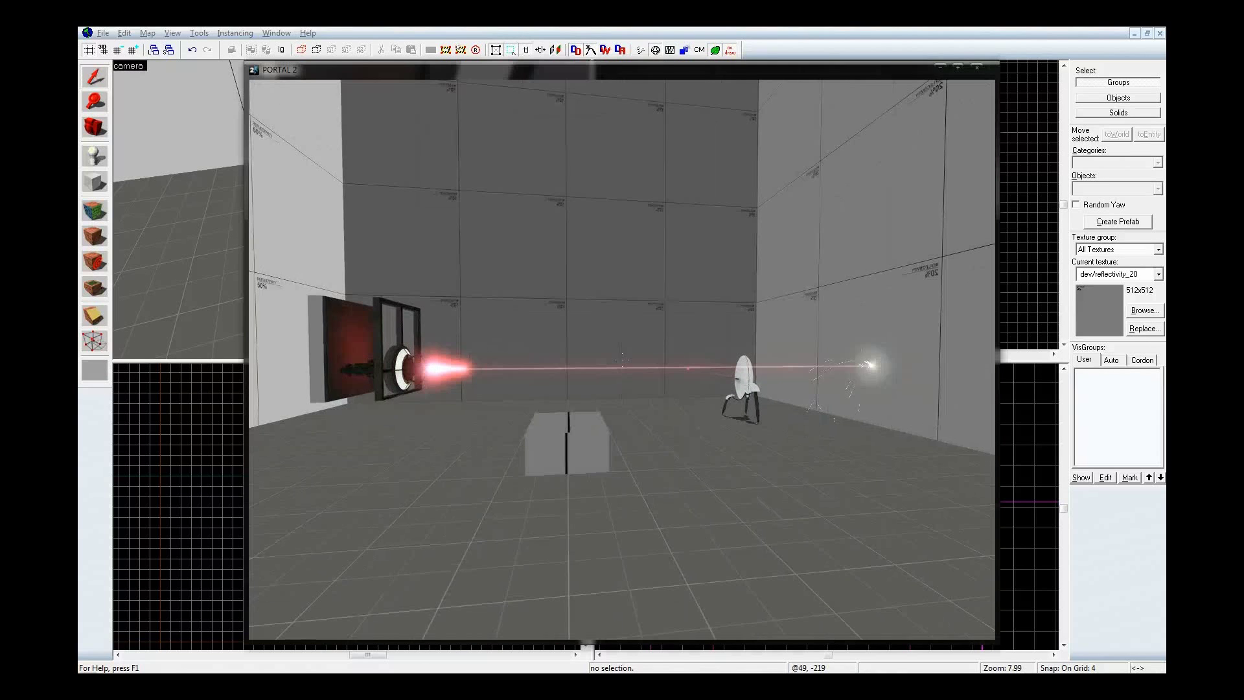
key(w)
key(s)
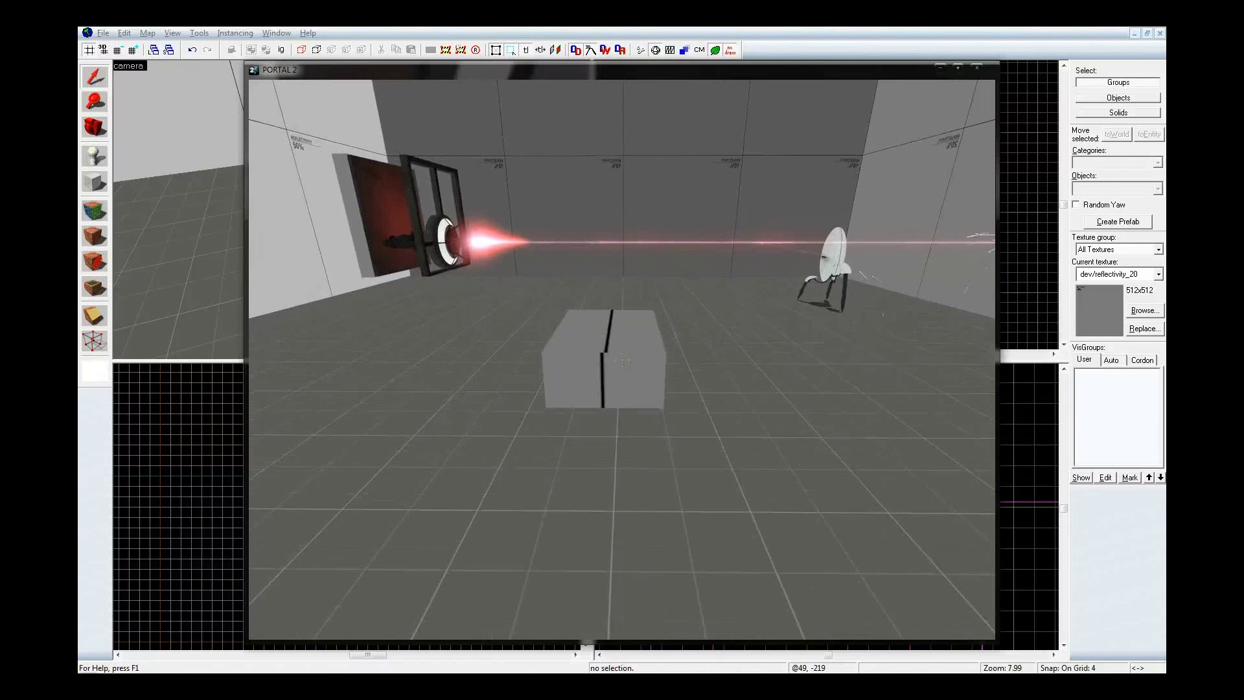
key(w)
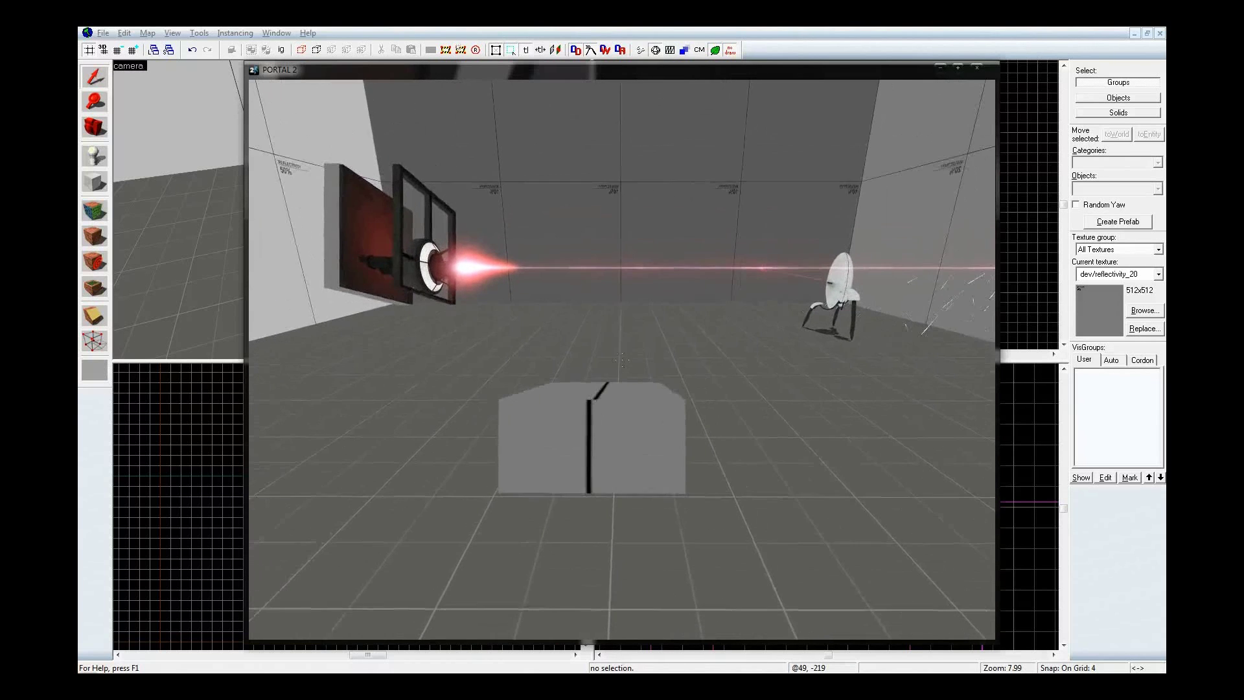
key(w)
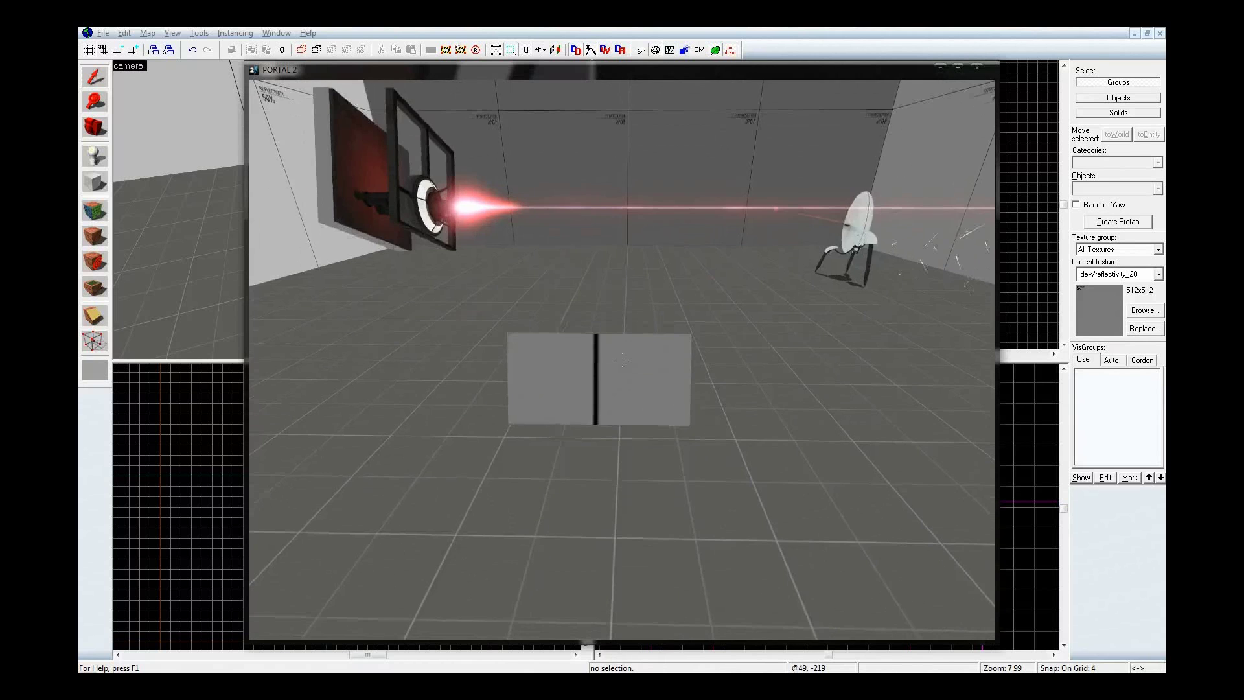
key(w)
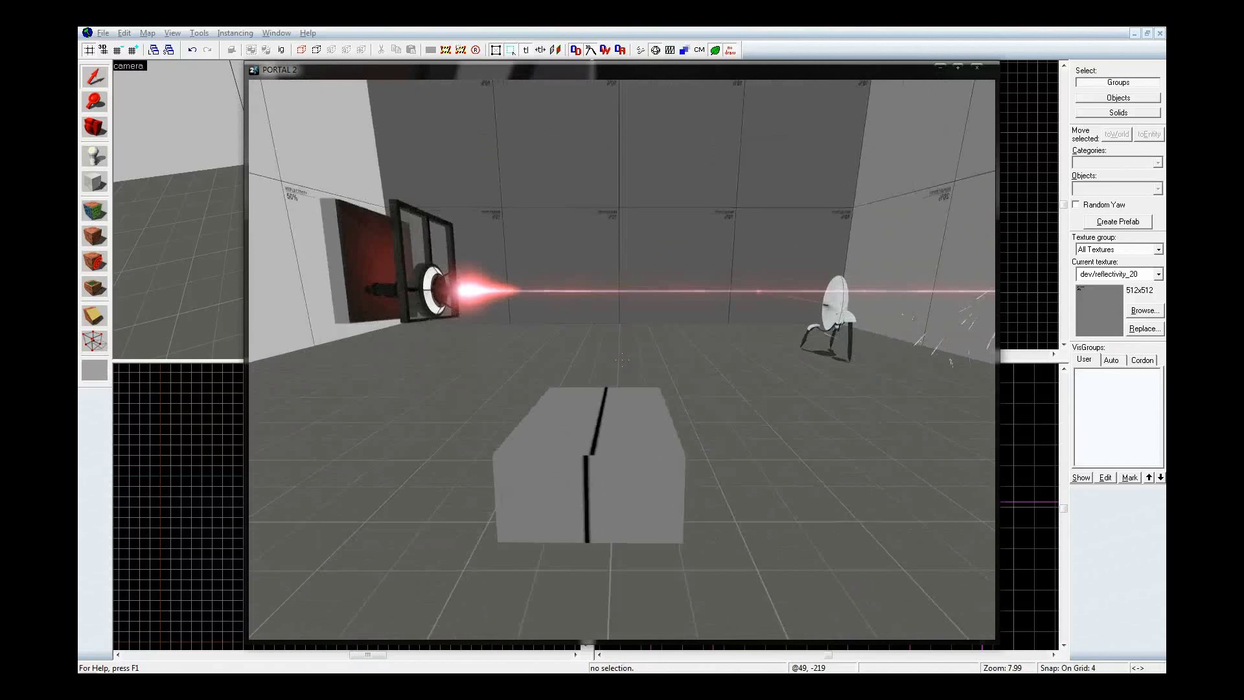
key(a)
key(d)
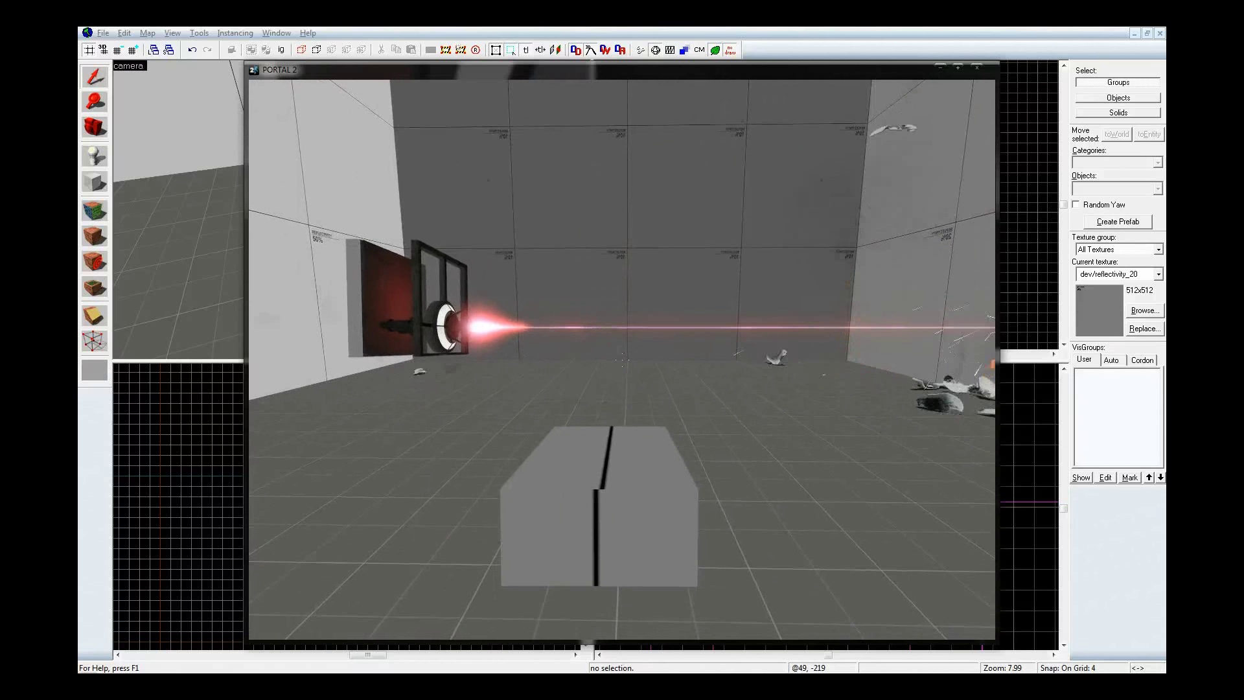
Swivel the control block from side to side and back to check the laser's response, pause the game and return to Hammer.
key(space)
key(a)
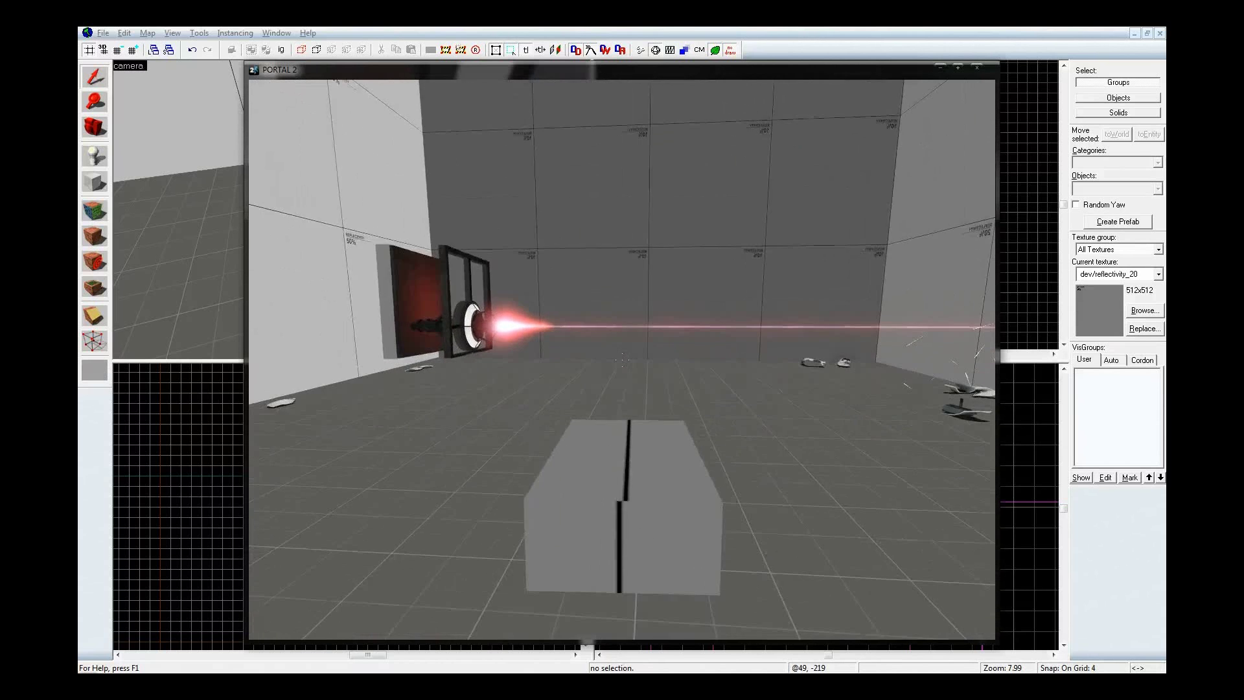
key(d)
key(a)
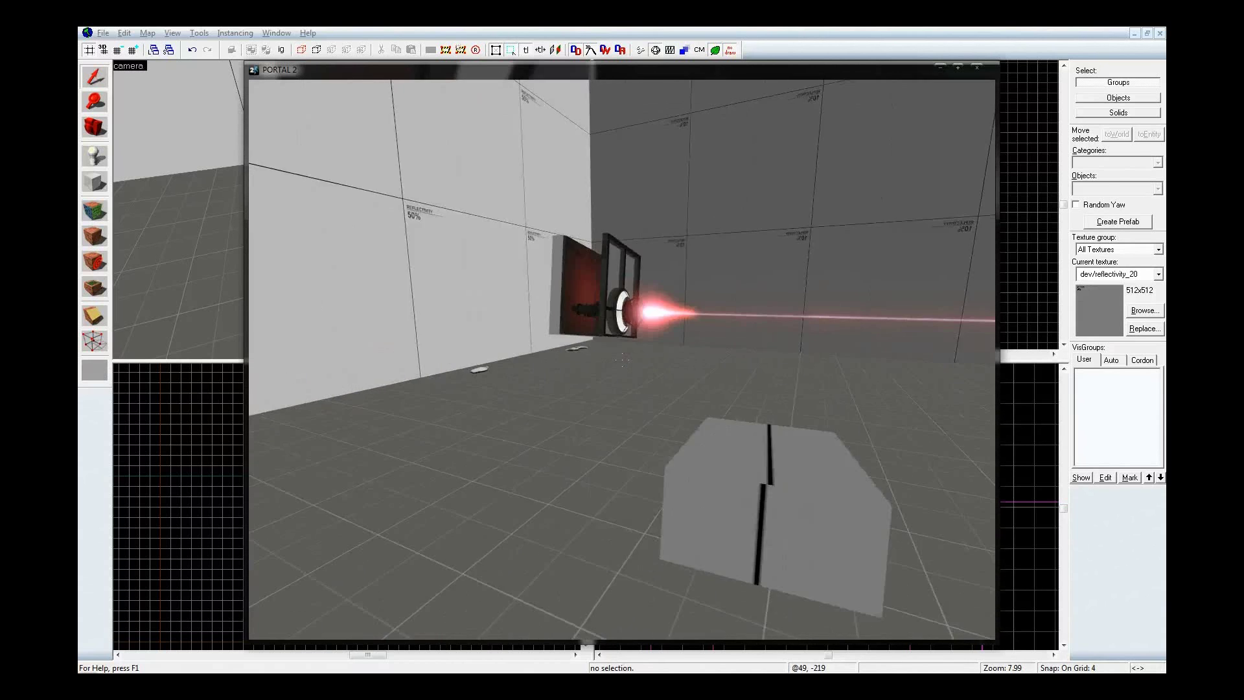
key(s)
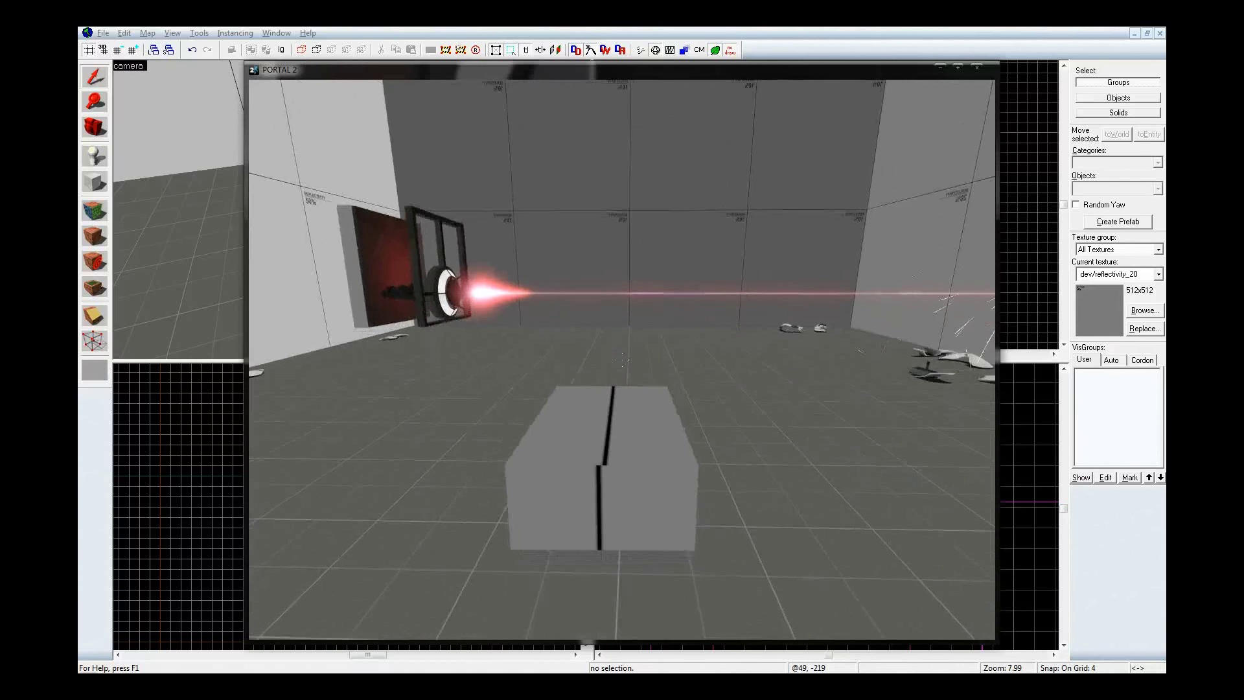
key(s)
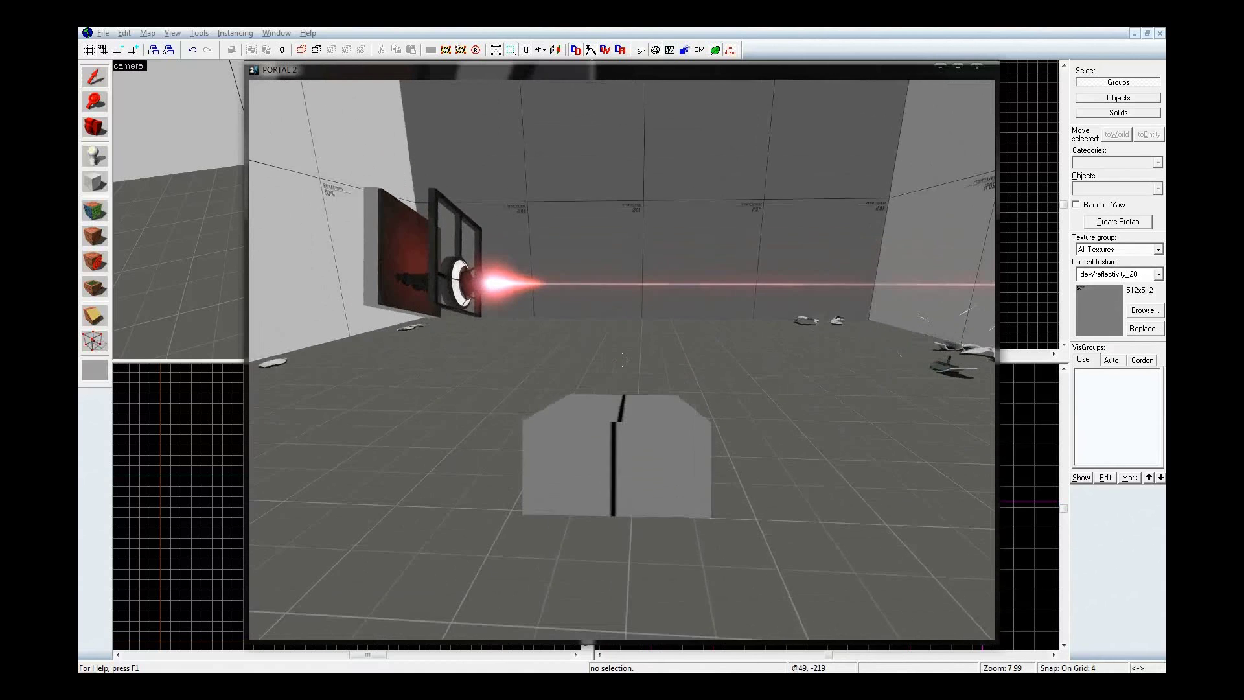
key(grave)
click(793, 37)
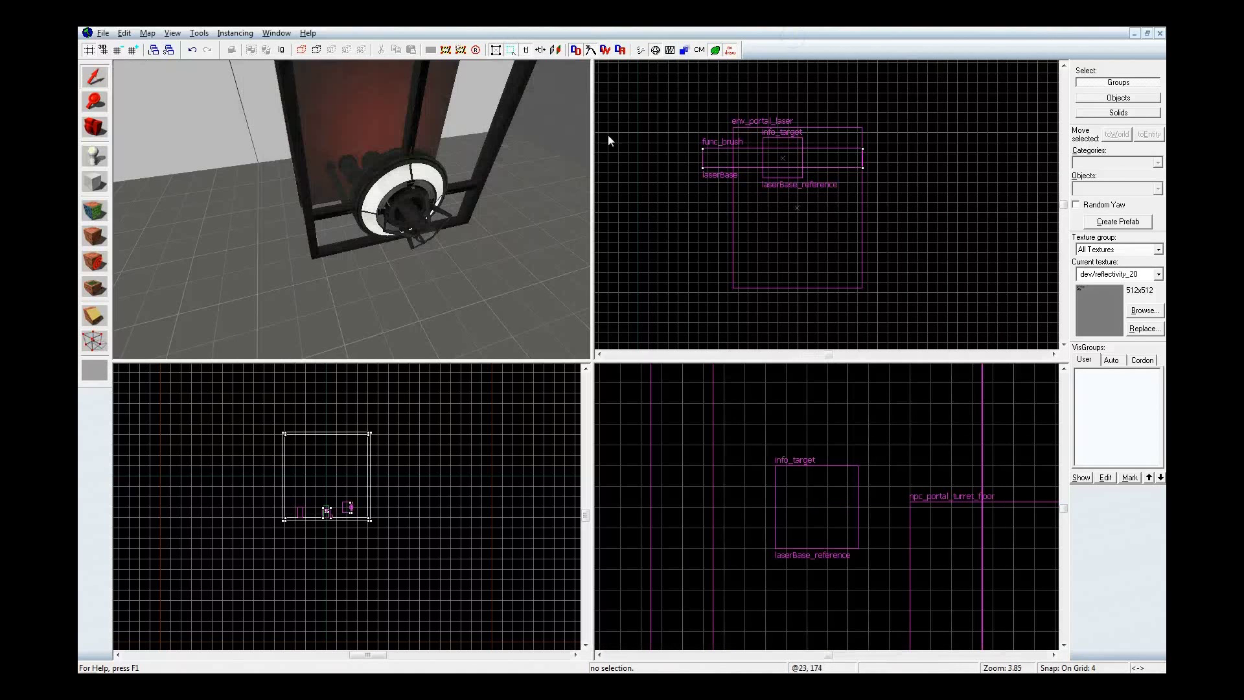
Undo the rotation of the laserBase brush, the env_portal_laser and the laserBase_reference target.
key(z)
key(a)
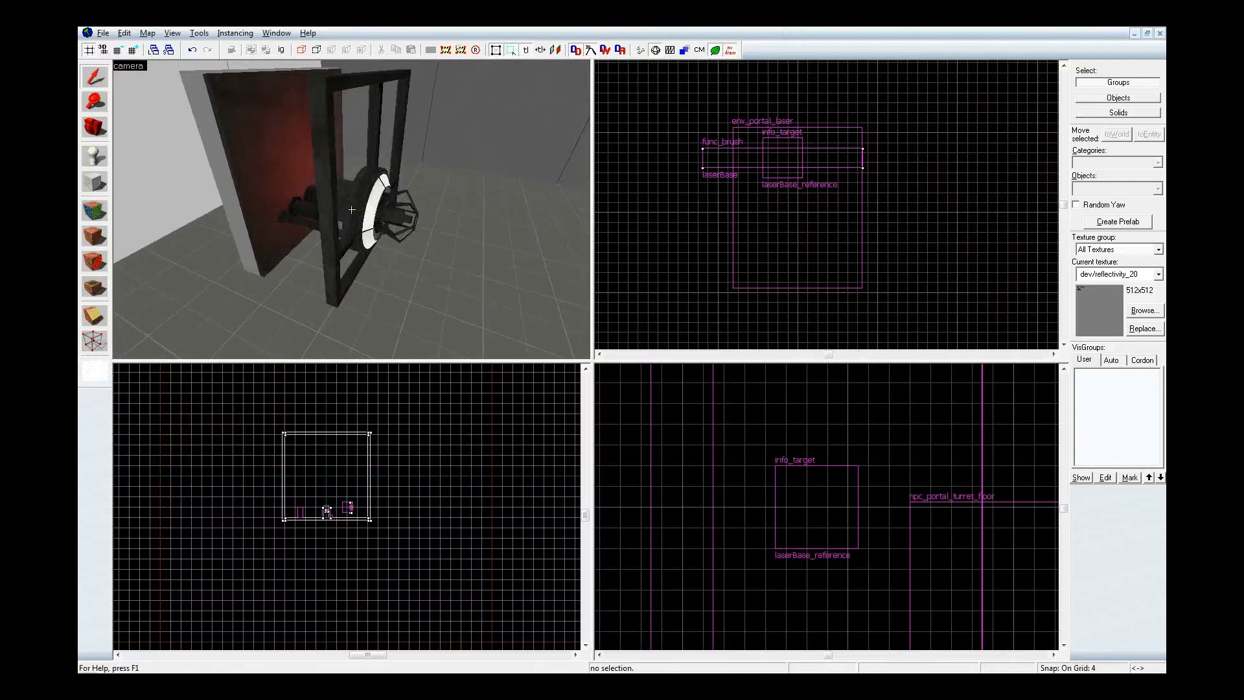
key(z)
key(ctrl+z)
key(ctrl+z)
key(z)
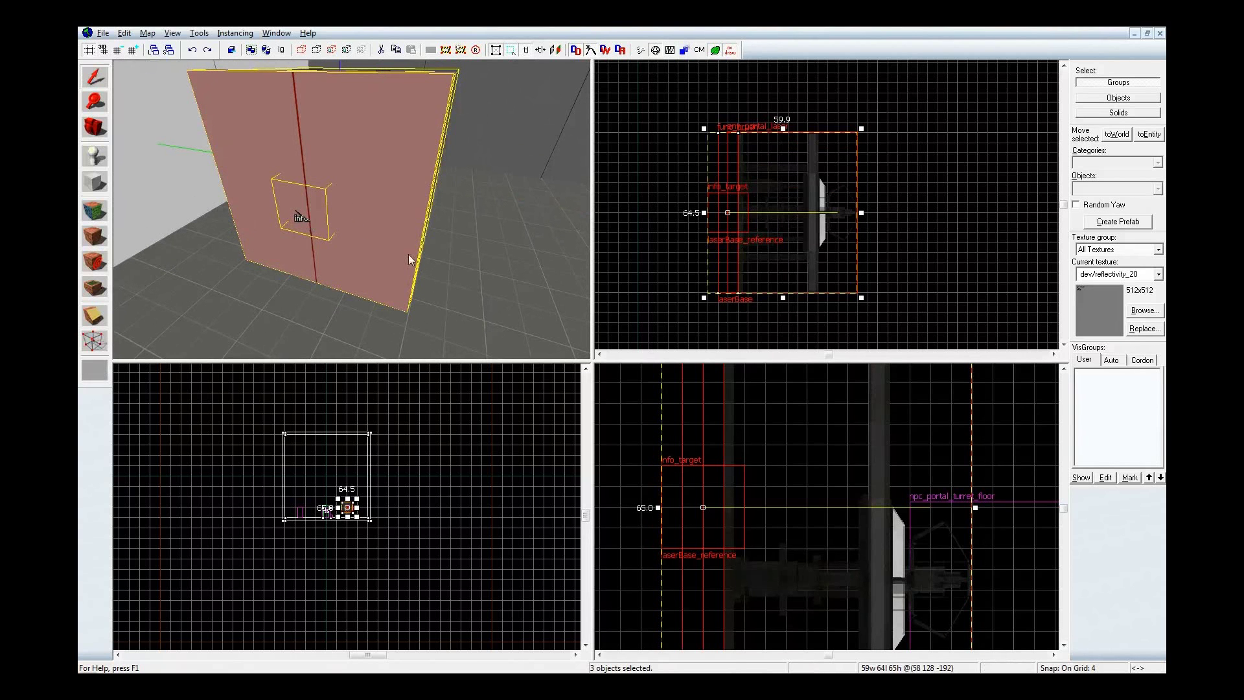
Set the yaw angle of the laserBase_reference info_target to 270, apply it and clear the selection.
click(301, 215)
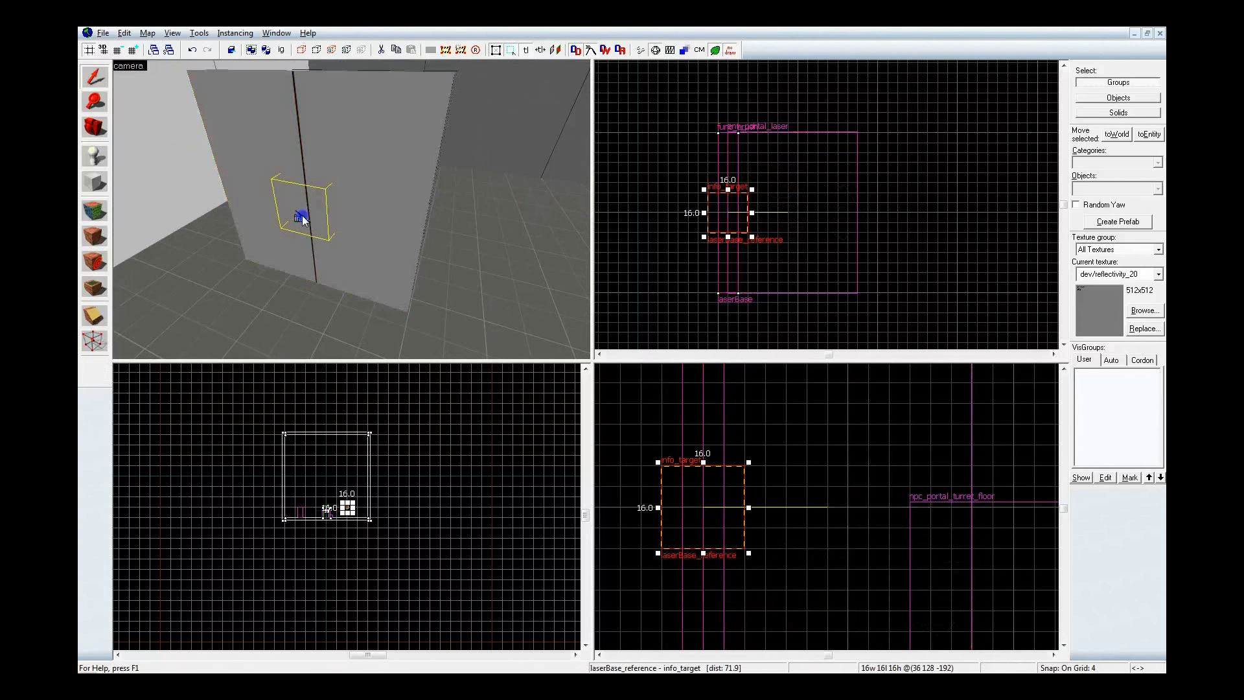
double_click(740, 215)
scroll(933, 137, down, 4)
scroll(827, 166, up, 6)
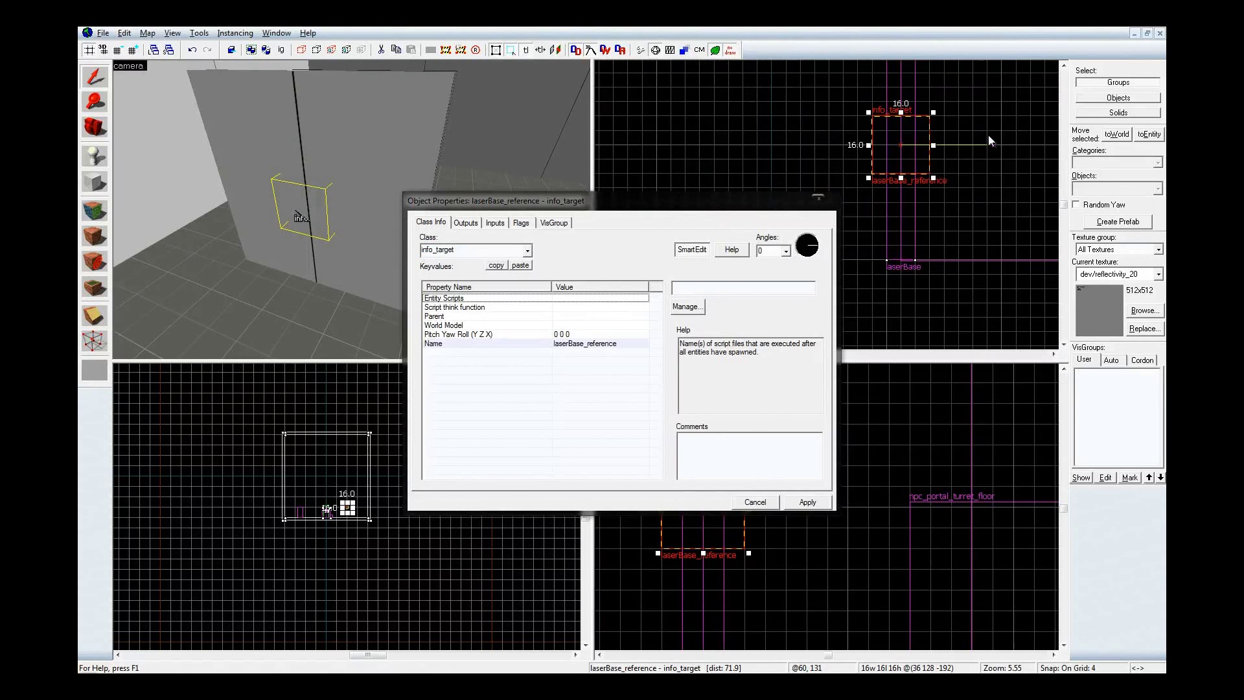
click(810, 258)
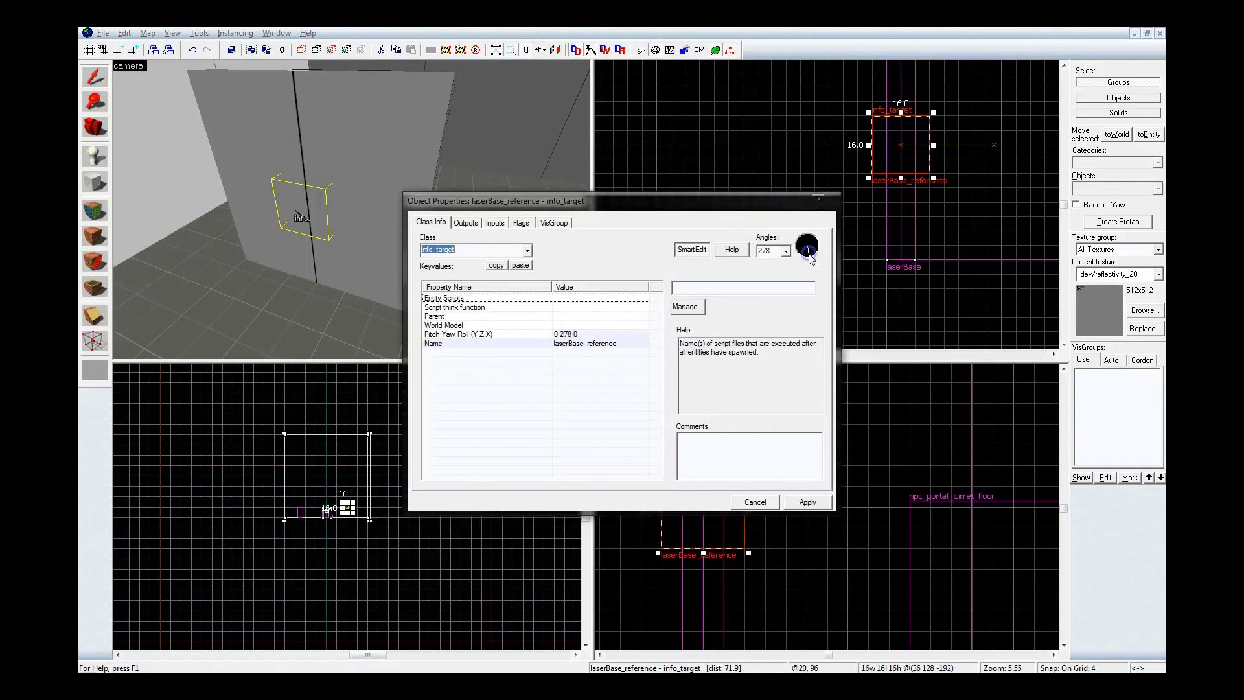
double_click(771, 251)
text(270)
click(817, 500)
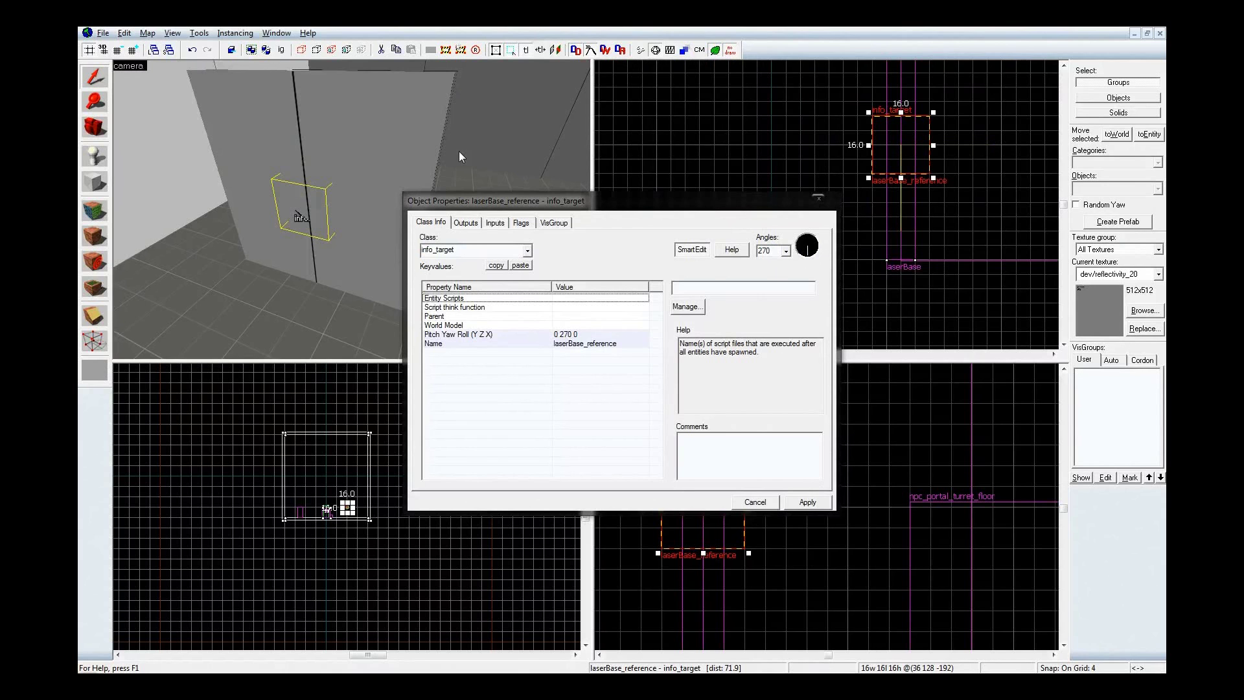
click(826, 203)
click(826, 203)
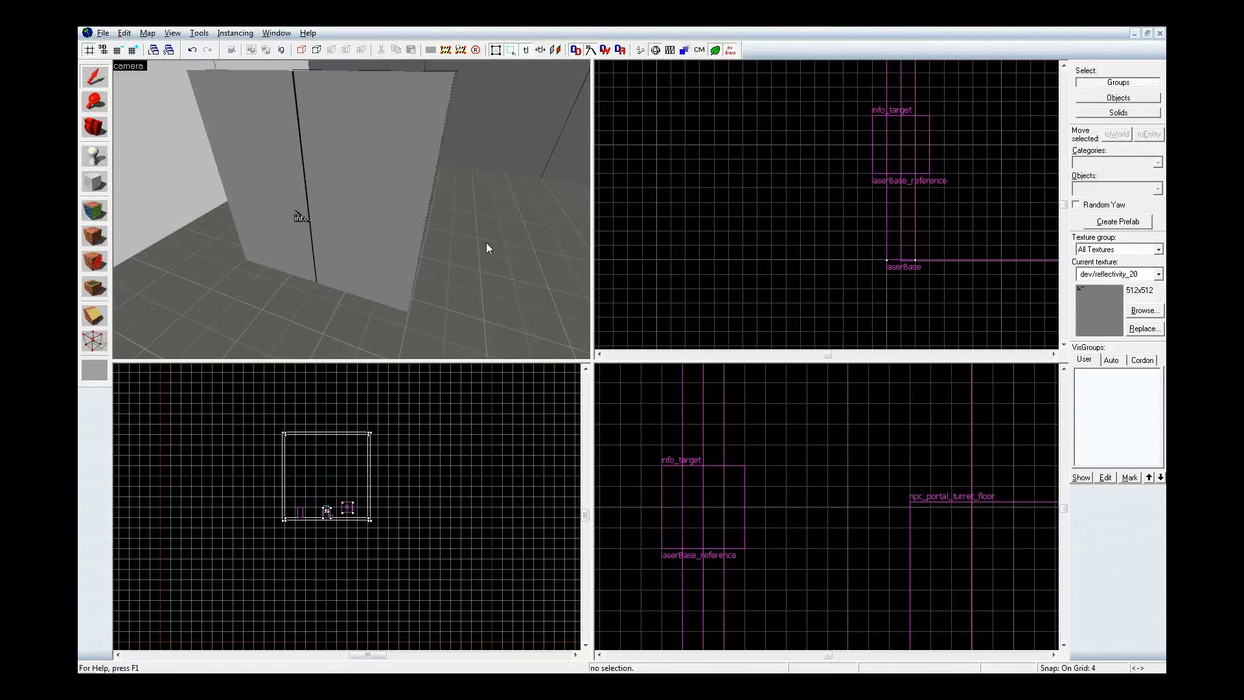
Compile and run the map with normal BSP and VIS and no RAD, and tilt the control block to test the laser's pitch.
key(F9)
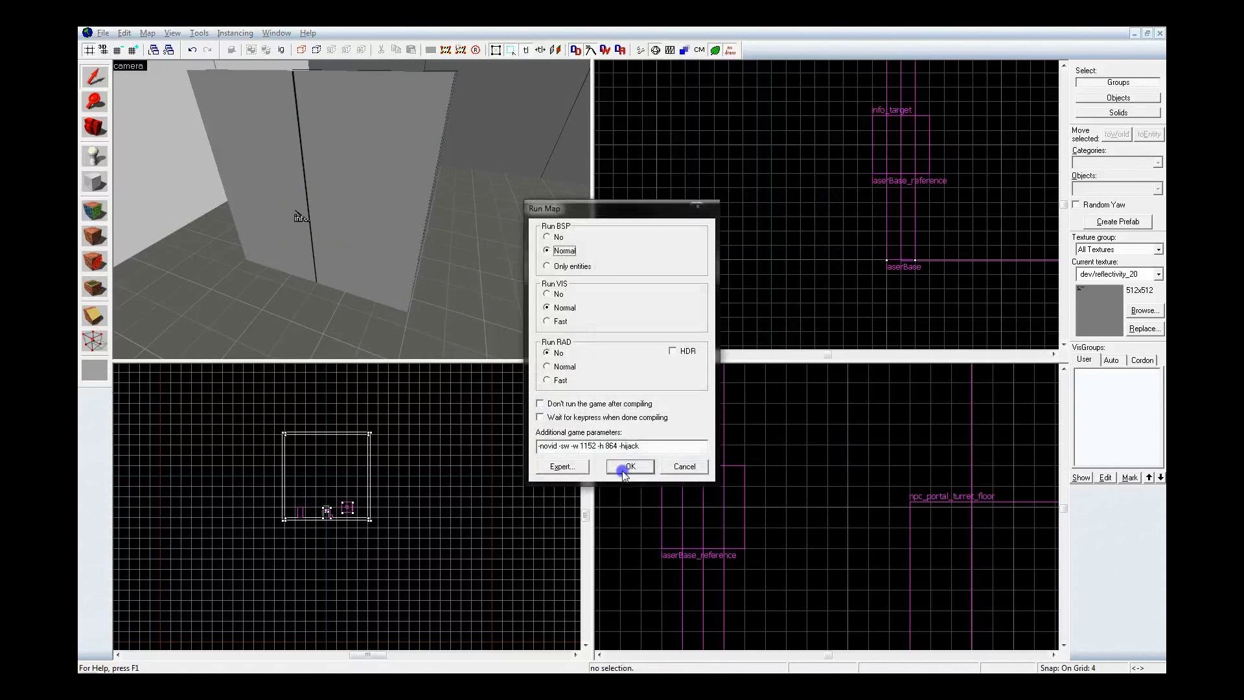
click(625, 467)
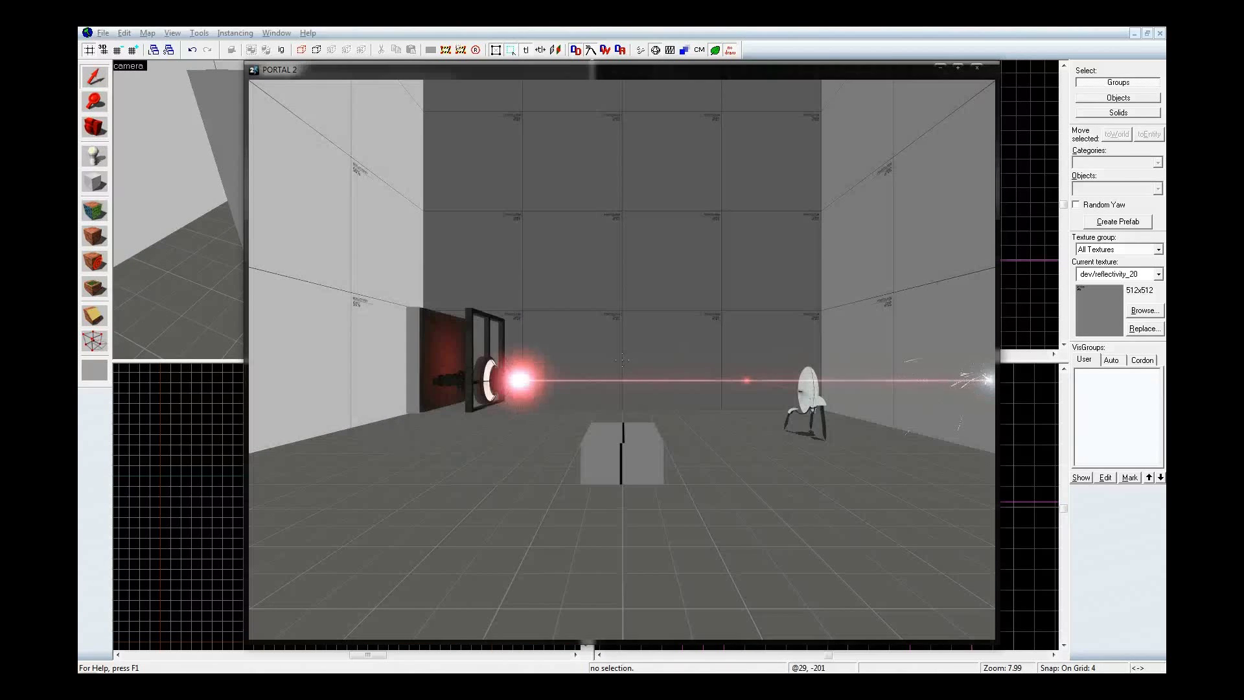
key(w)
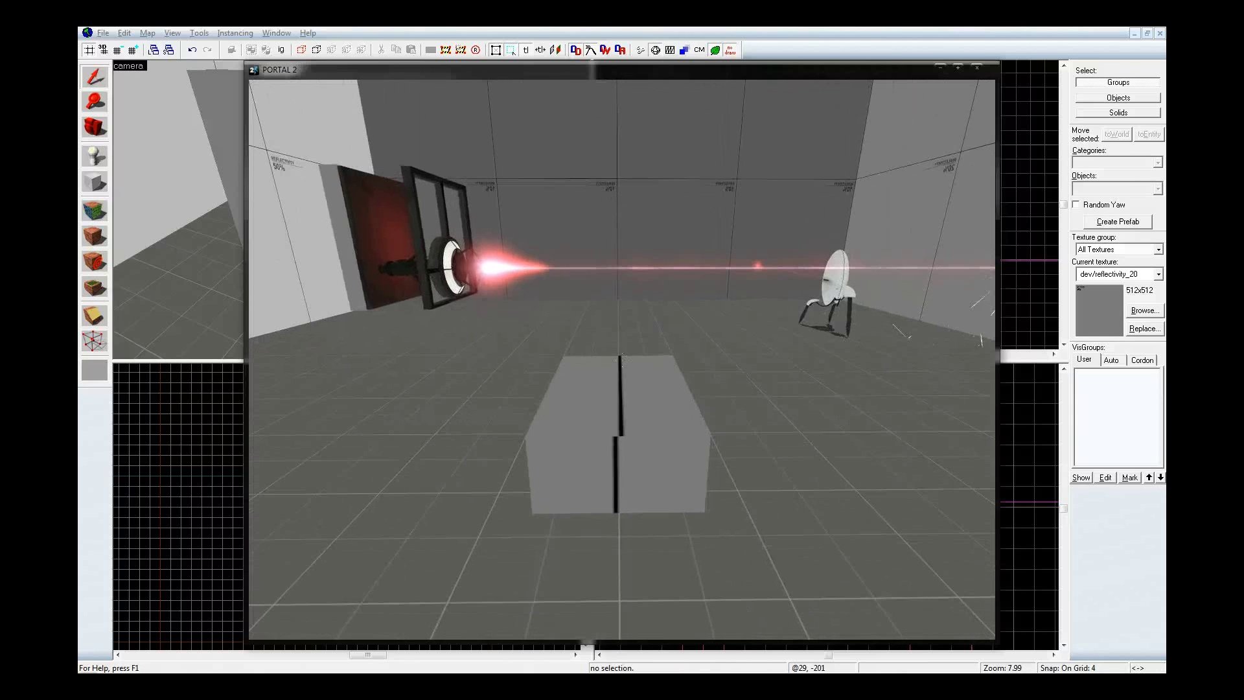
key(w)
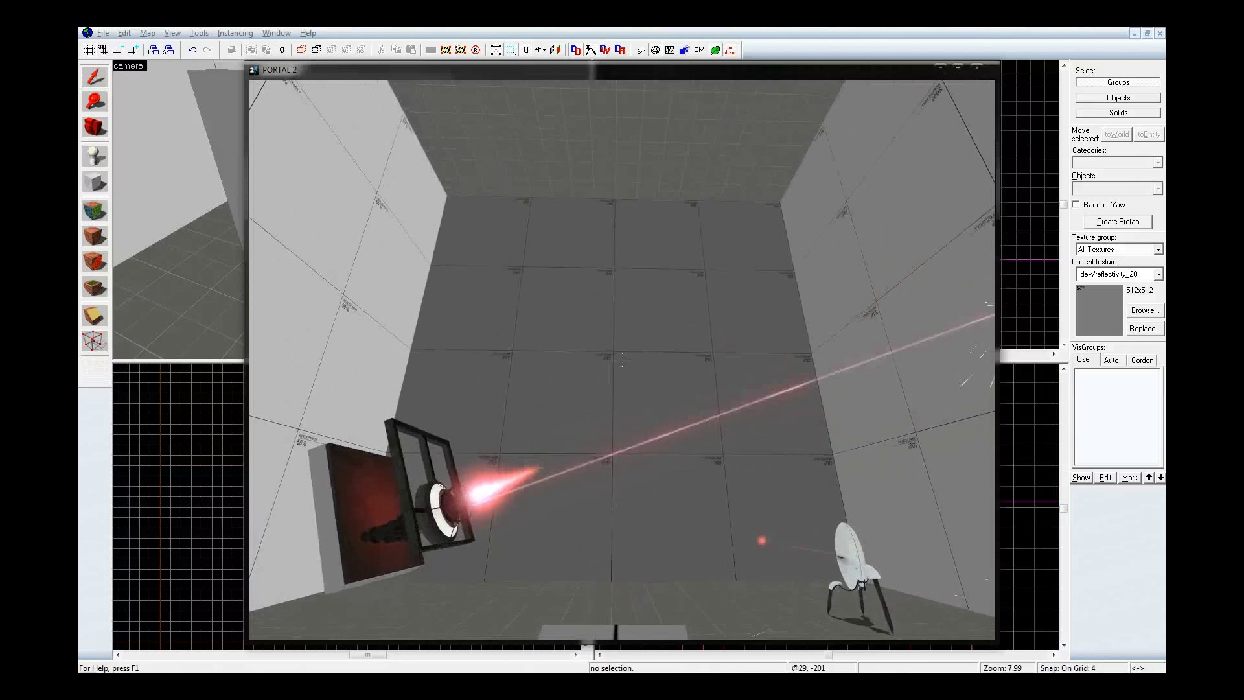
mouse_move(622, 359)
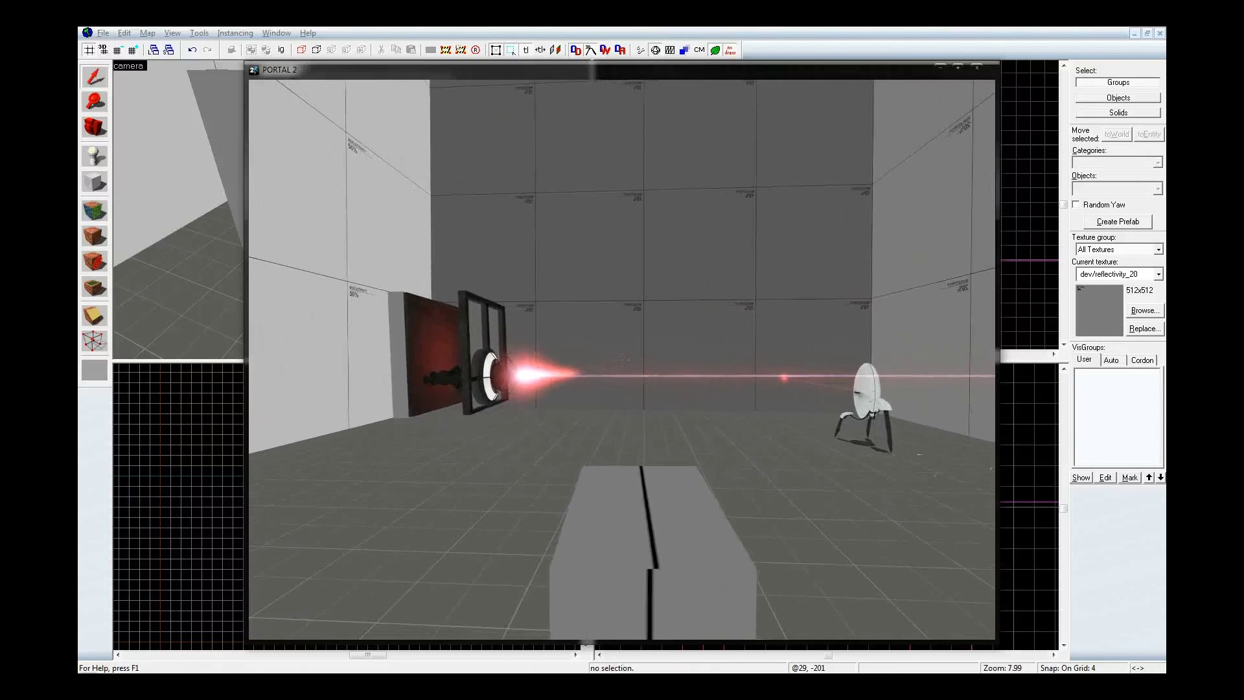
key(d)
key(a)
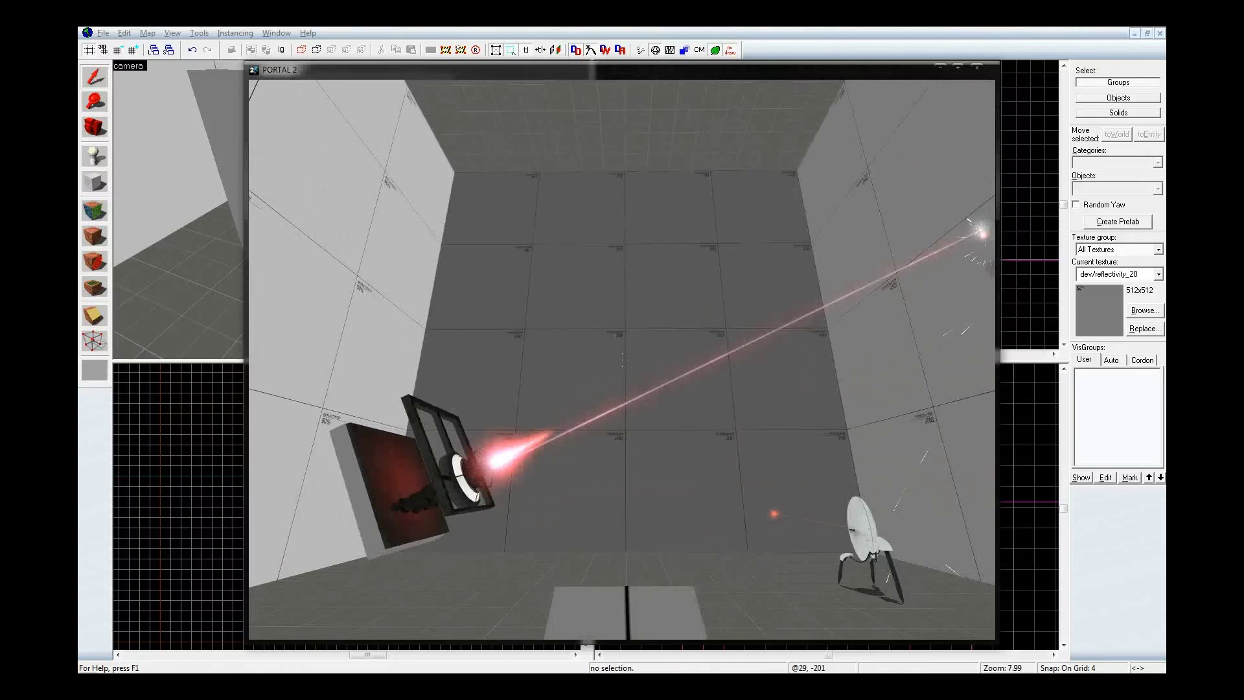
Steer the control block up, down and sideways to sweep the linked laser beam across the turret.
key(a)
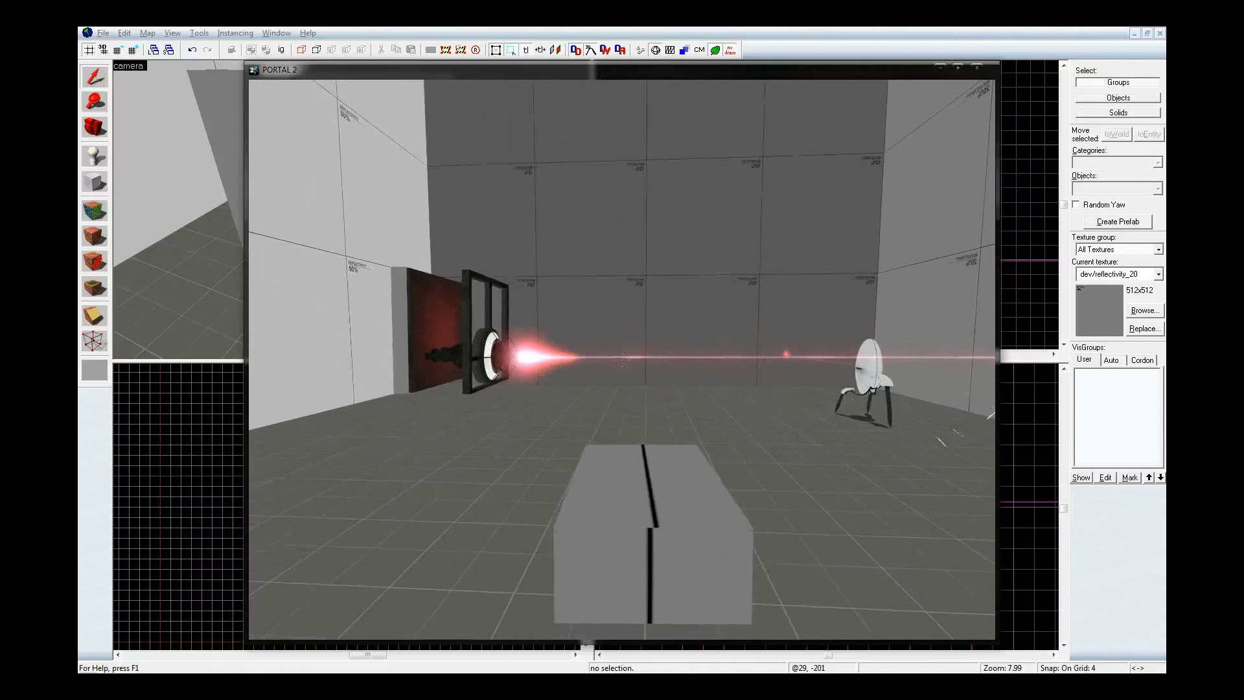
key(a)
key(d)
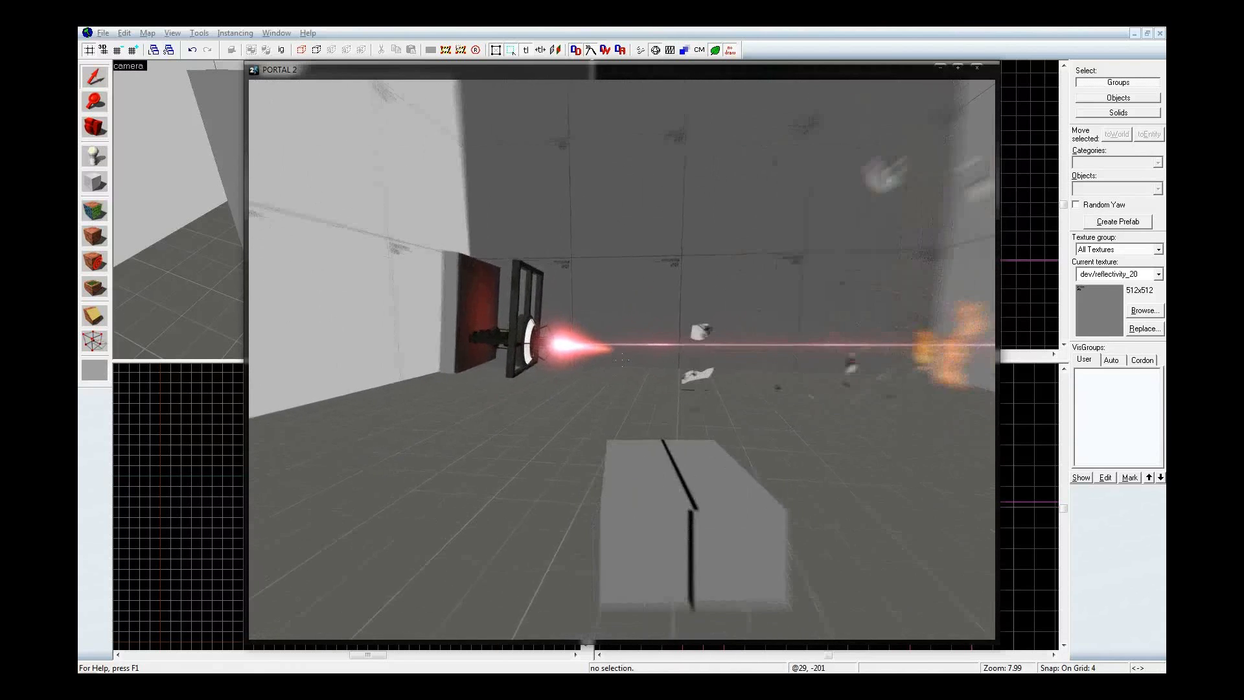
key(d)
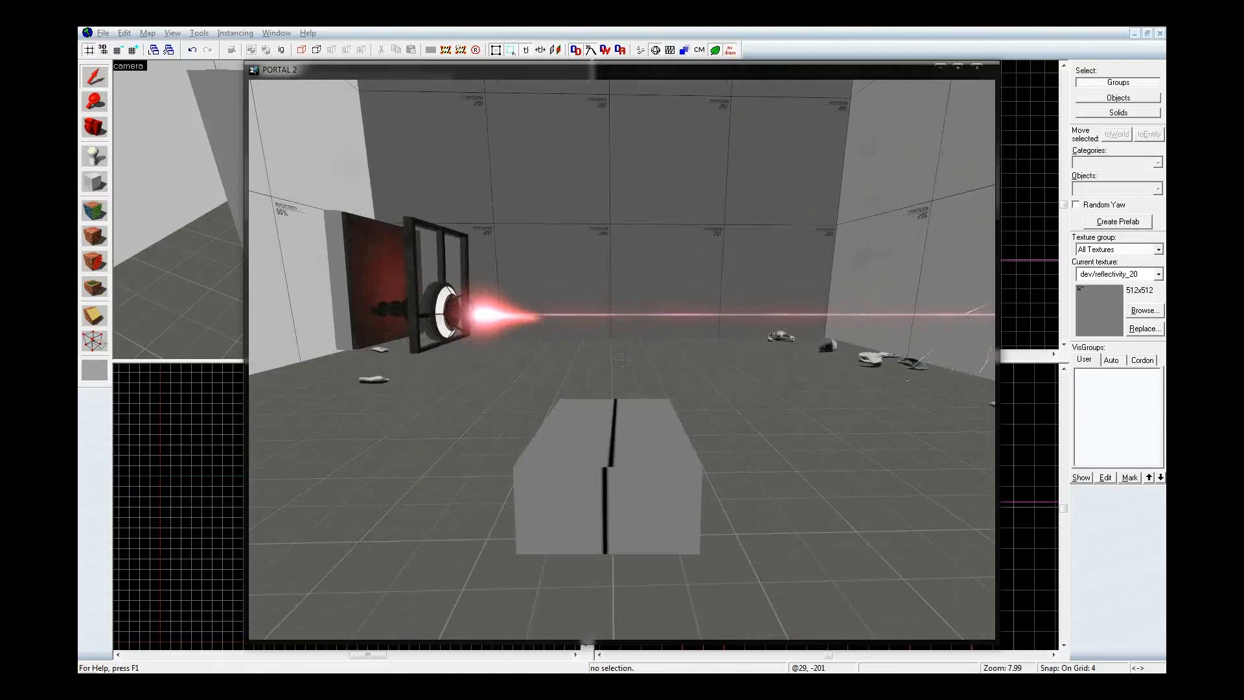
key(ctrl)
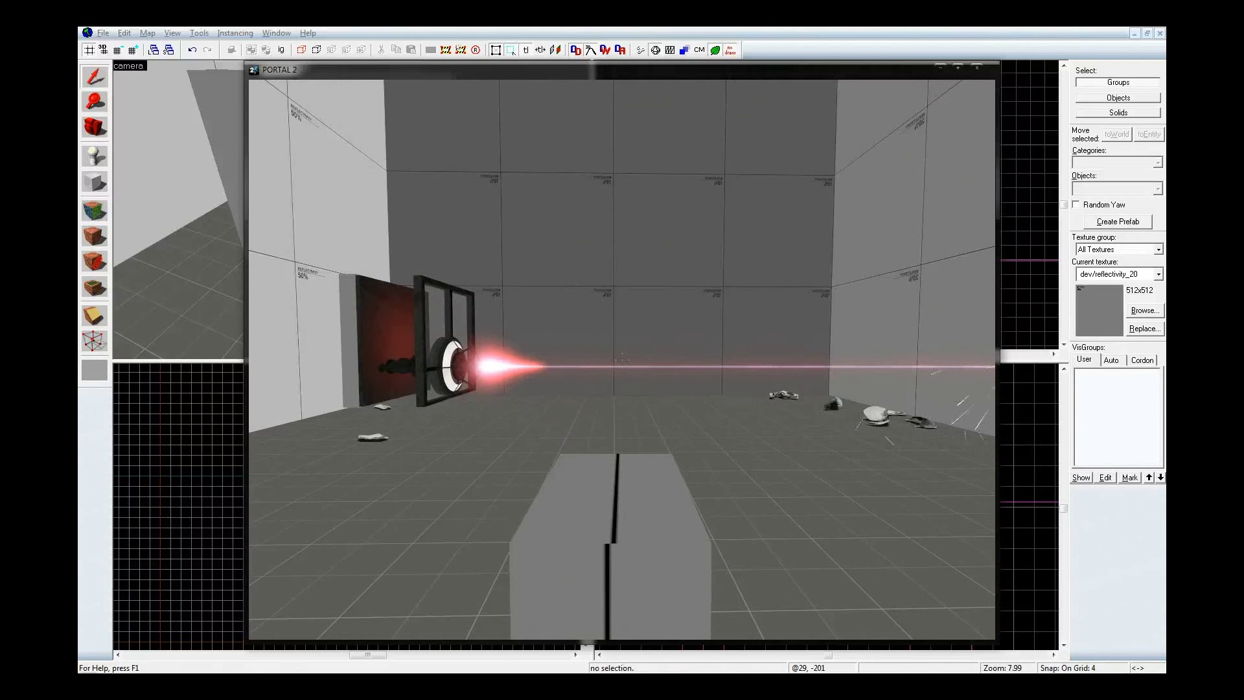
Move around the control block while aiming the laser at the far wall and the floor, and pause the game with the console open.
key(d)
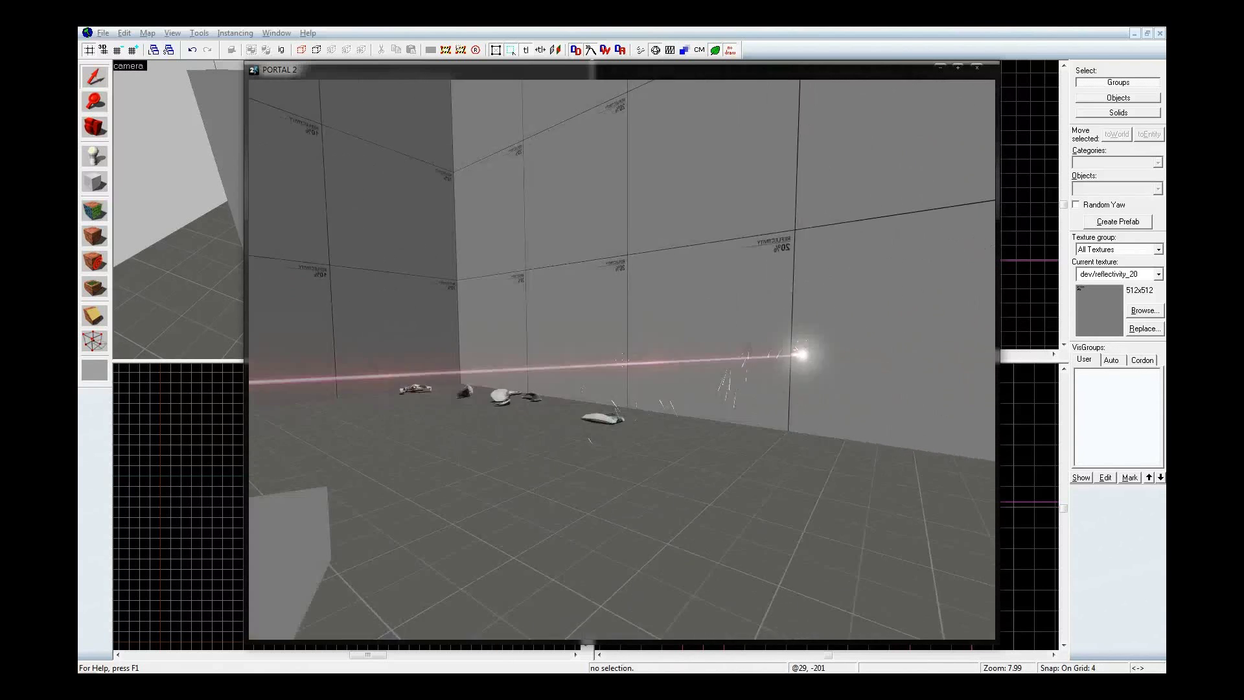
key(a)
key(s)
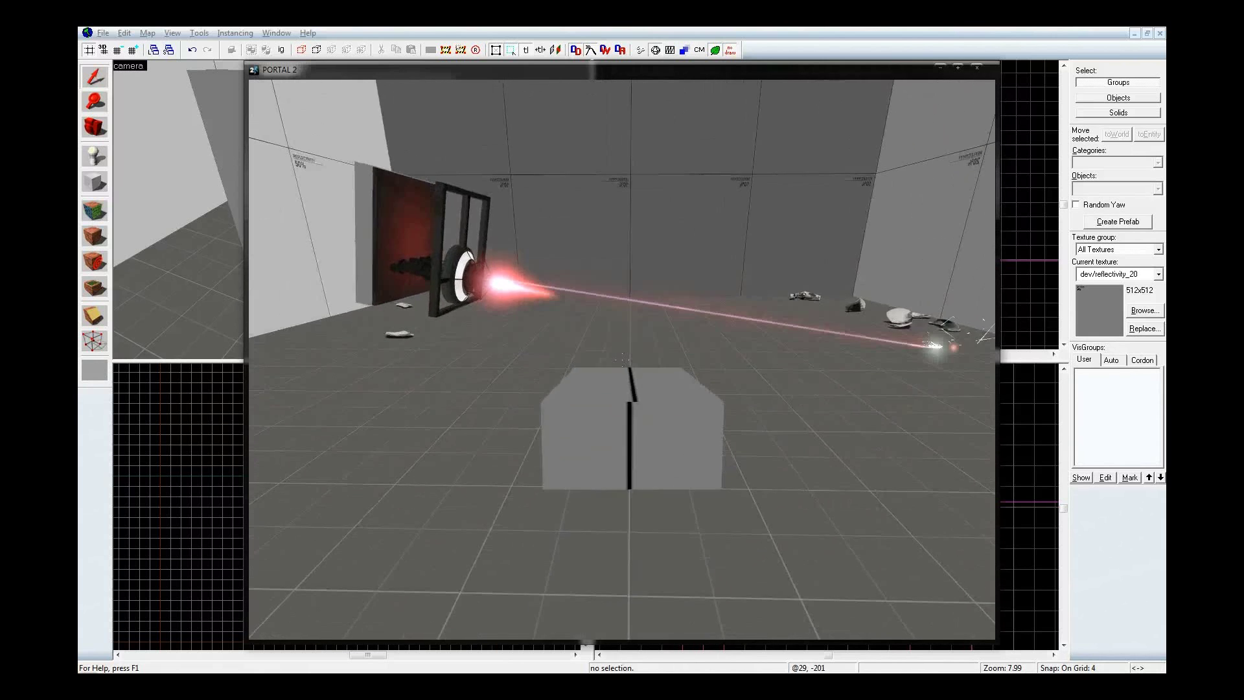
key(w)
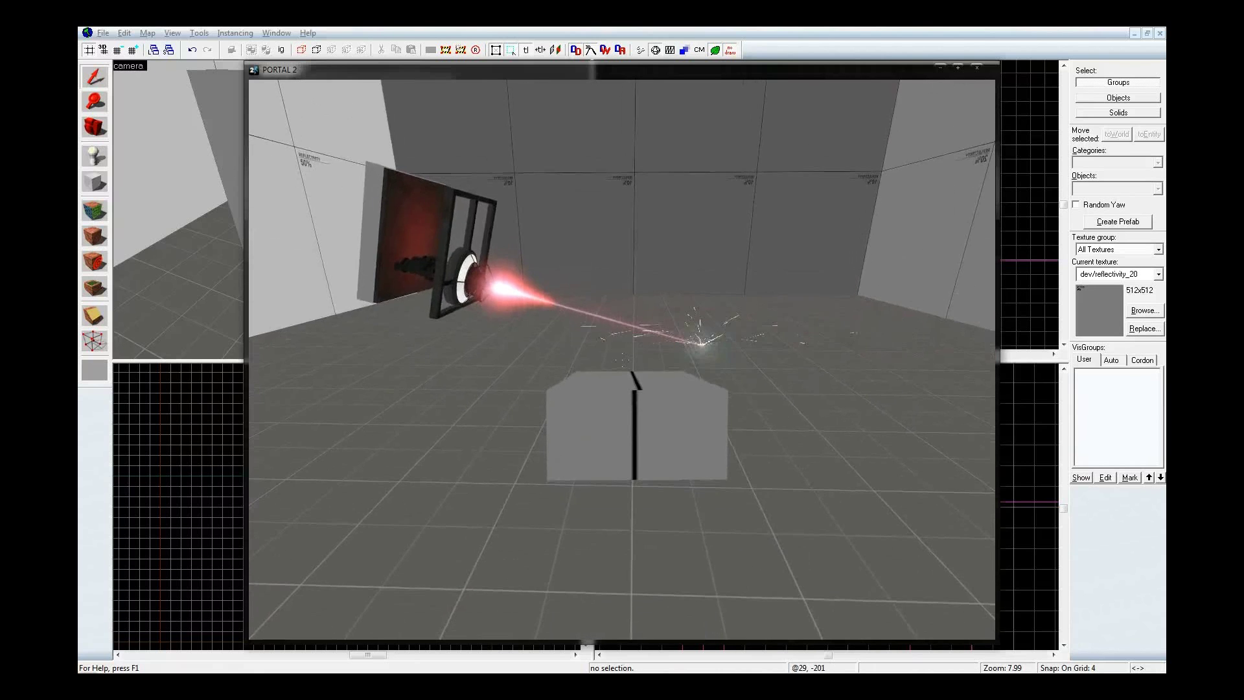
key(d)
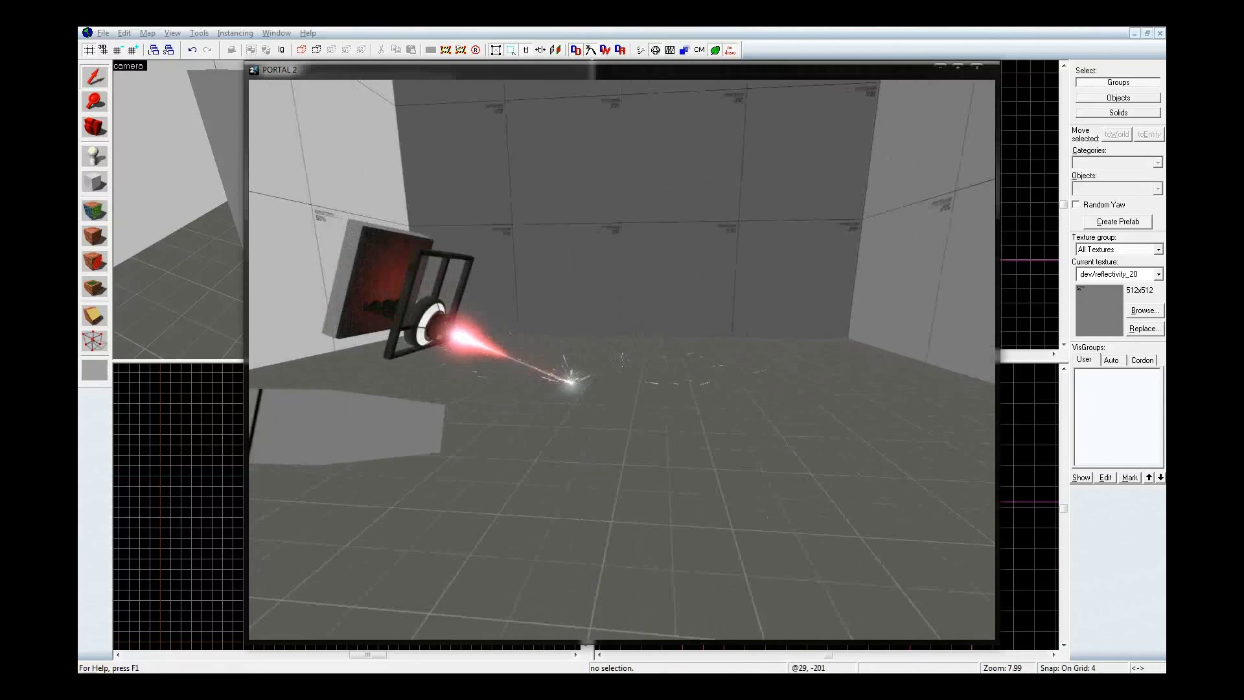
key(w)
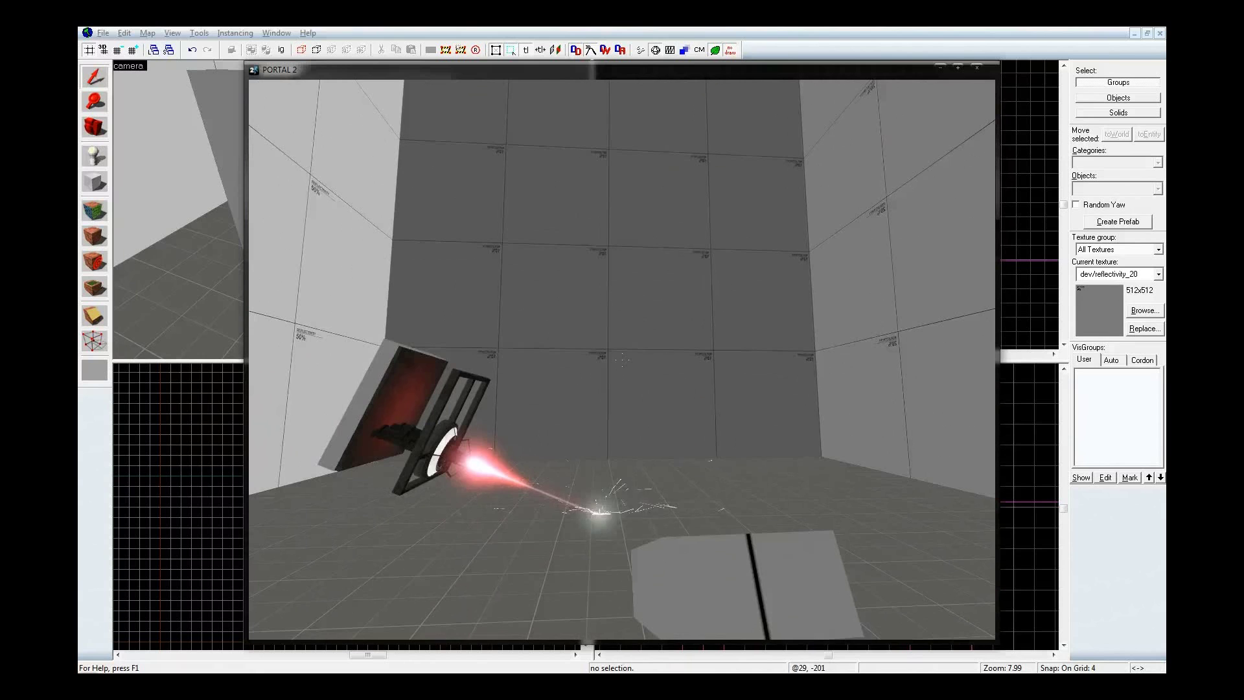
key(grave)
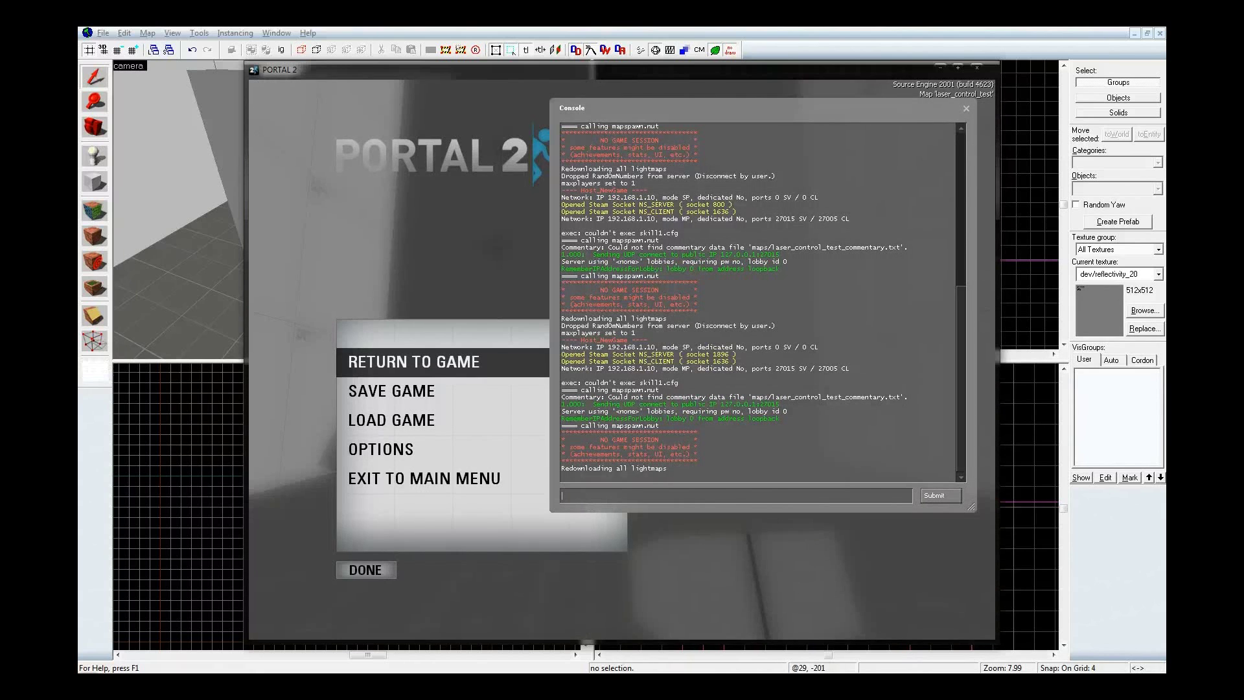